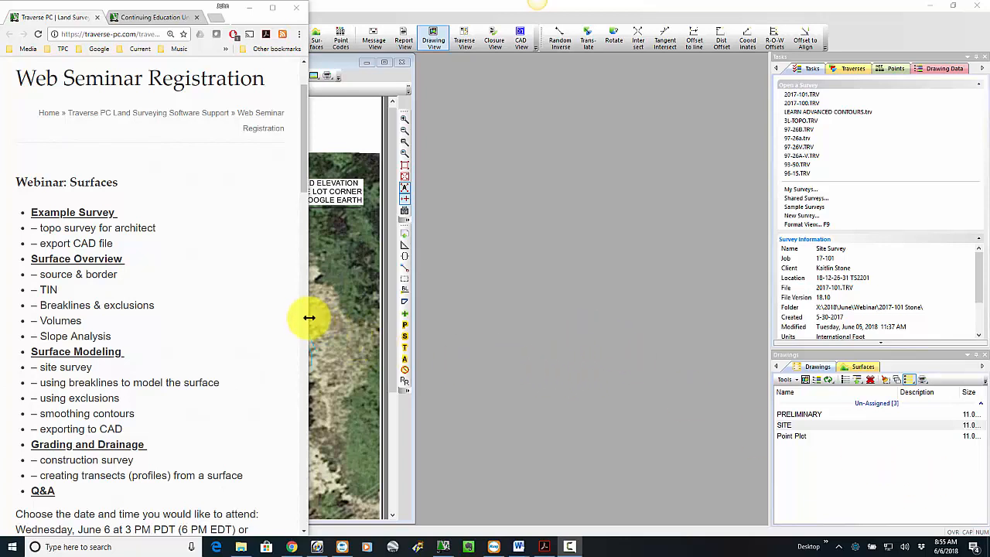
# - Review the Surfaces webinar outline and the Continuing Education Units certificate page in the browser
pyautogui.moveTo(309, 316); pyautogui.dragTo(434, 308)
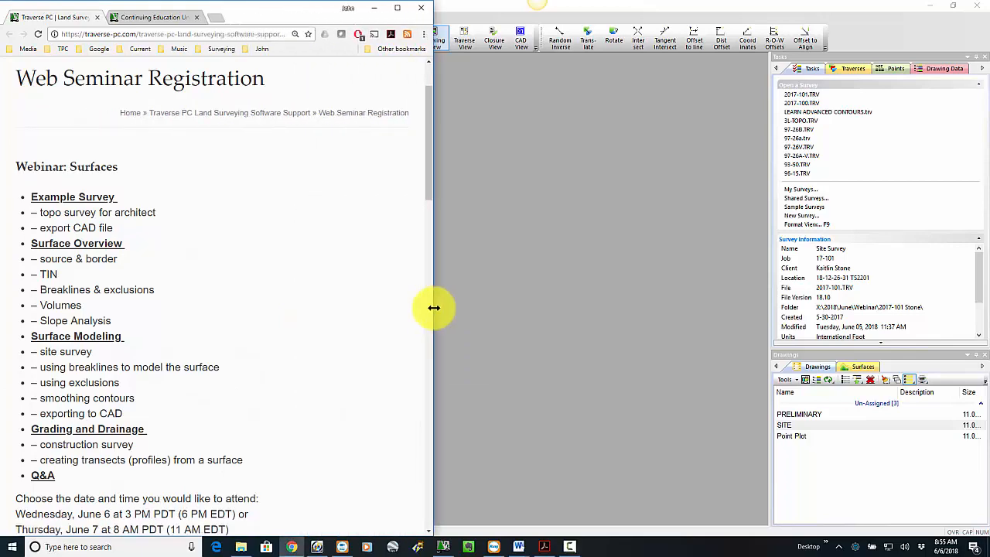
pyautogui.click(148, 22)
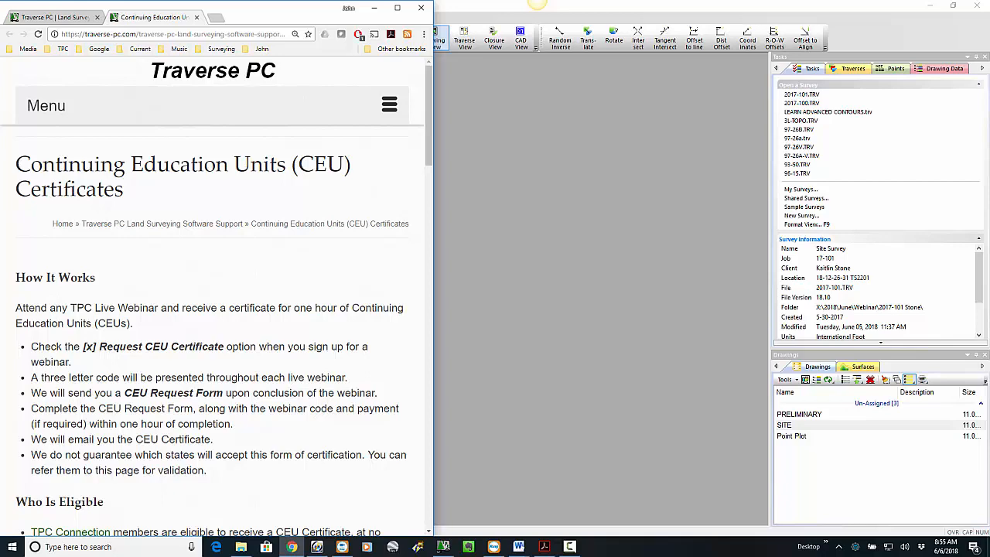
pyautogui.click(50, 17)
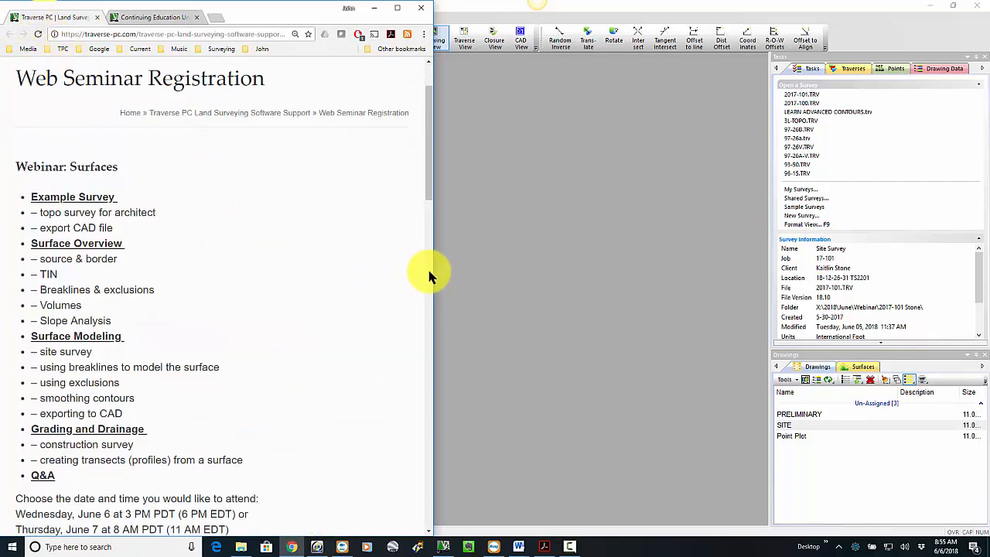
pyautogui.moveTo(432, 273); pyautogui.dragTo(384, 273)
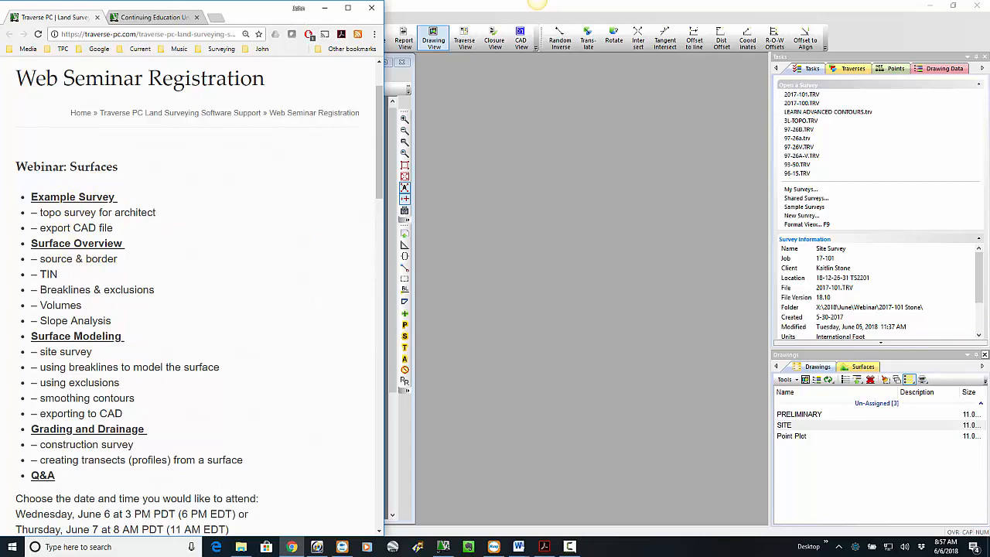
# - Switch to TPC Desktop, open the Point Plot drawing and examine its contours and point labels in a wider drawing window
pyautogui.click(525, 360)
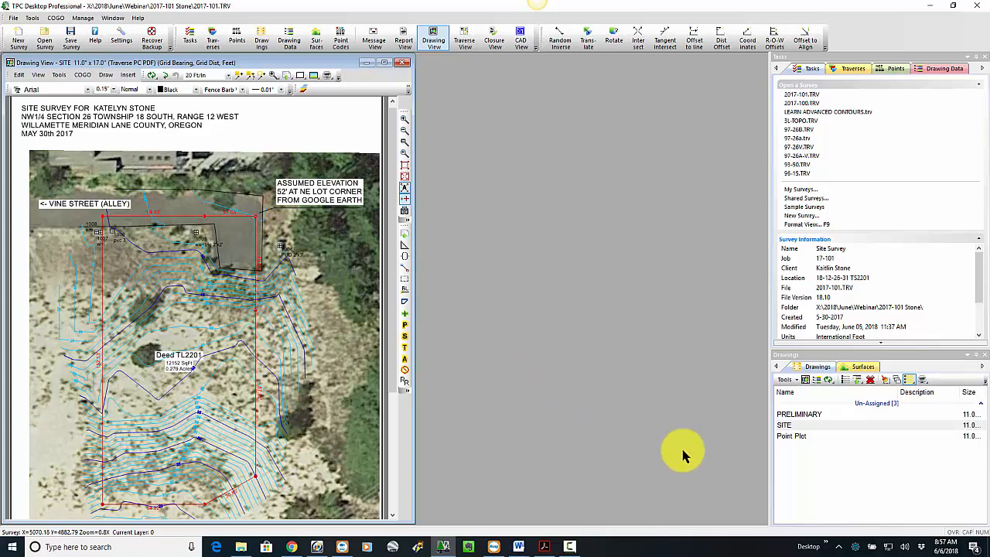
pyautogui.click(826, 370)
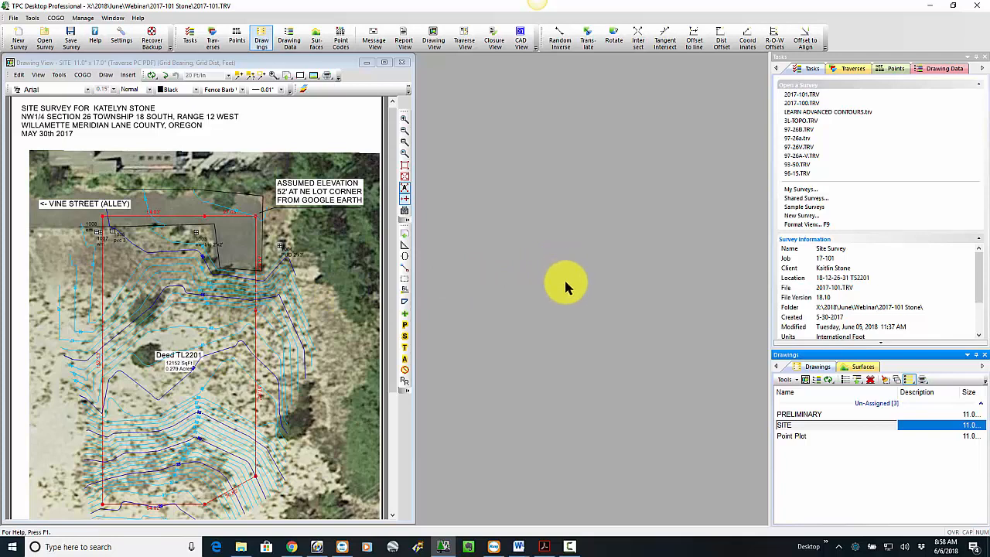
pyautogui.keyDown('ctrl'); pyautogui.click(792, 437); pyautogui.keyUp('ctrl')
pyautogui.doubleClick(790, 436)
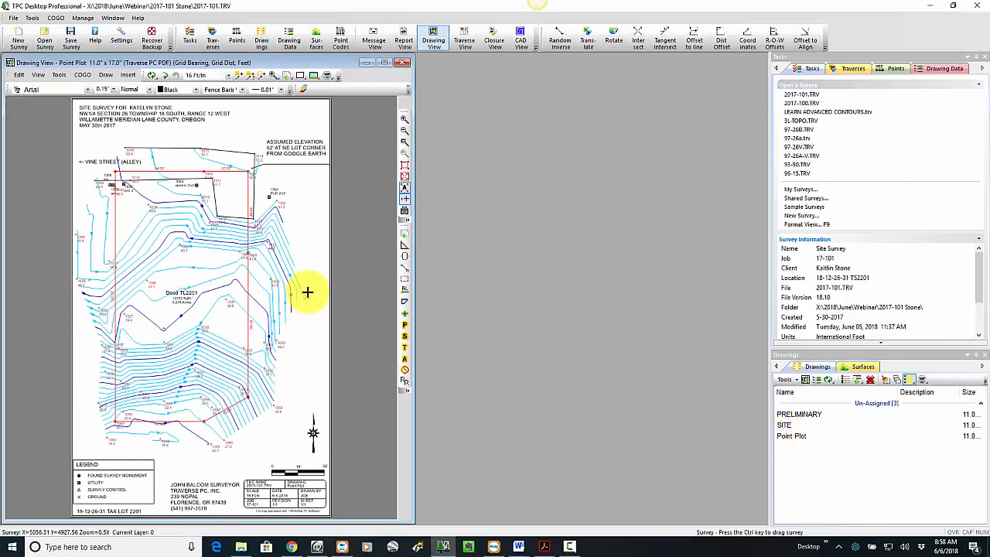
pyautogui.scroll(1, 312, 321)
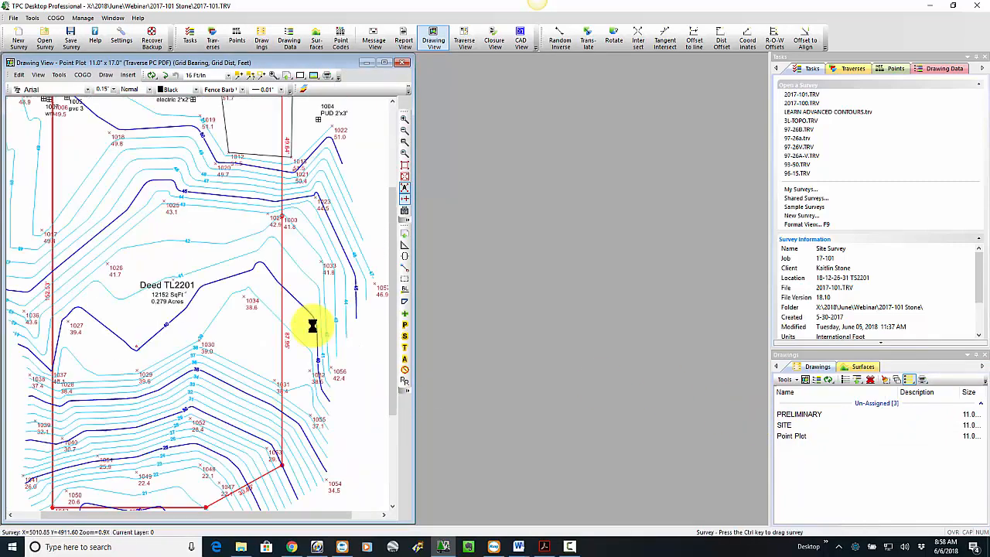
pyautogui.moveTo(392, 229); pyautogui.dragTo(398, 177)
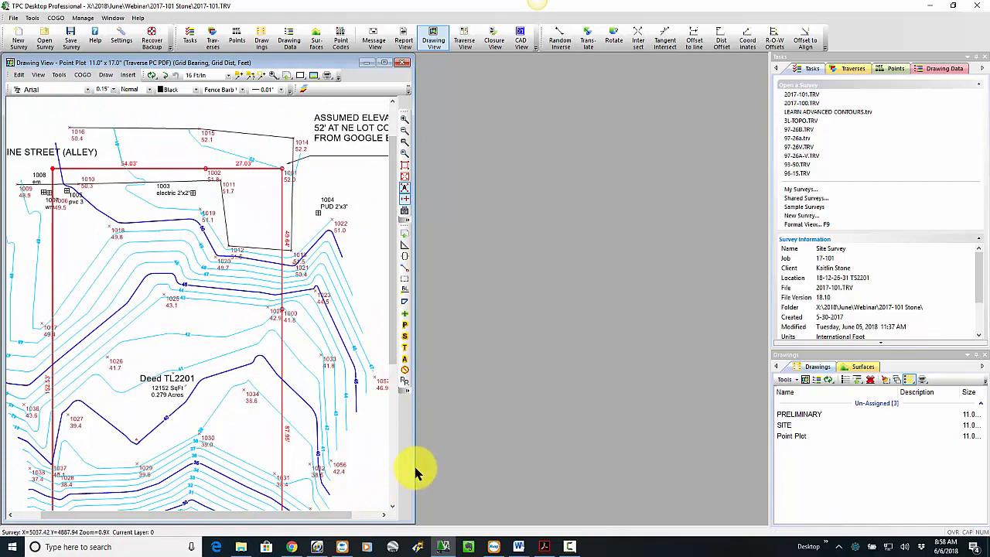
pyautogui.moveTo(415, 469); pyautogui.dragTo(500, 456)
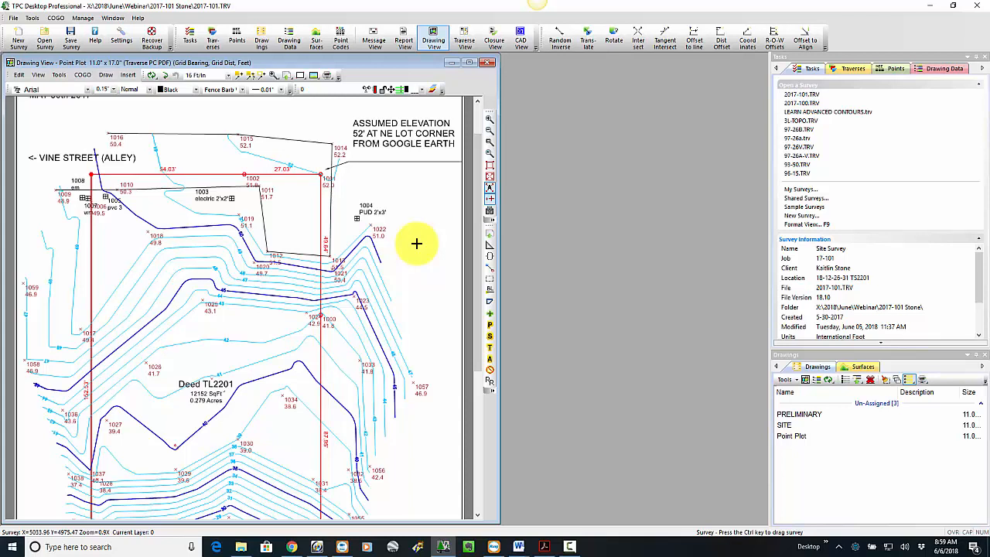
pyautogui.scroll(-2, 437, 266)
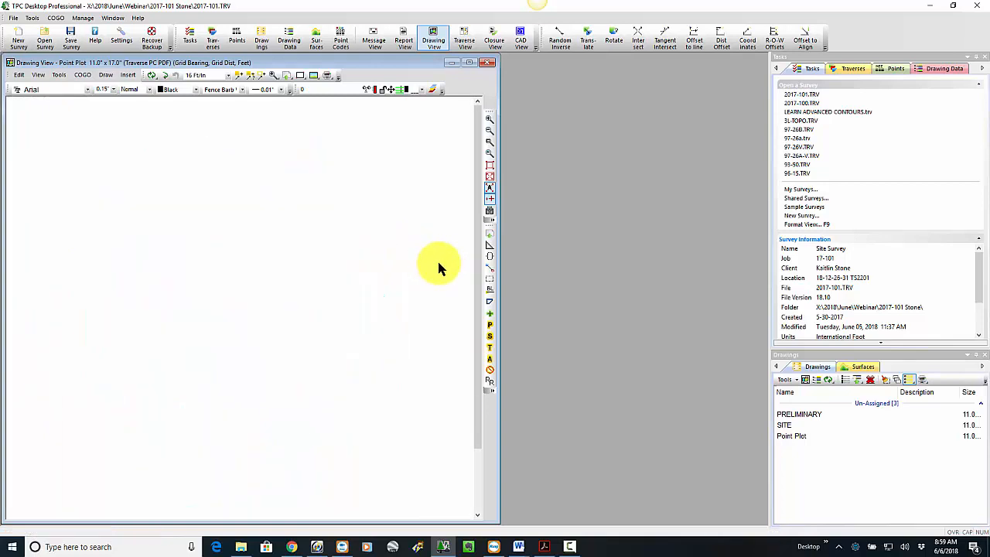
pyautogui.scroll(2, 437, 265)
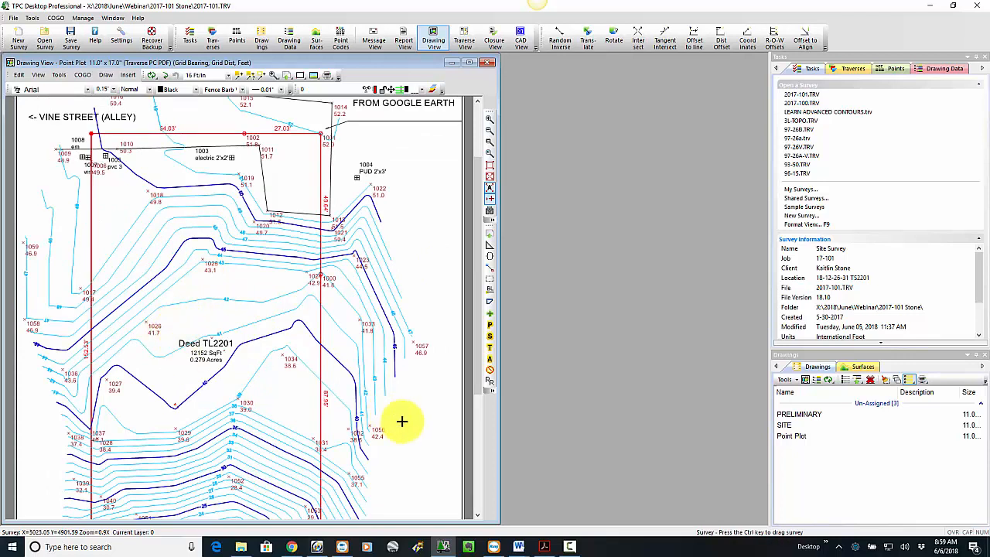
# - Open the SITE drawing and set its page size to 11 x 17
pyautogui.doubleClick(786, 426)
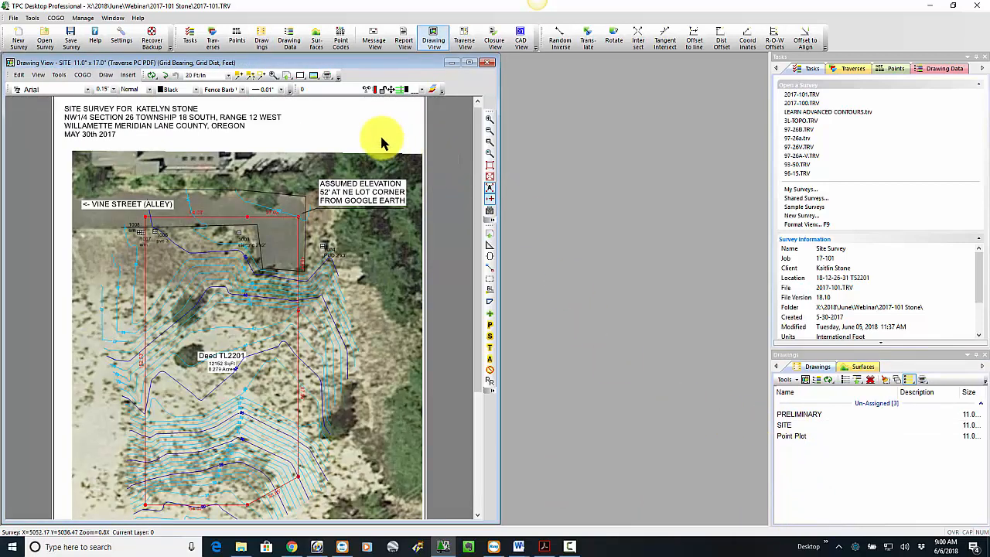
pyautogui.rightClick(363, 125)
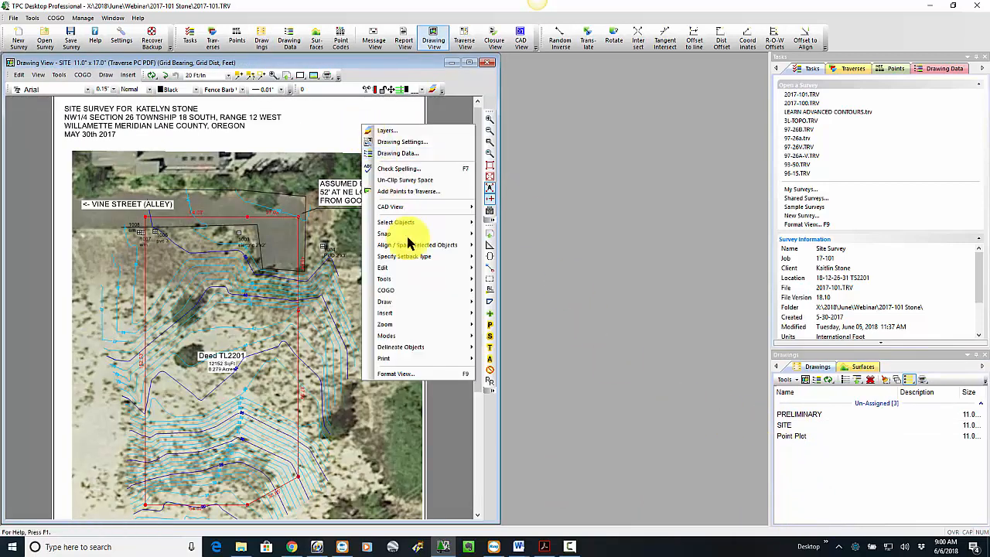
pyautogui.moveTo(387, 364)
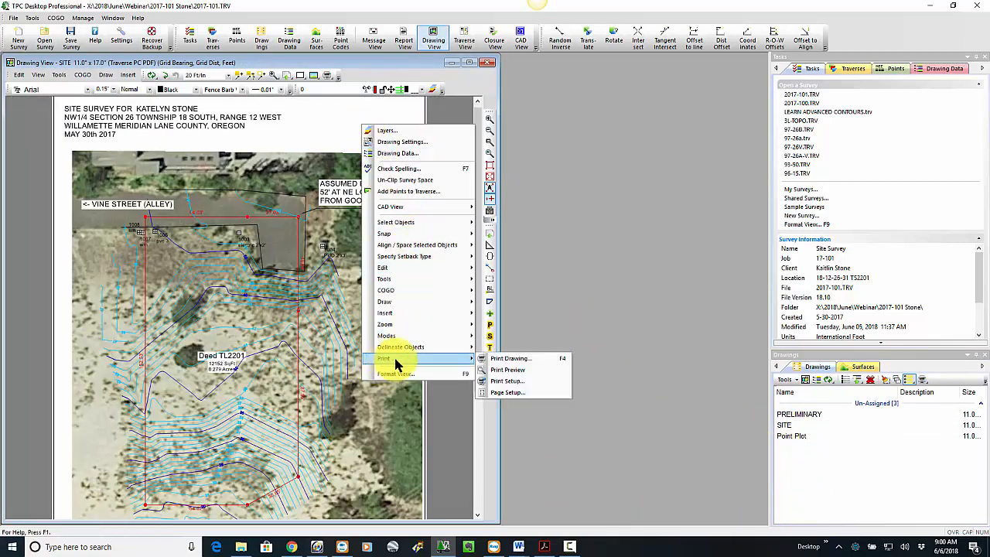
pyautogui.click(515, 393)
pyautogui.click(573, 272)
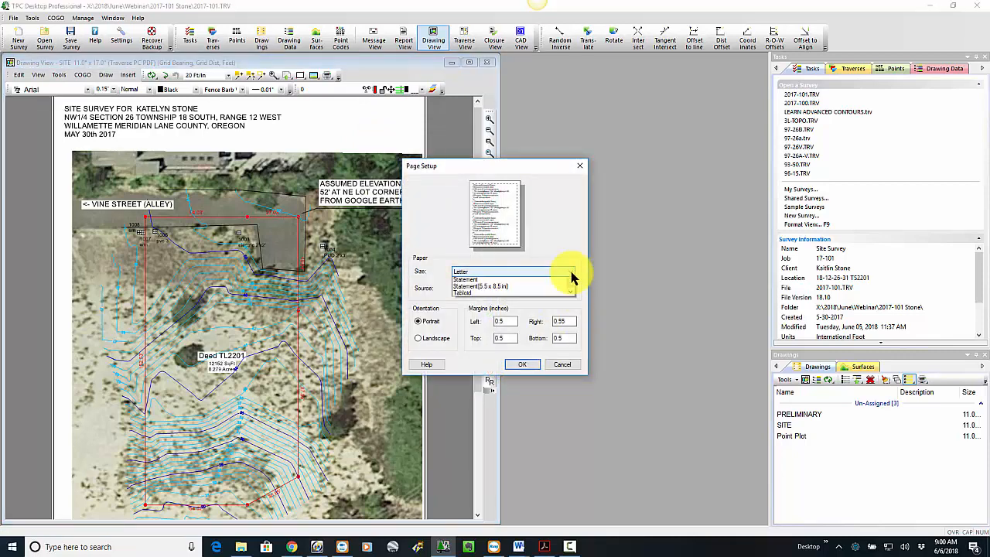
pyautogui.moveTo(569, 372); pyautogui.dragTo(569, 290)
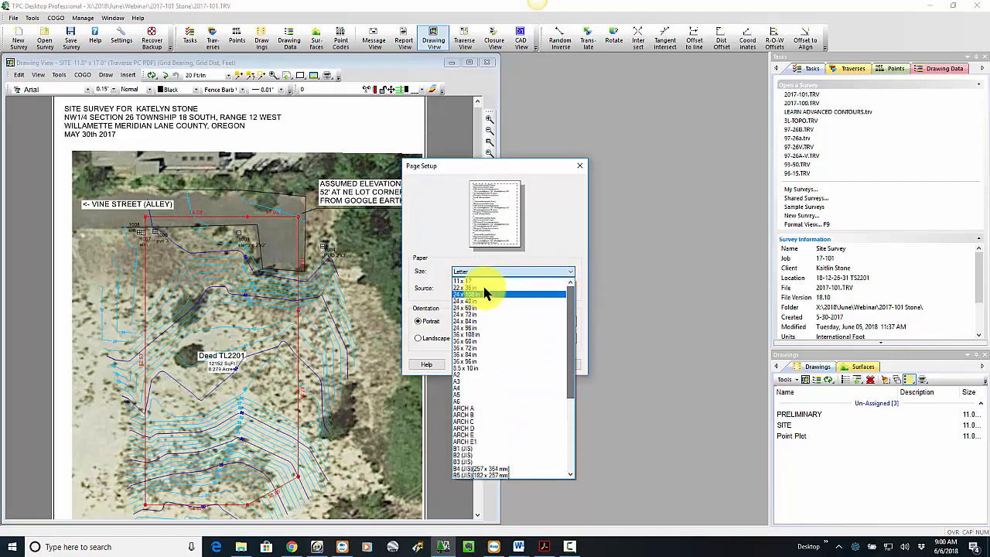
pyautogui.click(470, 283)
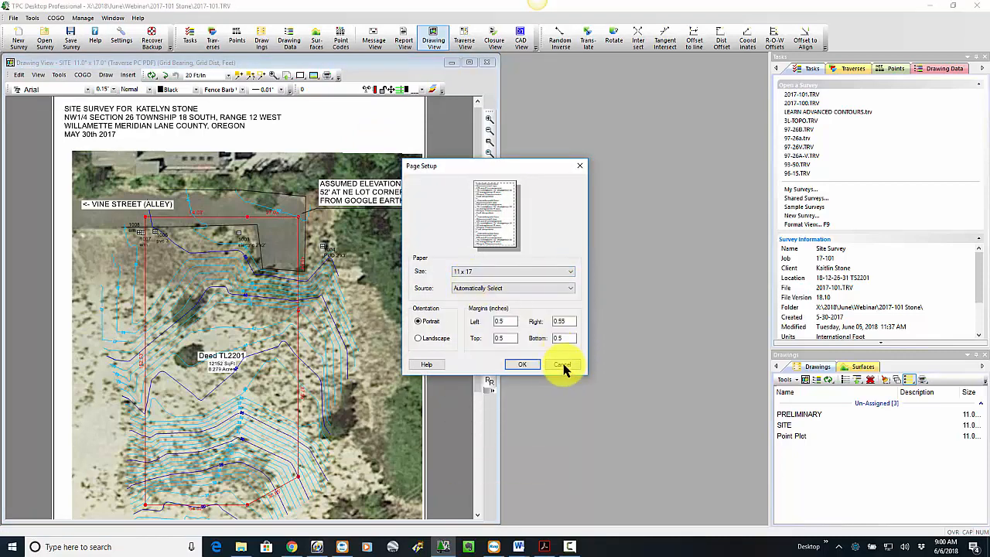
pyautogui.click(523, 364)
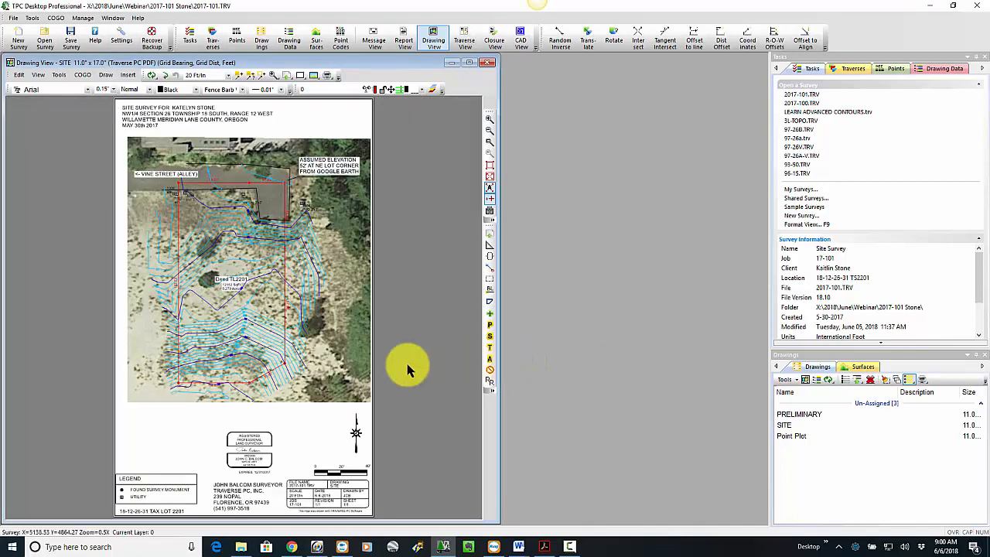
# - Print the SITE drawing to the Traverse PC PDF printer as 2017-101-SITE.pdf, replacing the existing file
pyautogui.rightClick(317, 418)
pyautogui.moveTo(351, 396)
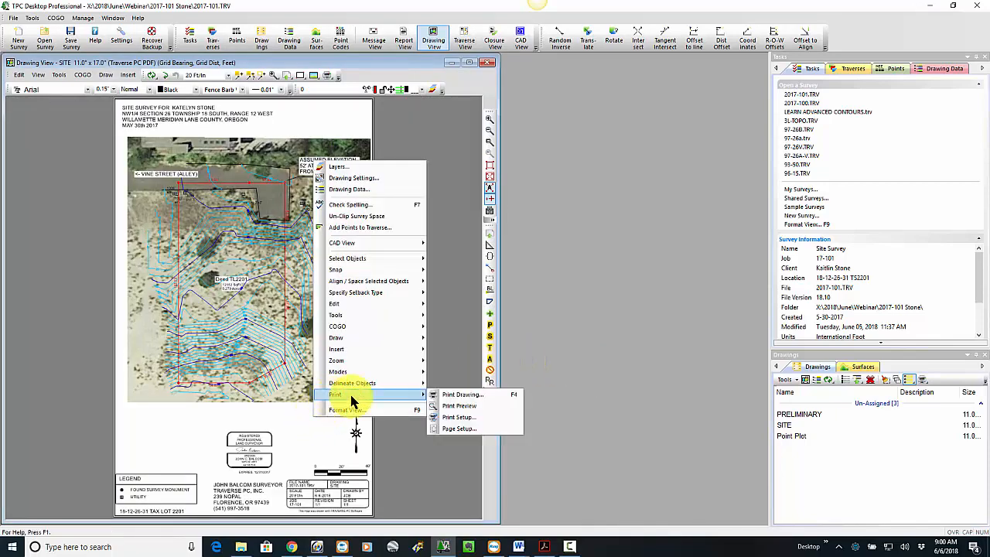
pyautogui.click(447, 392)
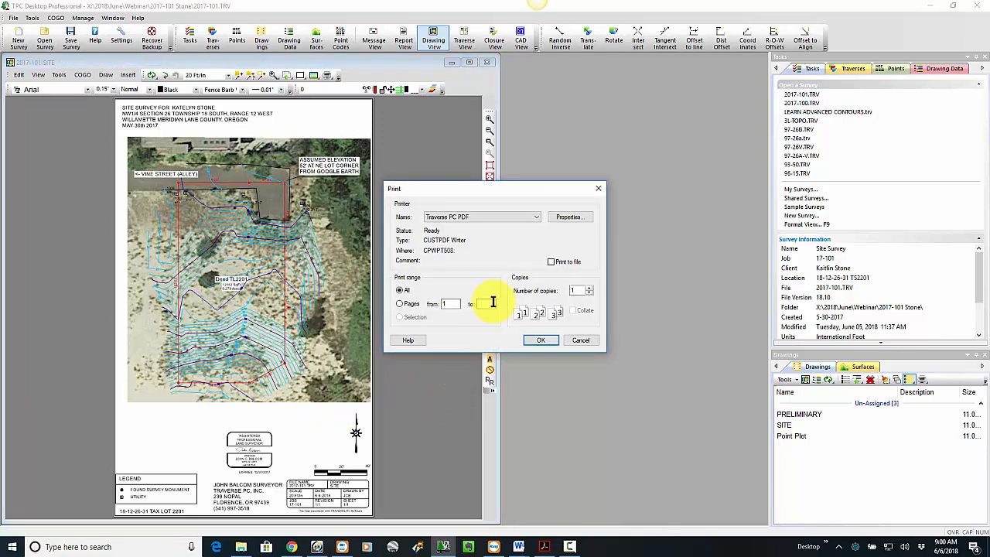
pyautogui.click(540, 341)
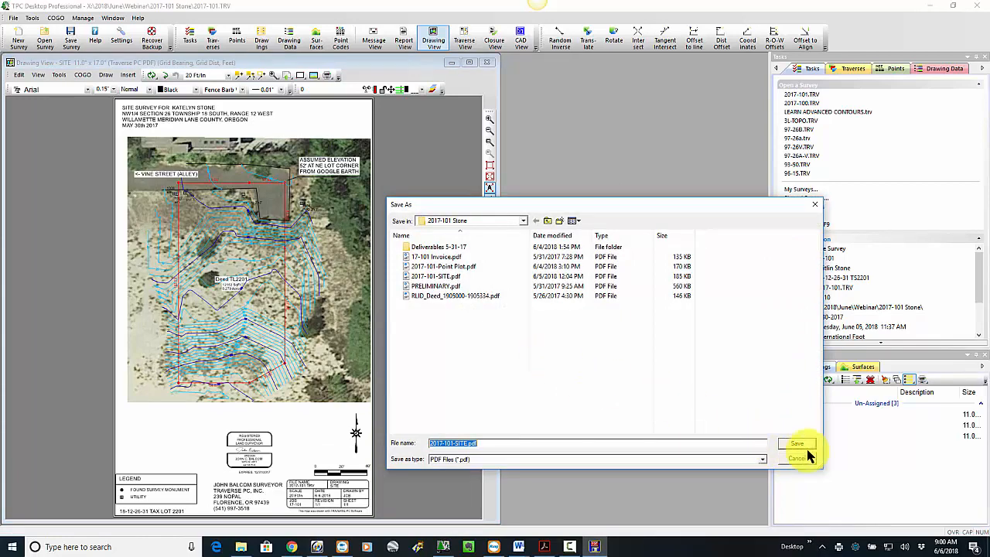
pyautogui.click(798, 445)
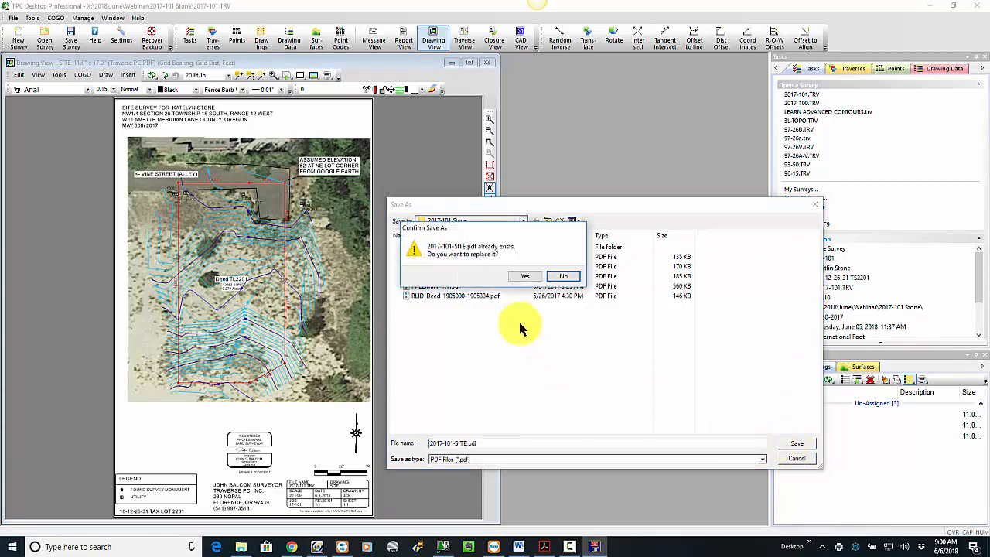
pyautogui.click(525, 276)
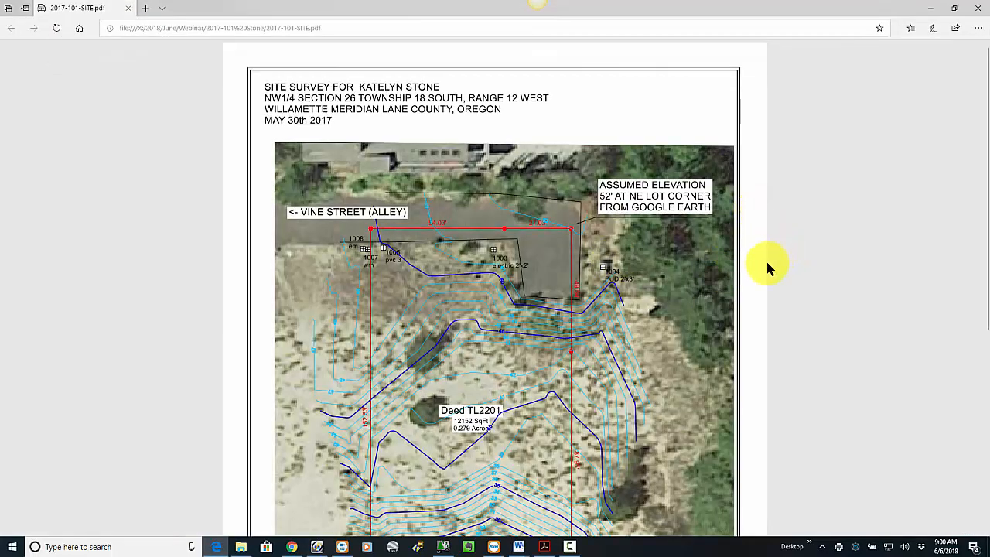
# - Look over the printed site survey PDF from title to legend, and close it
pyautogui.scroll(-4, 756, 302)
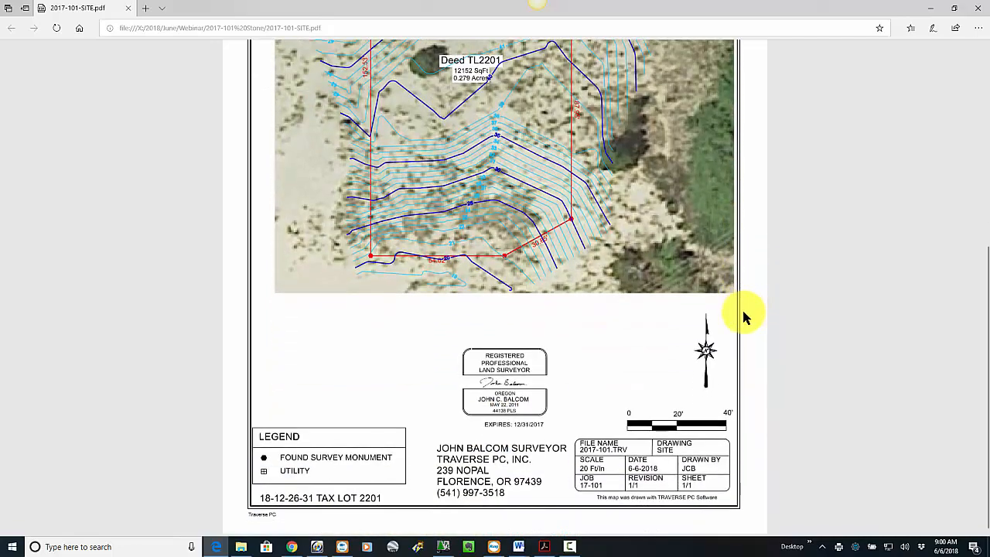
pyautogui.scroll(5, 743, 316)
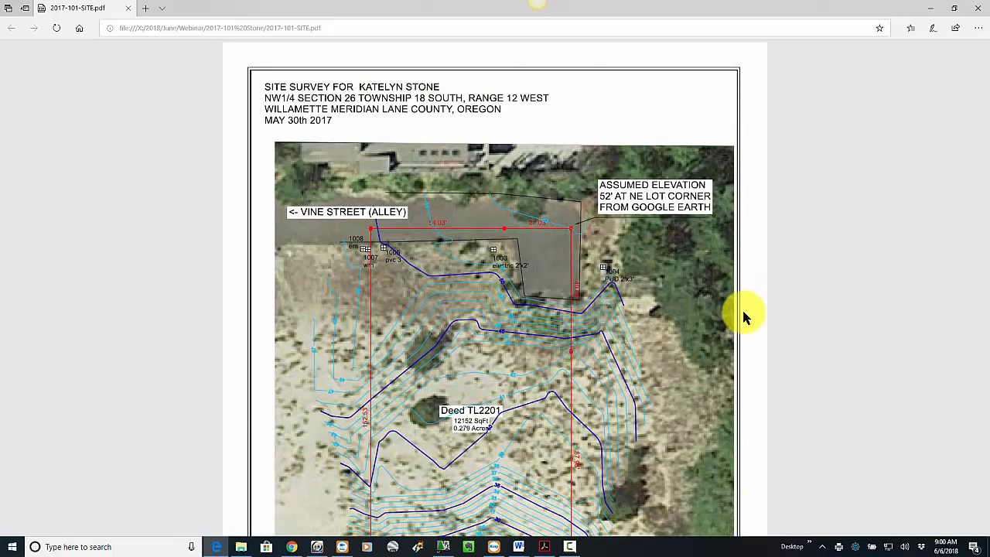
pyautogui.scroll(-5, 739, 311)
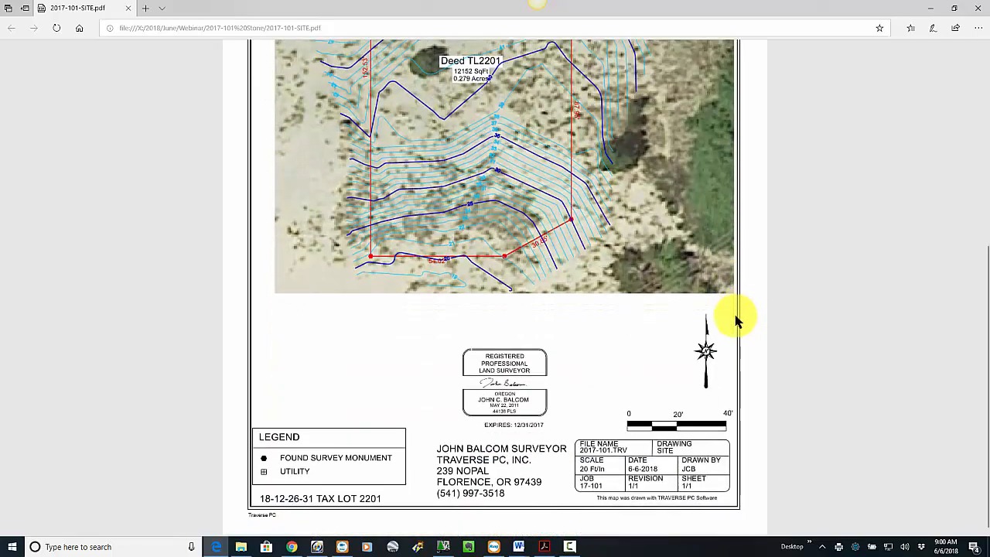
pyautogui.scroll(5, 692, 429)
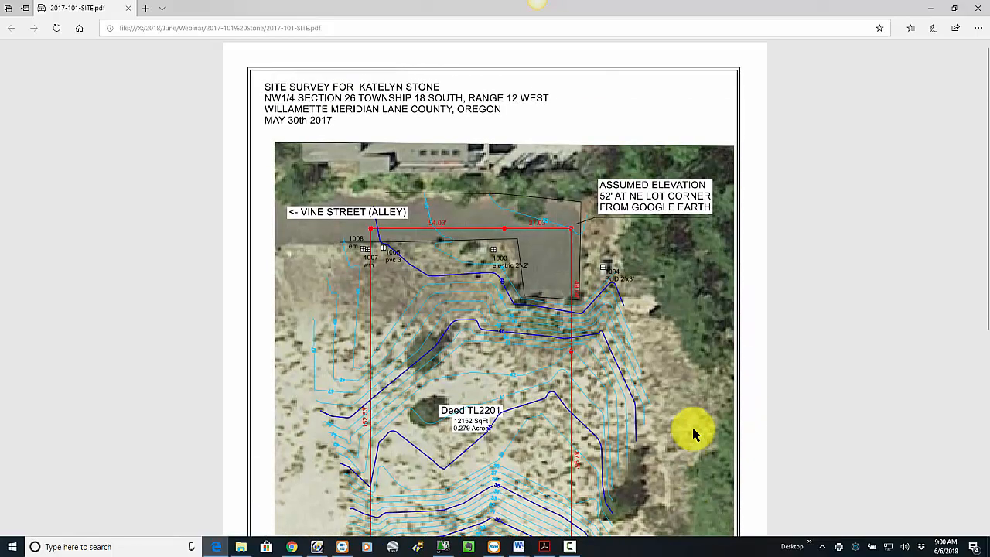
pyautogui.click(968, 9)
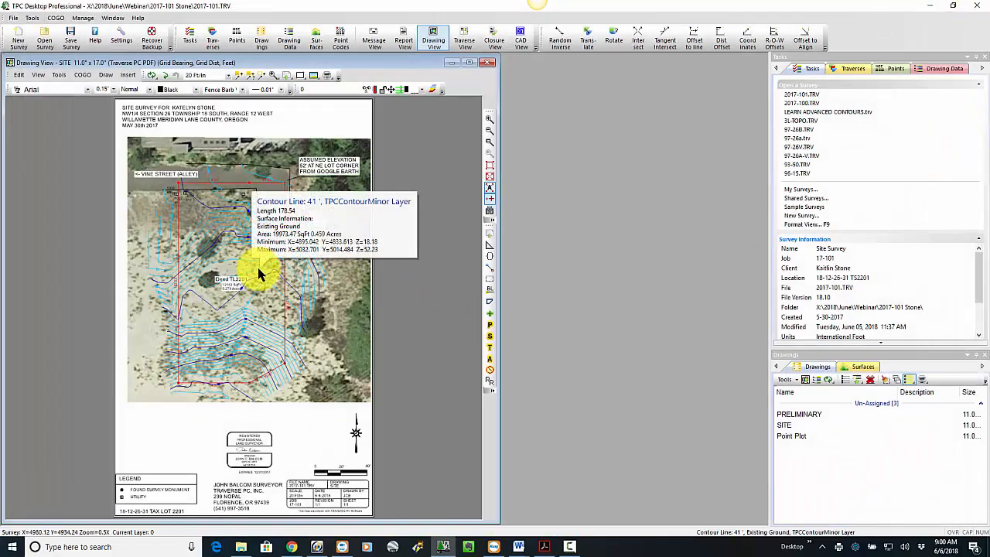
# - Export the entire survey as ASCII in P,Y,X,Z,D format to 2017-101.ASC, overwriting the existing file without saving the survey first
pyautogui.scroll(2, 257, 265)
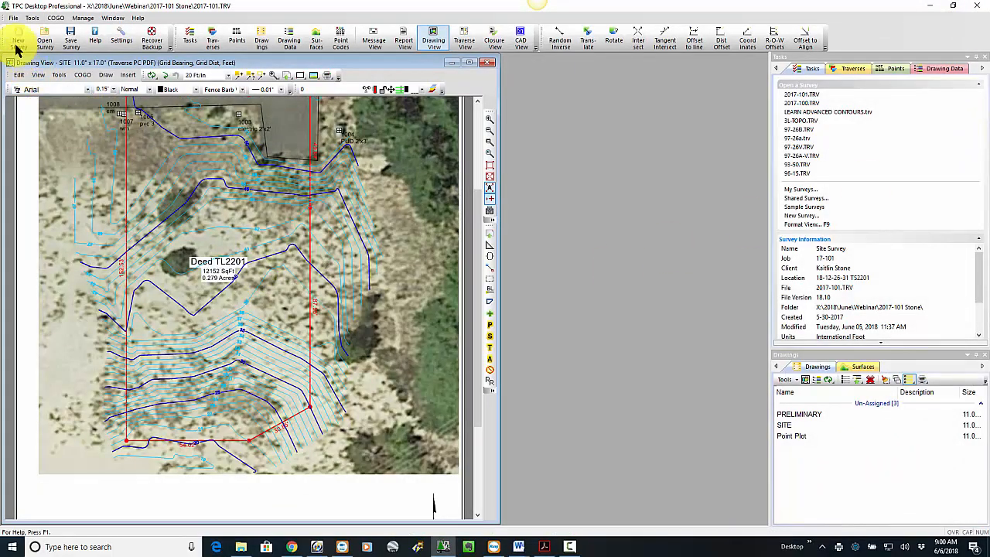
pyautogui.click(13, 18)
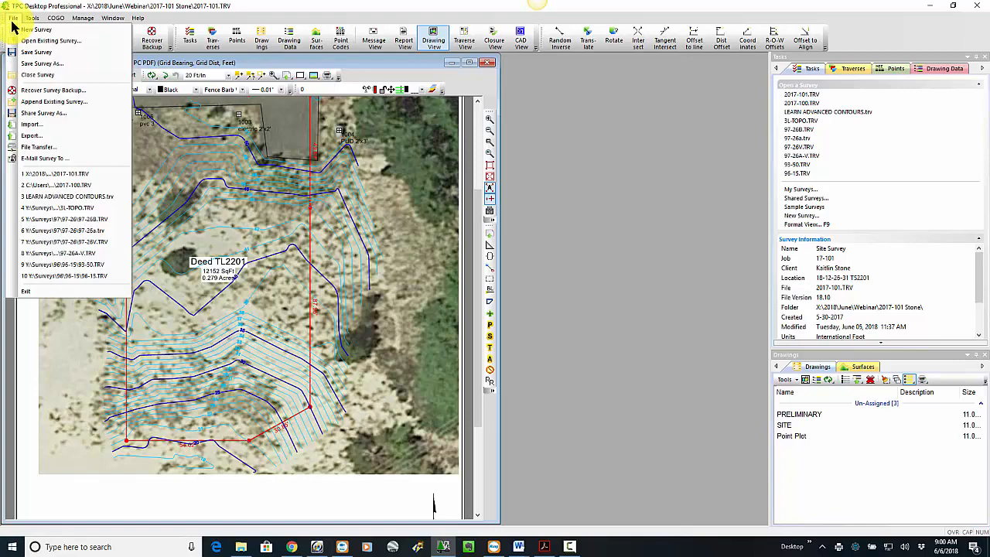
pyautogui.click(31, 136)
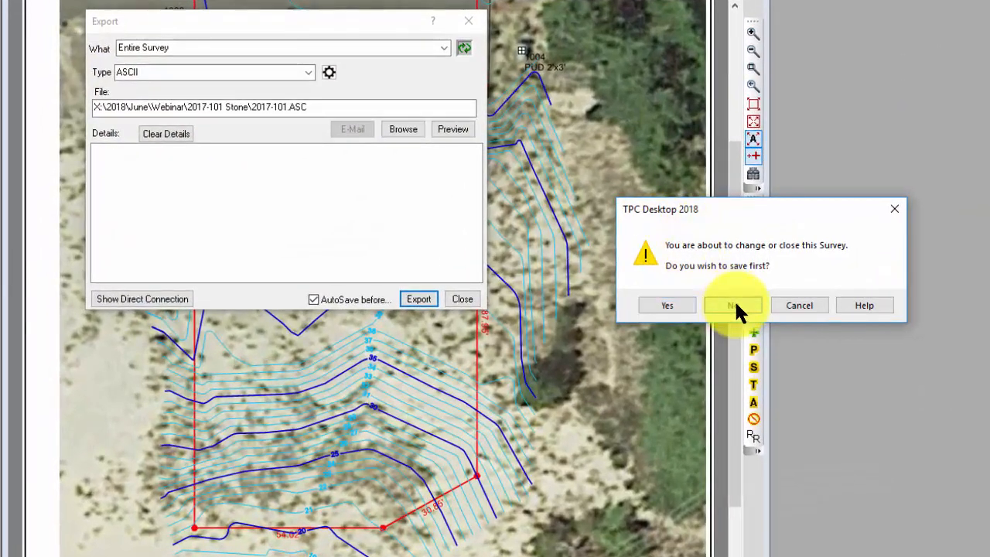
pyautogui.click(698, 304)
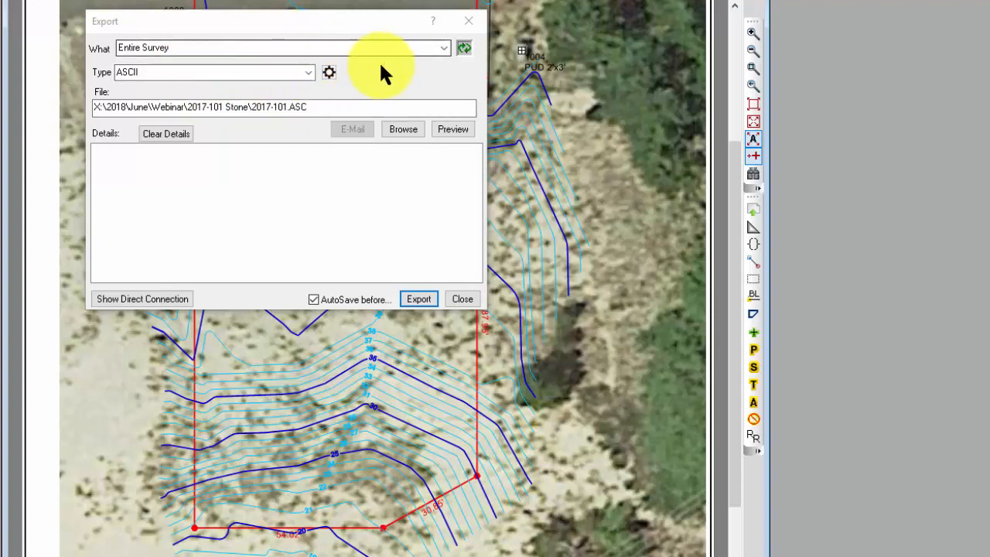
pyautogui.click(328, 72)
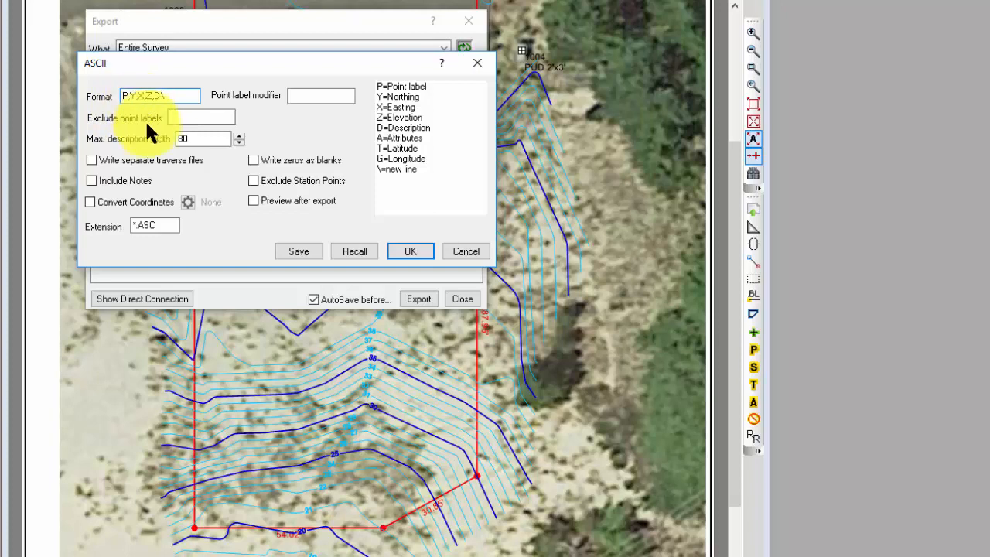
pyautogui.click(410, 251)
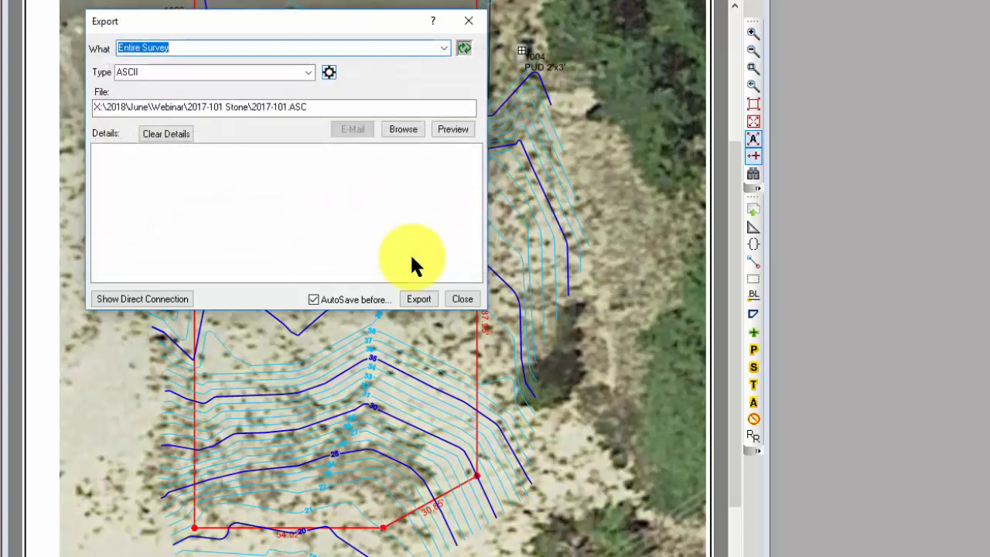
pyautogui.click(417, 300)
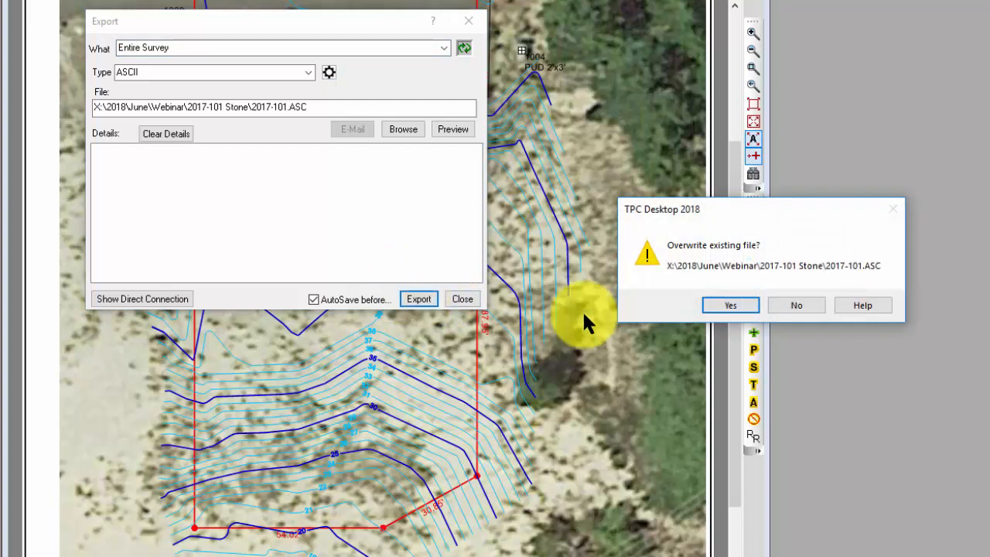
pyautogui.click(720, 305)
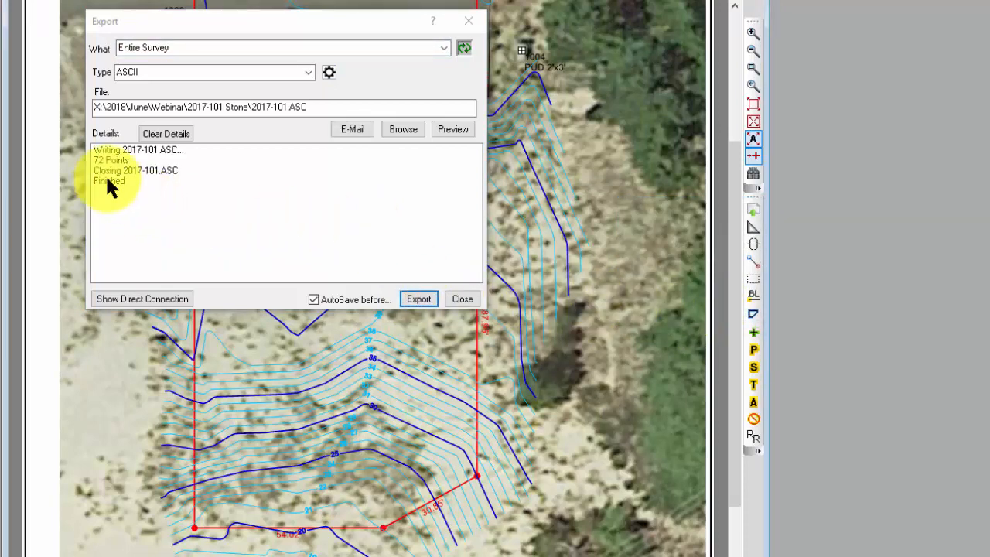
pyautogui.click(467, 16)
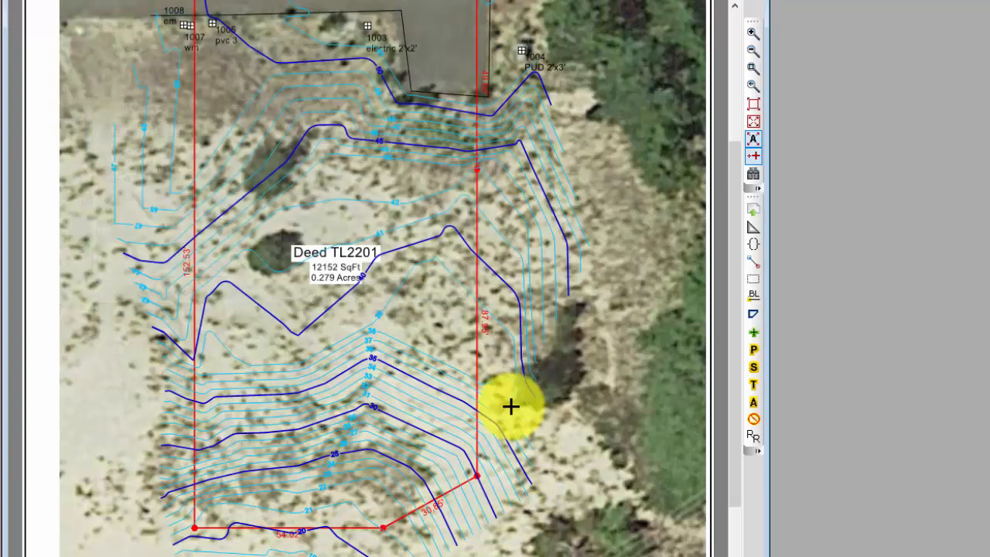
# - Export the entire SITE drawing as an AutoCAD DWG, version 2004/2005/2006 with 3D lines, without saving the survey first
pyautogui.moveTo(525, 397)
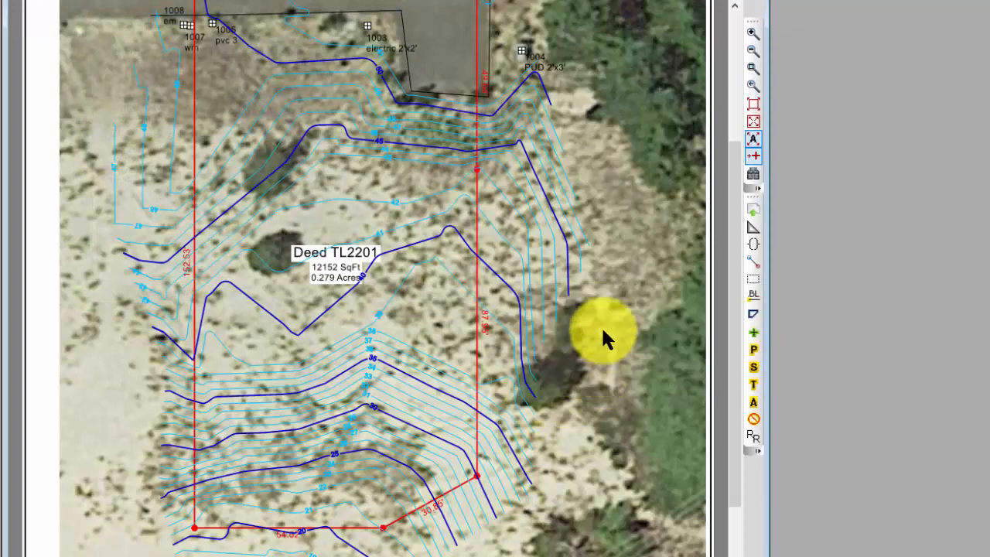
pyautogui.rightClick(617, 168)
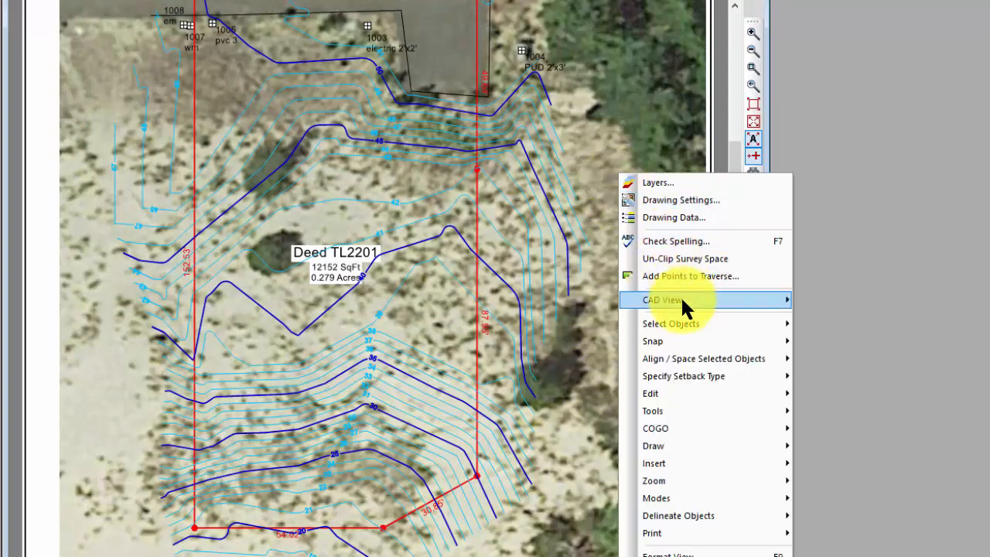
pyautogui.moveTo(665, 410)
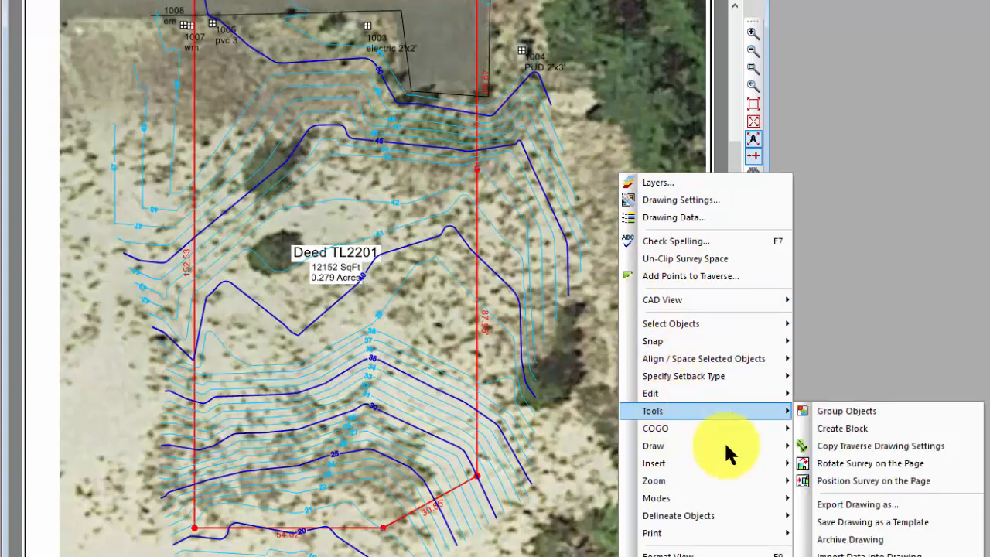
pyautogui.click(839, 506)
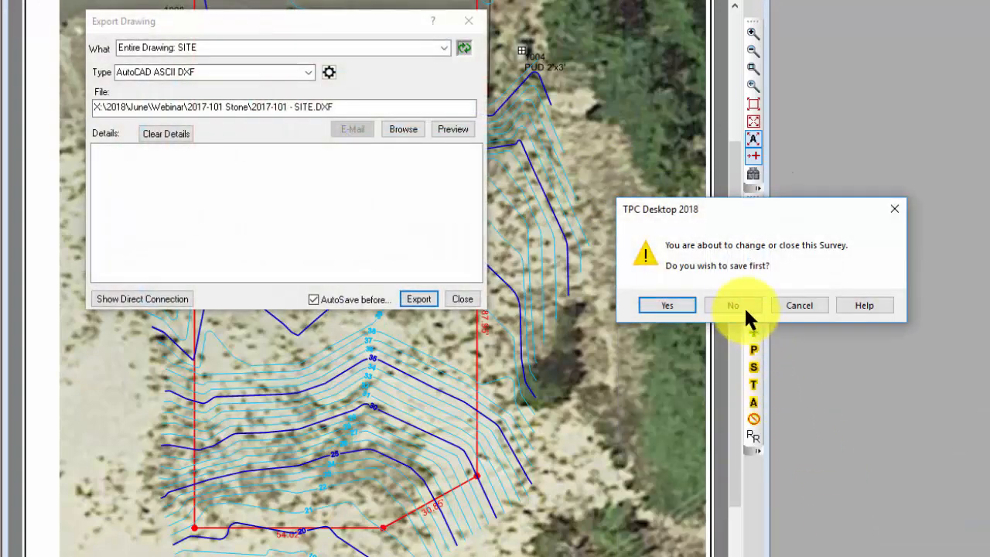
pyautogui.click(741, 303)
pyautogui.click(307, 73)
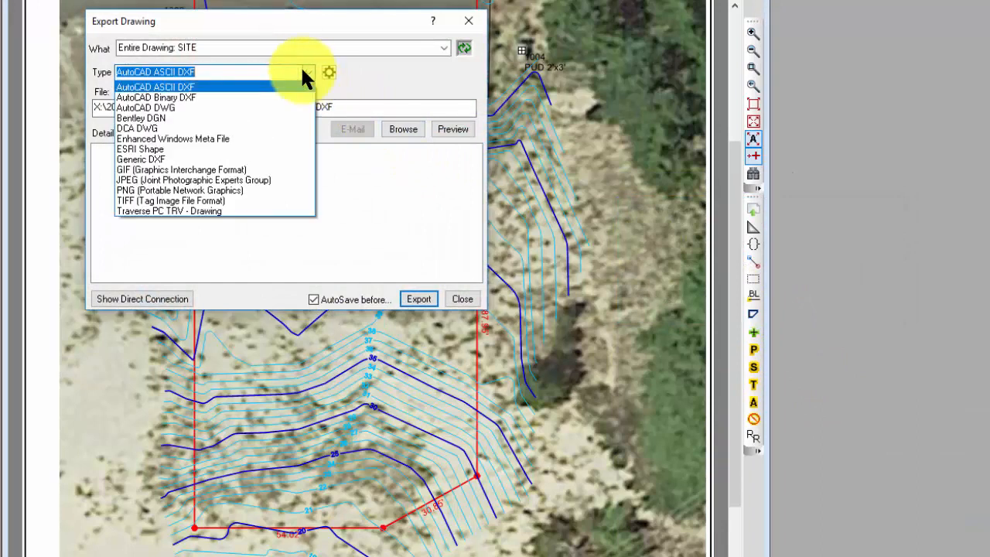
pyautogui.click(169, 108)
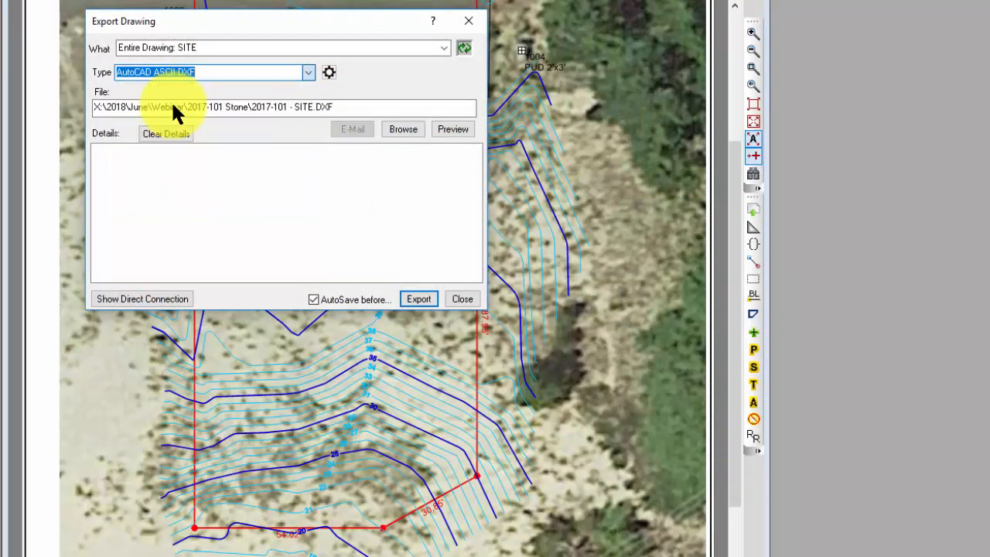
pyautogui.click(328, 72)
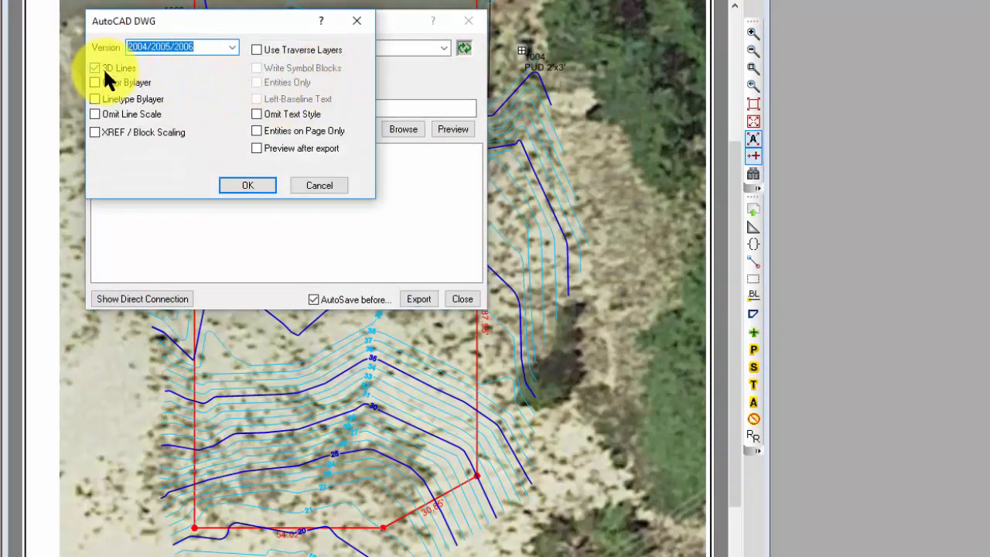
pyautogui.click(243, 184)
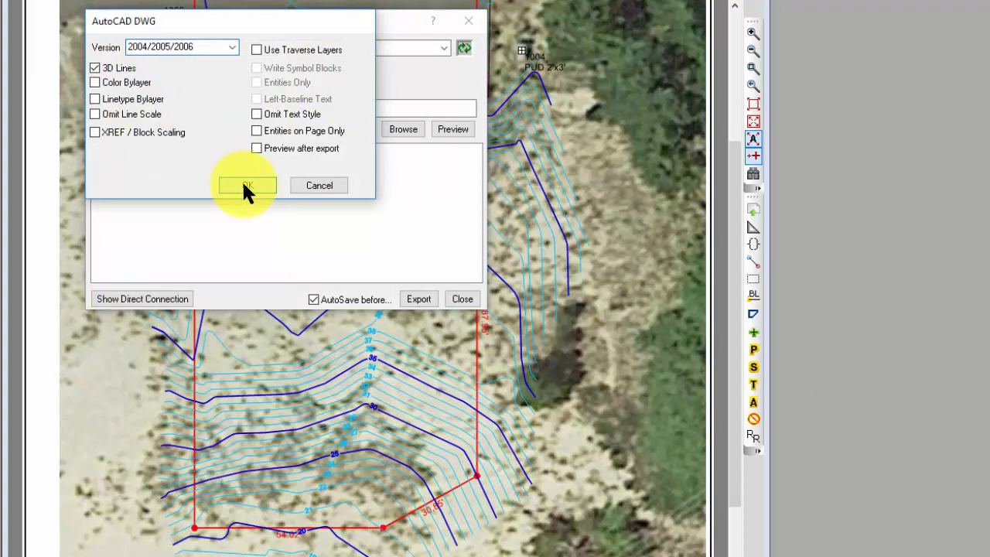
pyautogui.click(418, 298)
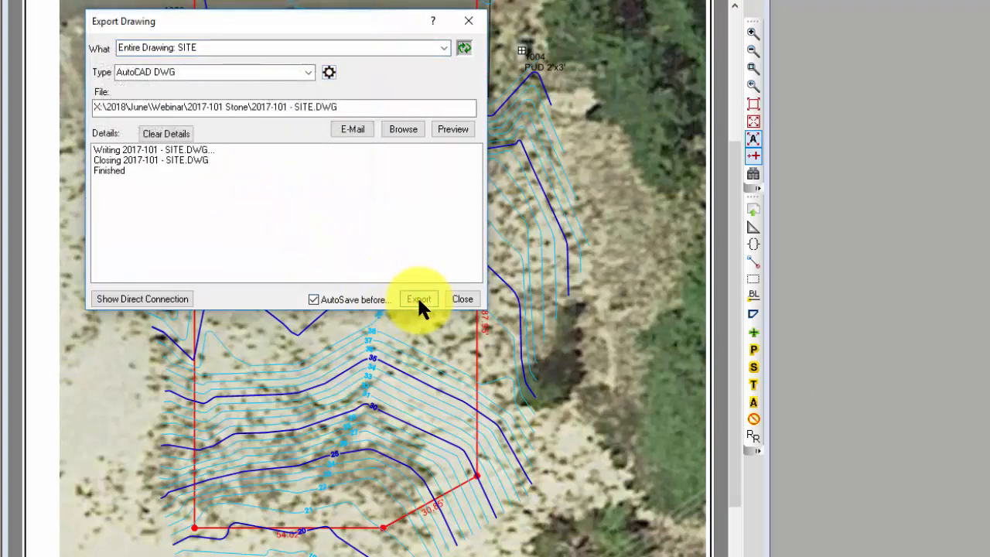
# - Preview the exported SITE DWG in the DWG viewer, fit the whole drawing and enlarge the area around the lot and contours
pyautogui.click(450, 130)
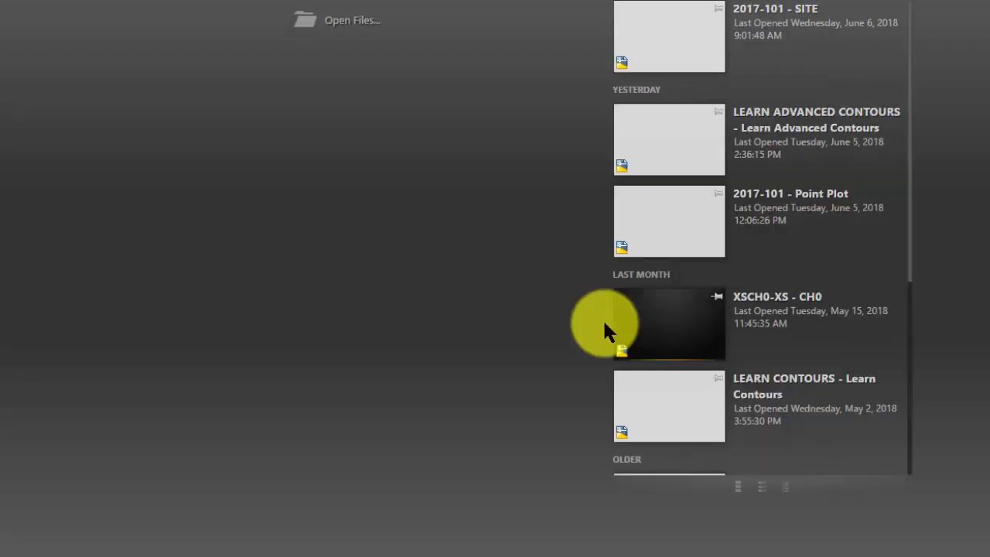
pyautogui.click(612, 297)
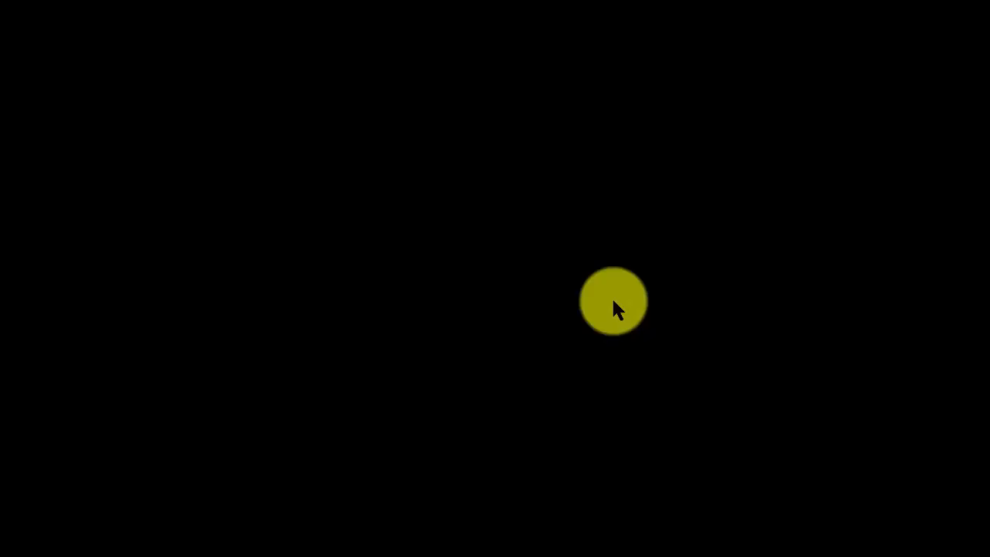
pyautogui.click(638, 241)
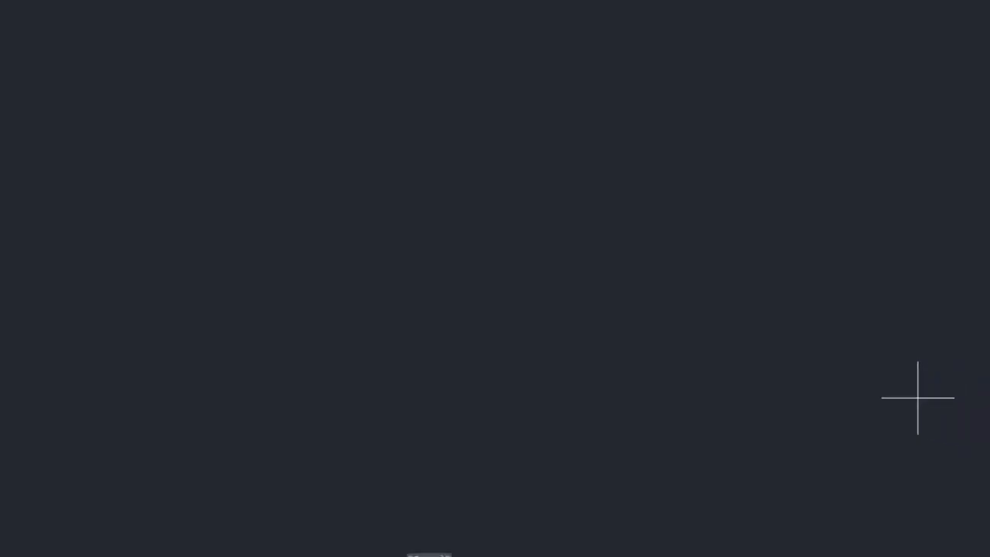
pyautogui.click(954, 210)
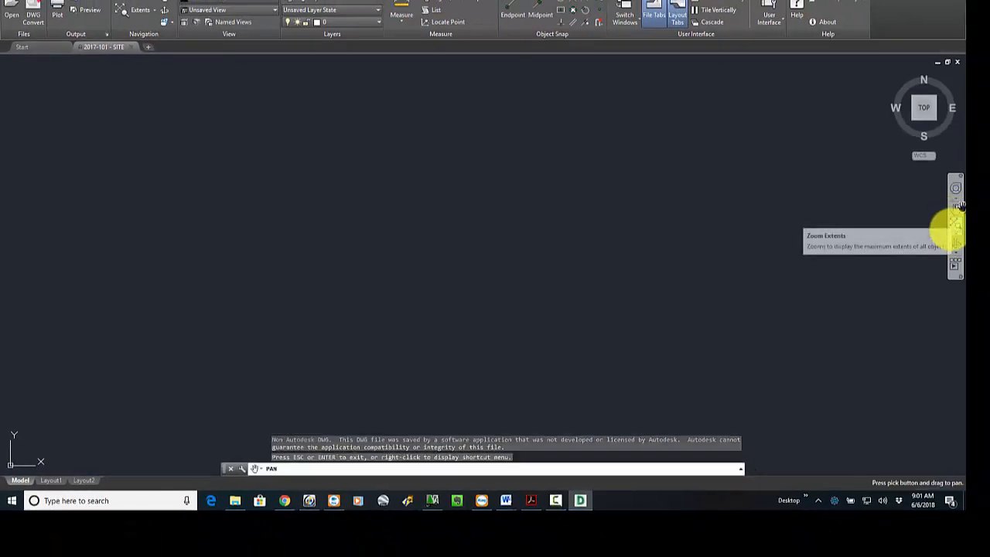
pyautogui.click(954, 230)
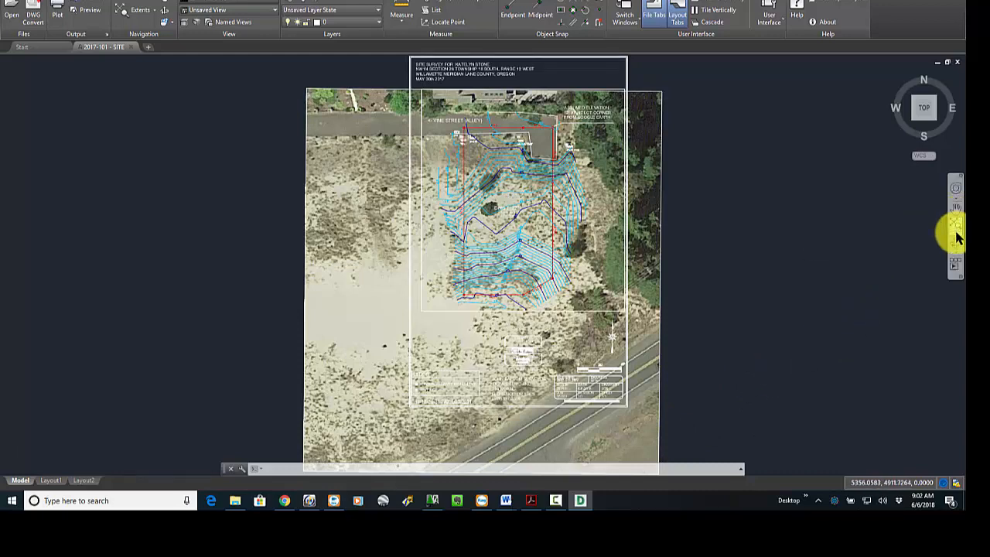
pyautogui.click(956, 232)
pyautogui.click(930, 253)
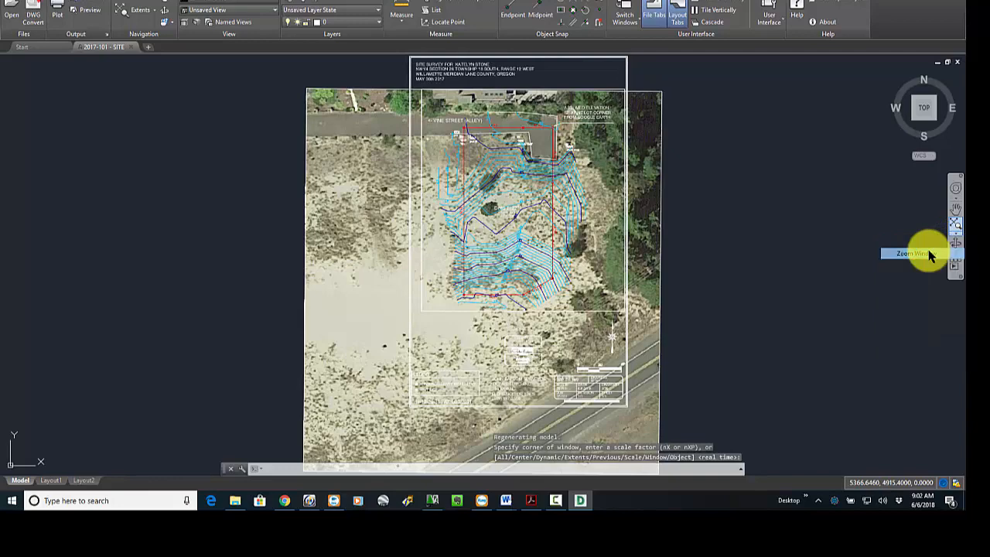
pyautogui.click(419, 122)
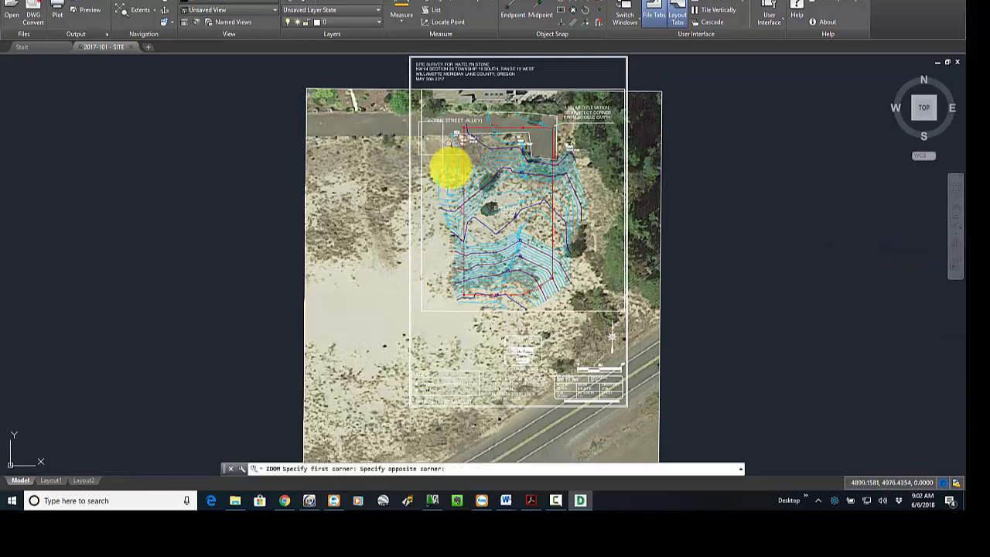
pyautogui.click(587, 313)
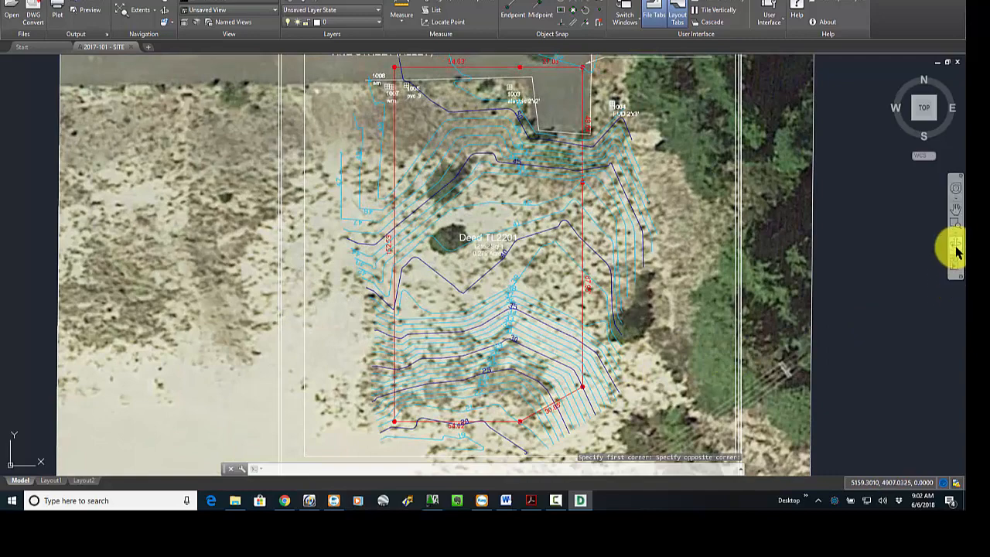
# - Orbit the SITE drawing to a tilted front view that shows the contours at their elevations above the aerial photo
pyautogui.click(956, 246)
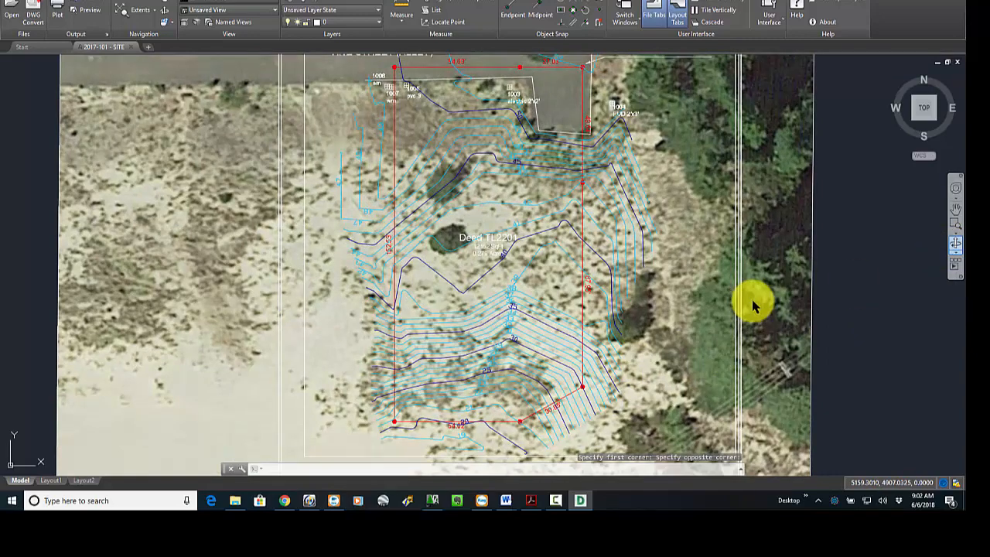
pyautogui.rightClick(753, 300)
pyautogui.click(740, 315)
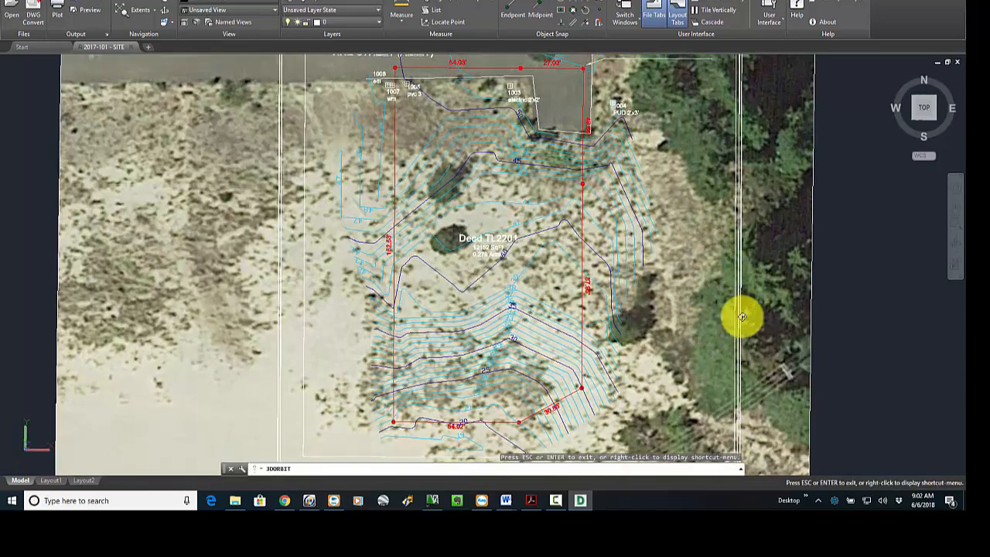
pyautogui.moveTo(740, 316); pyautogui.dragTo(774, 184)
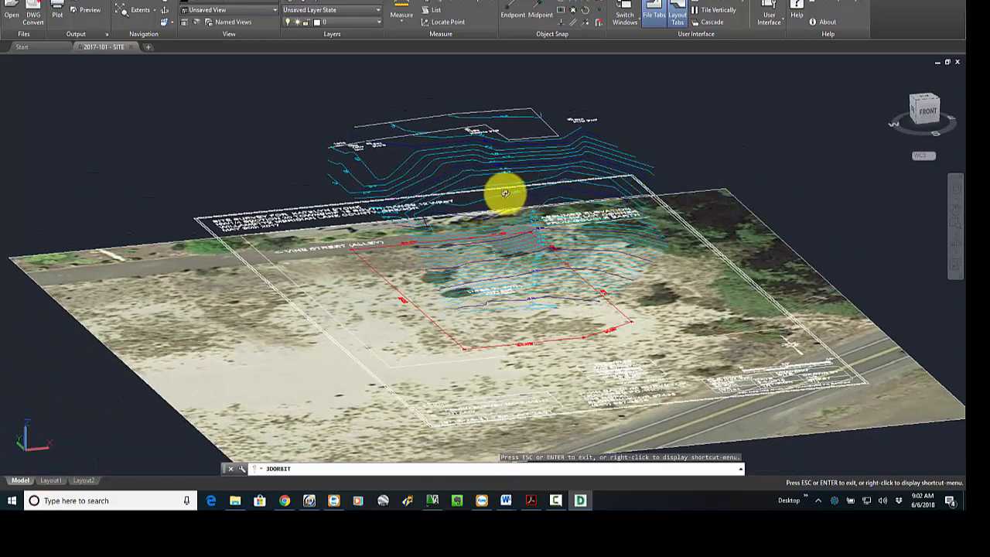
# - Turn off the Background, 0 and 0_ layers so only the contours, lot lines and labels are displayed
pyautogui.click(277, 10)
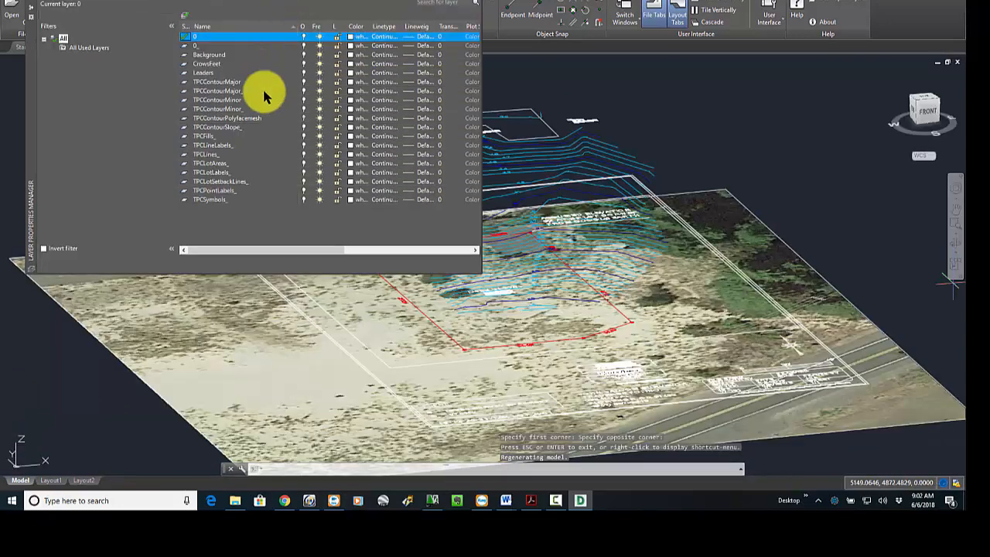
pyautogui.click(207, 55)
pyautogui.click(304, 54)
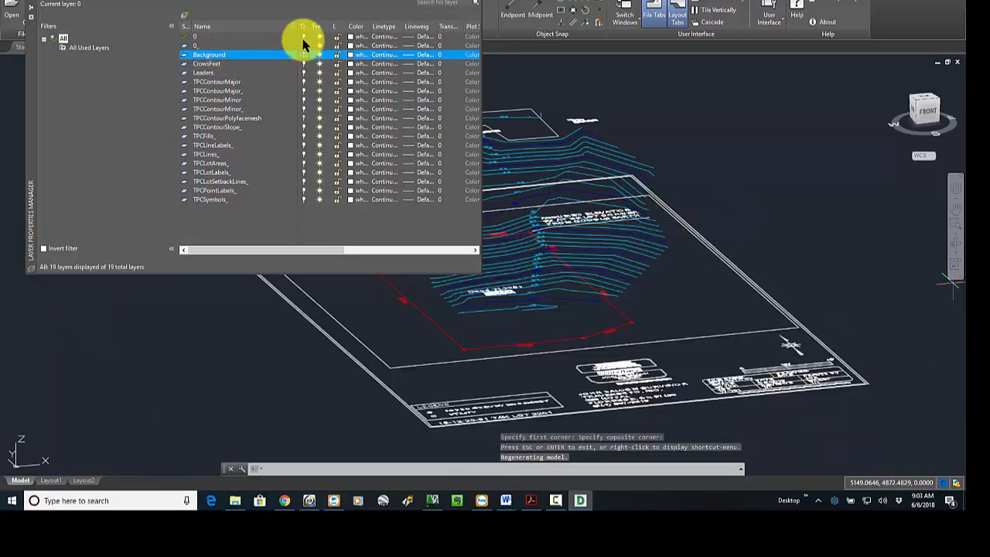
pyautogui.click(303, 36)
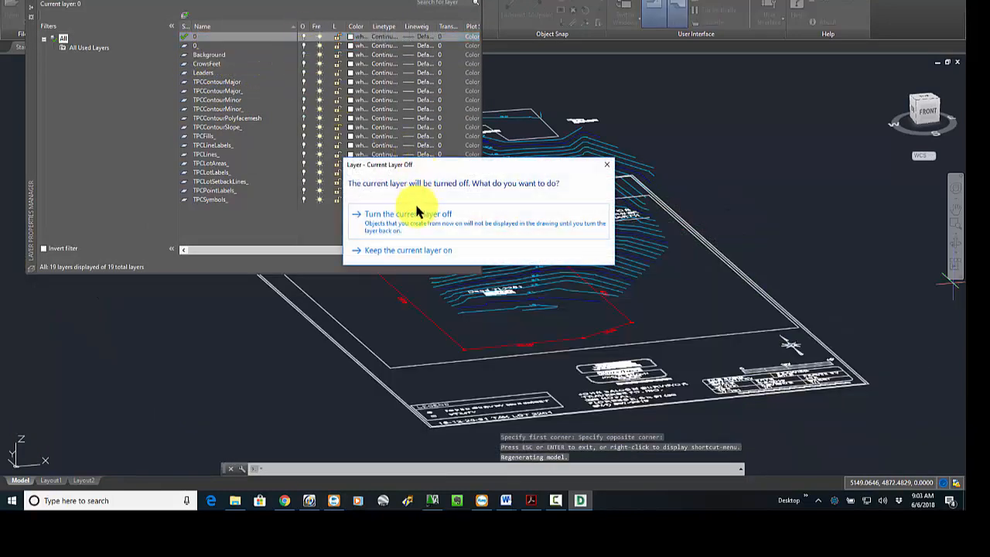
pyautogui.click(410, 215)
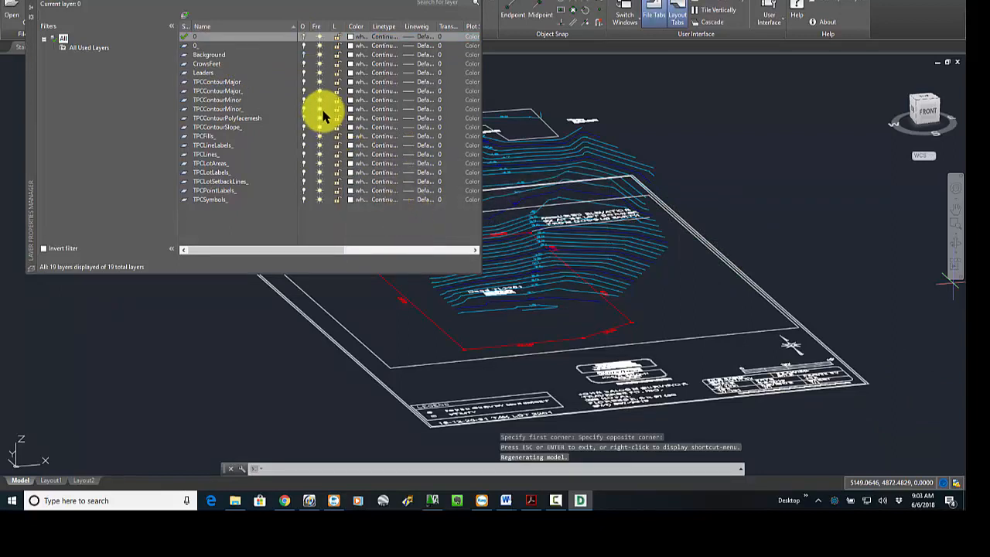
pyautogui.click(303, 45)
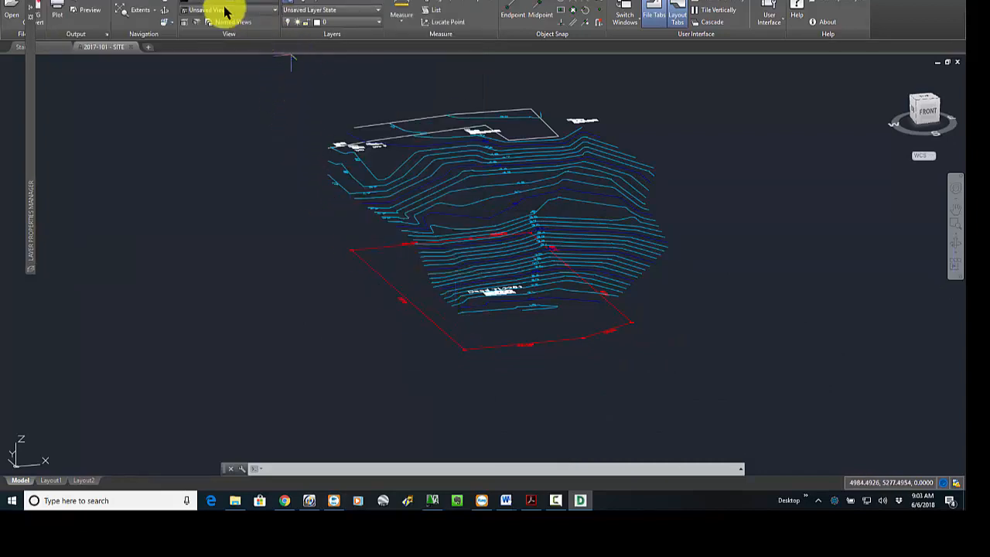
# - Turn on the TPCContourPolyfacemesh layer to display the surface mesh over the contours
pyautogui.click(292, 3)
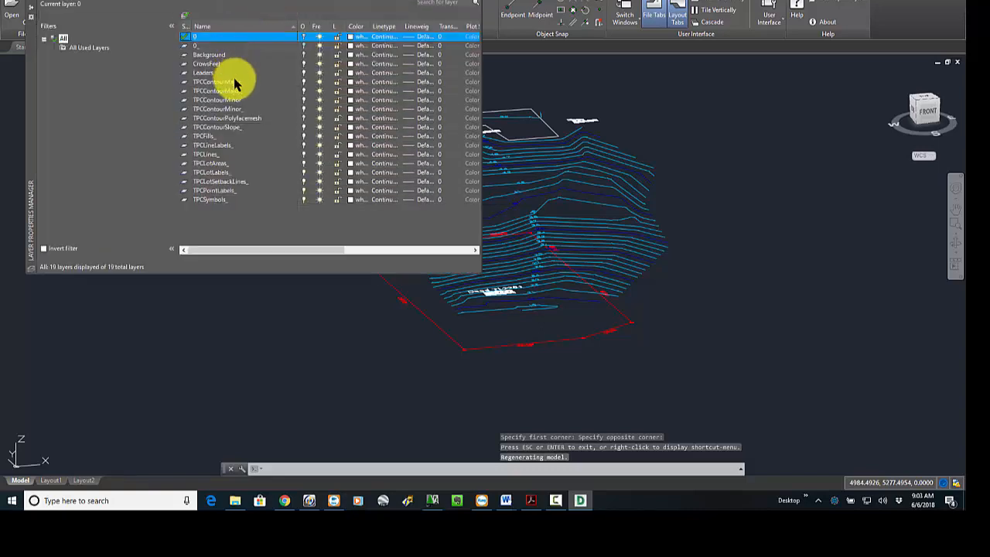
pyautogui.click(240, 118)
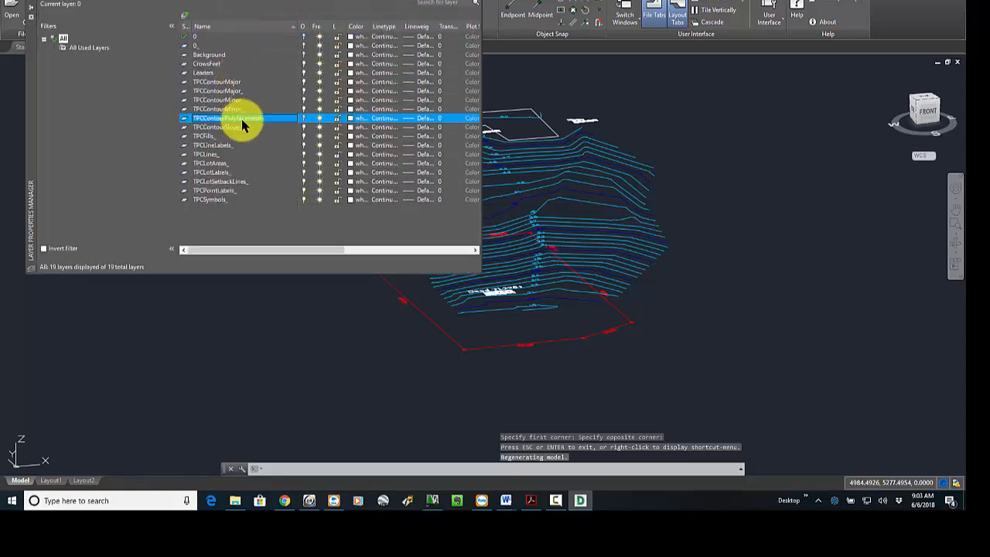
pyautogui.click(304, 118)
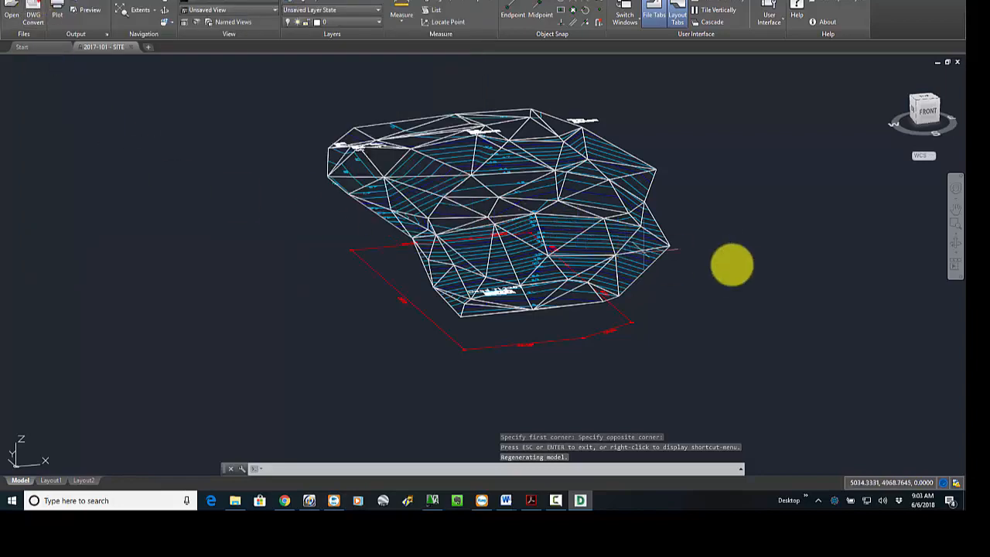
# - Orbit the surface mesh to a low right-side view, examine it from a raised front-right angle, and close the DWG preview
pyautogui.click(956, 248)
pyautogui.moveTo(848, 278); pyautogui.dragTo(659, 275)
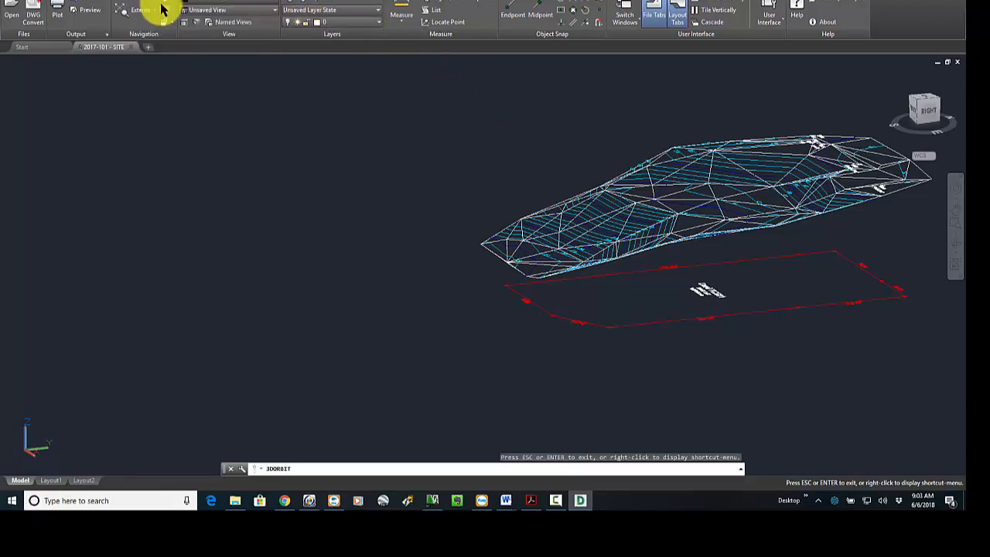
pyautogui.moveTo(647, 194); pyautogui.dragTo(464, 252, button='middle')
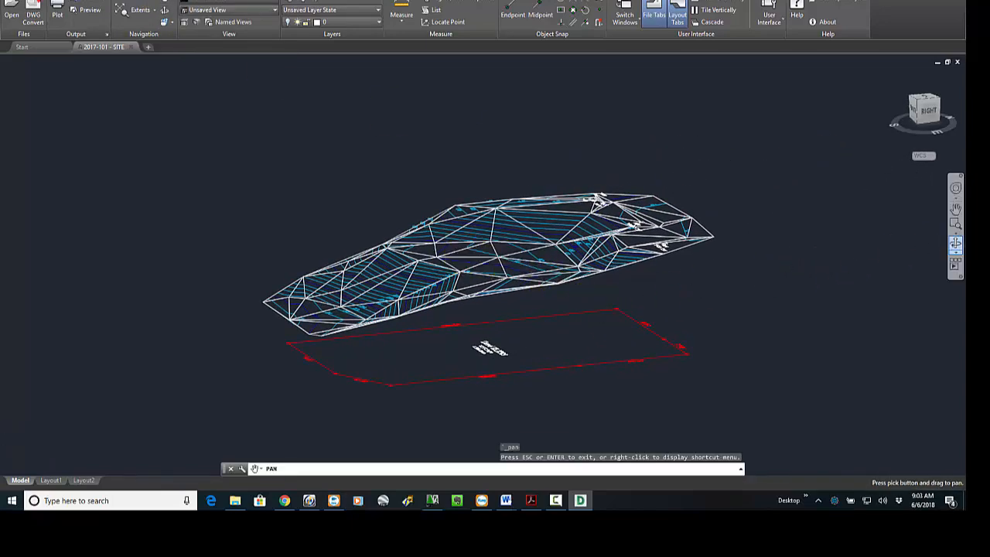
pyautogui.click(955, 244)
pyautogui.moveTo(750, 294); pyautogui.dragTo(791, 309)
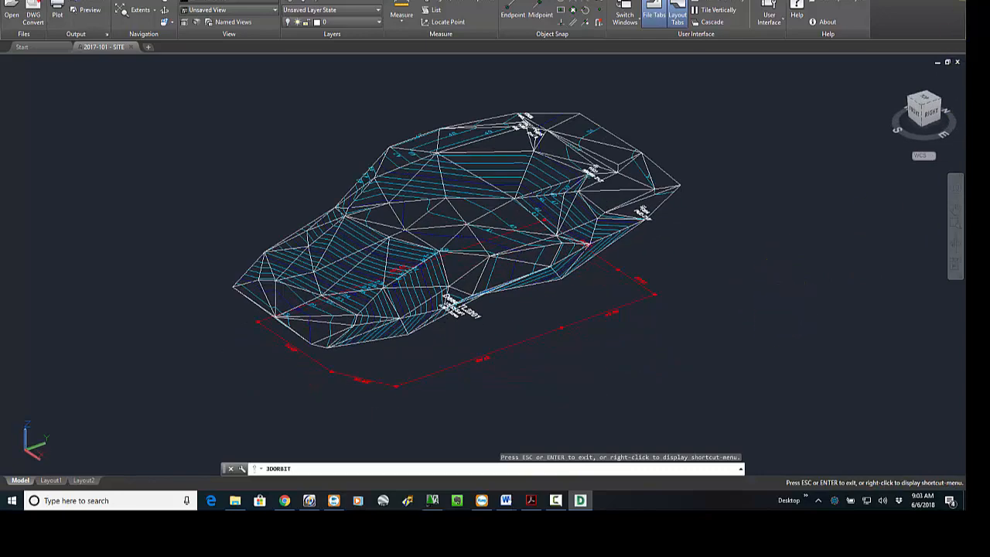
pyautogui.press('Escape')
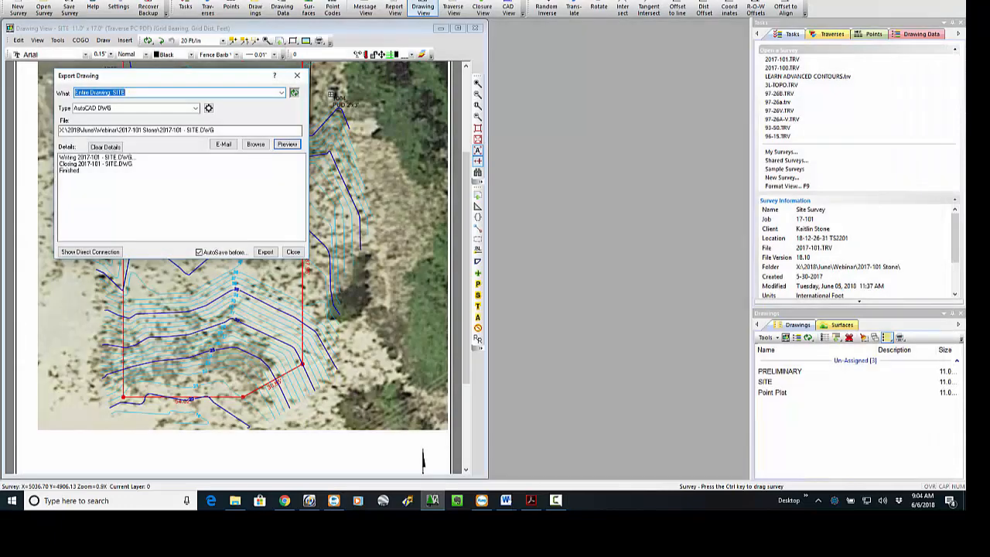
# - Open the Point Plot drawing in place of the export dialog and delete the Existing Ground surface
pyautogui.click(293, 252)
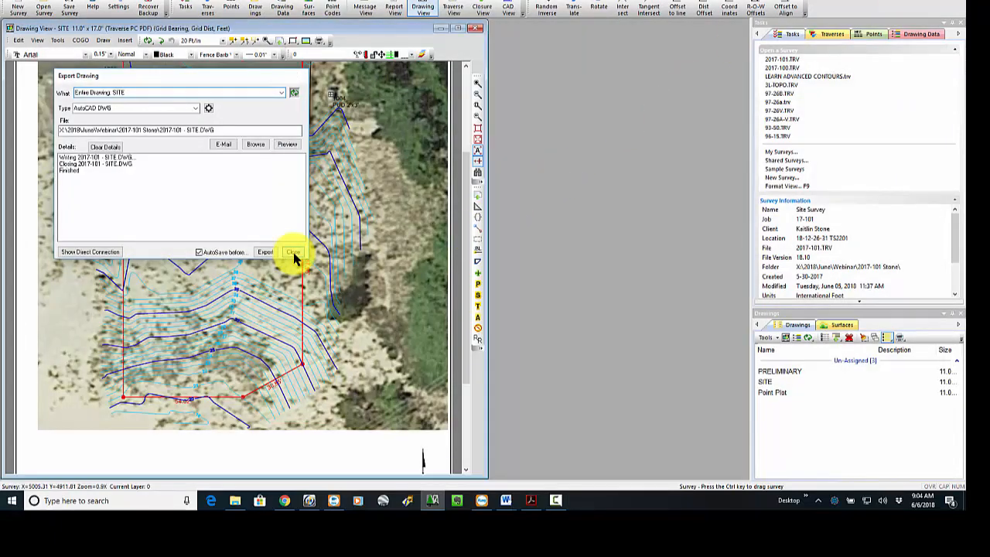
pyautogui.doubleClick(778, 393)
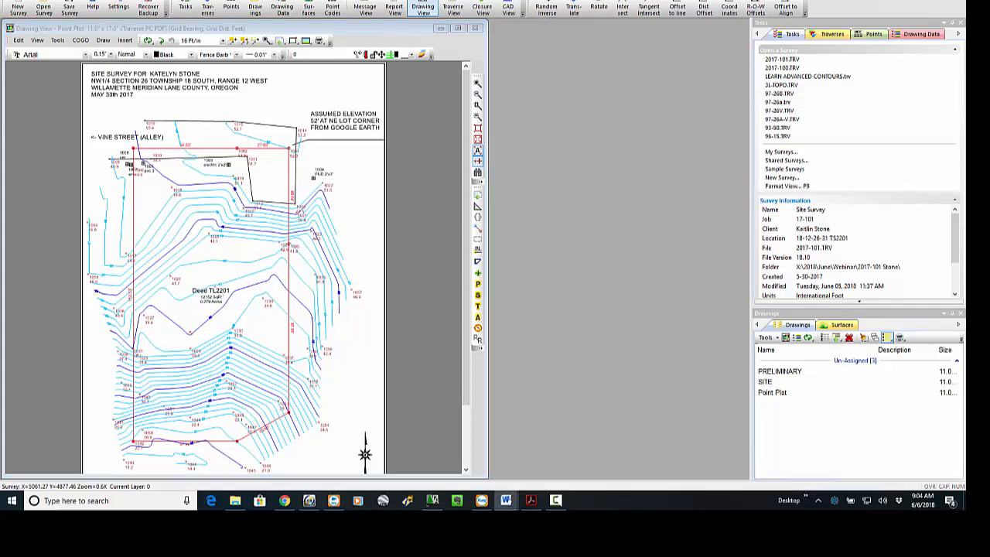
pyautogui.click(849, 328)
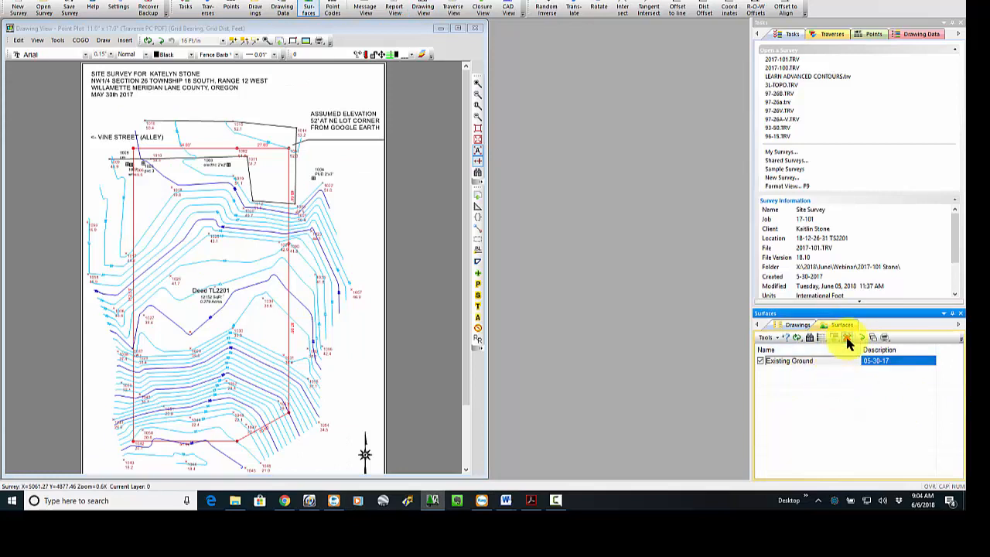
pyautogui.click(846, 338)
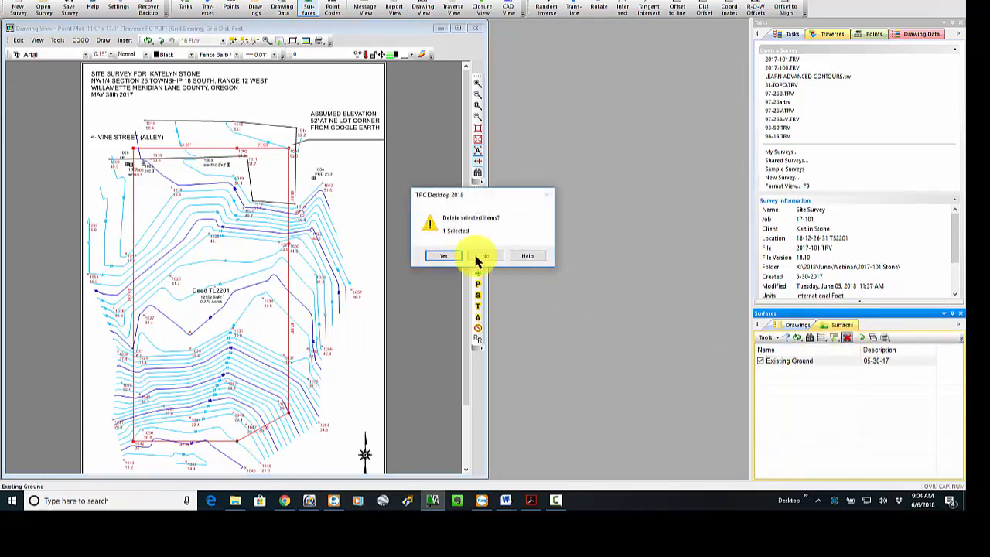
pyautogui.click(432, 260)
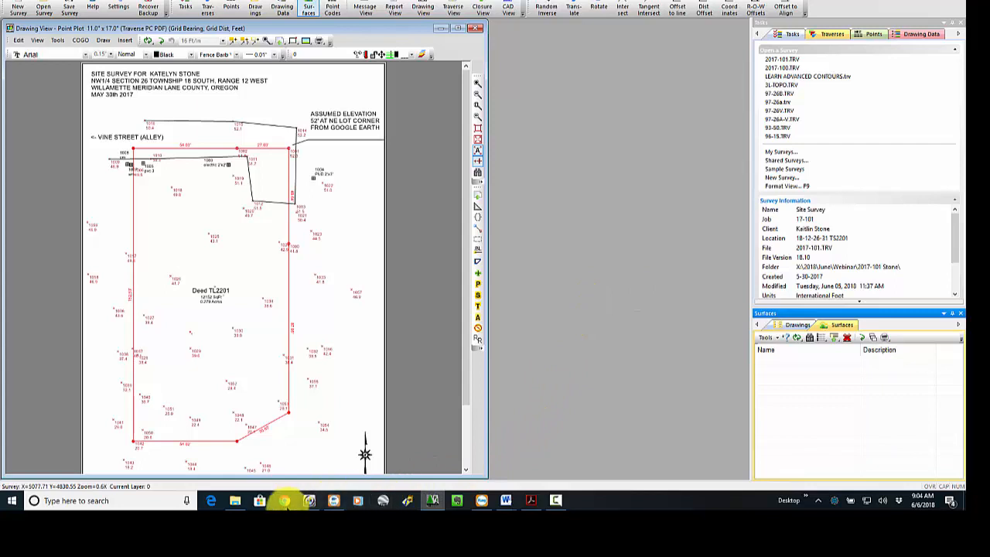
# - Switch to Chrome to read the Surface Overview topics in the webinar agenda, and return to TPC Desktop
pyautogui.click(285, 500)
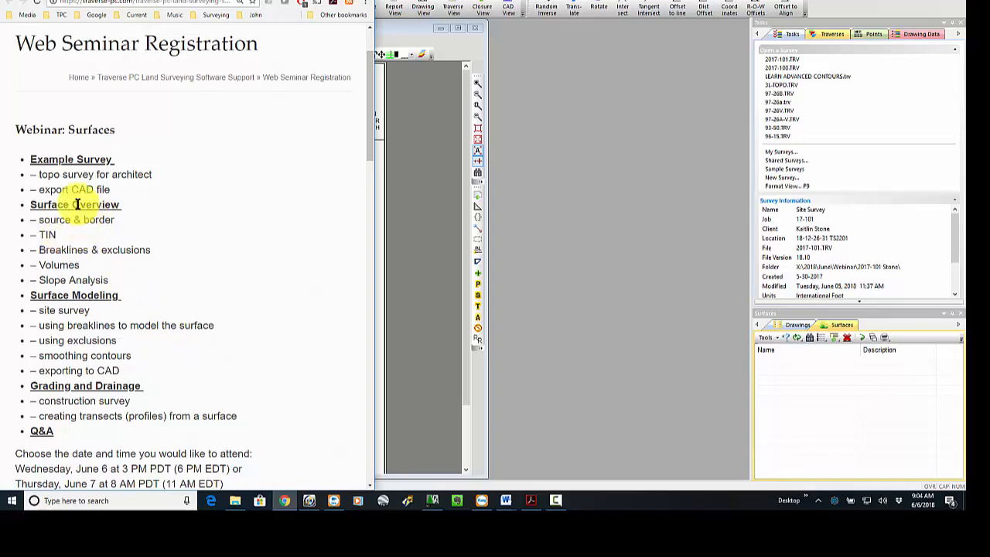
pyautogui.click(559, 210)
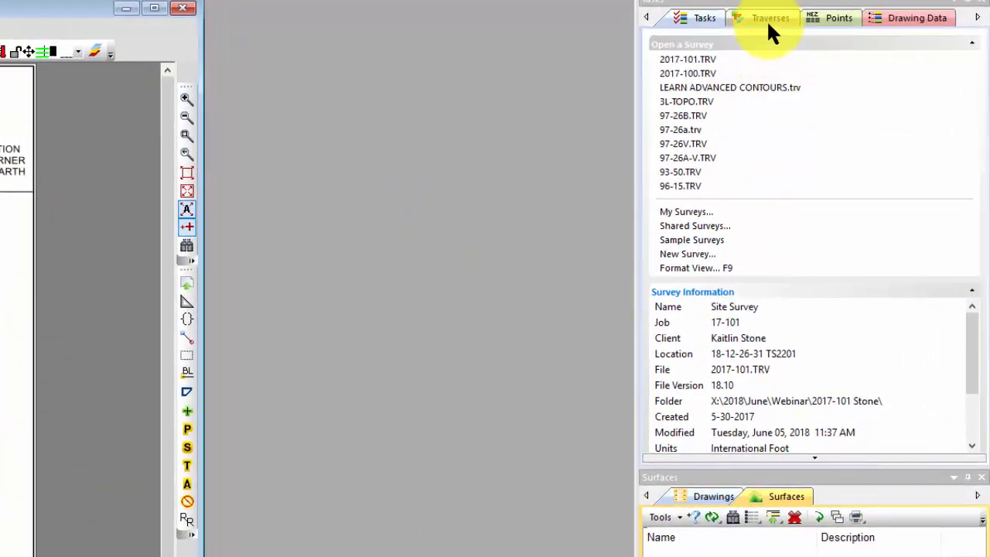
# - Create a surface for the imported 2017-101.RW5 traverse, with the topo points in that traverse as its source
pyautogui.click(770, 21)
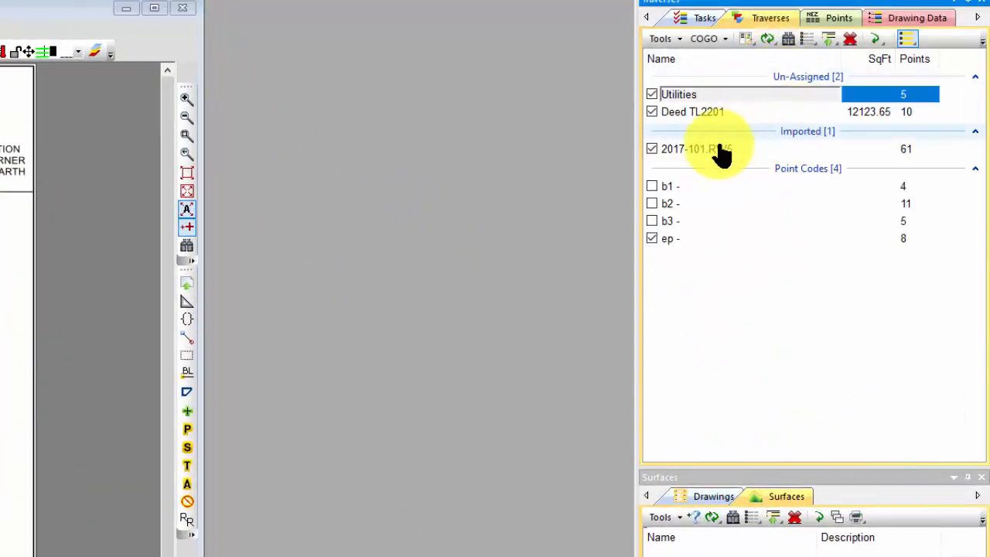
pyautogui.click(696, 155)
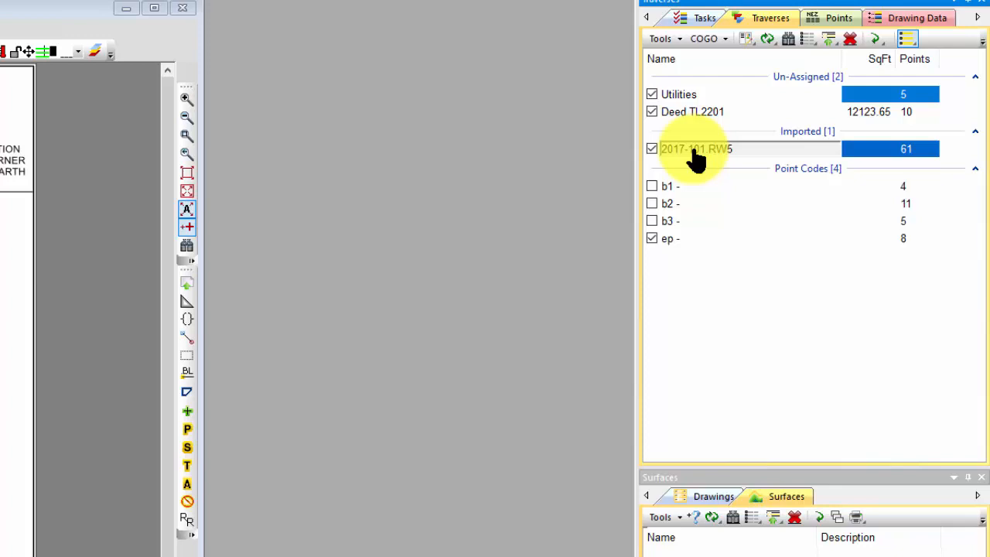
pyautogui.rightClick(695, 157)
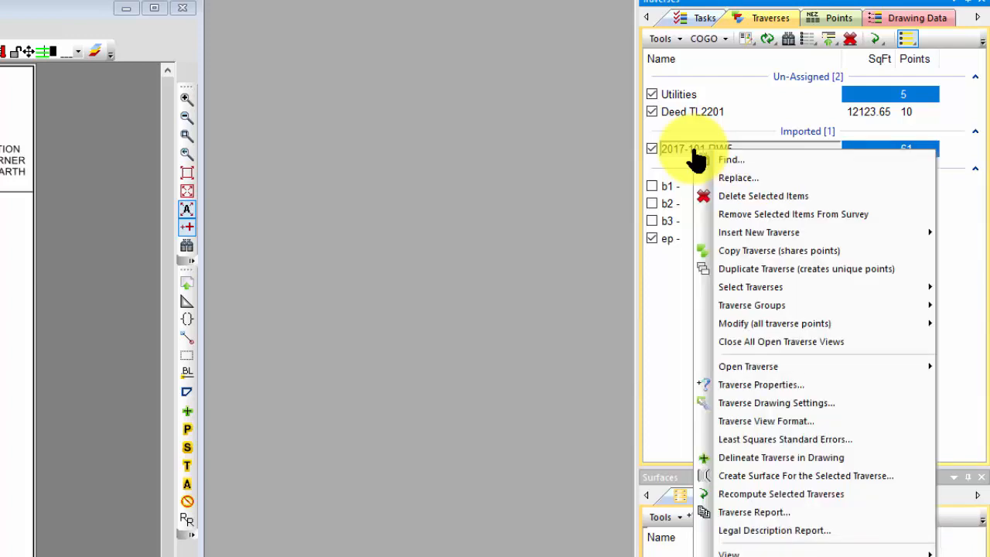
pyautogui.click(763, 474)
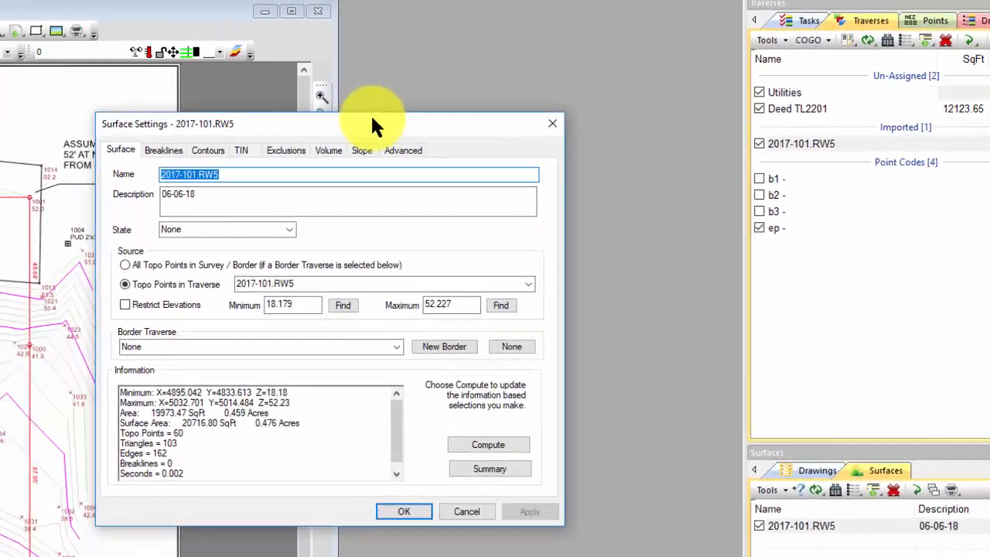
pyautogui.moveTo(239, 123); pyautogui.dragTo(408, 61)
pyautogui.moveTo(713, 61); pyautogui.dragTo(715, 48)
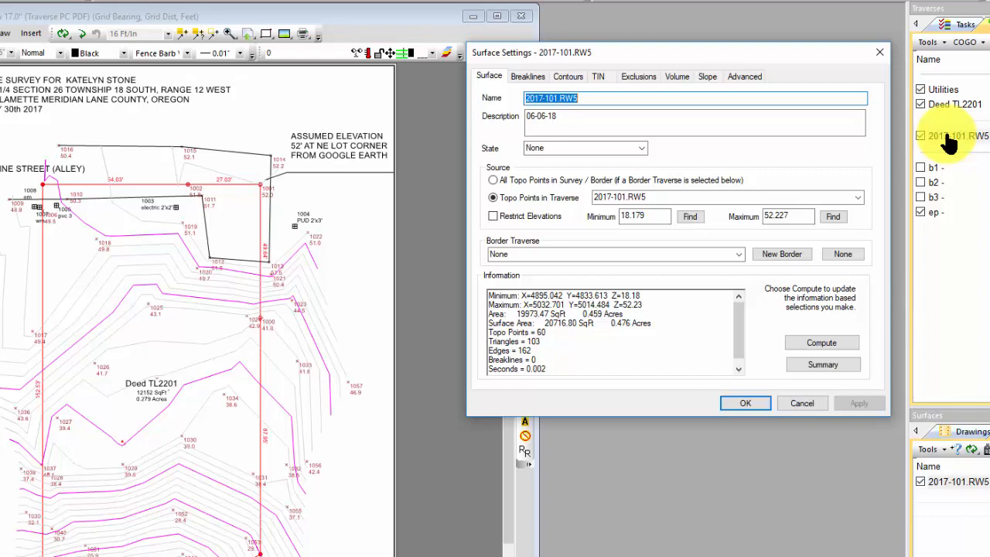
pyautogui.click(514, 197)
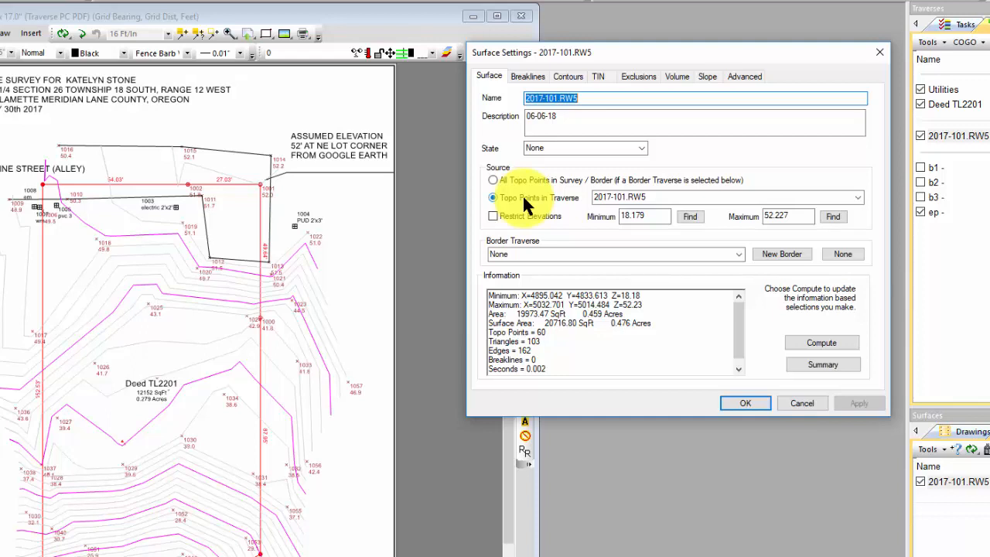
# - Draw the TIN of the 2017-101.RW5 surface, turn it off again and close the surface settings
pyautogui.click(600, 75)
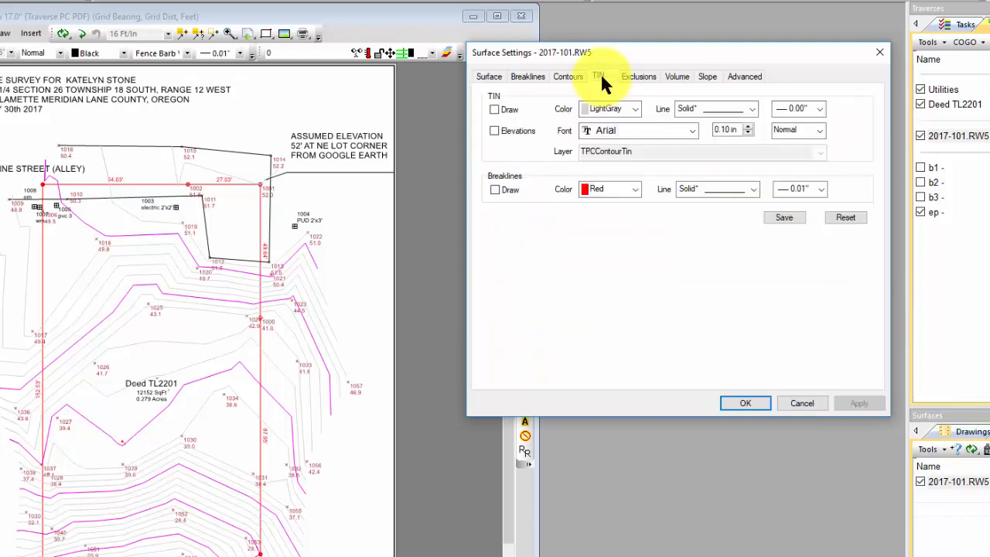
pyautogui.click(494, 110)
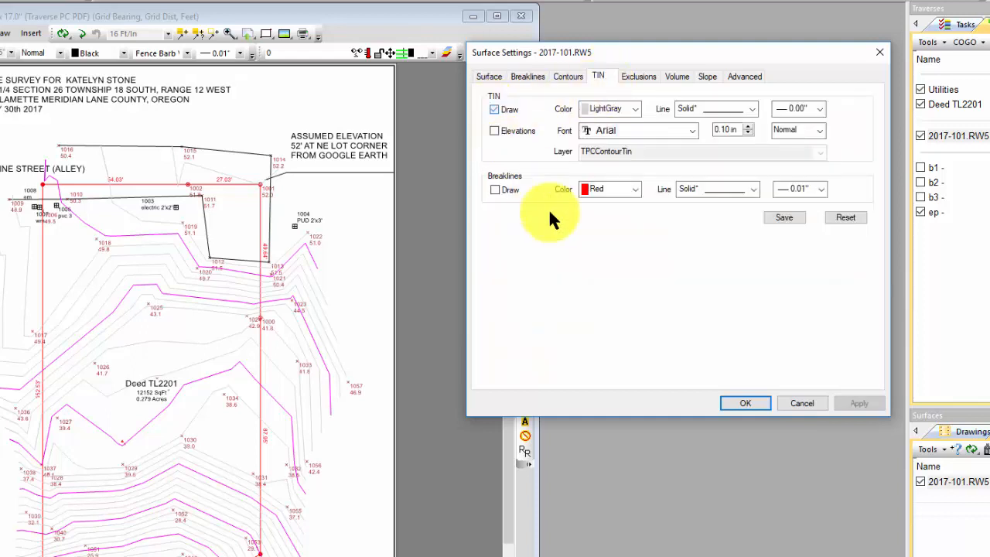
pyautogui.click(850, 405)
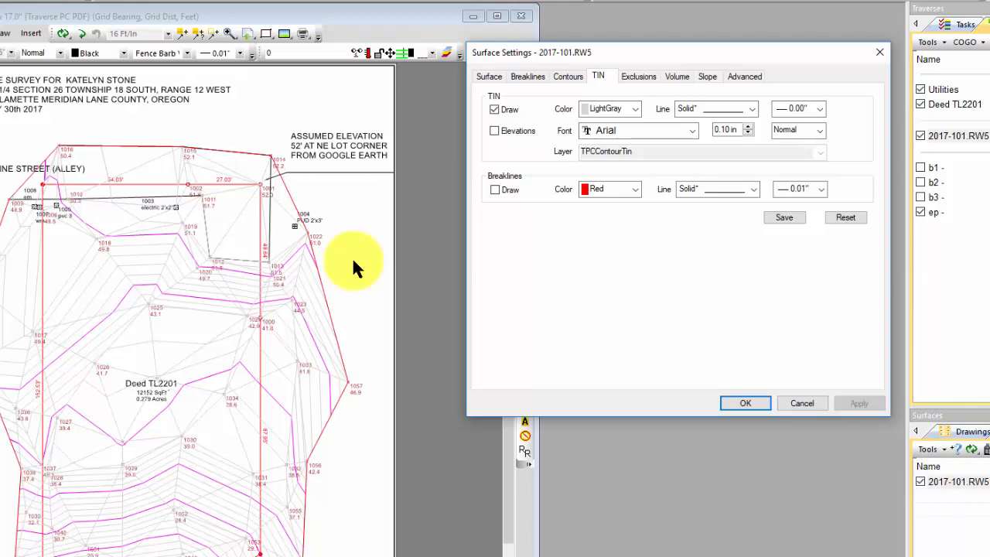
pyautogui.click(501, 110)
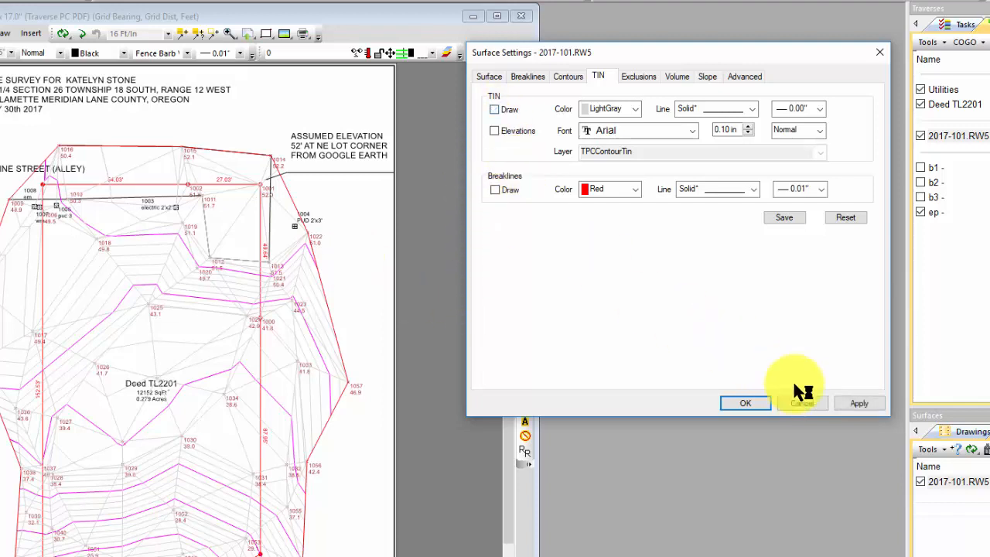
pyautogui.click(851, 400)
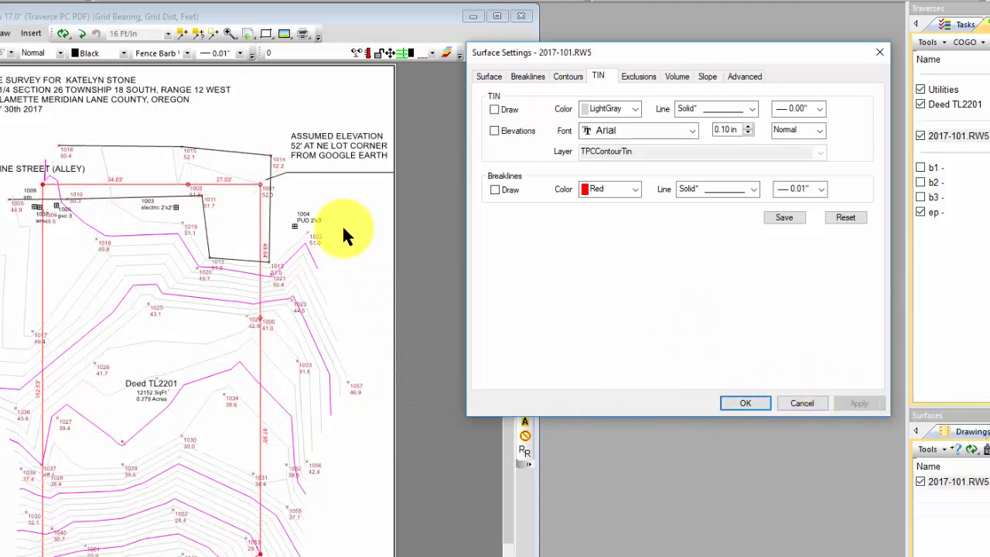
pyautogui.click(879, 53)
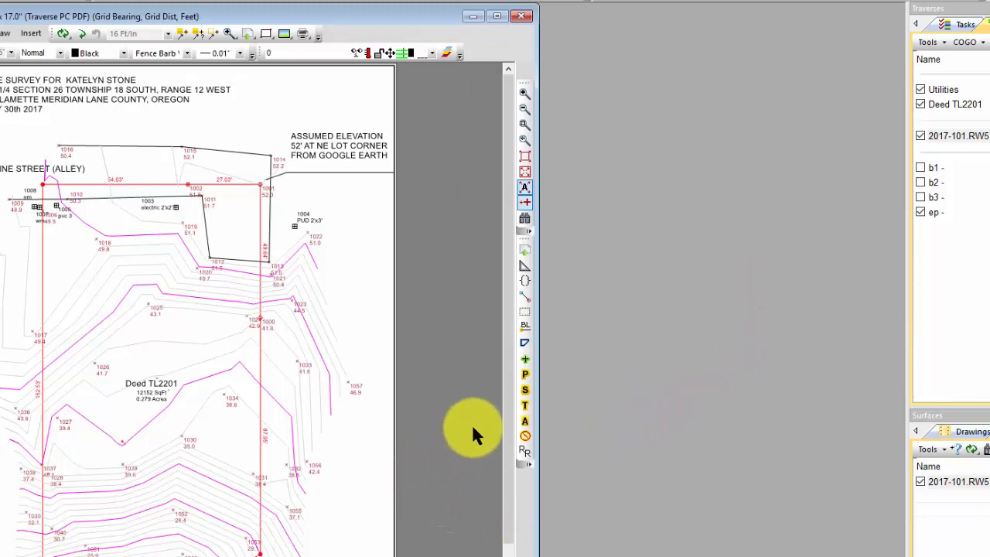
# - Highlight the topo points in the Point Plot drawing and examine the details of point 1025
pyautogui.click(526, 404)
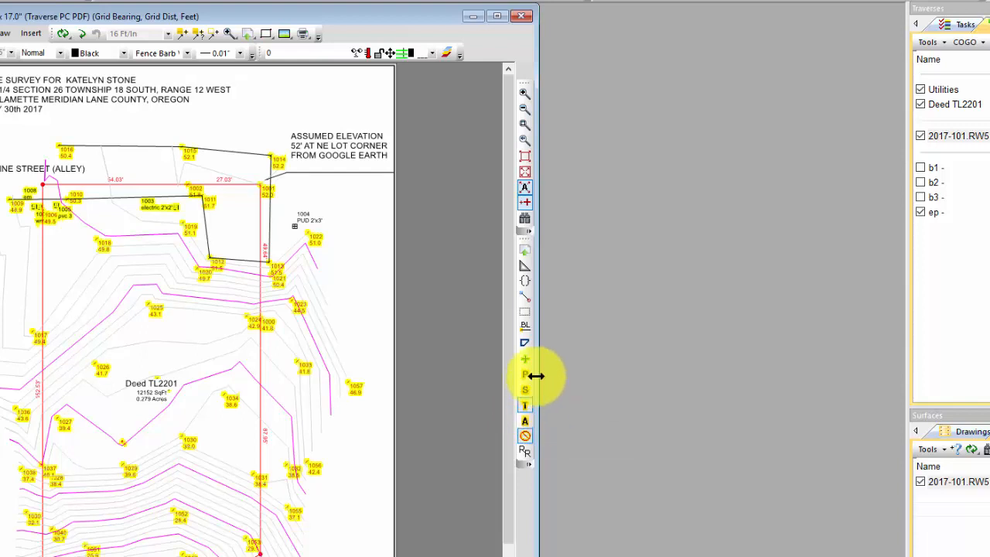
pyautogui.click(525, 125)
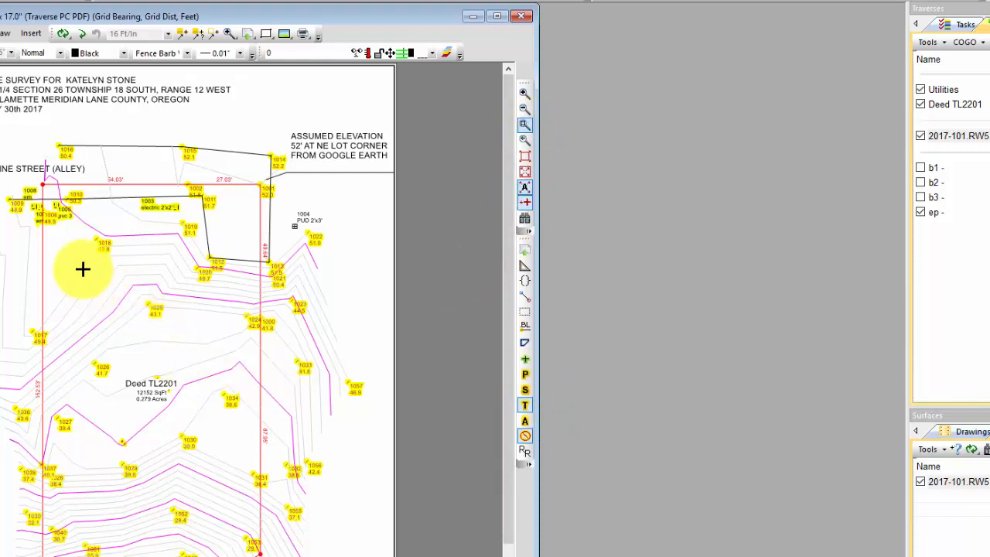
pyautogui.moveTo(83, 269)
pyautogui.mouseDown()
pyautogui.moveTo(242, 389)
pyautogui.moveTo(305, 421)
pyautogui.mouseUp()
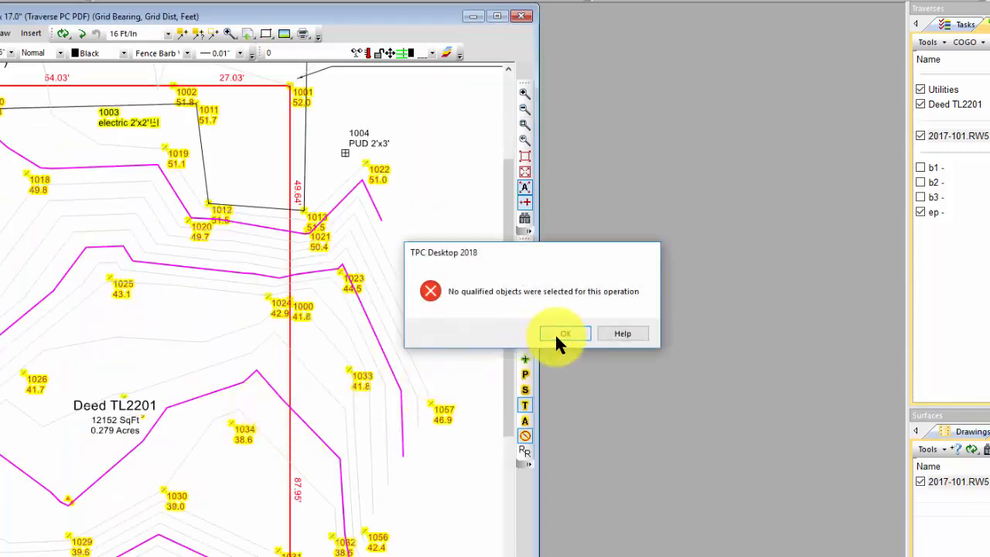
pyautogui.click(565, 333)
pyautogui.moveTo(126, 300)
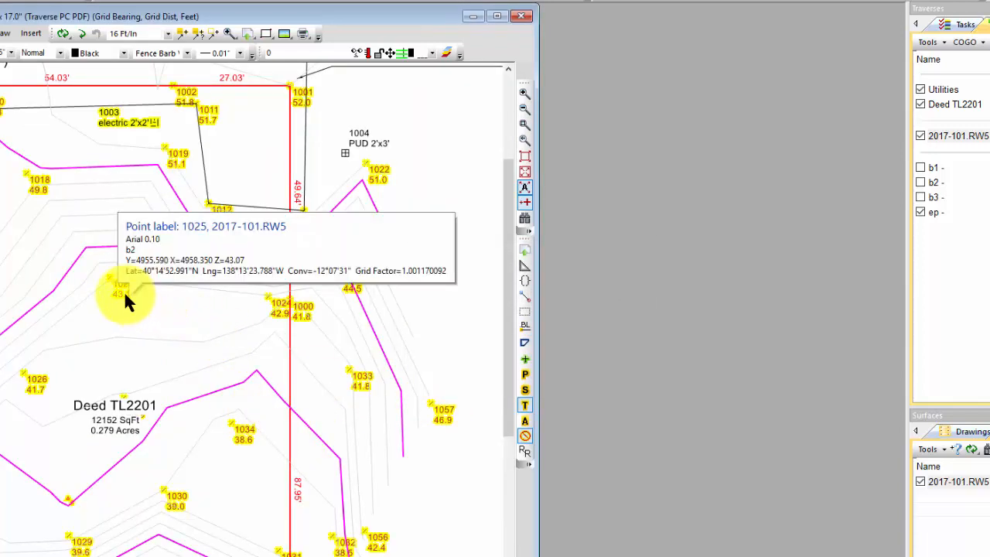
# - Turn topo off for point 1025 and recompute the contours of the 2017-101.RW5 surface
pyautogui.rightClick(126, 295)
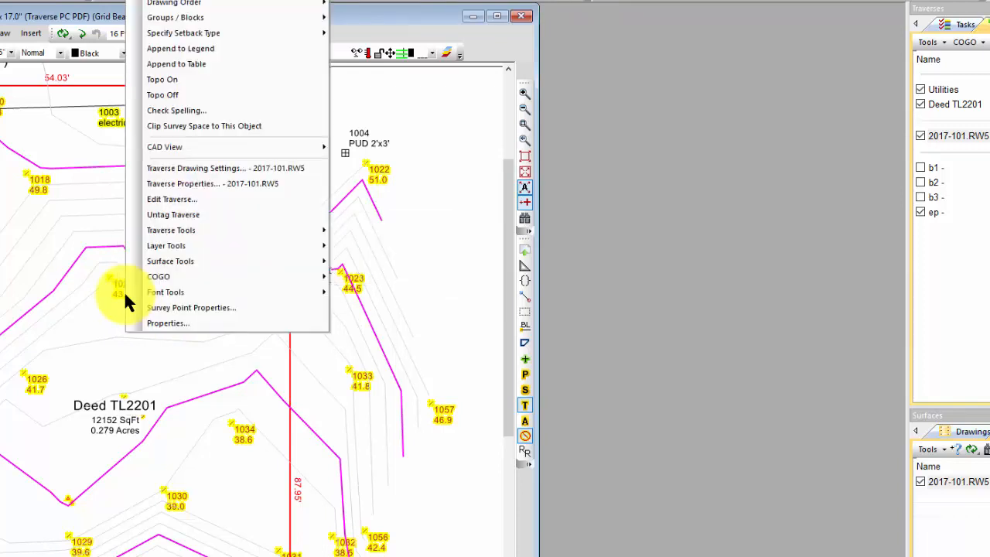
pyautogui.click(159, 94)
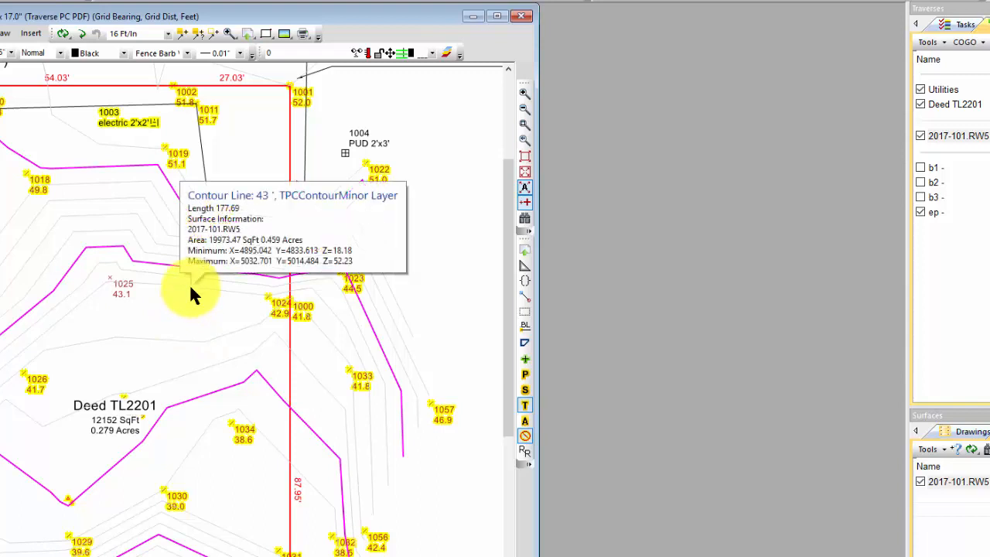
pyautogui.rightClick(191, 289)
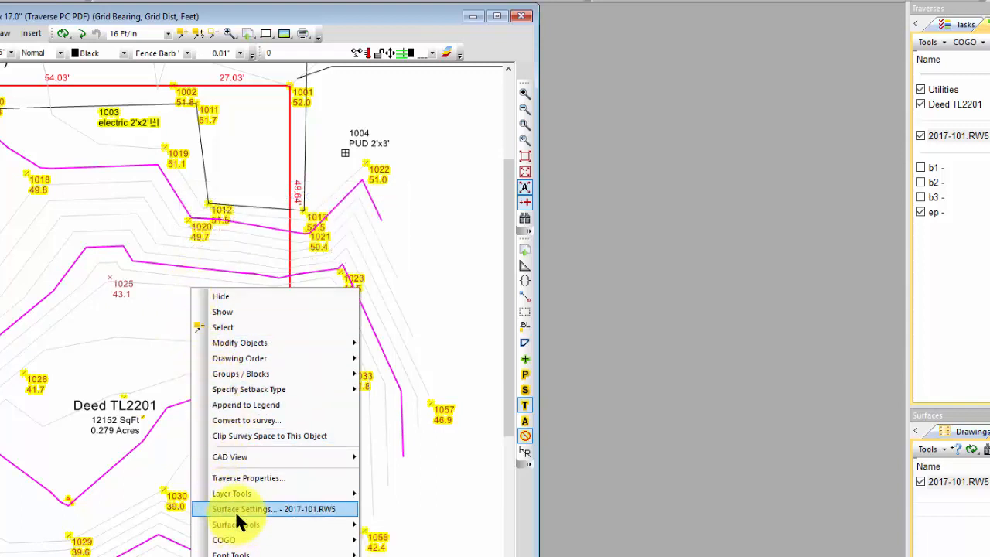
pyautogui.moveTo(239, 524)
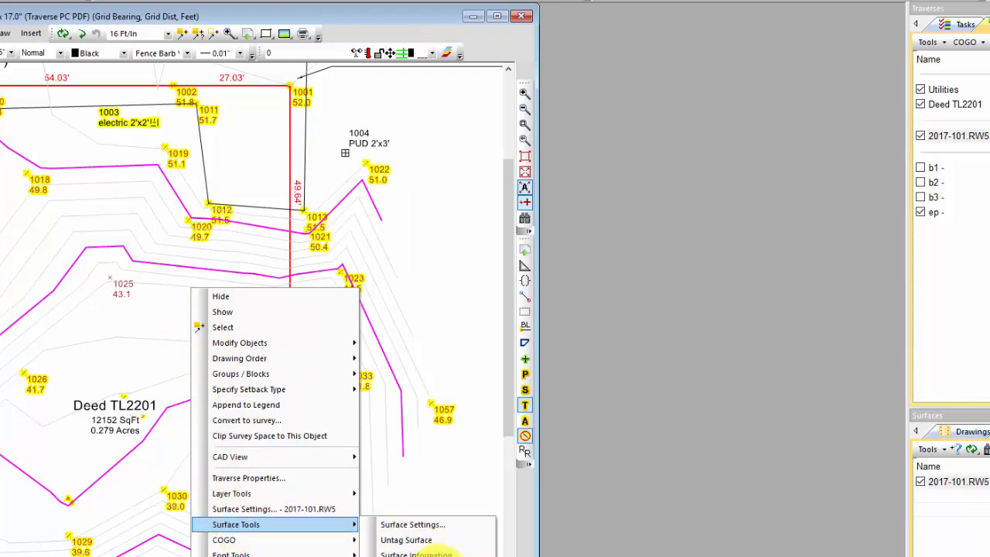
pyautogui.click(430, 552)
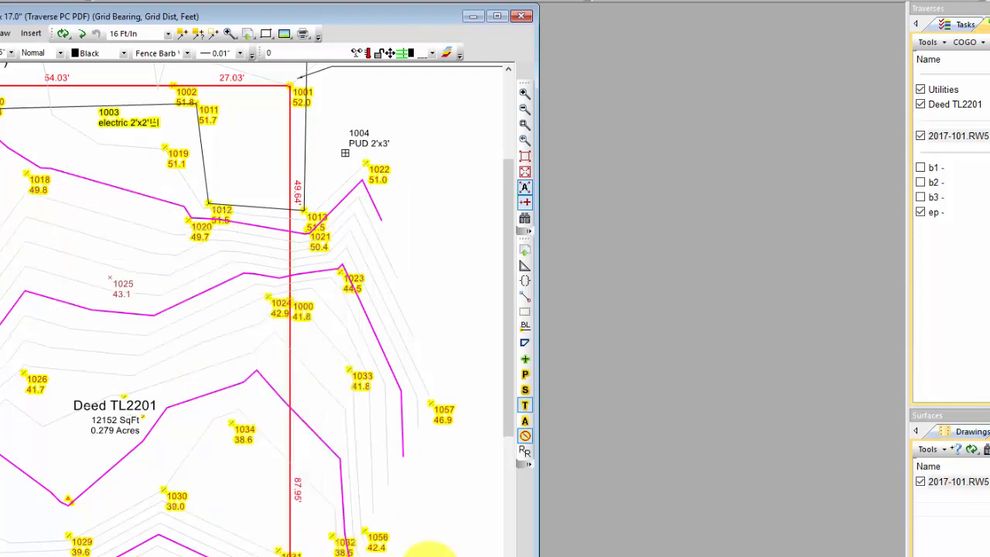
# - Turn off Manual Recompute in the settings of the 2017-101.RW5 surface
pyautogui.doubleClick(166, 305)
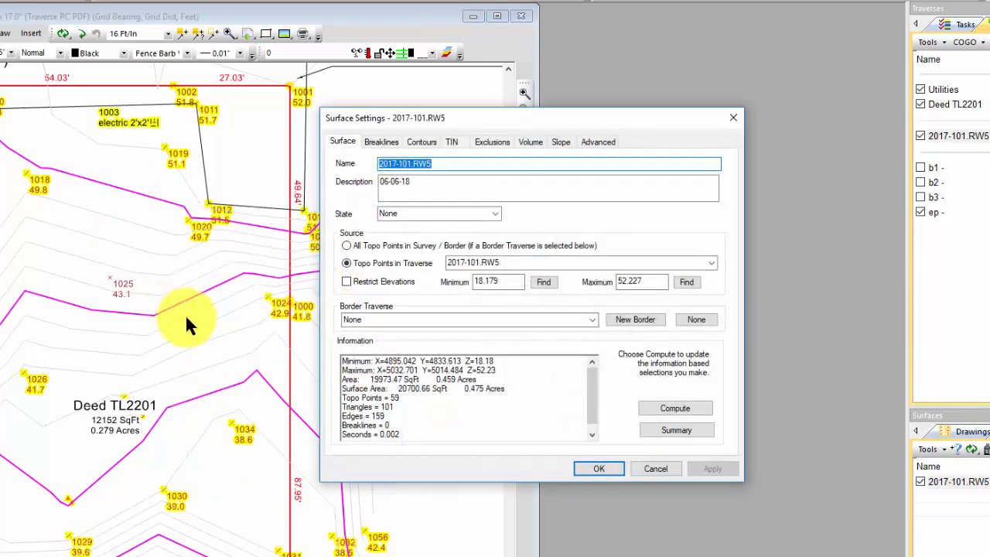
pyautogui.click(591, 143)
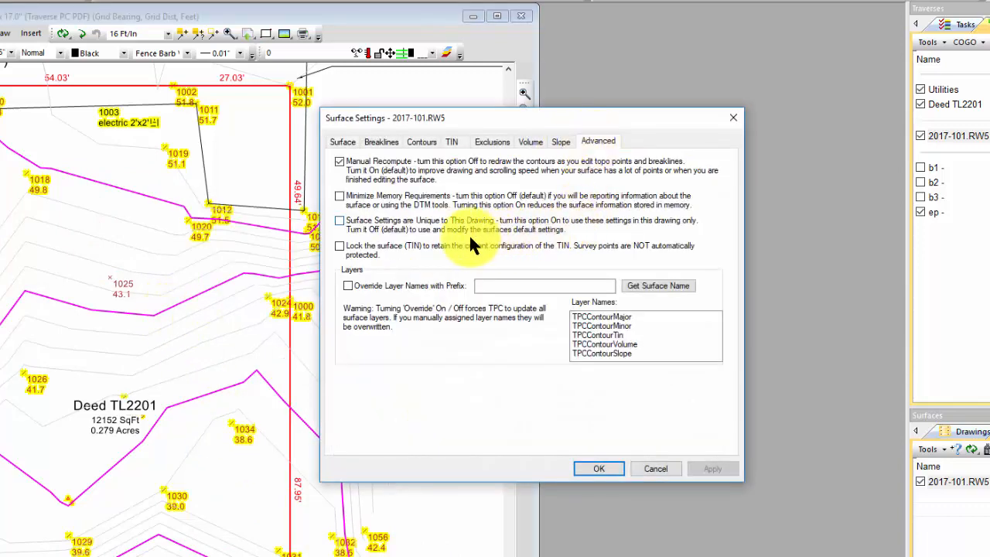
pyautogui.click(339, 160)
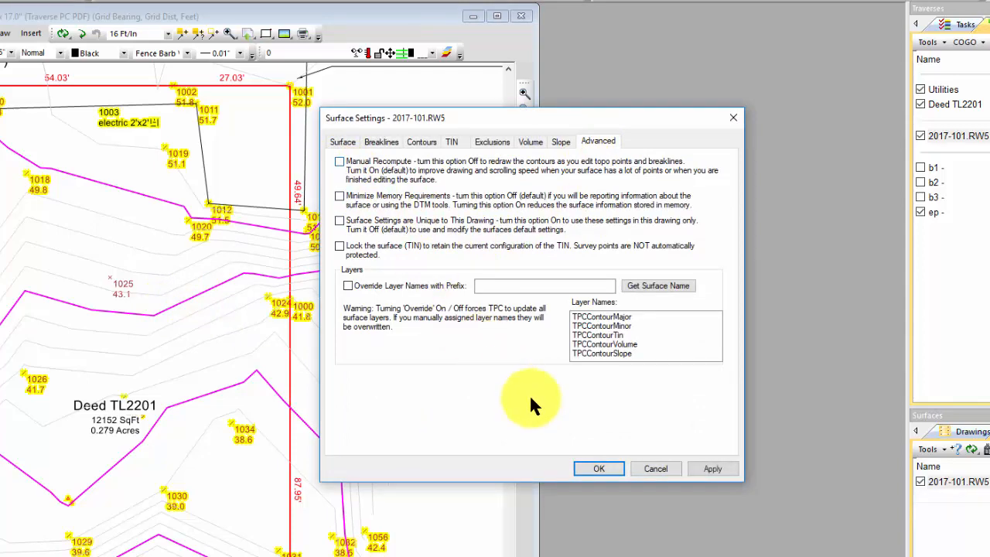
pyautogui.click(593, 469)
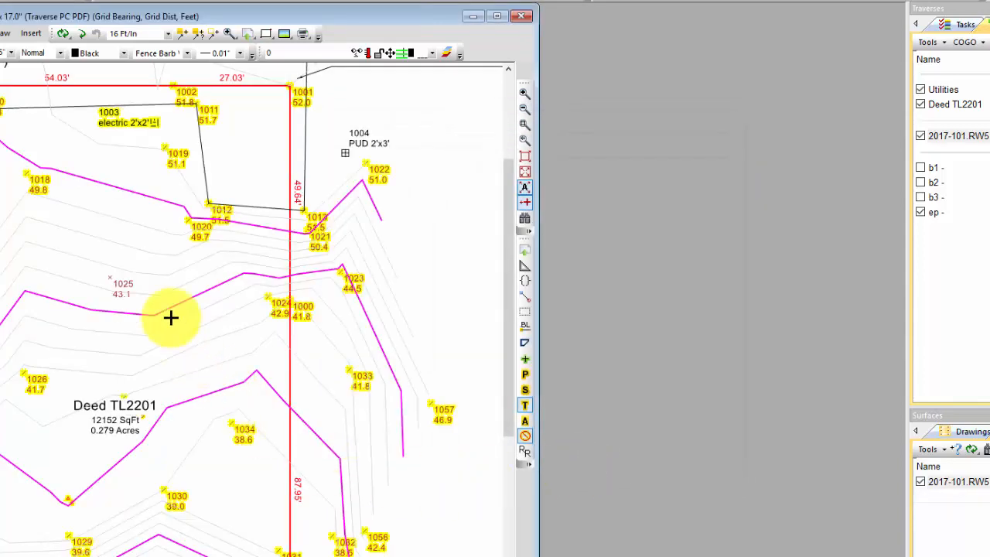
# - Turn topo back on for point 1025 in the Point Plot drawing
pyautogui.rightClick(123, 284)
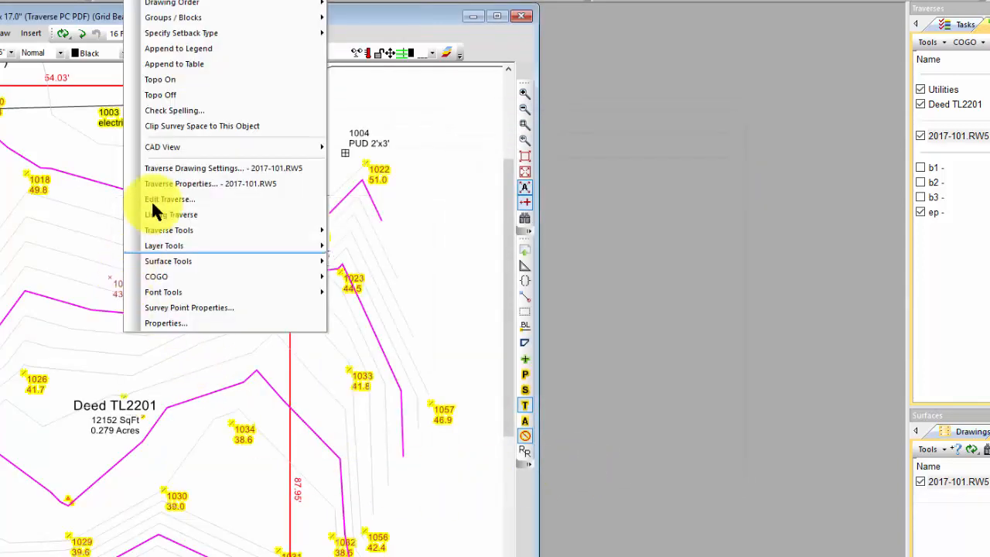
pyautogui.click(159, 80)
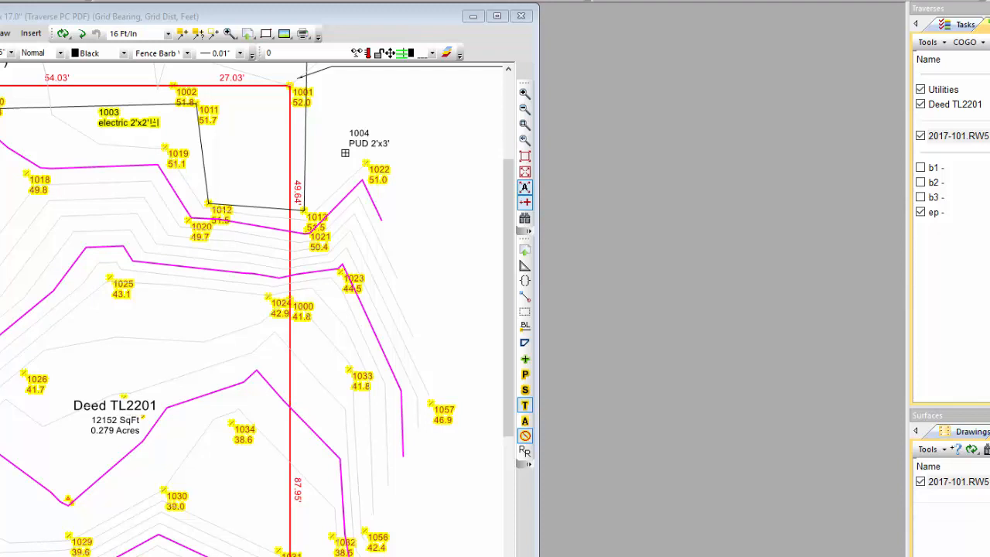
pyautogui.click(431, 261)
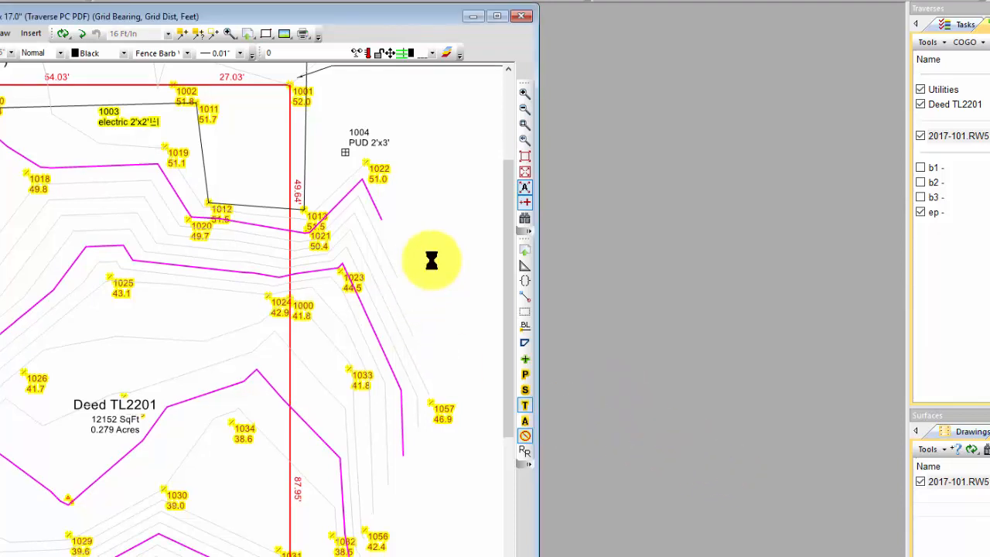
# - Turn off the highlighting of the topo points in the Point Plot drawing
pyautogui.scroll(-1, 436, 260)
pyautogui.scroll(-1, 452, 296)
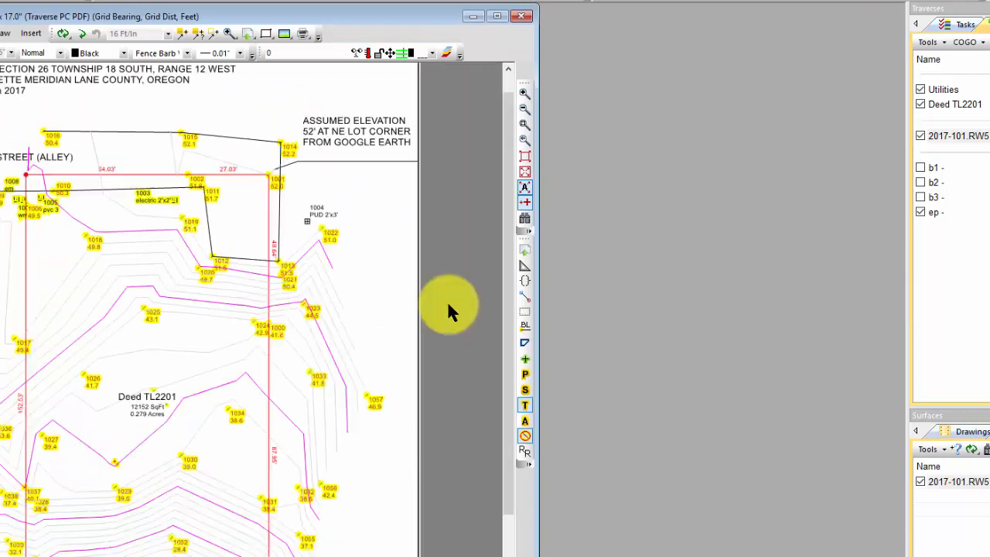
pyautogui.scroll(-1, 450, 307)
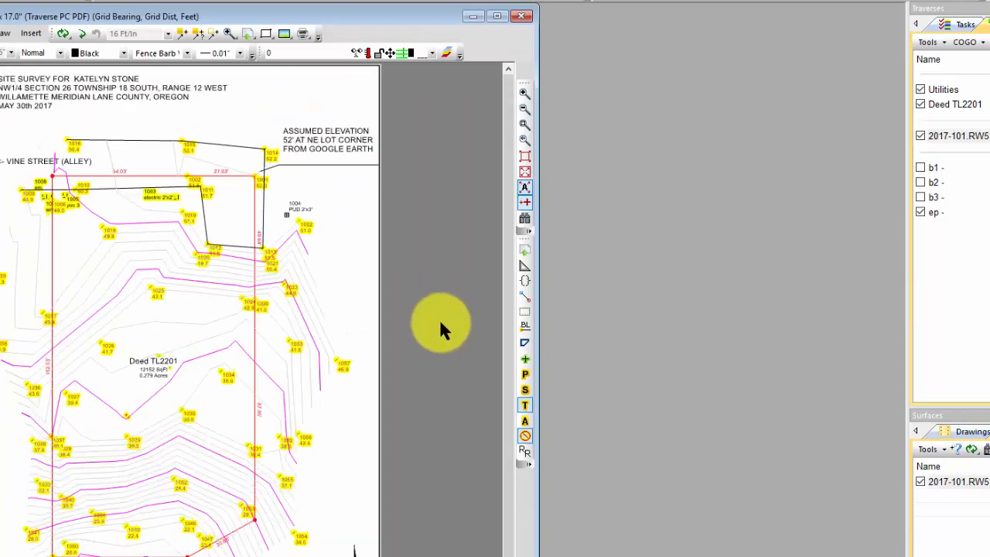
pyautogui.click(525, 405)
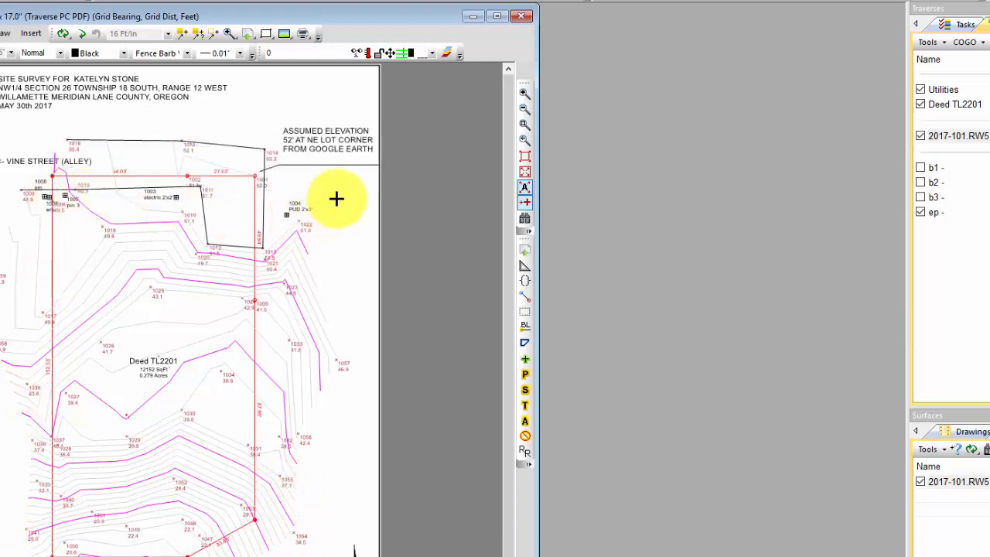
pyautogui.scroll(1, 377, 289)
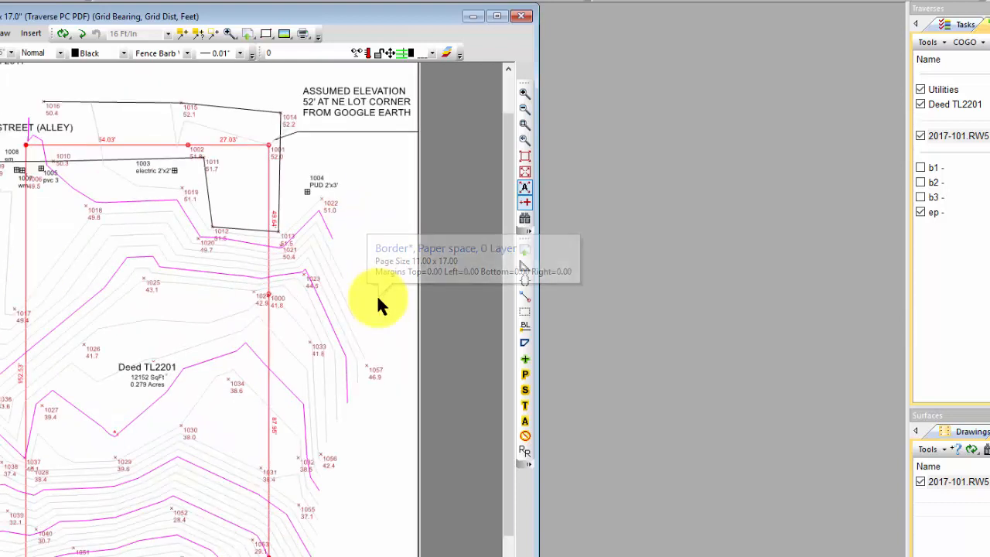
pyautogui.scroll(1, 380, 297)
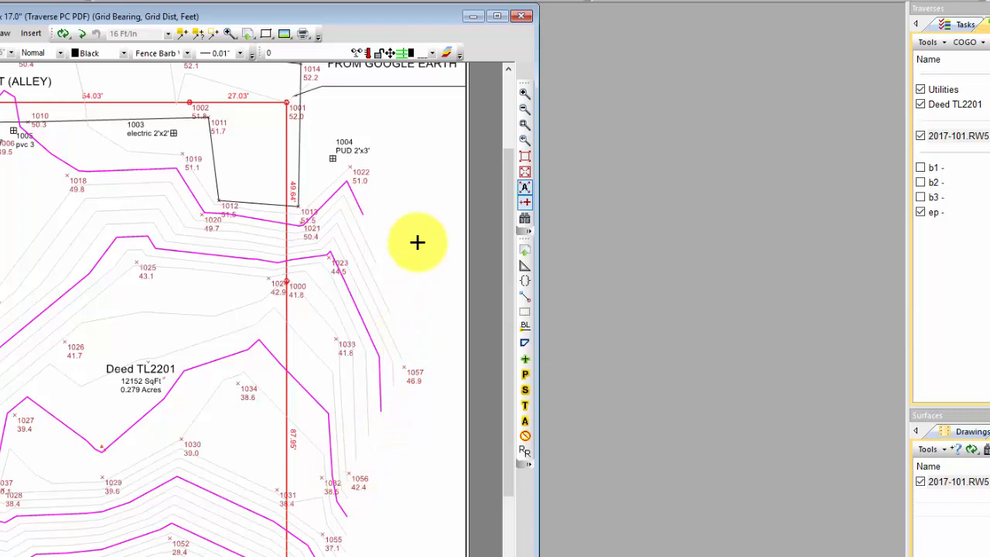
# - Review the source and computed information in the 2017-101.RW5 surface settings against the drawing, and close the settings
pyautogui.doubleClick(350, 299)
pyautogui.click(343, 141)
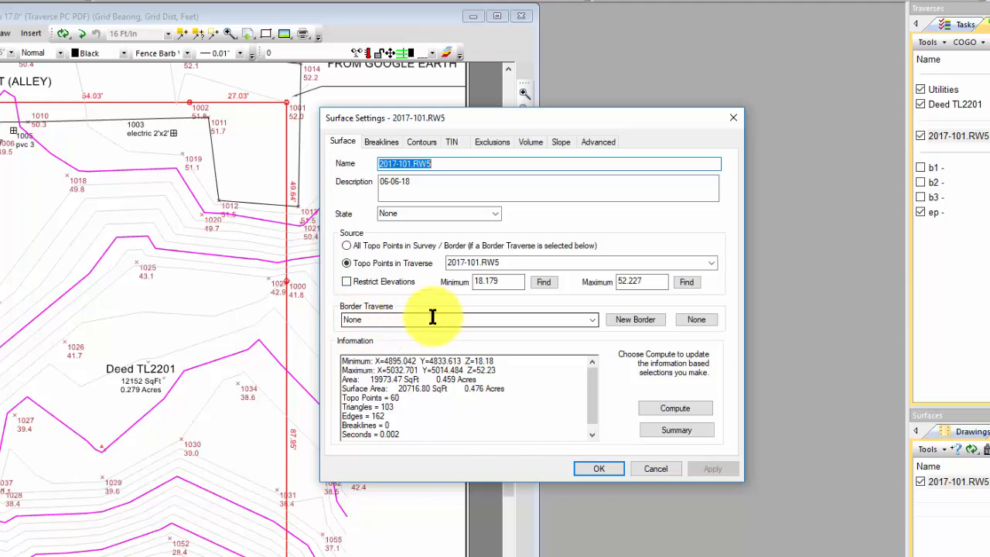
pyautogui.moveTo(596, 116); pyautogui.dragTo(712, 67)
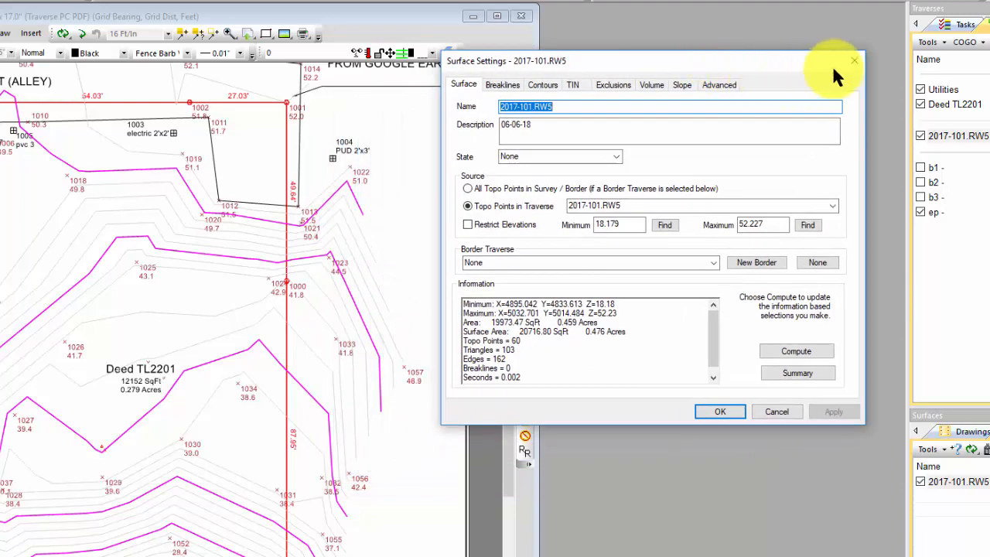
pyautogui.click(849, 68)
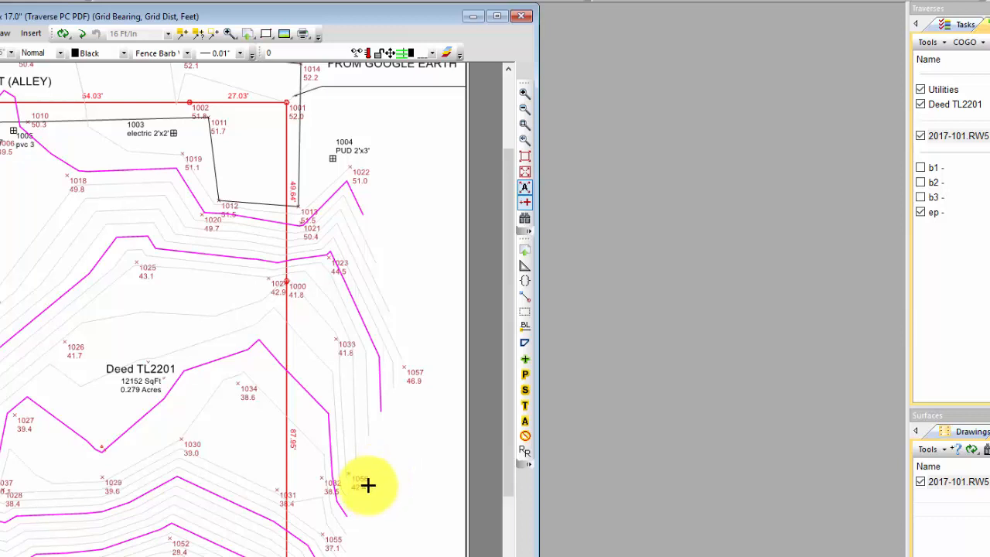
# - Enable drawing of both the TIN and the breaklines in the 2017-101.RW5 surface settings
pyautogui.doubleClick(356, 311)
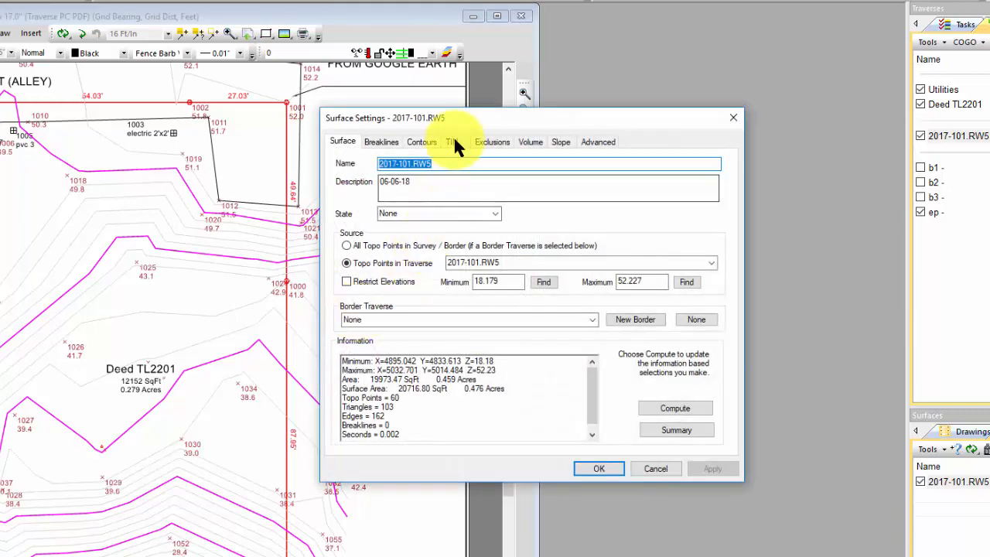
pyautogui.click(452, 141)
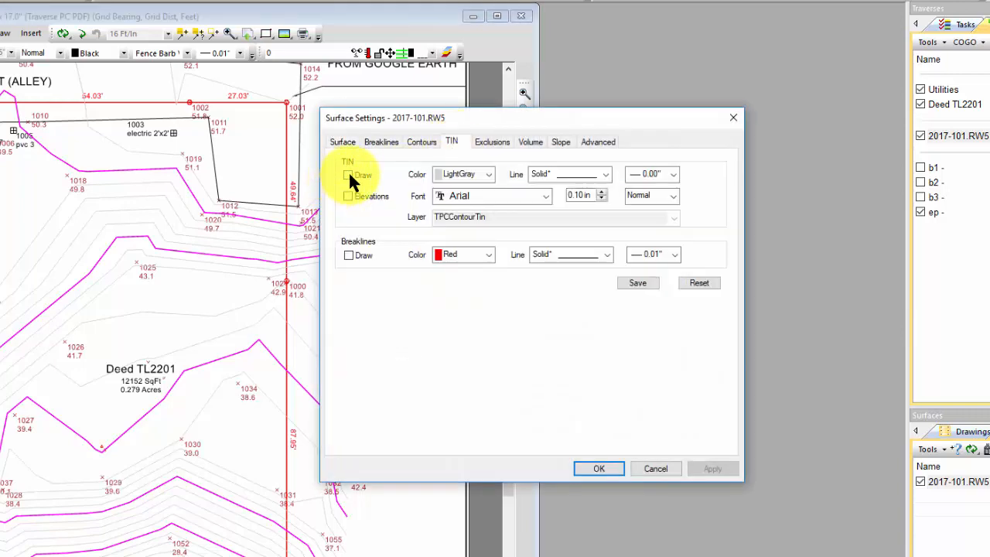
pyautogui.click(348, 175)
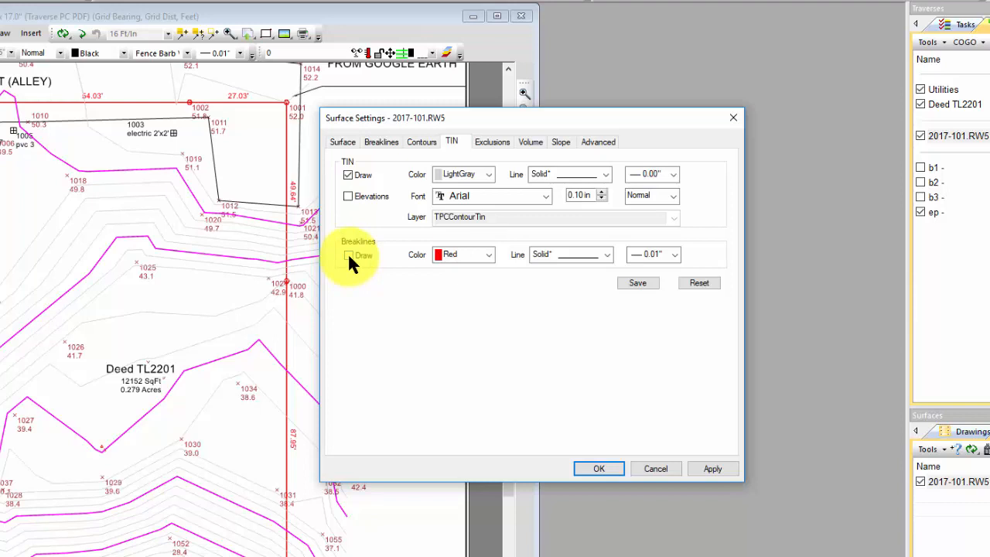
pyautogui.click(348, 255)
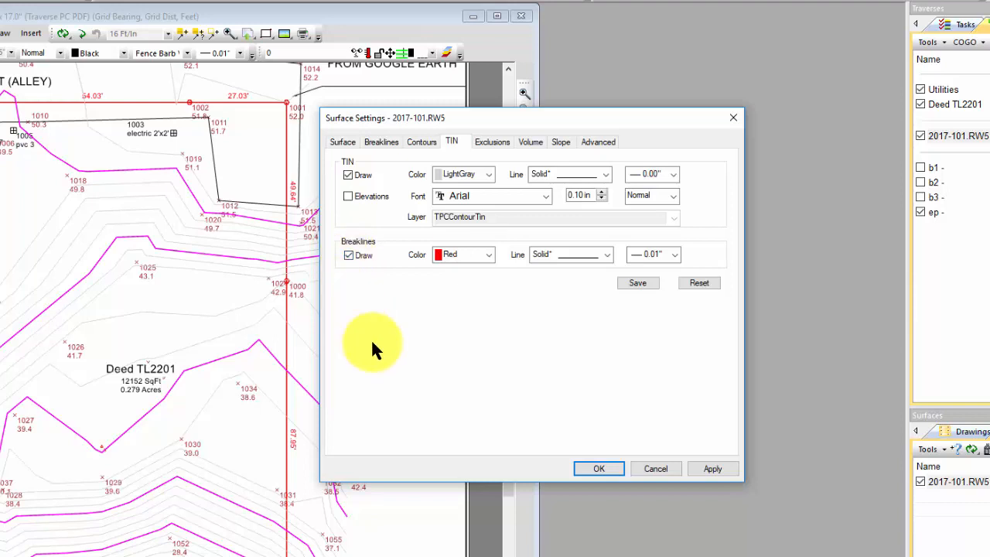
# - Give the surface's breaklines a 0.02" line width and the color Blue, keeping the Solid line style, and accept the settings
pyautogui.click(605, 255)
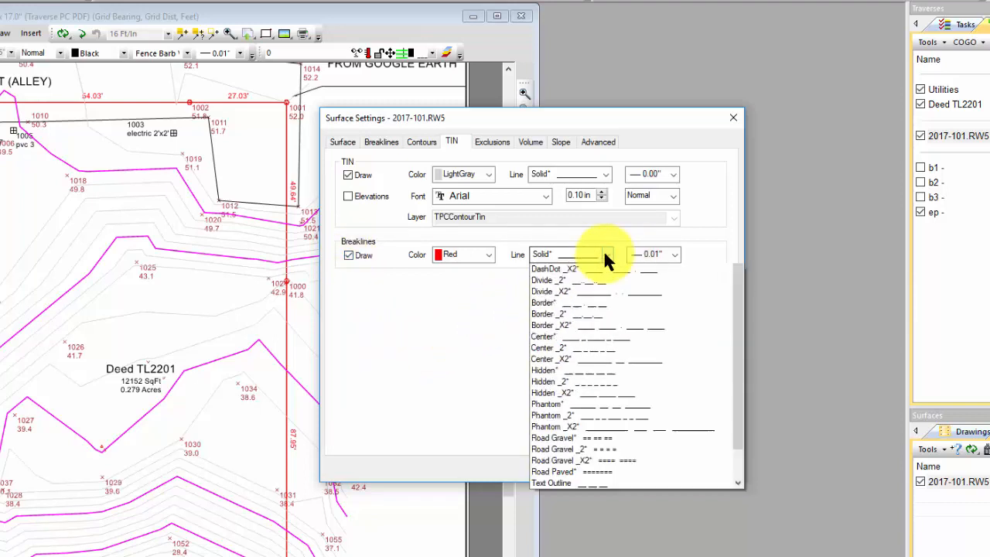
pyautogui.click(671, 247)
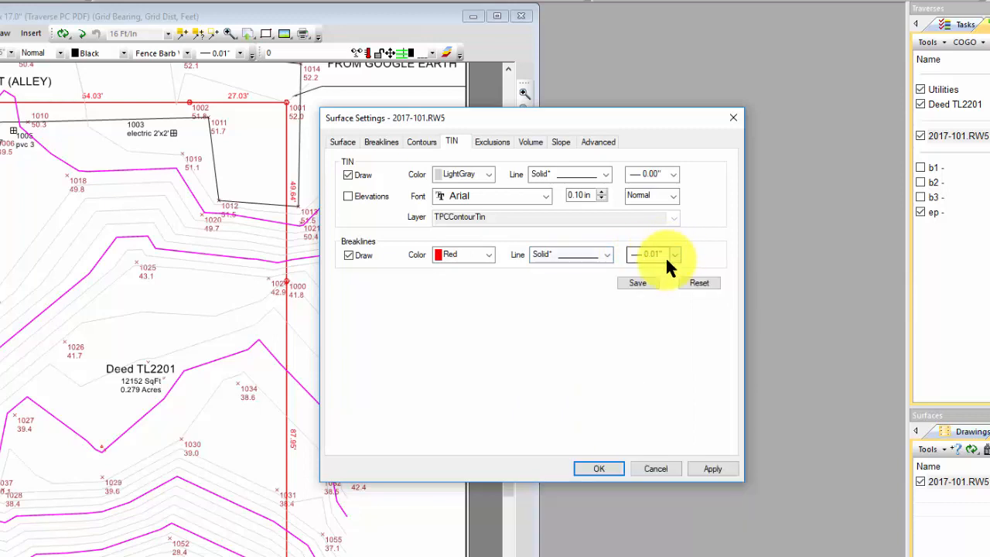
pyautogui.click(674, 255)
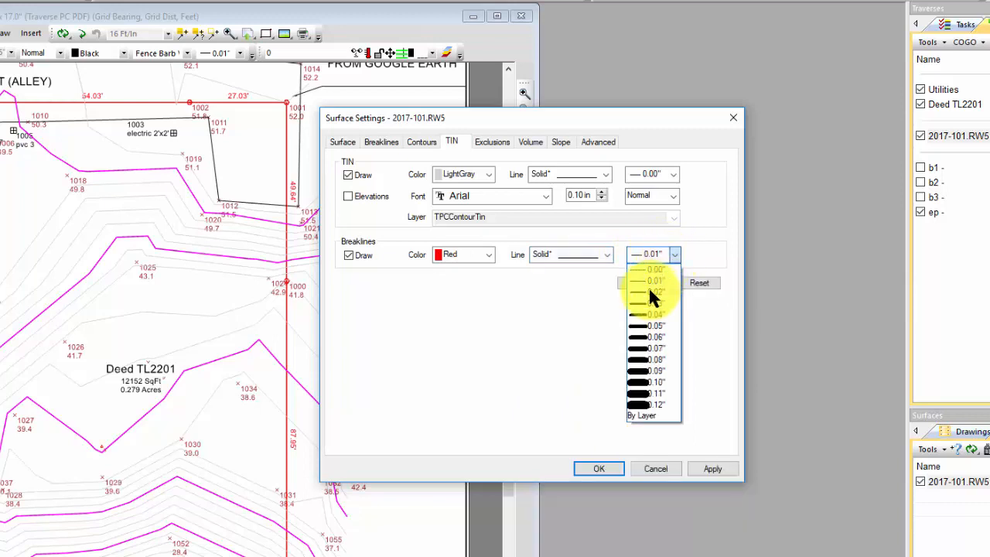
pyautogui.click(649, 291)
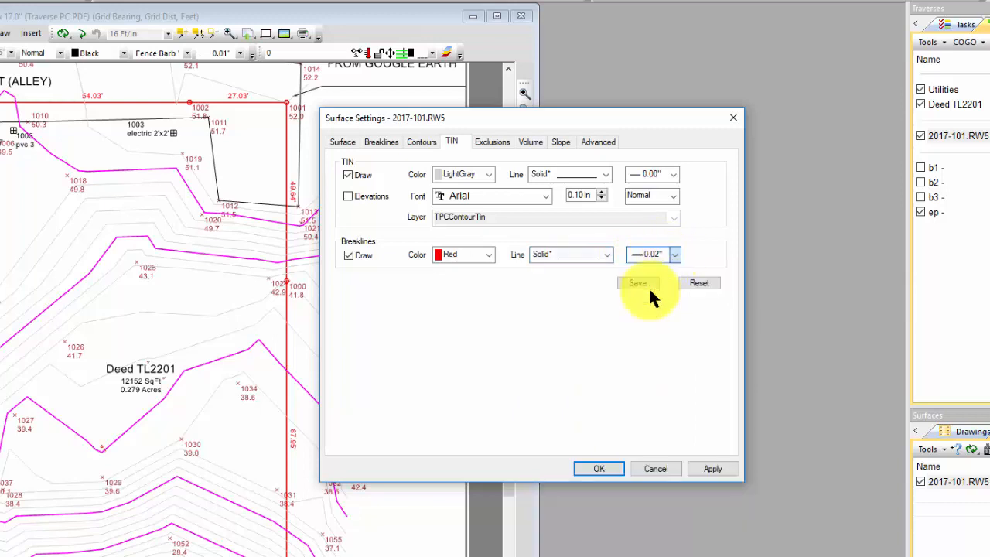
pyautogui.click(489, 255)
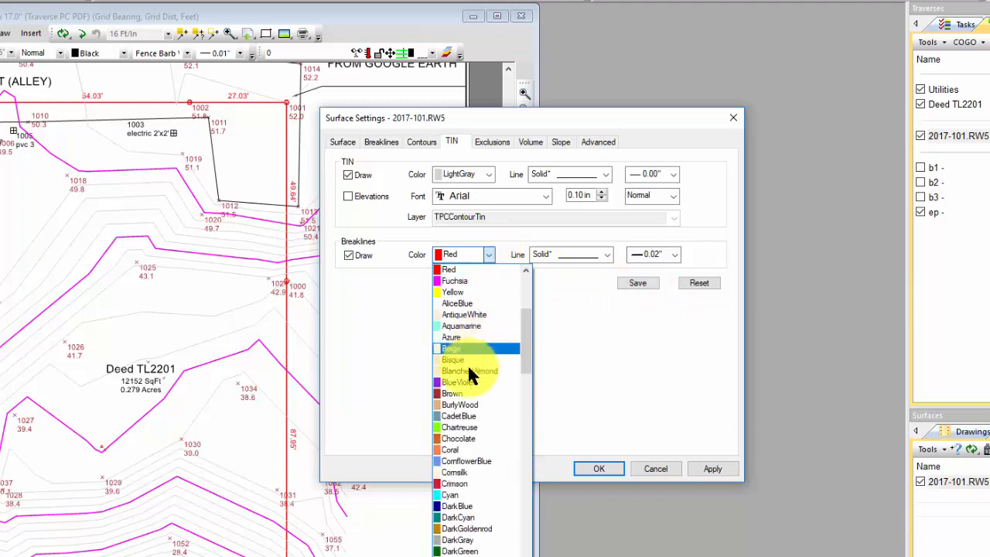
pyautogui.scroll(3, 460, 379)
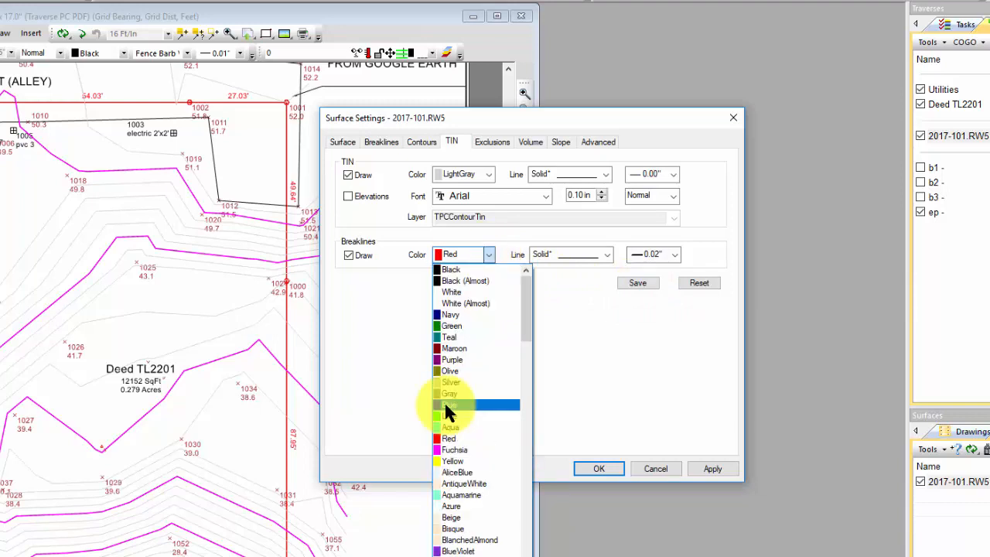
pyautogui.click(444, 401)
pyautogui.click(600, 469)
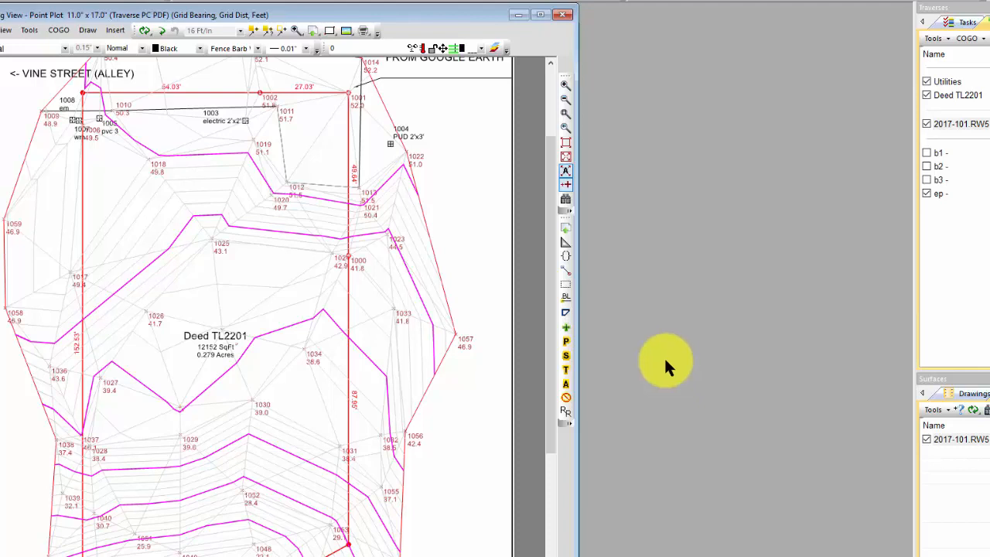
# - Show the b1, b2 and b3 traverses in the Point Plot drawing
pyautogui.moveTo(549, 265); pyautogui.dragTo(548, 299)
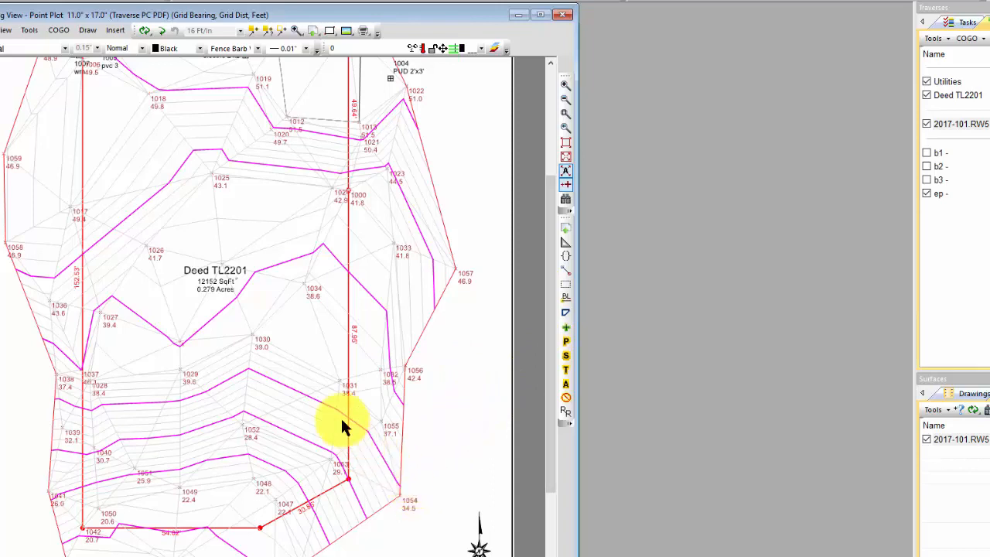
pyautogui.moveTo(253, 432)
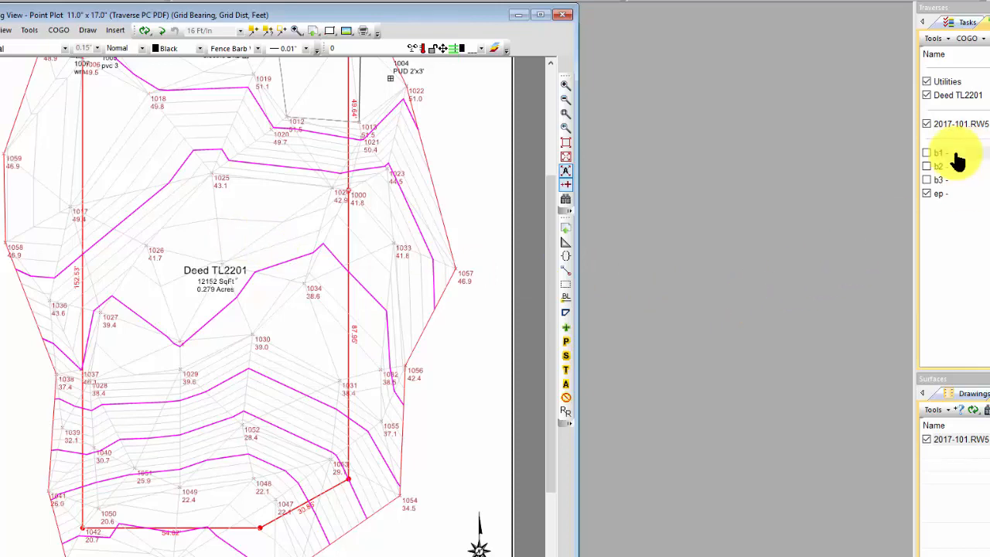
pyautogui.moveTo(955, 159); pyautogui.dragTo(953, 187)
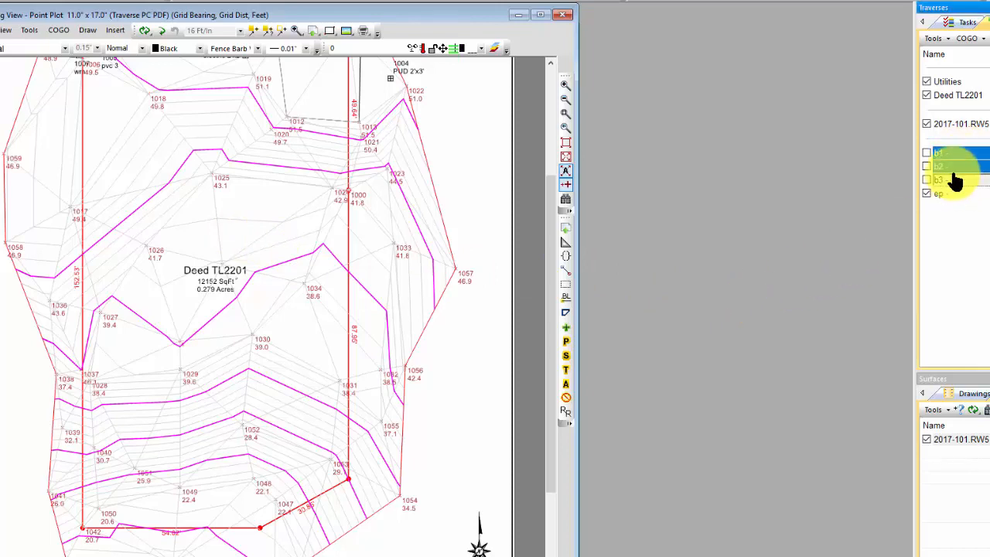
pyautogui.click(927, 154)
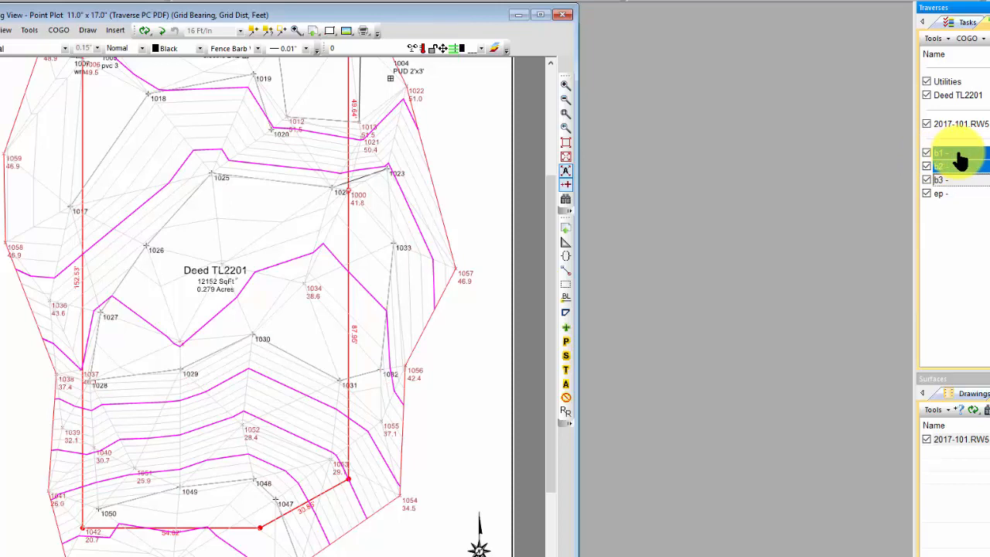
# - In the drawing settings of the b1, b2 and b3 traverses, set the color to Blue, the symbol to None and turn off point labels
pyautogui.rightClick(959, 154)
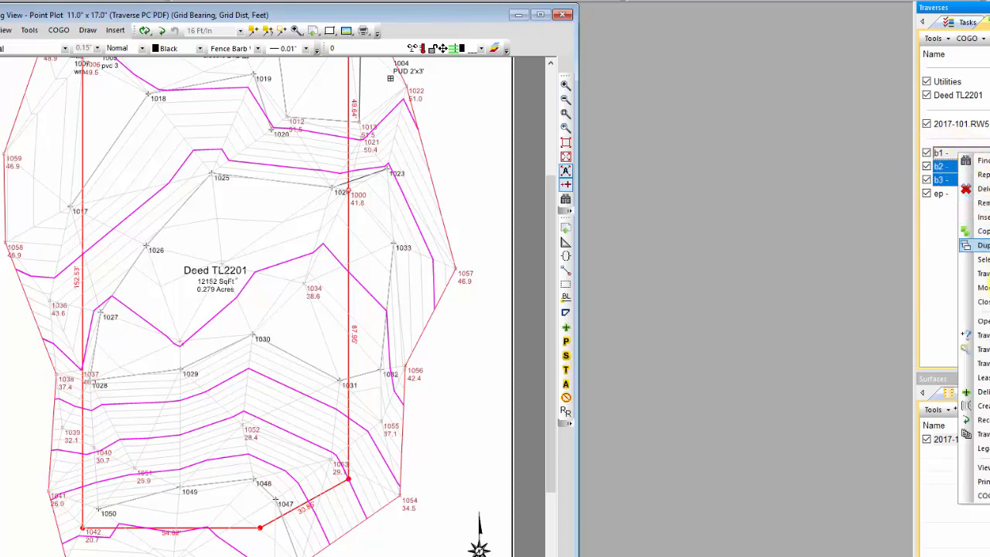
pyautogui.click(979, 348)
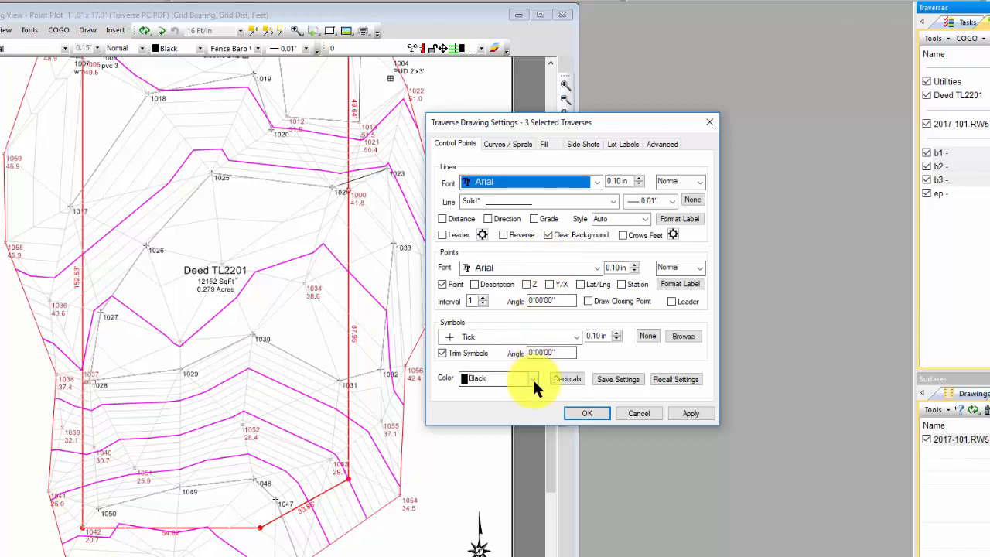
pyautogui.click(532, 377)
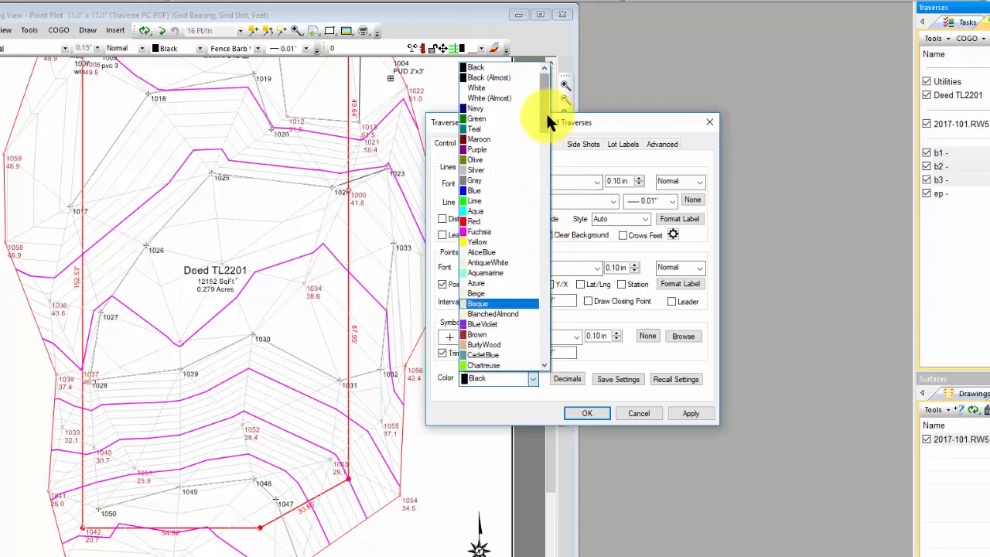
pyautogui.click(474, 190)
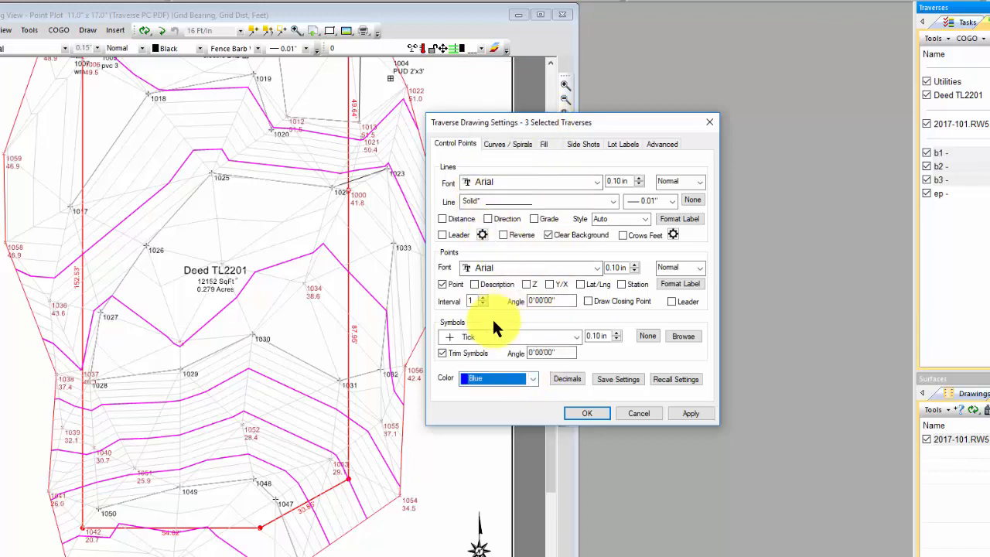
pyautogui.click(647, 336)
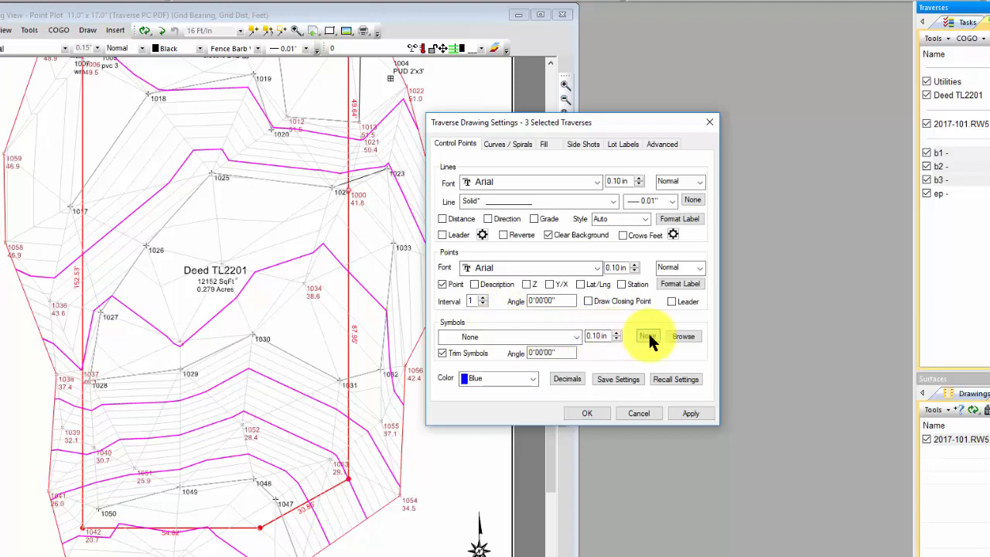
pyautogui.click(442, 284)
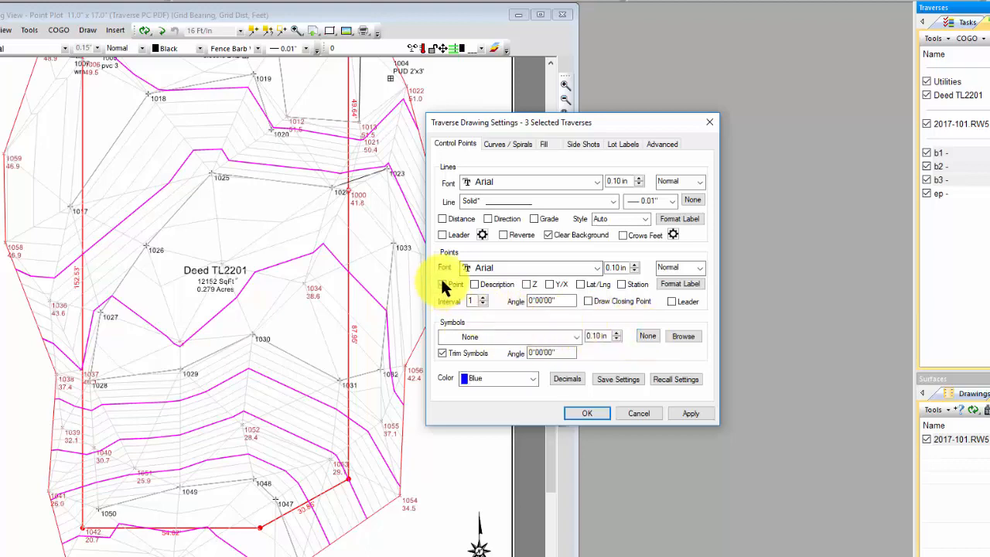
# - Set the line style of the three selected traverses to Dashed_X2 and accept the traverse drawing settings
pyautogui.click(613, 202)
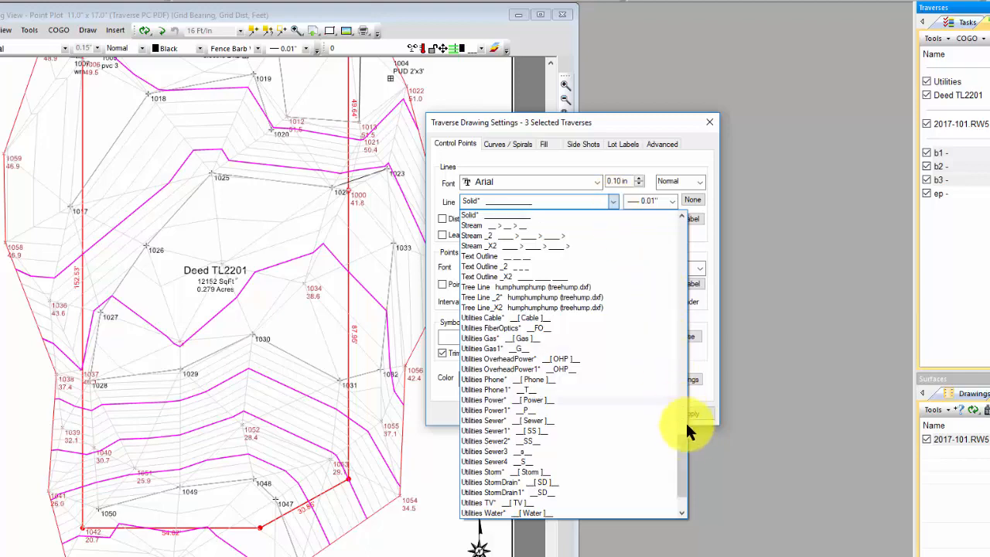
pyautogui.moveTo(681, 451); pyautogui.dragTo(678, 249)
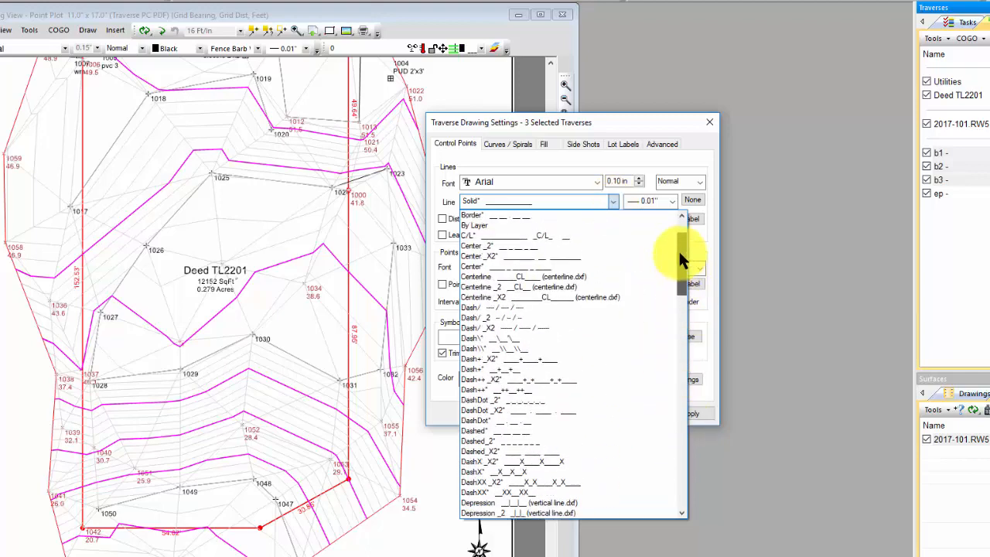
pyautogui.click(535, 451)
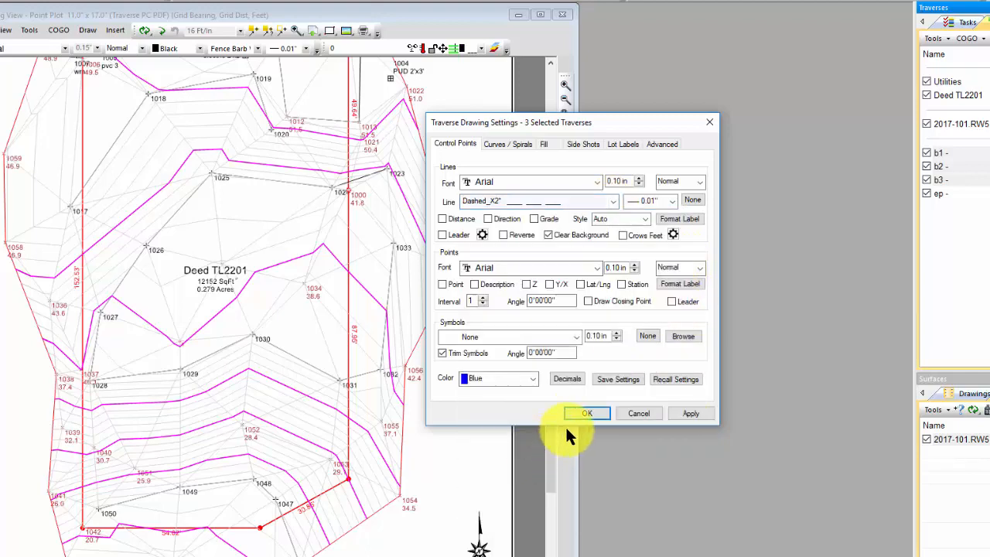
pyautogui.click(586, 414)
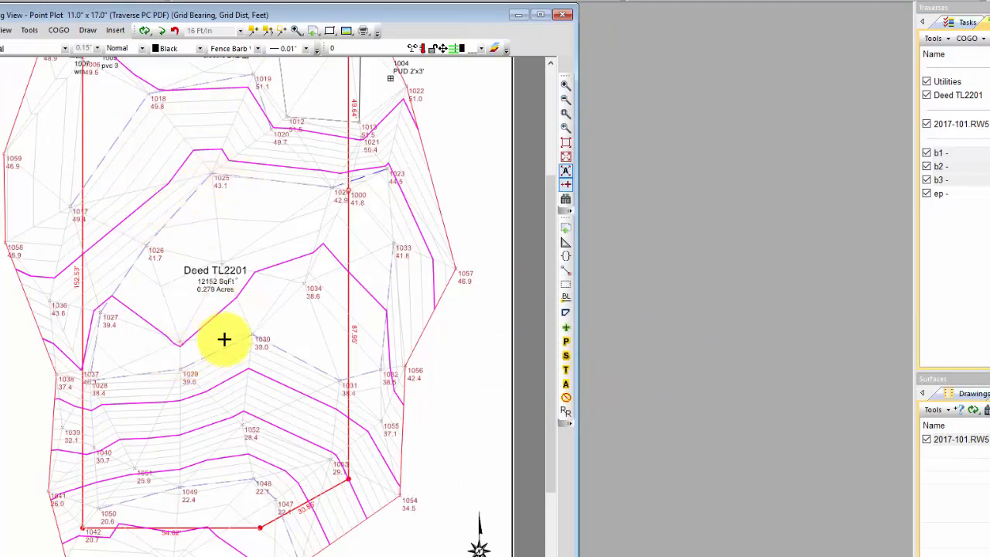
# - Get breaklines for the 2017-101.RW5 surface from the selected b1, b2 and b3 traverses and accept the surface settings
pyautogui.doubleClick(379, 224)
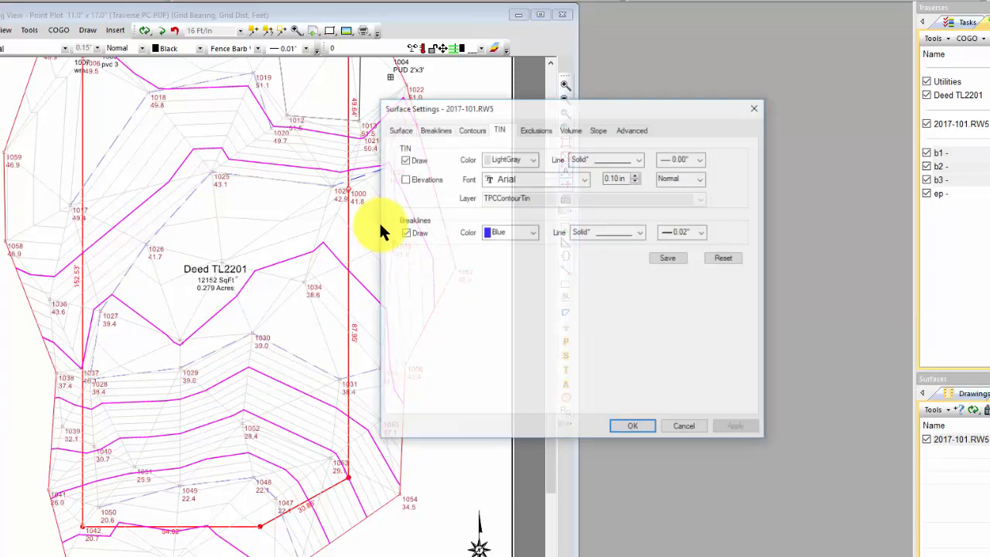
pyautogui.click(433, 130)
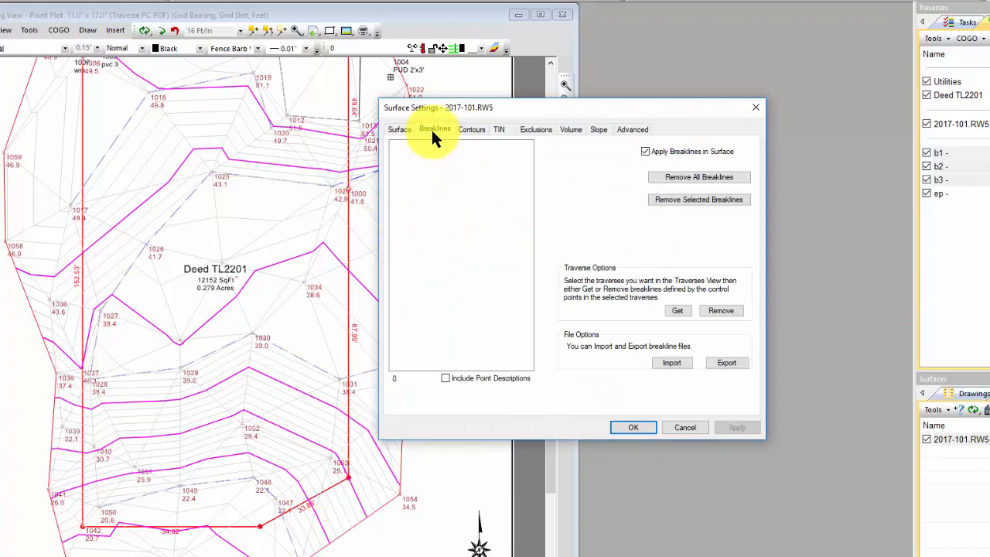
pyautogui.click(676, 310)
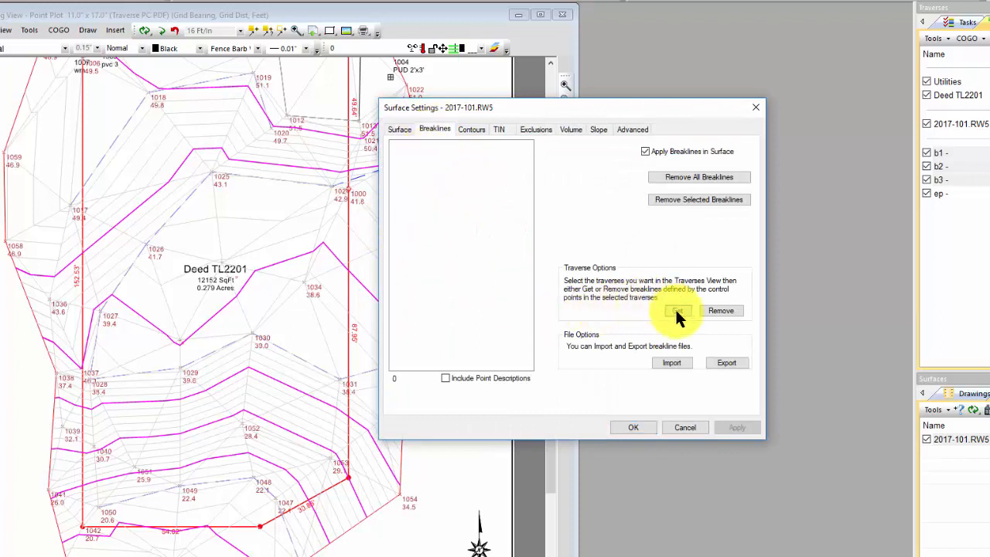
pyautogui.click(550, 298)
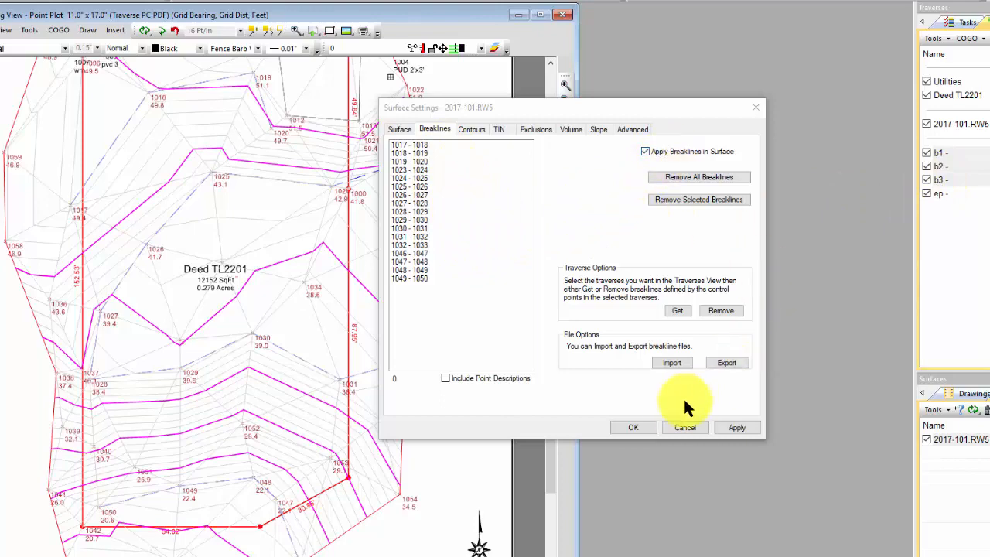
pyautogui.click(644, 423)
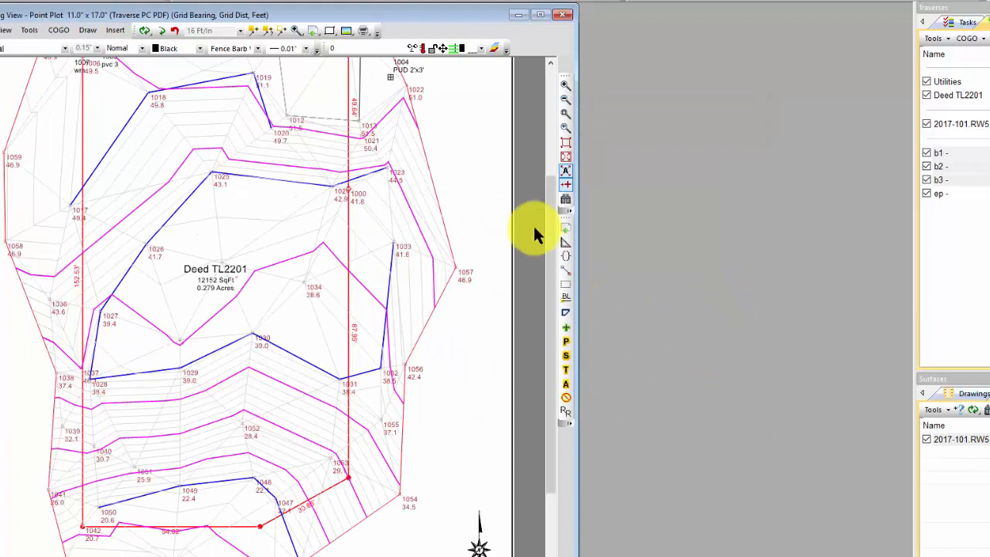
# - Switch to the browser's Web Seminar Registration page to check the Surfaces webinar agenda, and return to the Point Plot drawing
pyautogui.moveTo(259, 99)
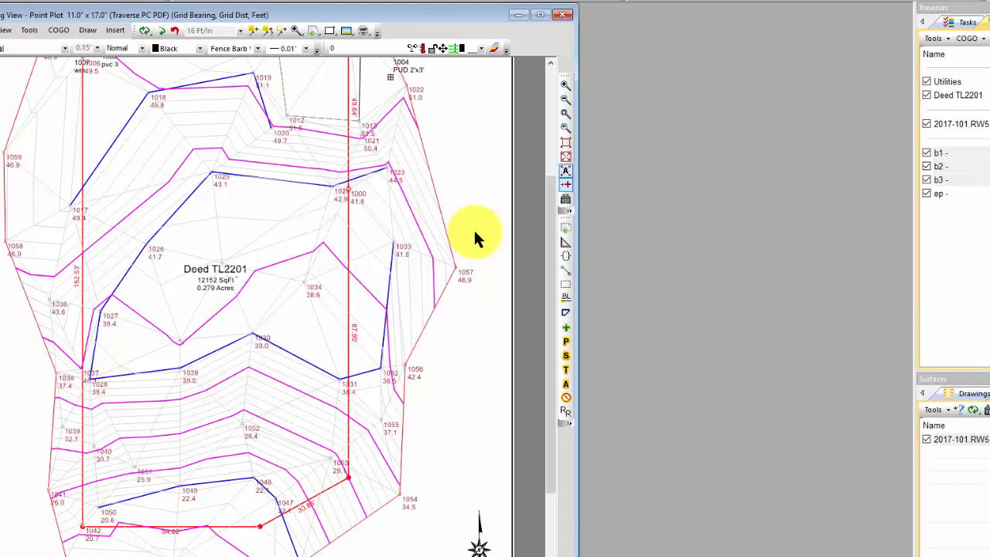
pyautogui.click(271, 556)
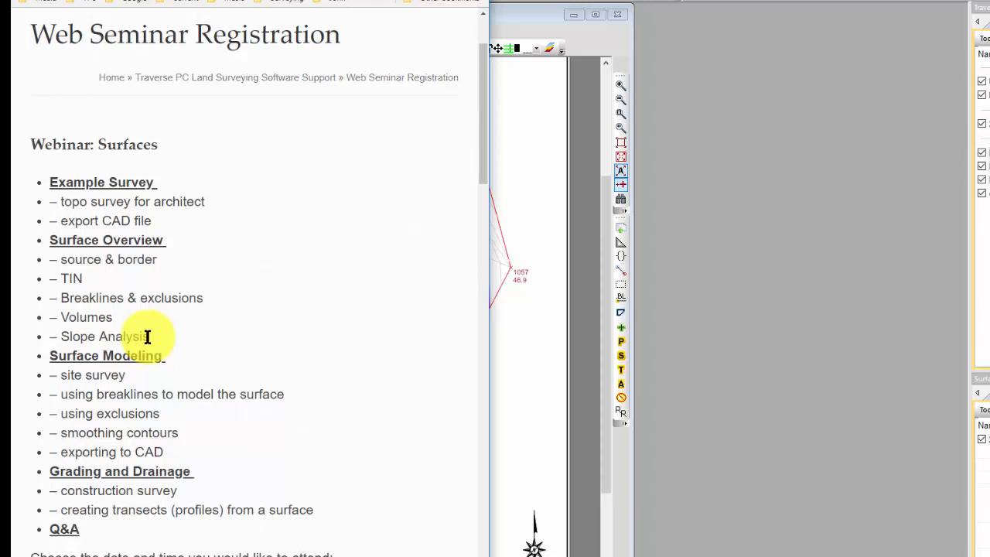
pyautogui.click(522, 165)
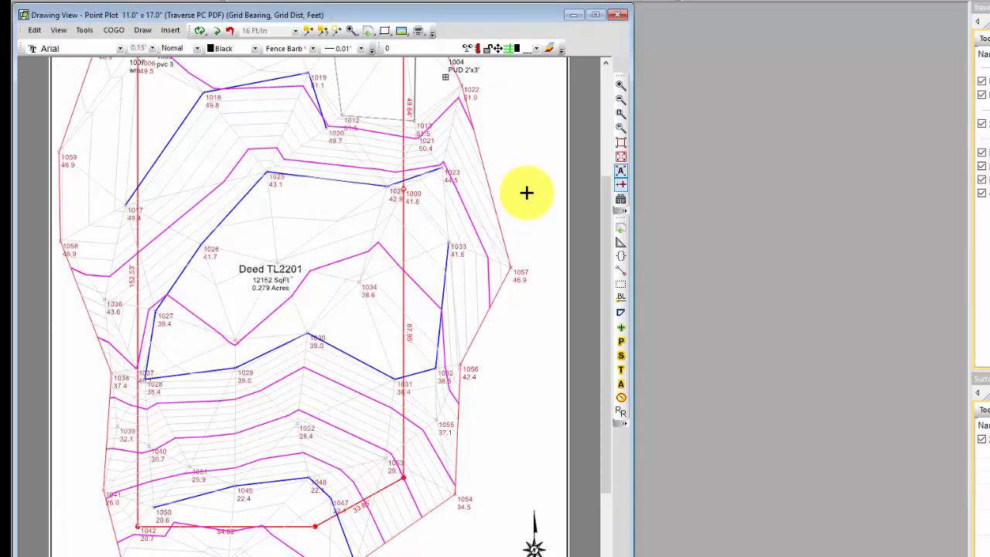
# - Turn off drawing of the breaklines in the 2017-101.RW5 surface settings and apply the change
pyautogui.doubleClick(469, 218)
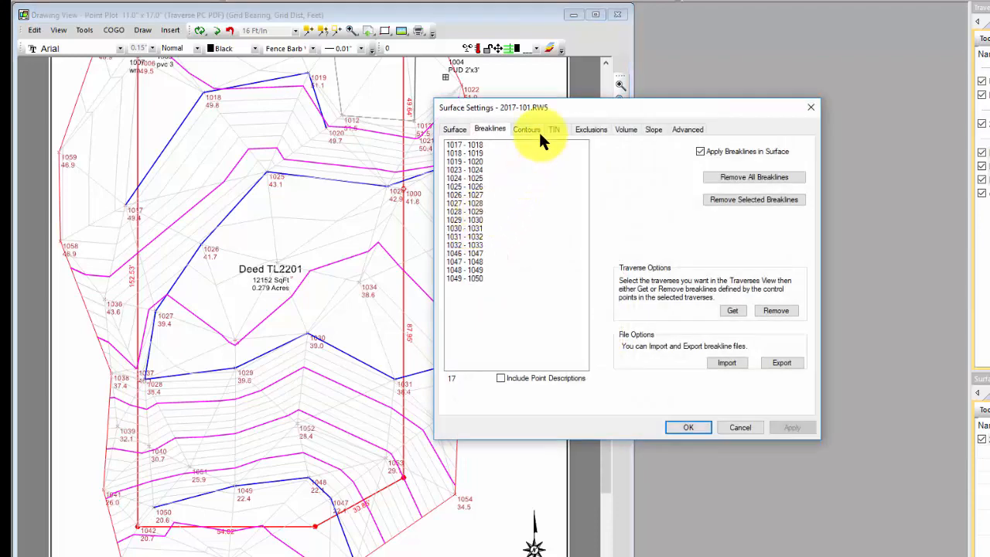
pyautogui.click(553, 130)
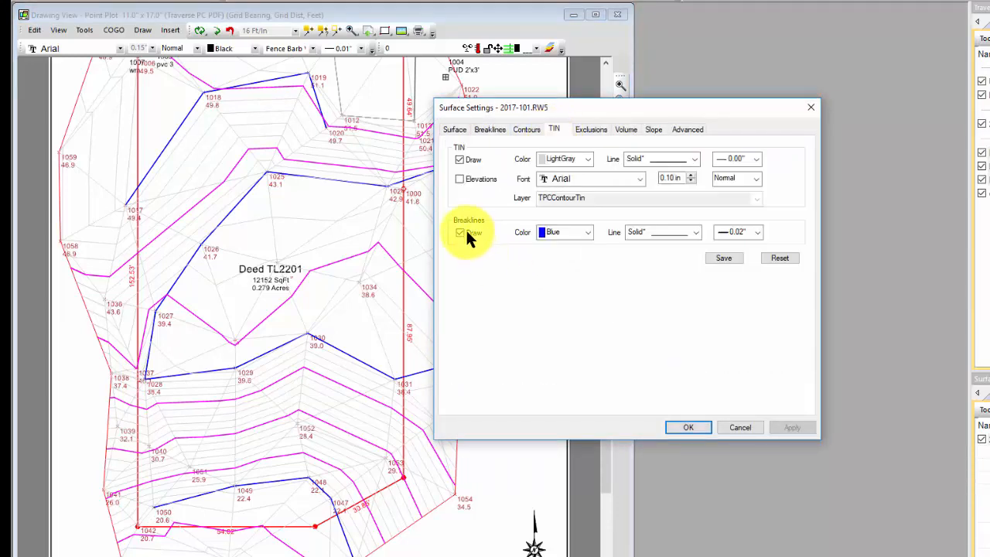
pyautogui.click(460, 233)
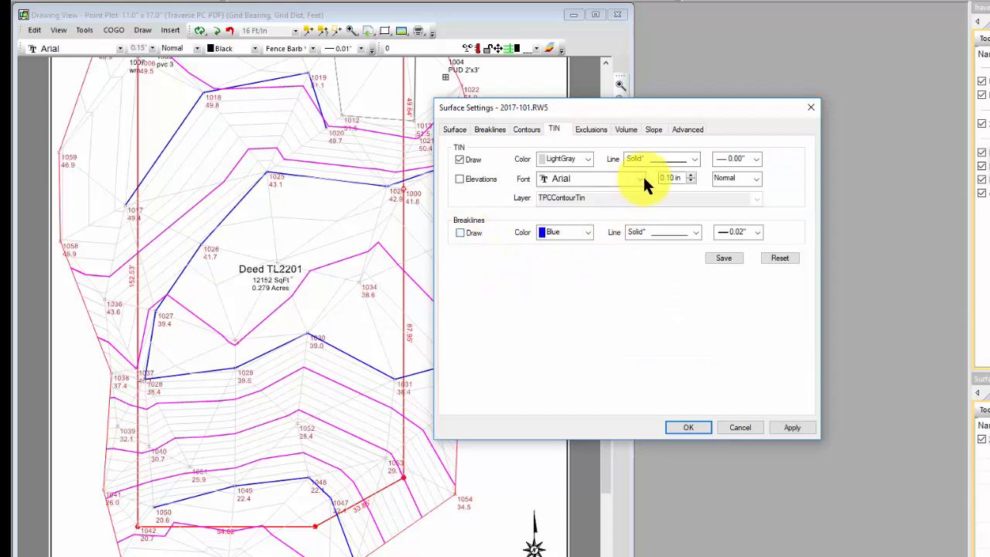
pyautogui.click(800, 426)
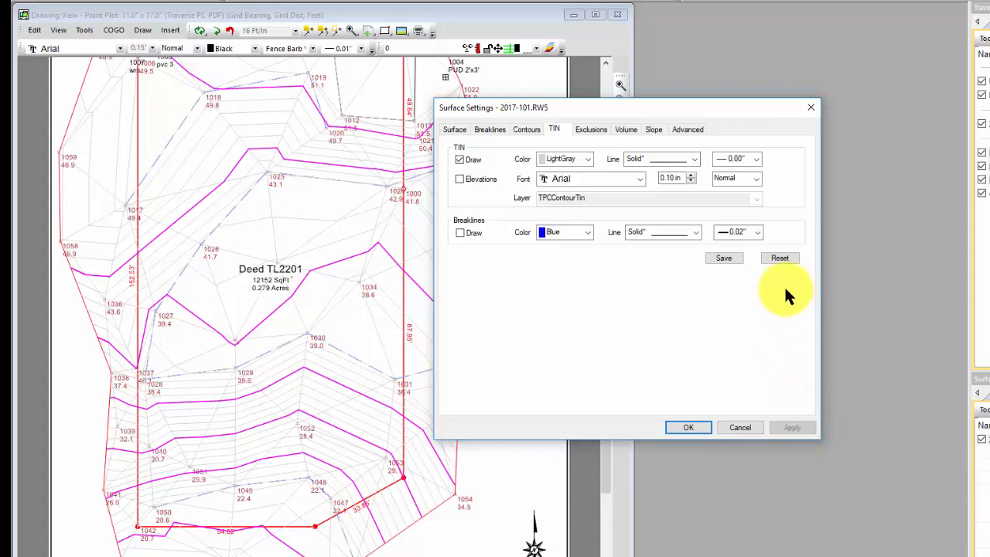
# - In the surface's slope settings, set the shading of the 15, 30, 45 and 60 percent slope ranges to 30 Percent
pyautogui.click(654, 131)
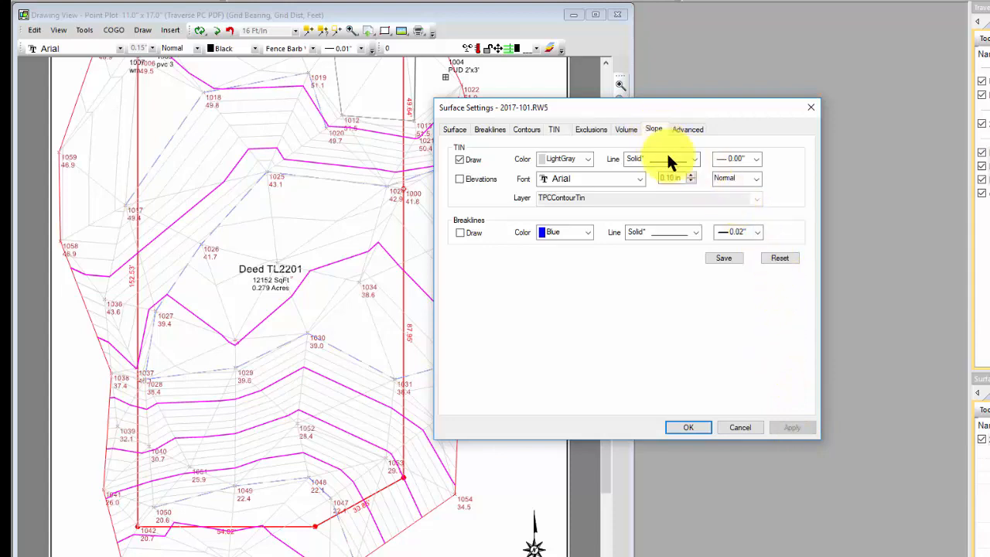
pyautogui.moveTo(644, 114); pyautogui.dragTo(767, 45)
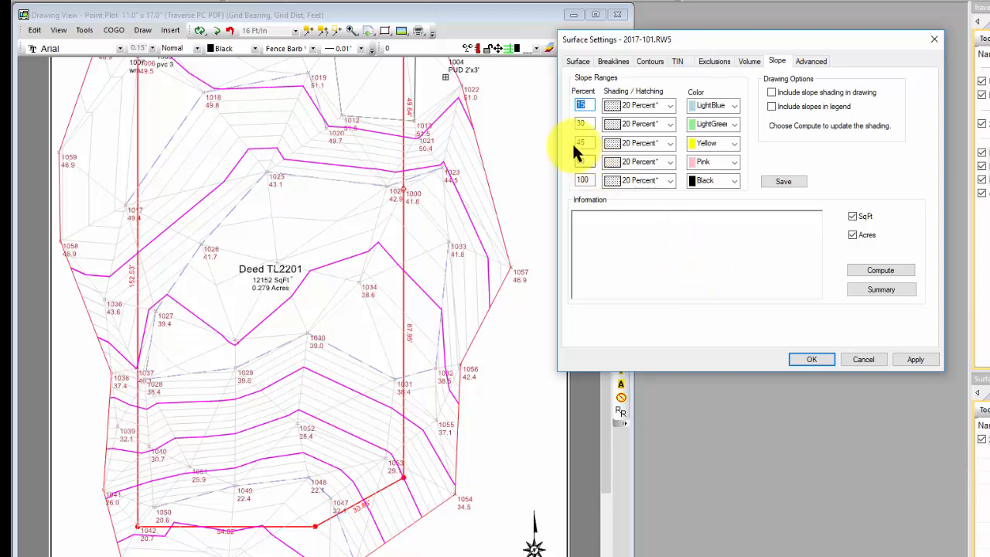
pyautogui.click(584, 104)
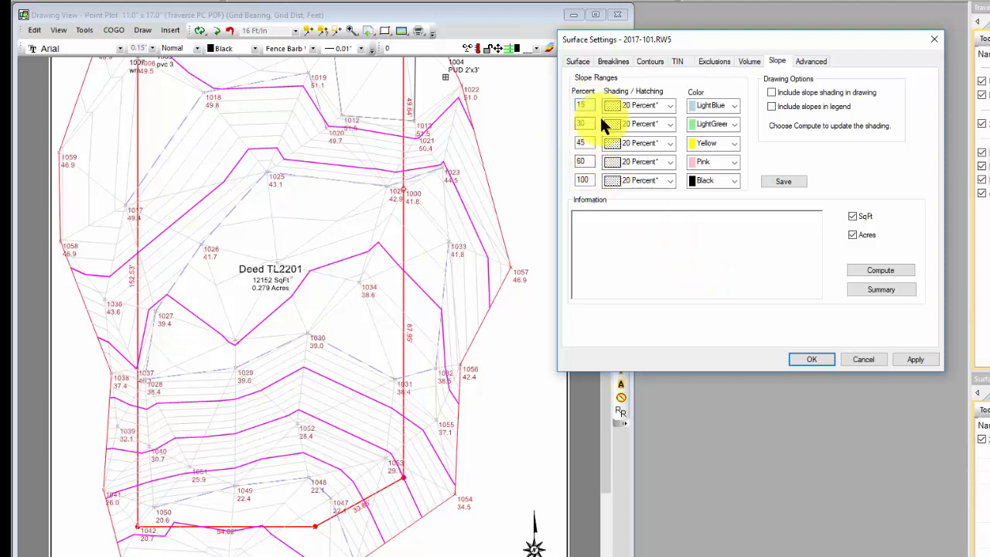
pyautogui.click(669, 104)
pyautogui.click(651, 139)
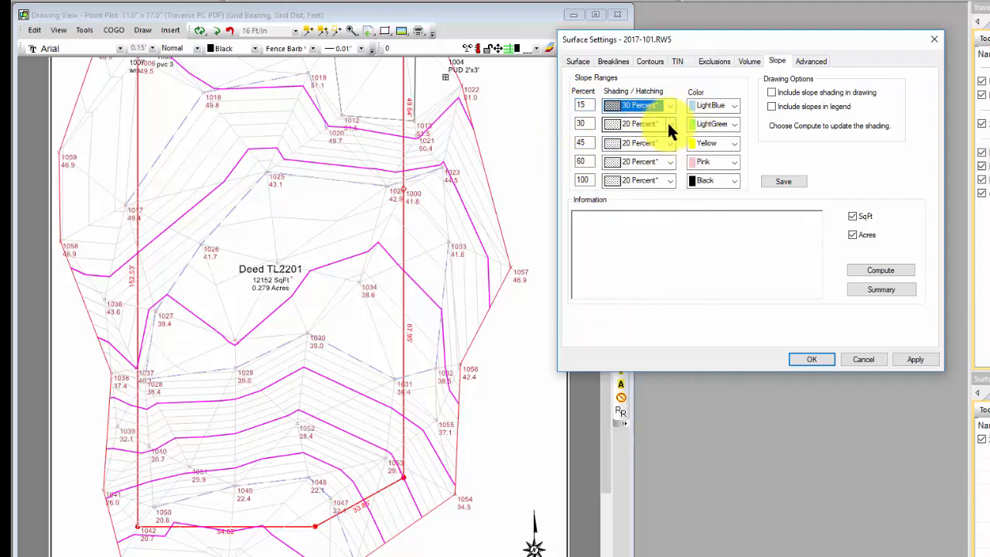
pyautogui.click(667, 124)
pyautogui.click(641, 155)
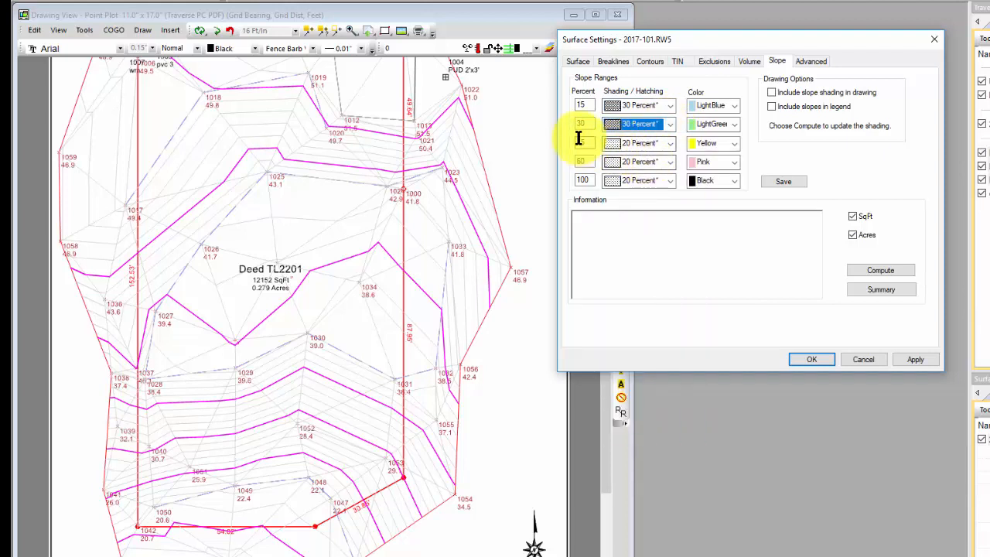
pyautogui.click(670, 143)
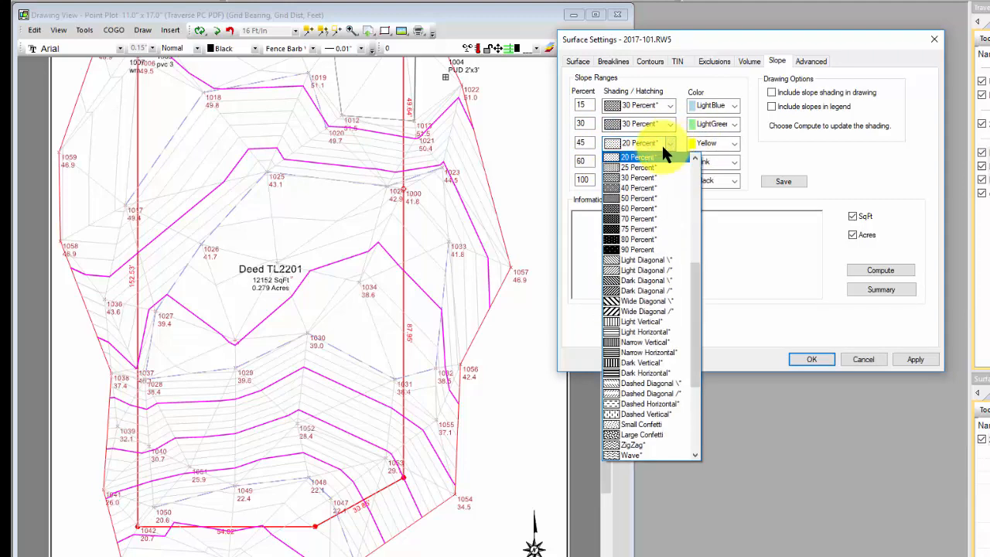
pyautogui.click(637, 170)
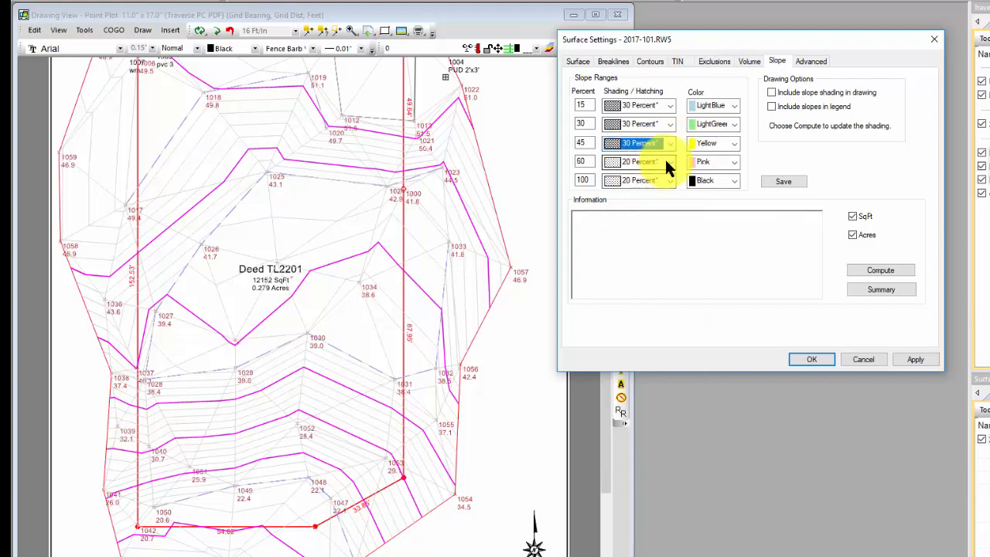
pyautogui.click(663, 161)
pyautogui.click(634, 196)
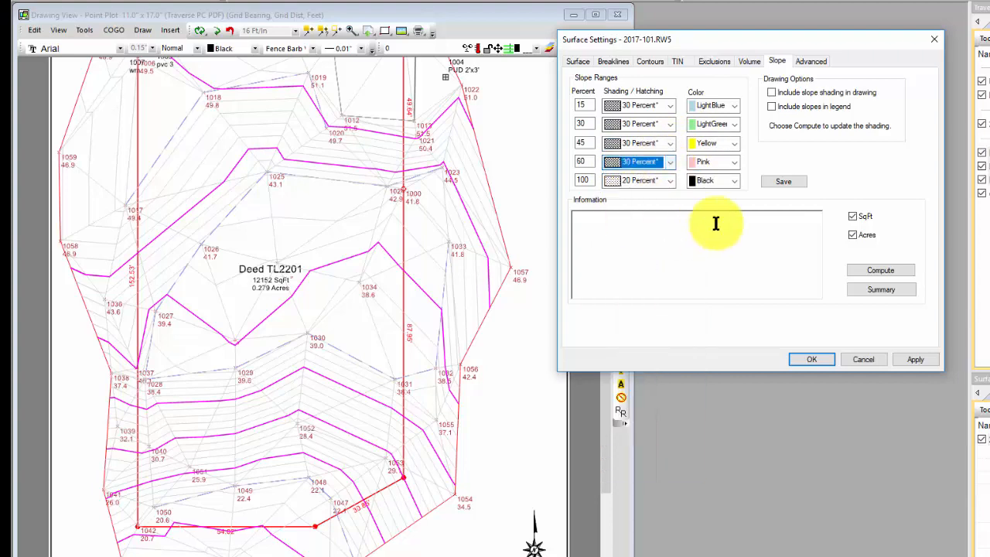
# - Include slope shading in the drawing, computing the surface's slope areas and applying the slope settings
pyautogui.click(770, 92)
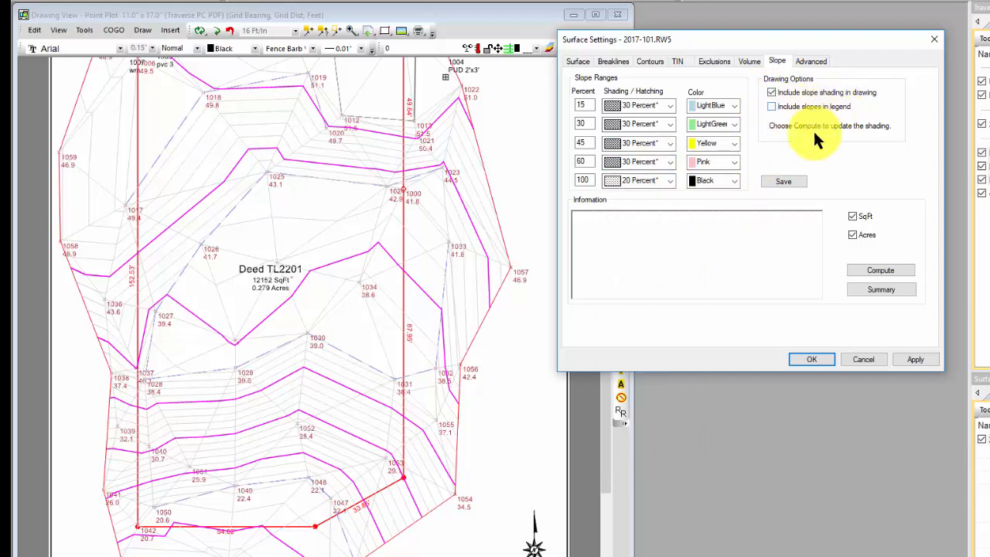
pyautogui.click(897, 267)
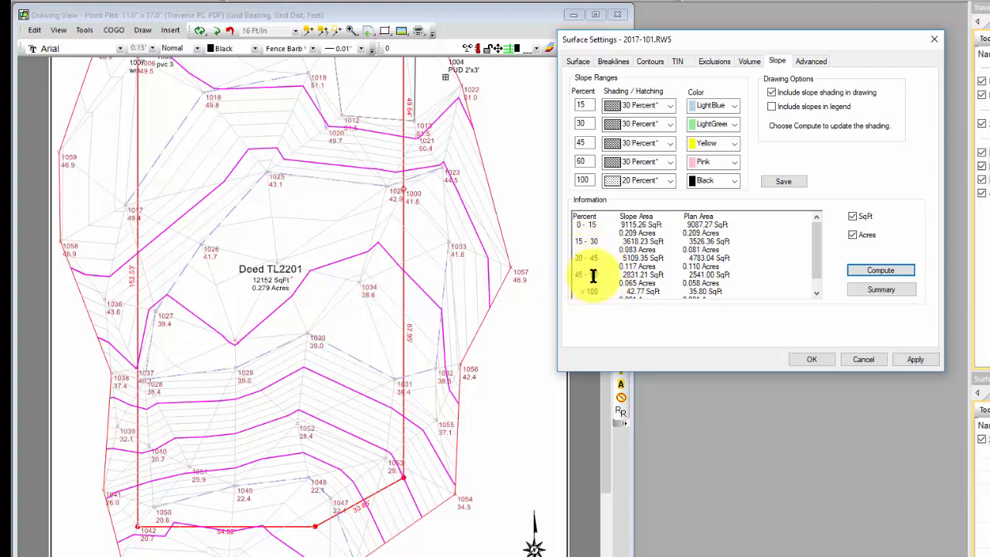
pyautogui.moveTo(820, 259); pyautogui.dragTo(817, 279)
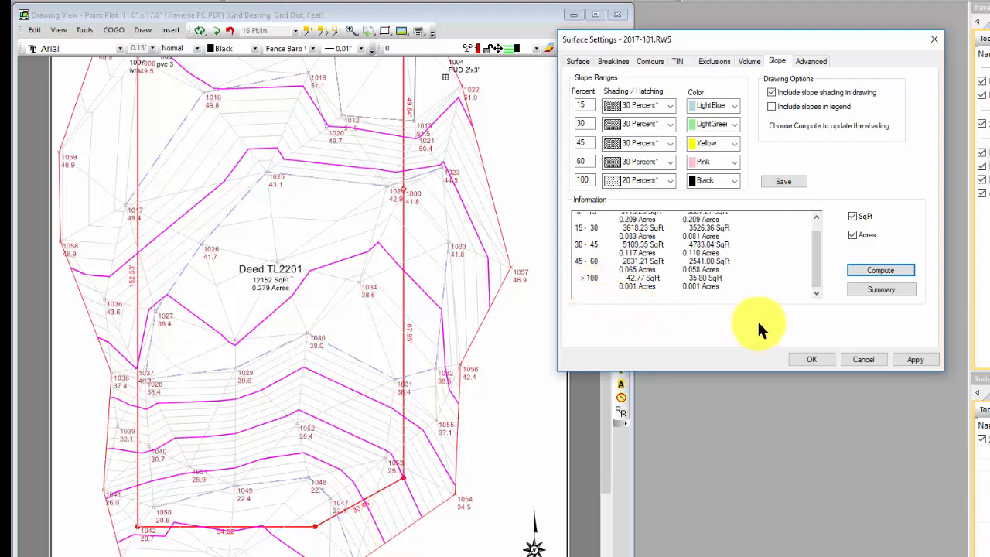
pyautogui.click(919, 357)
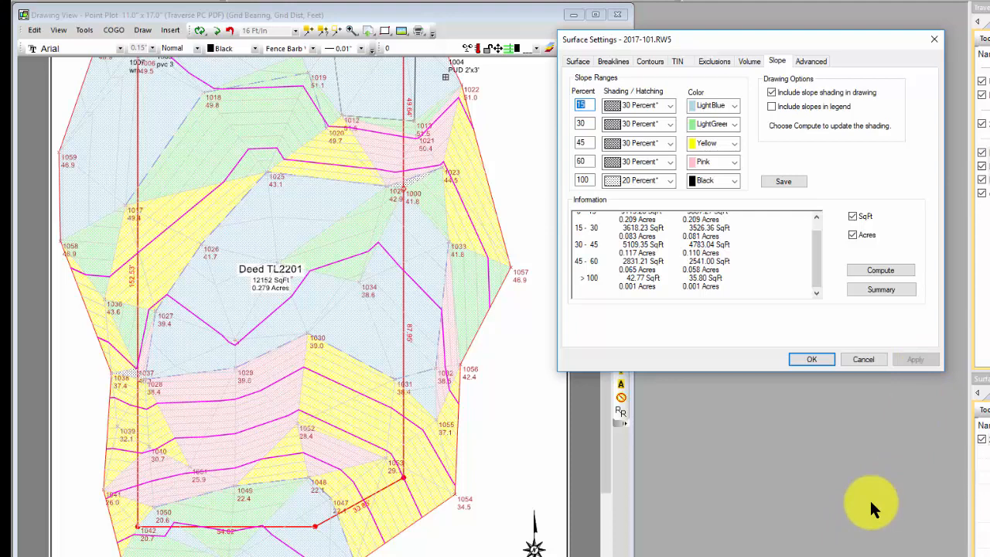
pyautogui.click(880, 271)
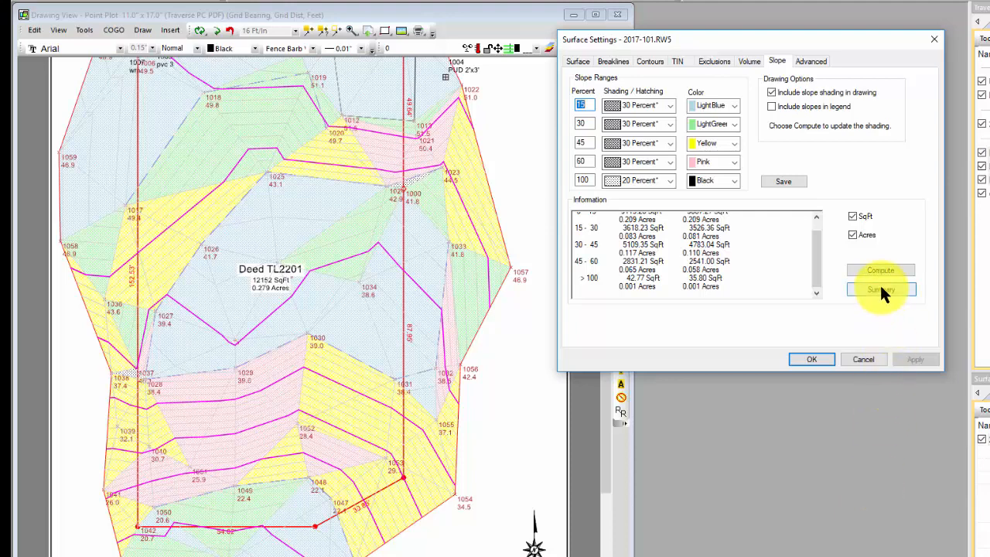
# - Generate the slope analysis summary report for the 2017-101.RW5 surface, accept the surface settings, review the report against the webinar agenda, and close it
pyautogui.click(881, 289)
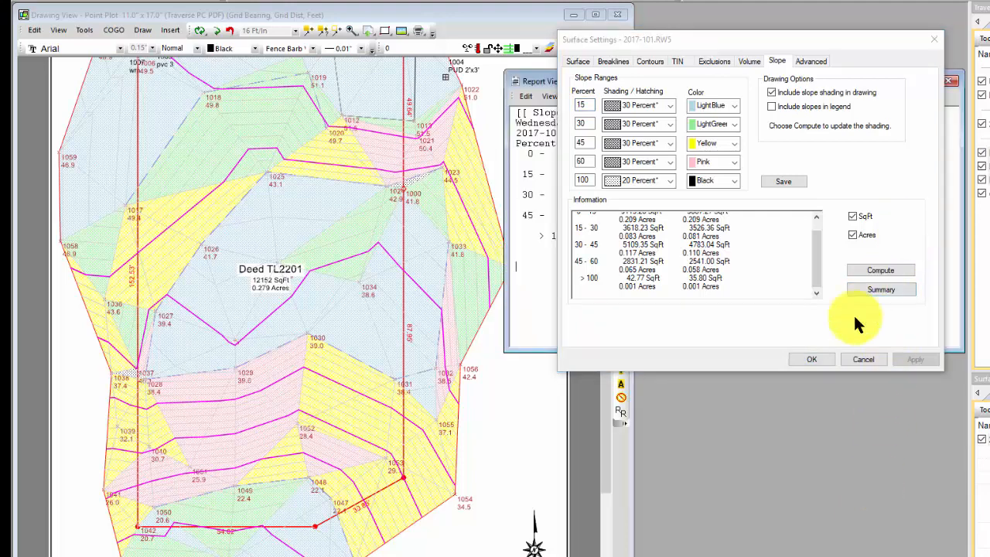
pyautogui.click(809, 359)
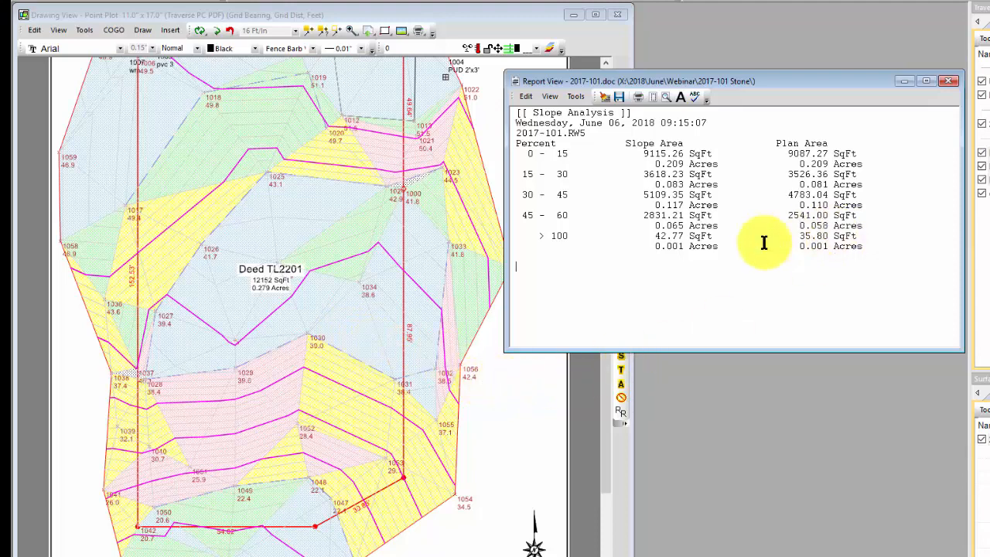
pyautogui.hotkey('alt', 'Tab')
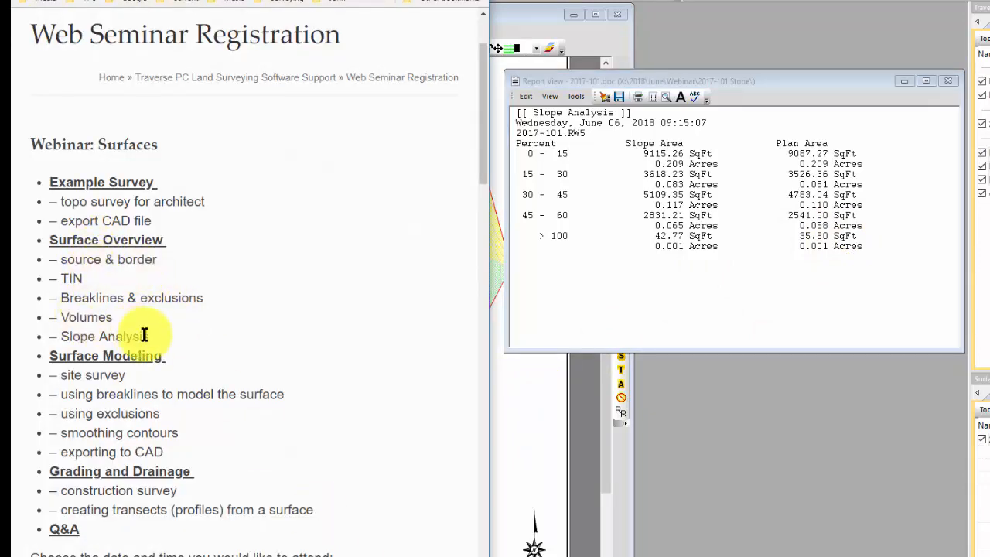
pyautogui.click(948, 80)
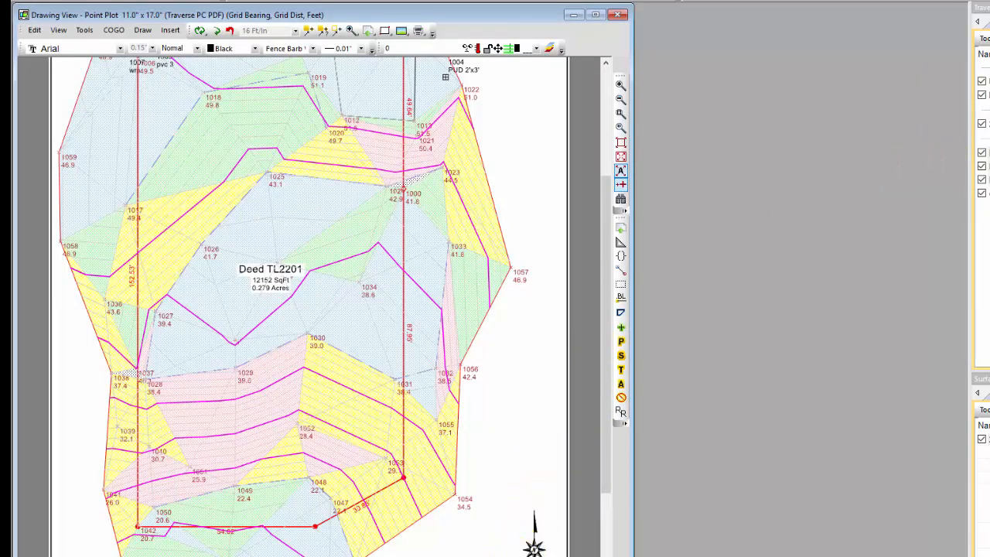
# - Switch to the browser's Web Seminar Registration page to check the Surface Modeling topics, and bring up the Learn Advanced Contours drawing
pyautogui.click(534, 556)
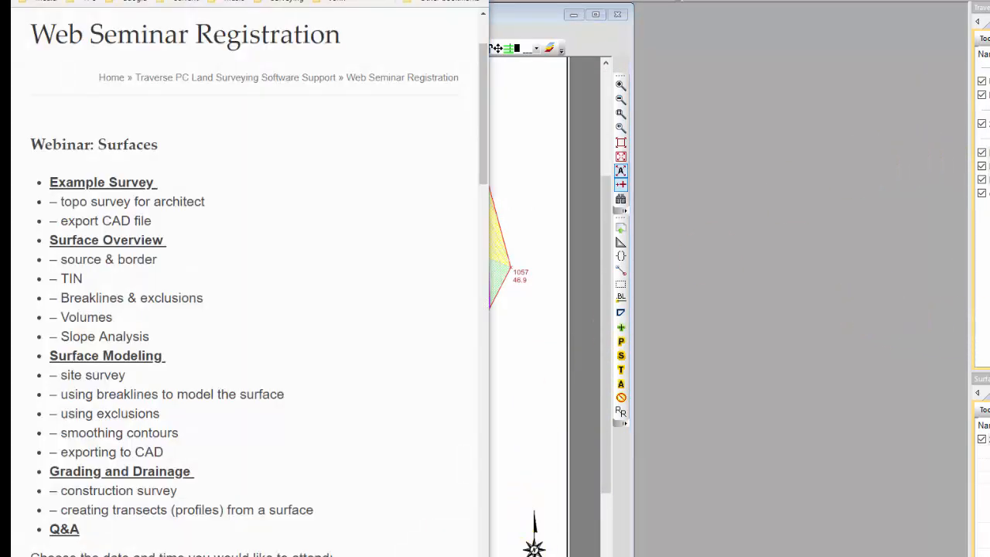
pyautogui.moveTo(989, 236)
pyautogui.mouseDown()
pyautogui.moveTo(739, 158)
pyautogui.moveTo(735, 141)
pyautogui.moveTo(509, 135)
pyautogui.moveTo(402, 107)
pyautogui.mouseUp()
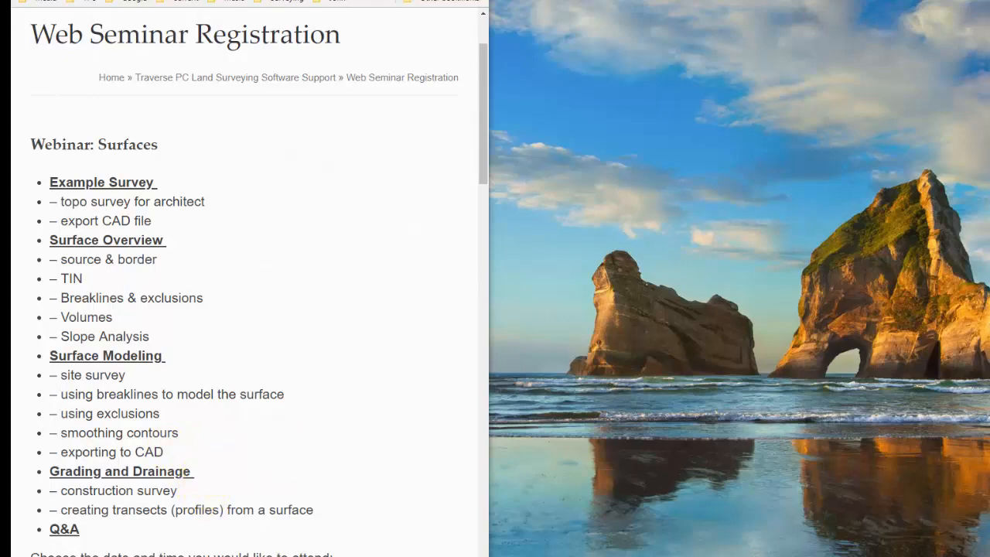
pyautogui.moveTo(989, 116); pyautogui.dragTo(773, 0)
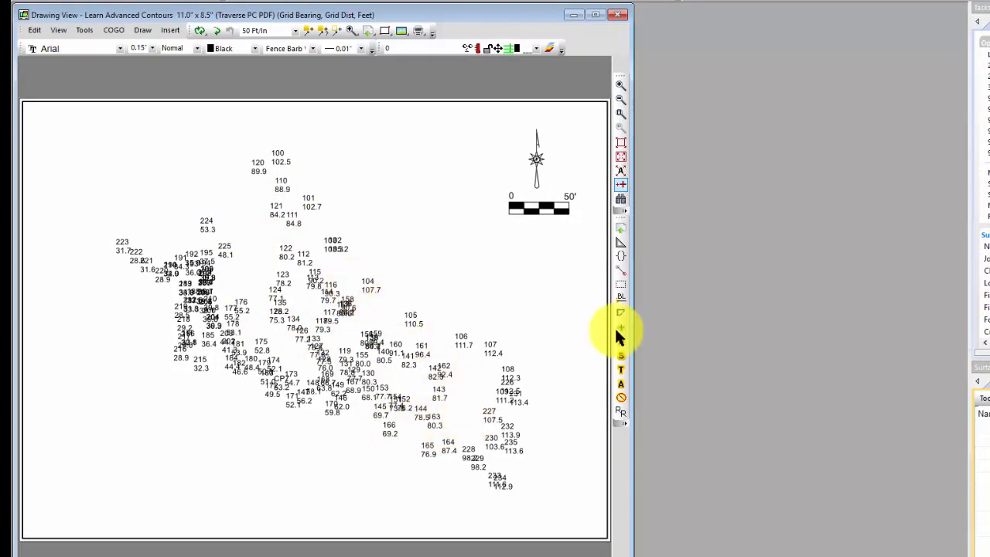
# - Hide the TOPO POINTS traverse in the Learn Advanced Contours drawing and show it again
pyautogui.click(989, 22)
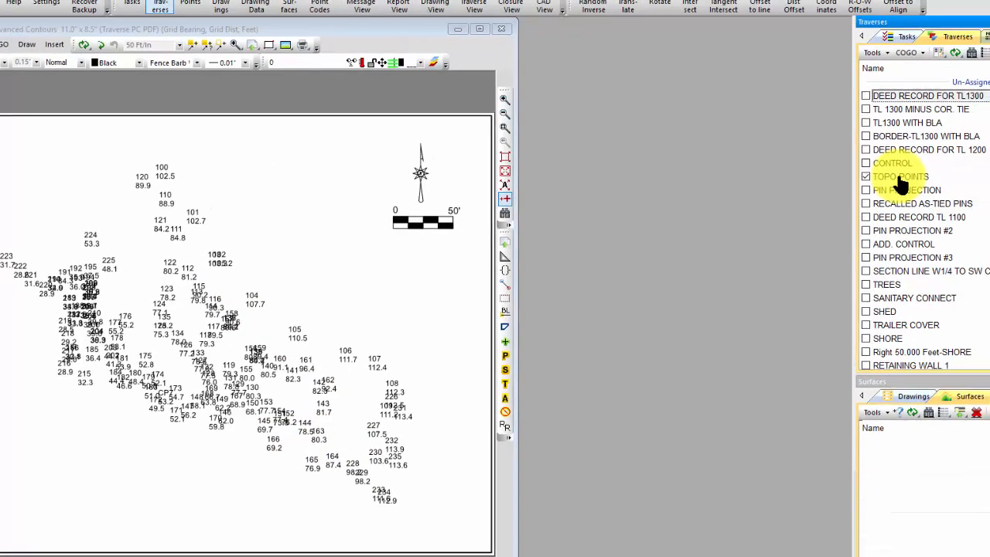
pyautogui.click(856, 176)
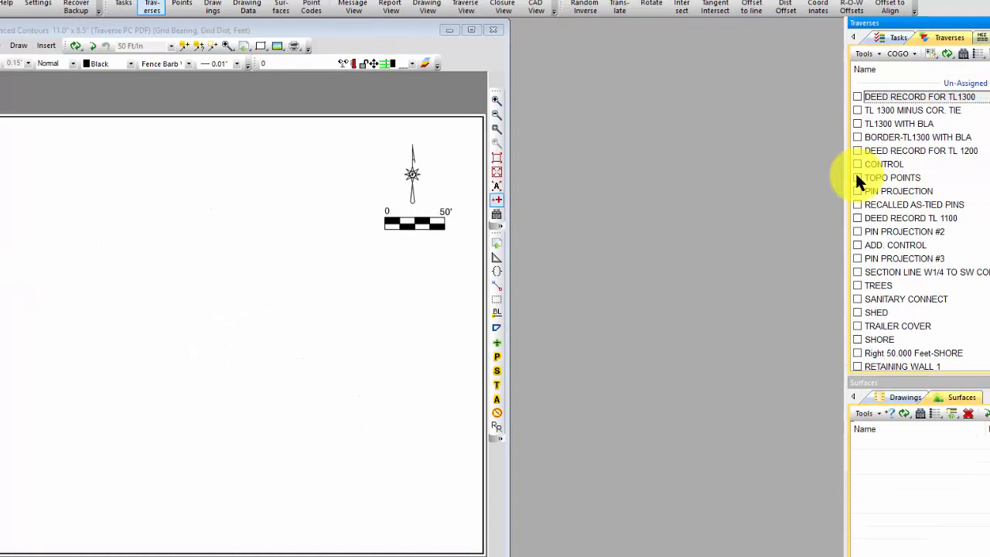
pyautogui.click(856, 178)
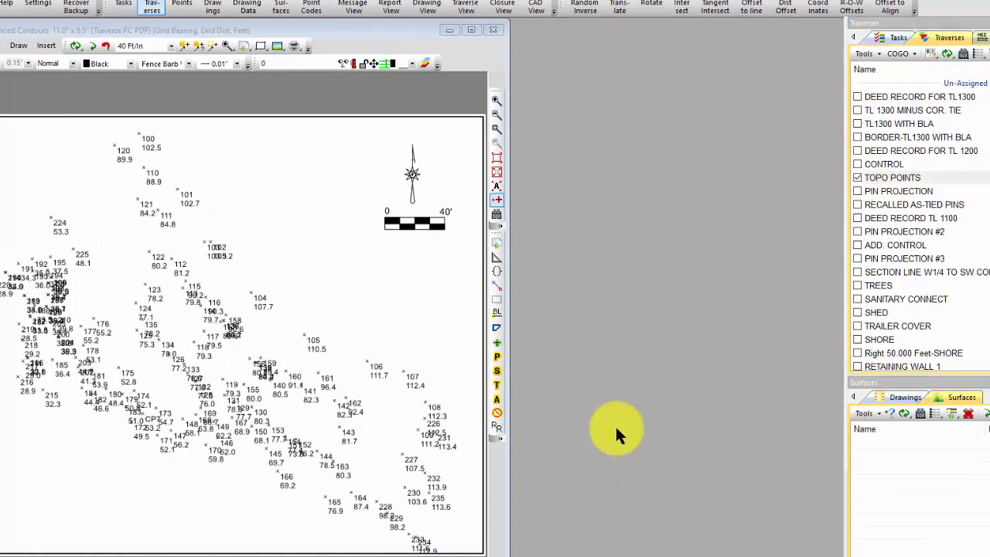
pyautogui.click(496, 382)
# - Create a surface from the TOPO POINTS traverse and accept its surface settings
pyautogui.click(880, 178)
pyautogui.rightClick(880, 180)
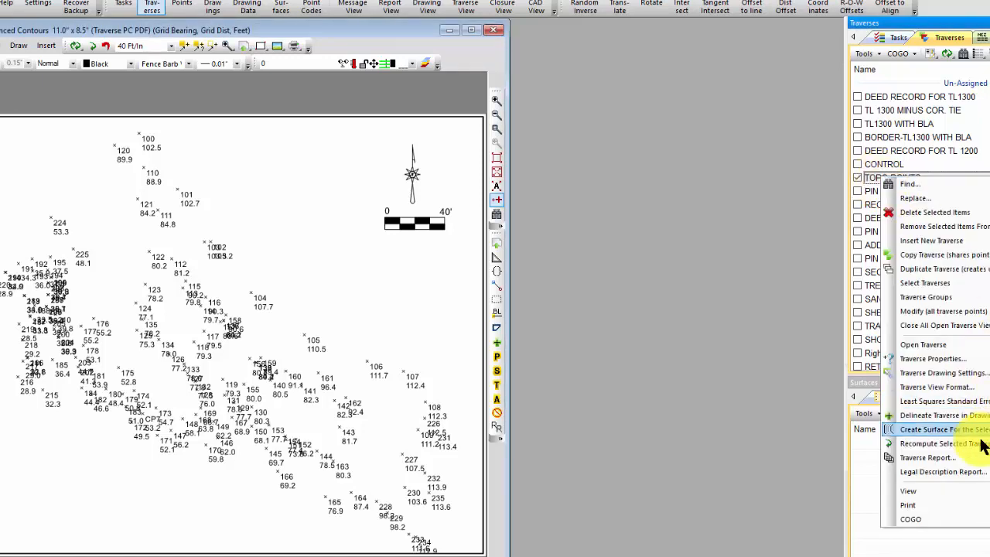
pyautogui.click(930, 434)
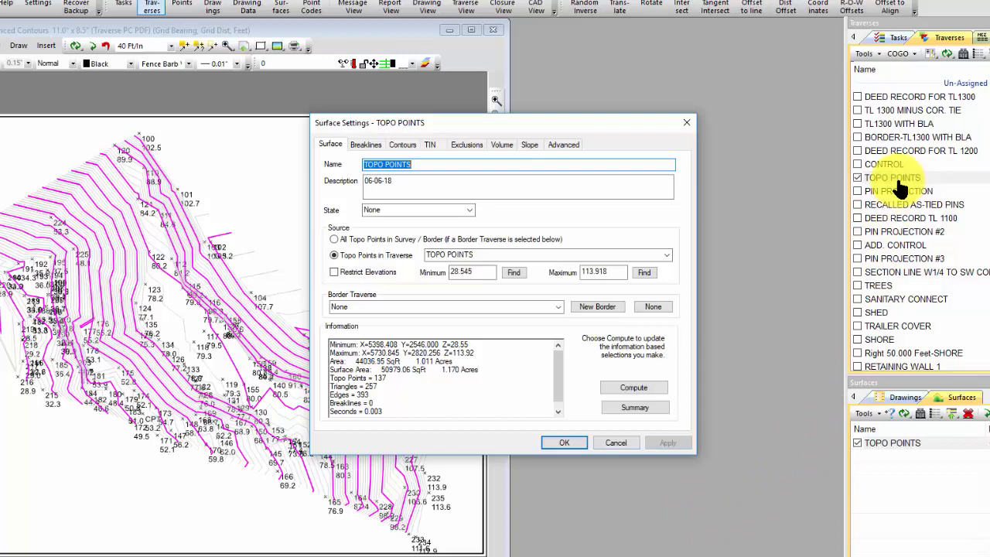
pyautogui.moveTo(528, 117); pyautogui.dragTo(643, 49)
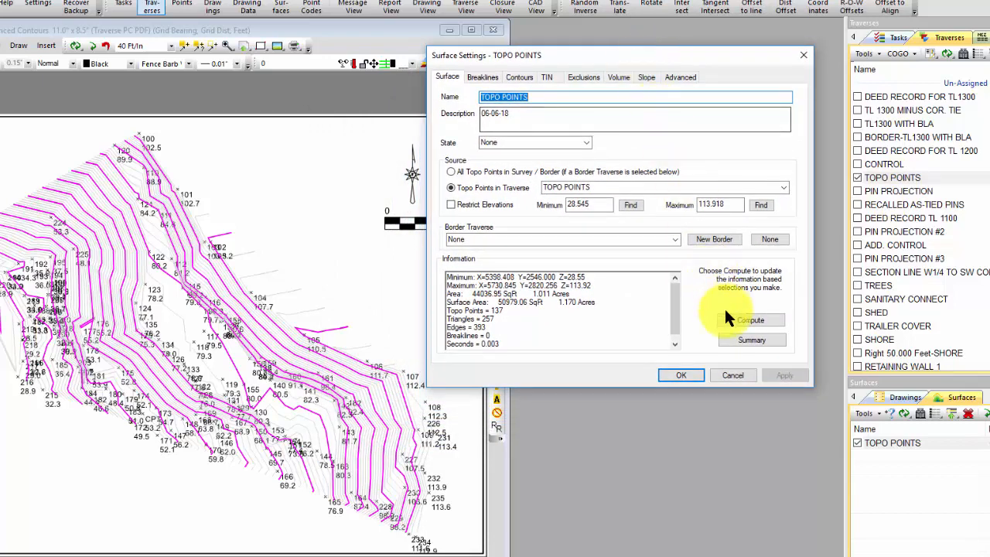
pyautogui.click(682, 375)
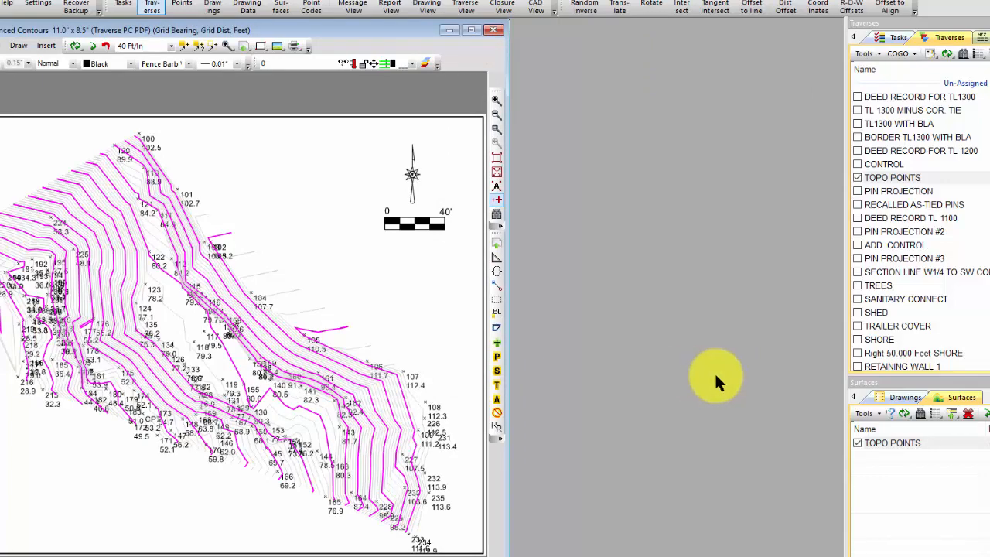
# - Include the BORDER-TL1300 WITH BLA traverse in the drawing, and check the Surface Modeling agenda in the browser before returning to the drawing
pyautogui.click(857, 137)
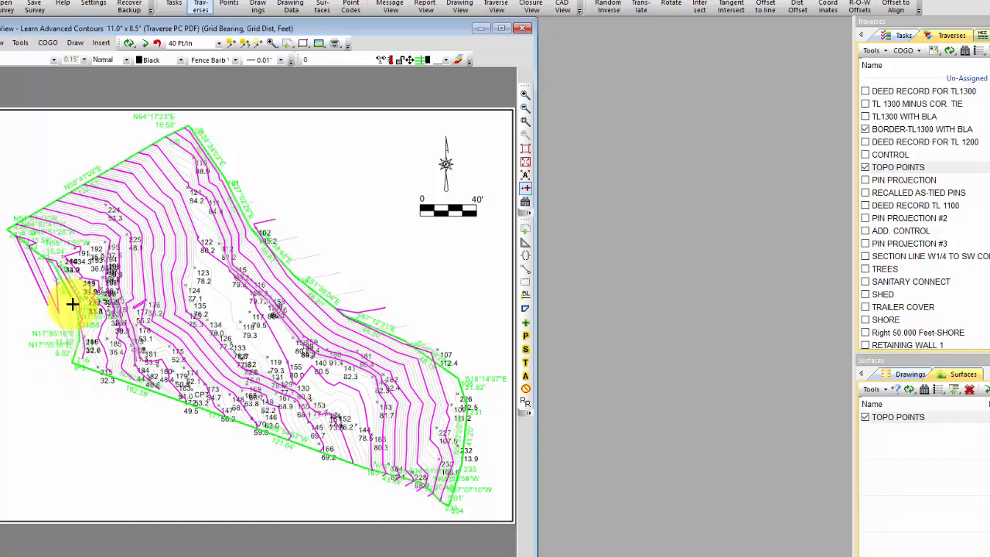
pyautogui.moveTo(29, 260)
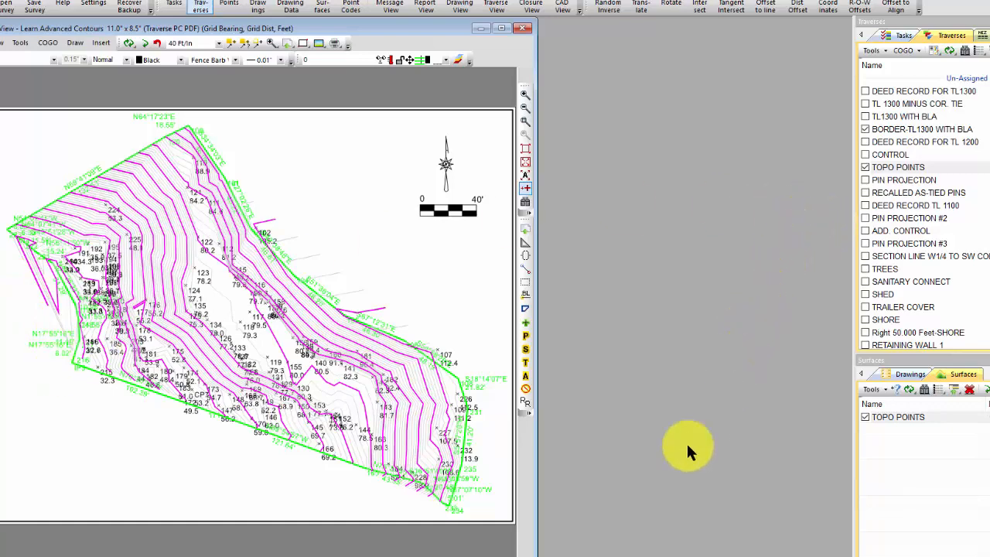
pyautogui.click(292, 555)
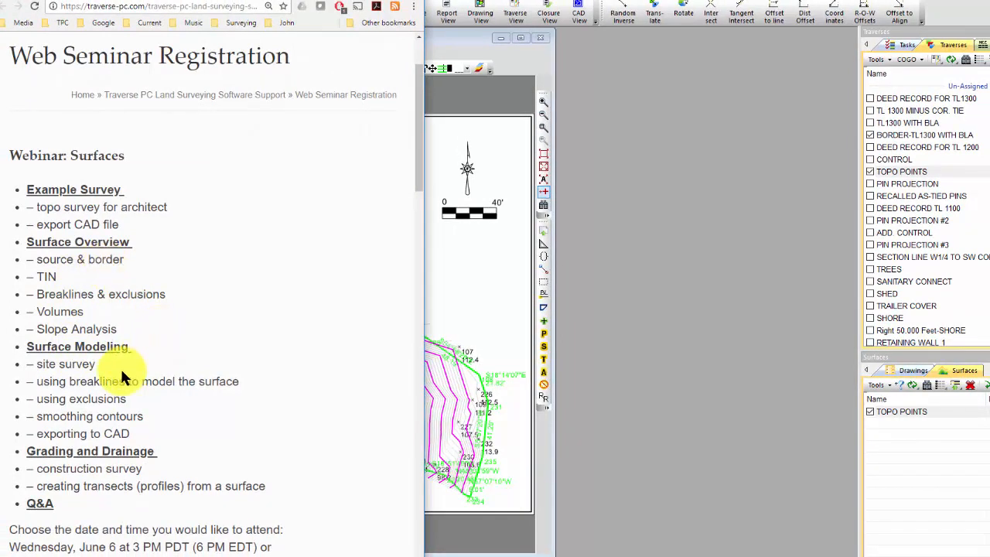
pyautogui.click(478, 251)
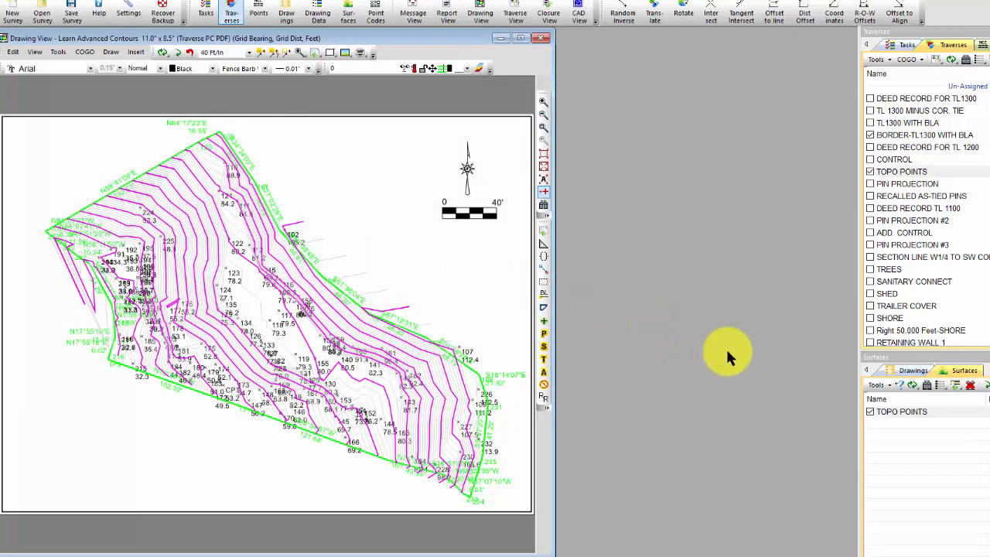
# - Copy the BORDER-TL1300 WITH BLA traverse with shared points and rename the copy Surface Border
pyautogui.click(896, 137)
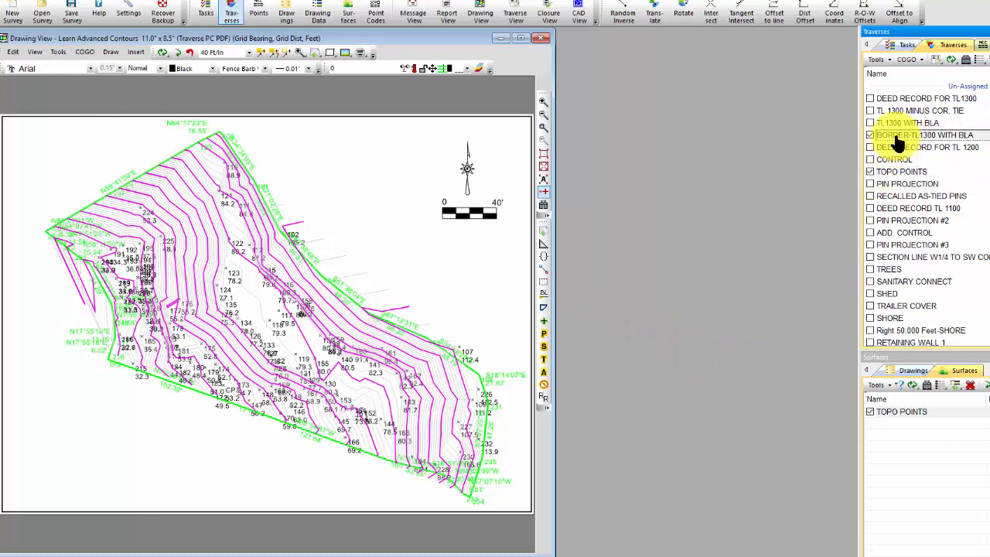
pyautogui.rightClick(896, 137)
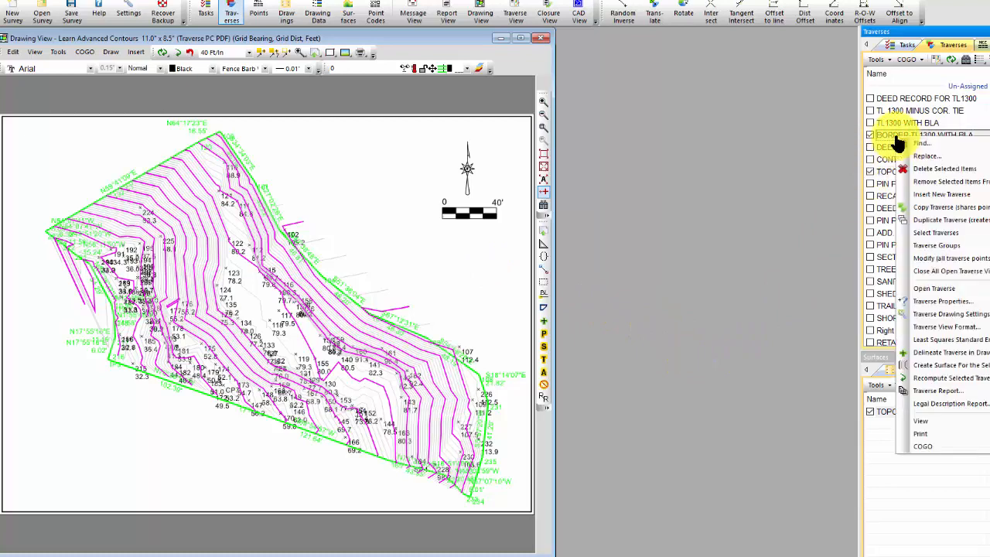
pyautogui.click(928, 206)
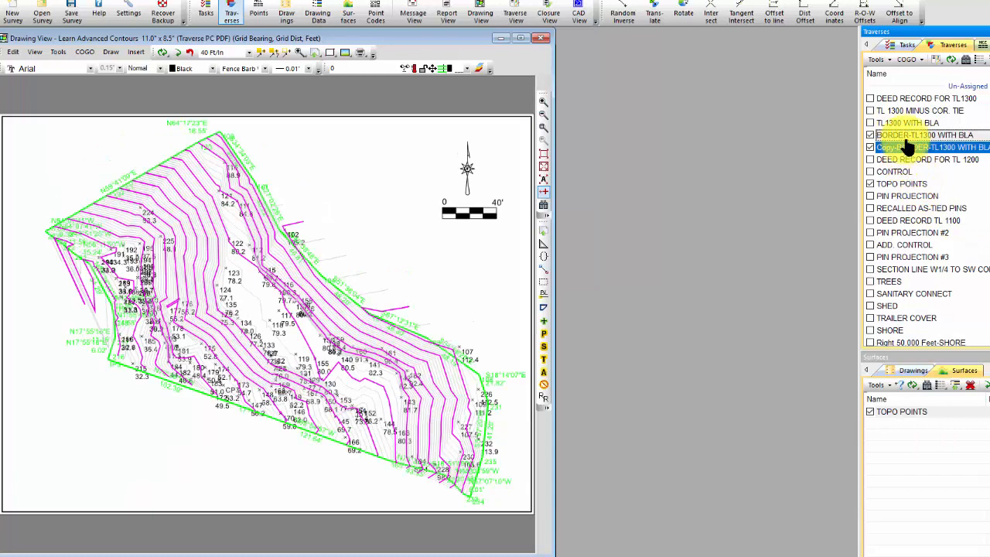
pyautogui.click(906, 149)
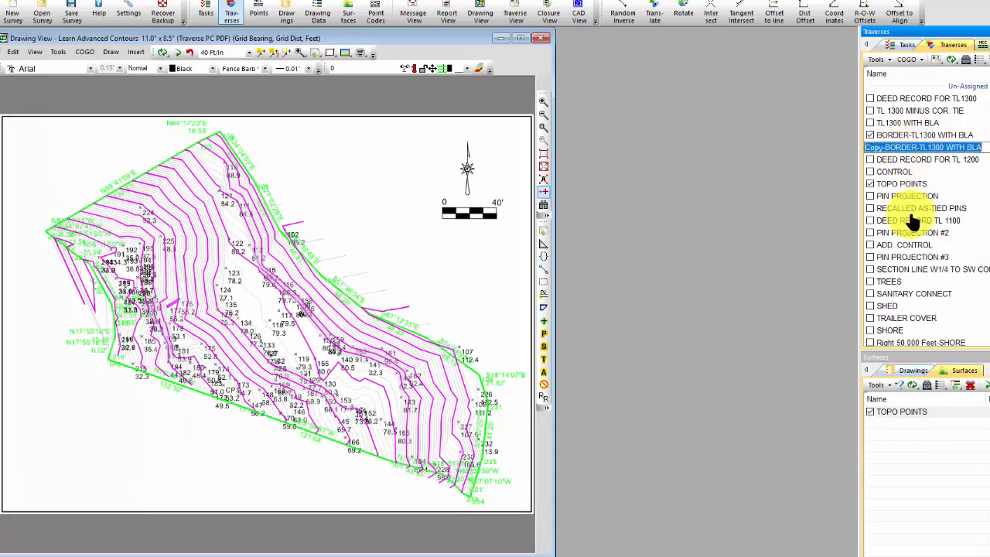
pyautogui.write('Surfa')
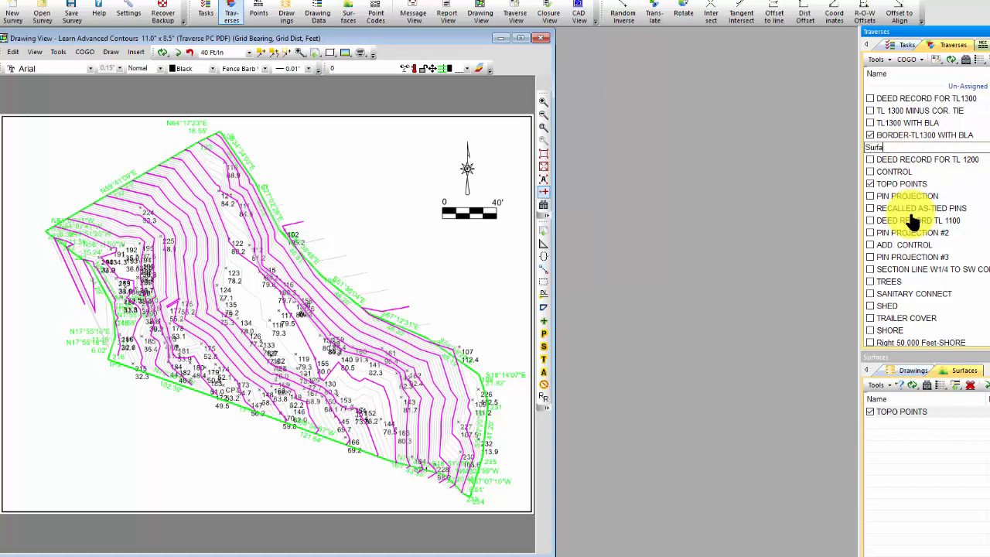
pyautogui.write('ce Border')
pyautogui.press('Return')
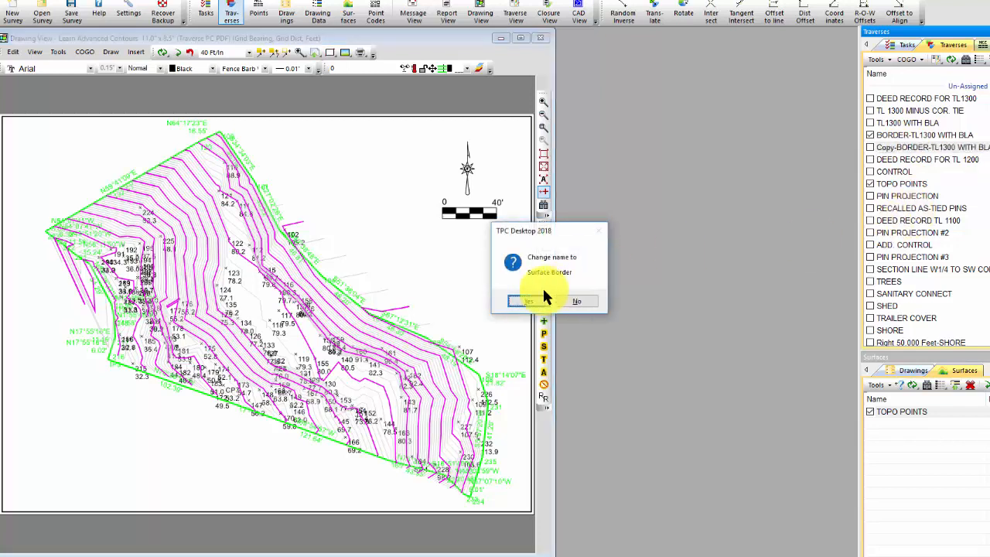
pyautogui.click(530, 302)
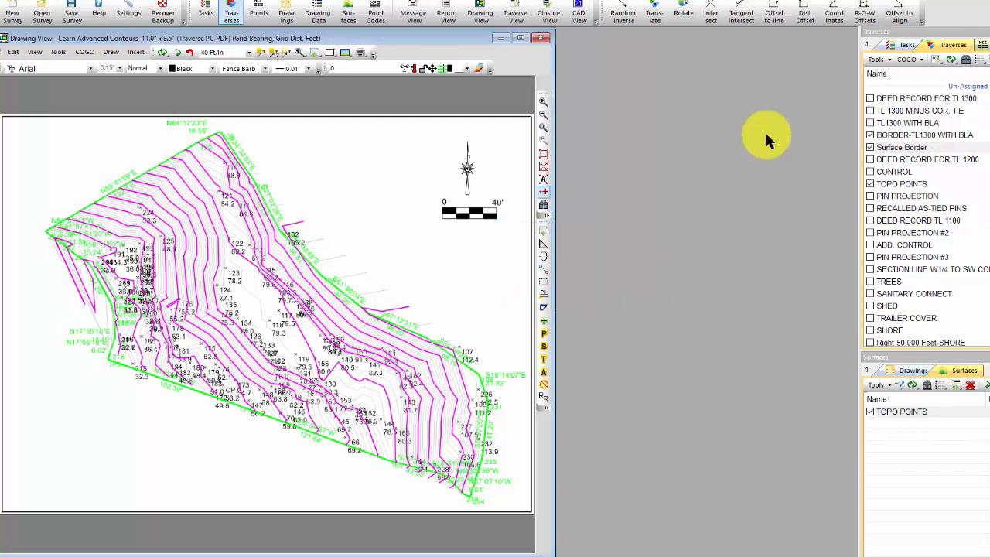
# - In the Surface Border traverse's drawing settings, set the color to Navy and turn off the distance and direction labels
pyautogui.rightClick(907, 149)
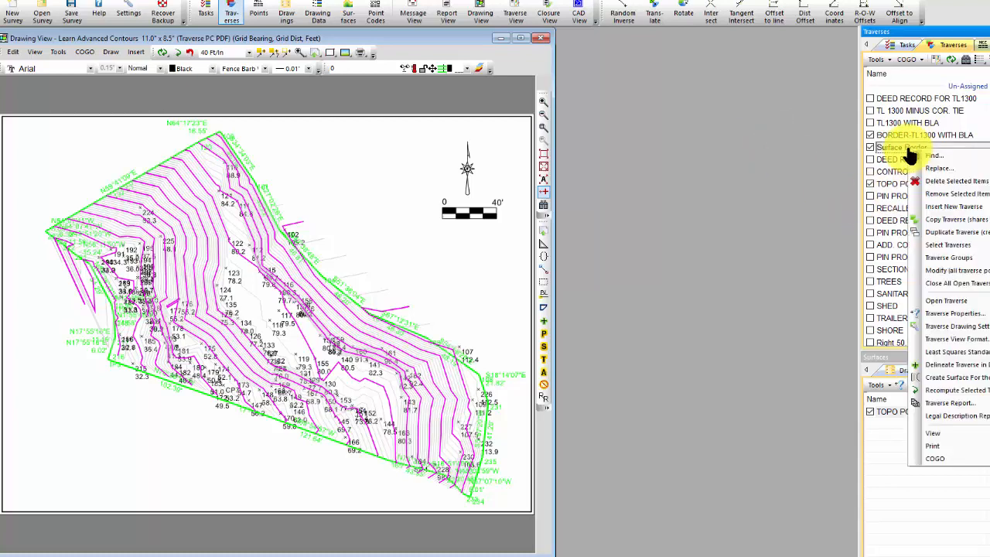
pyautogui.click(957, 327)
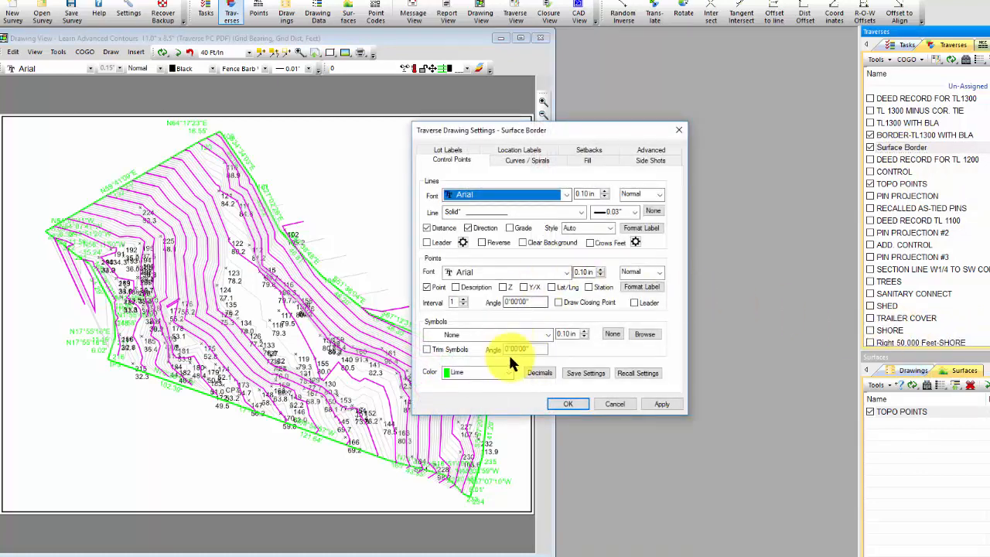
pyautogui.click(510, 372)
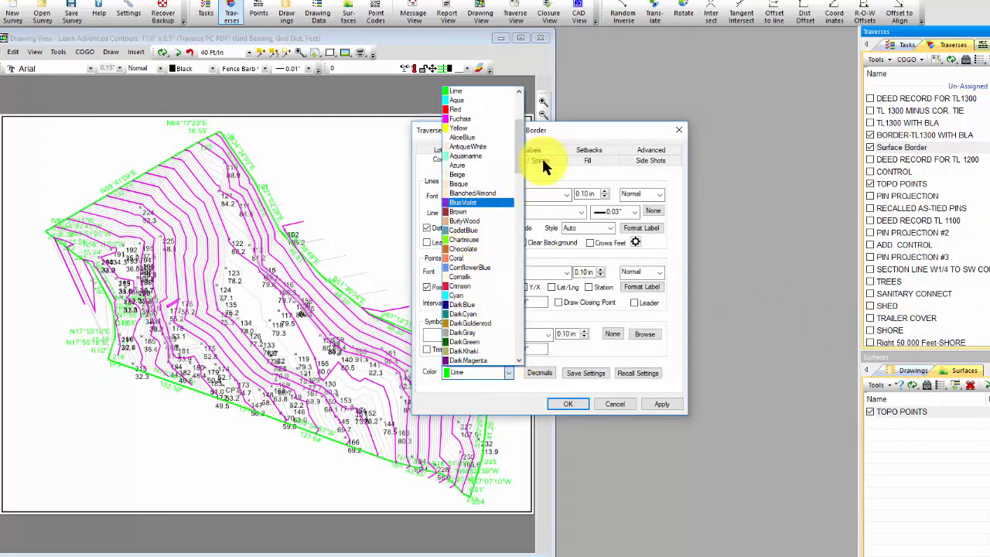
pyautogui.moveTo(521, 149); pyautogui.dragTo(518, 106)
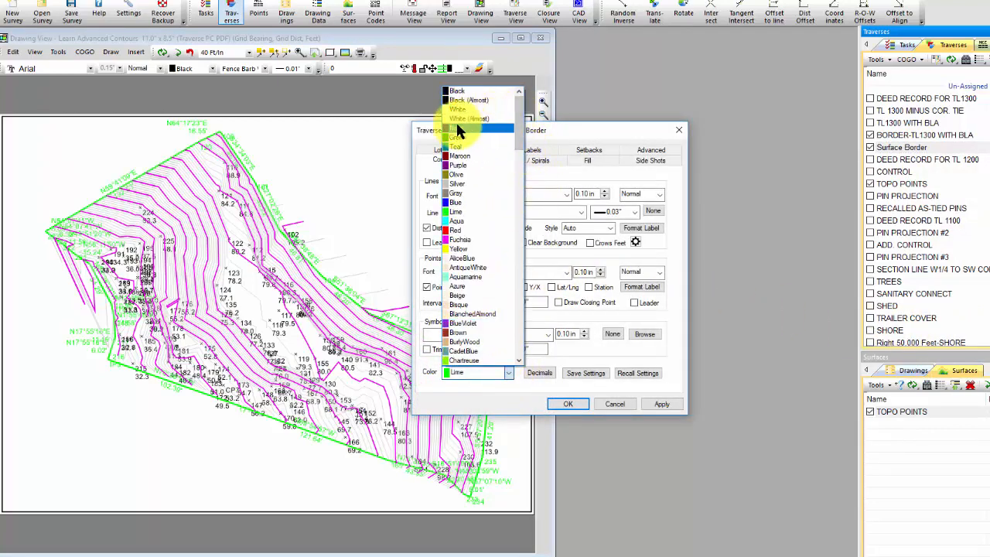
pyautogui.click(455, 126)
pyautogui.click(426, 227)
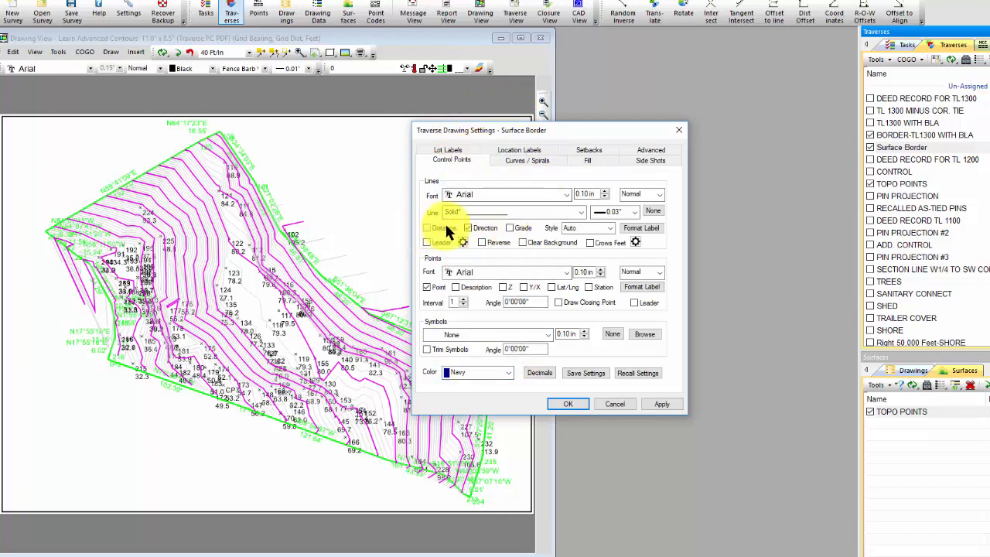
# - Set the Surface Border point symbol to Circle at 0.04 in and accept the traverse drawing settings
pyautogui.click(546, 335)
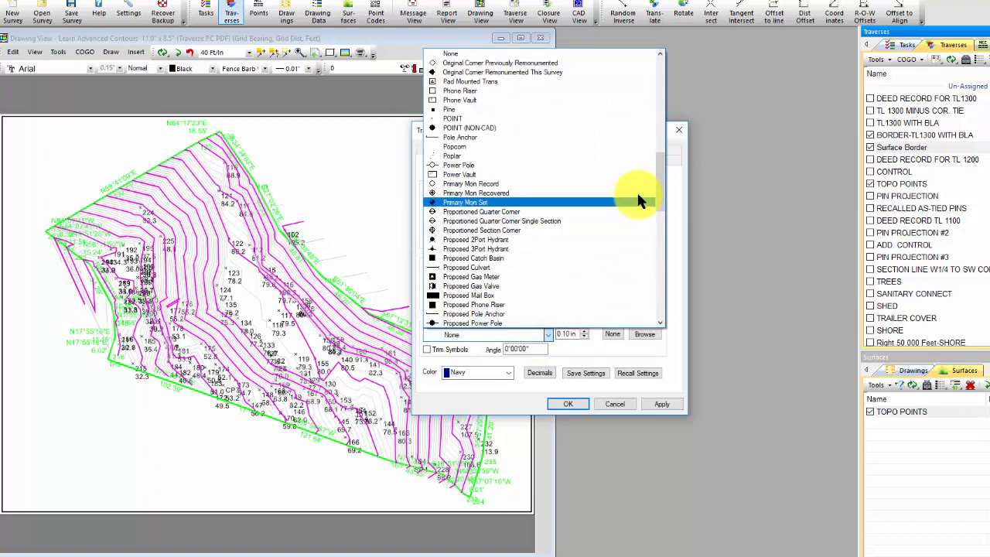
pyautogui.moveTo(661, 188); pyautogui.dragTo(683, 89)
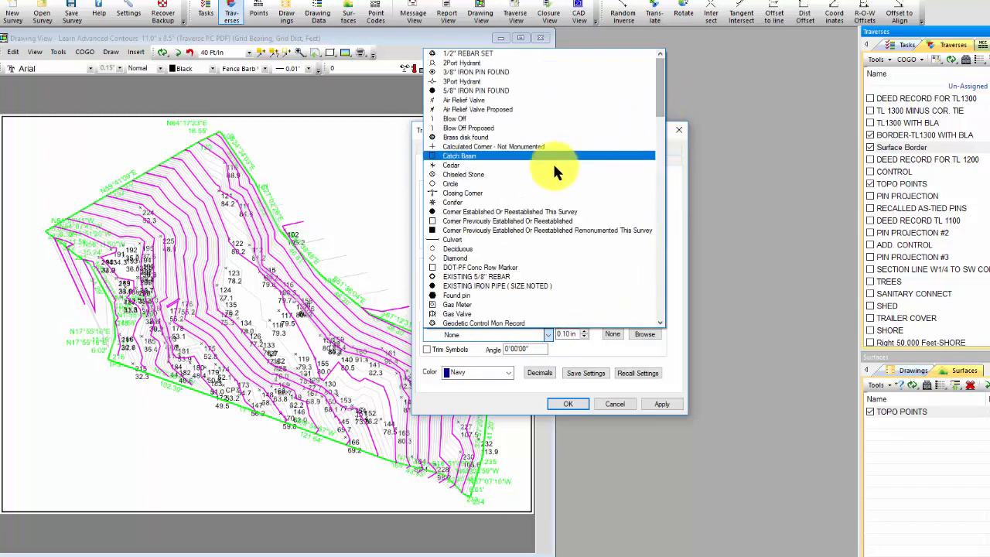
pyautogui.click(448, 183)
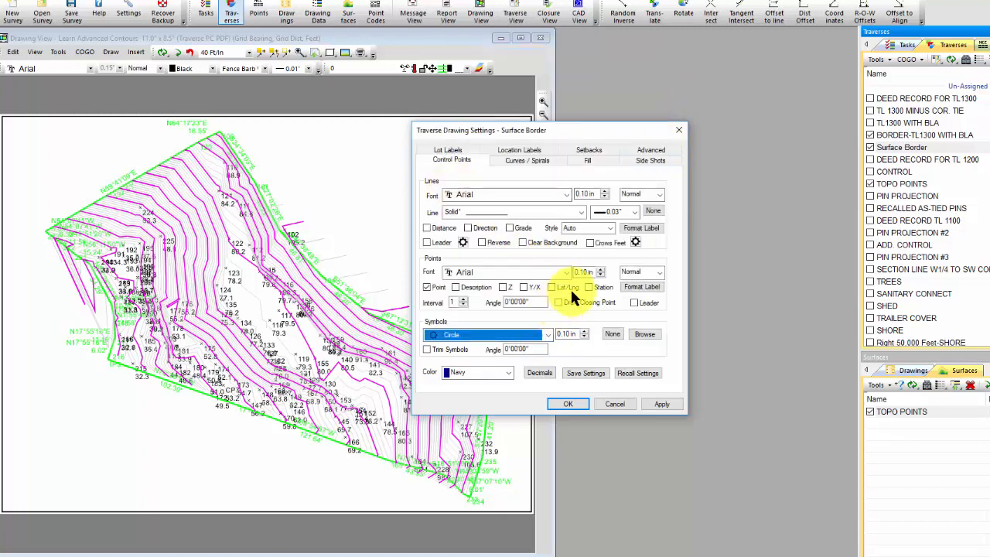
pyautogui.click(584, 337)
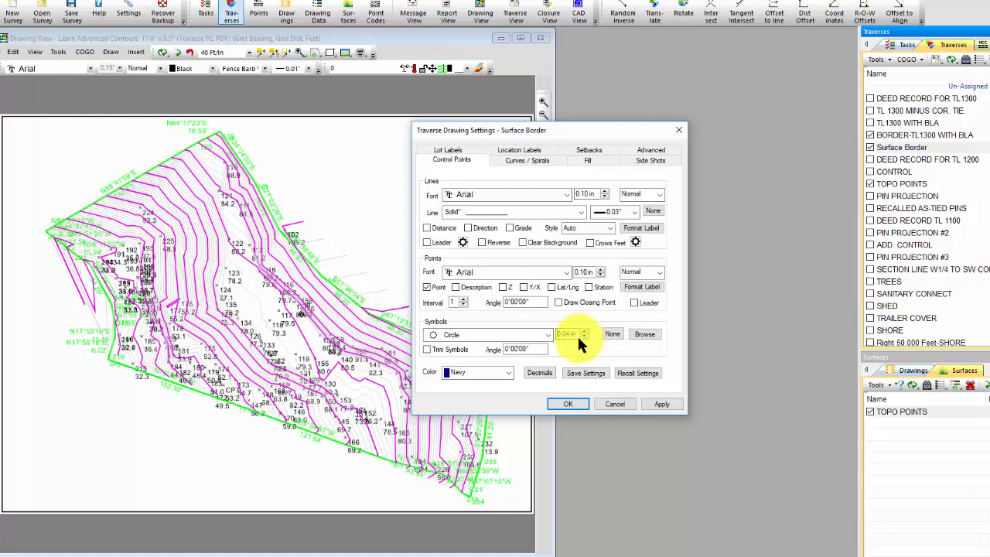
pyautogui.click(585, 400)
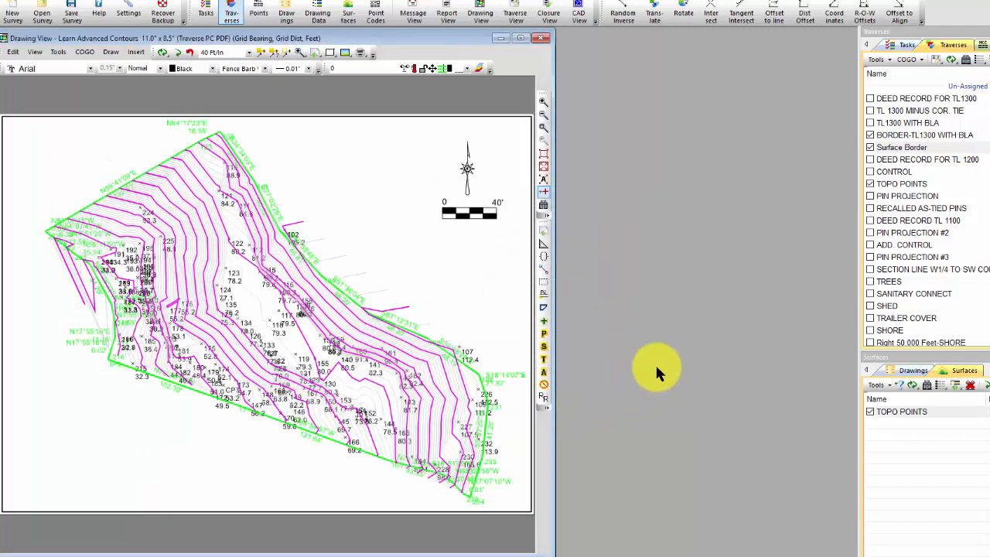
# - Hide the BORDER-TL1300 WITH BLA traverse and set Surface Border as the border traverse of the TOPO POINTS surface
pyautogui.click(870, 135)
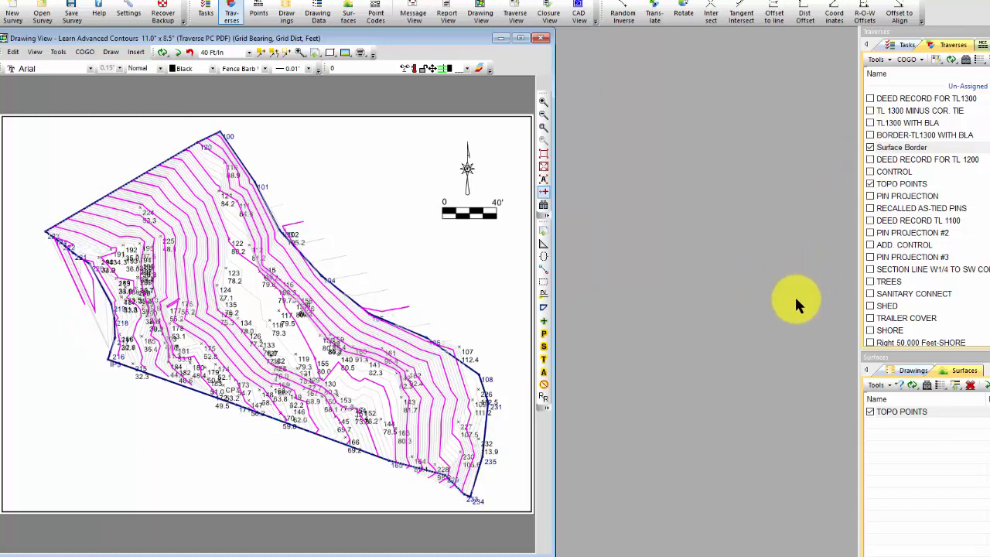
pyautogui.doubleClick(318, 238)
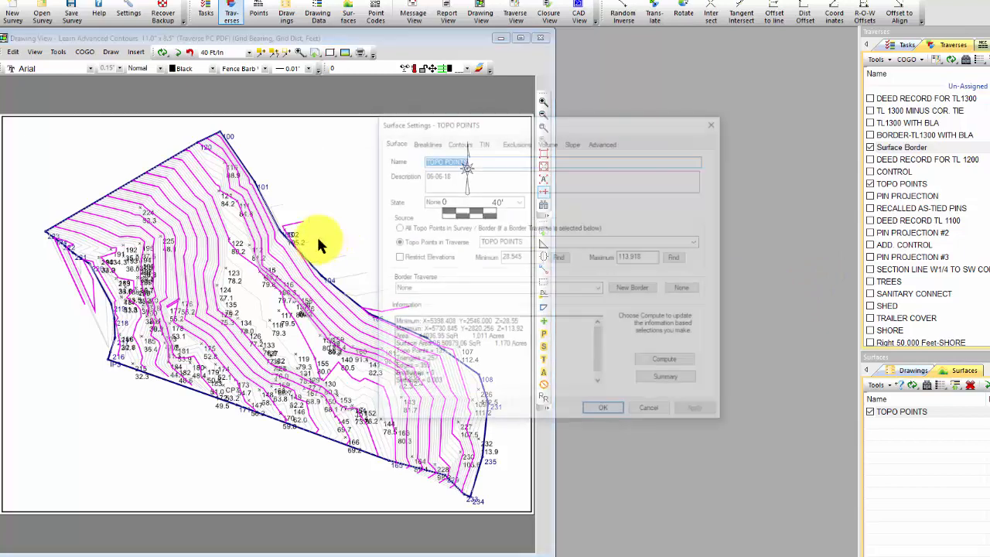
pyautogui.moveTo(481, 126); pyautogui.dragTo(610, 56)
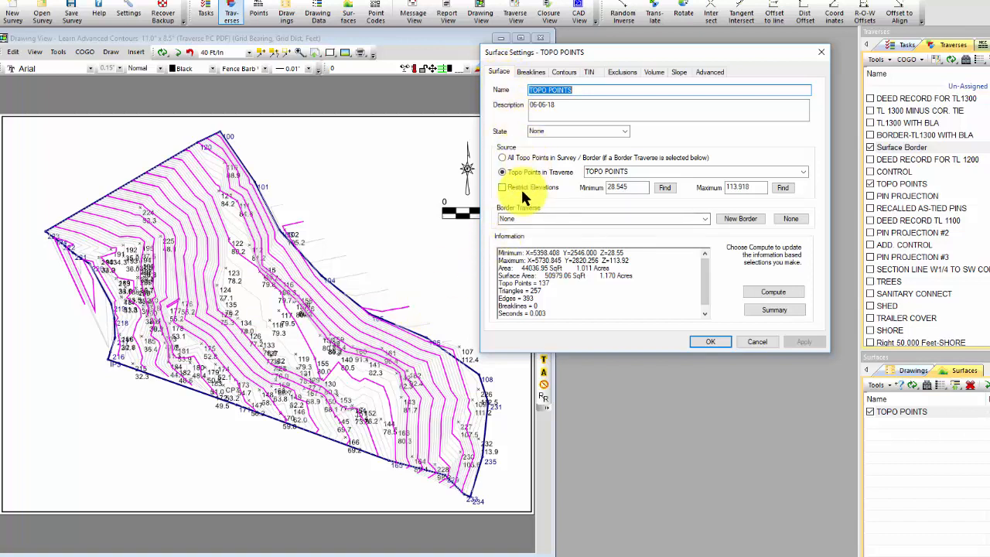
pyautogui.click(704, 220)
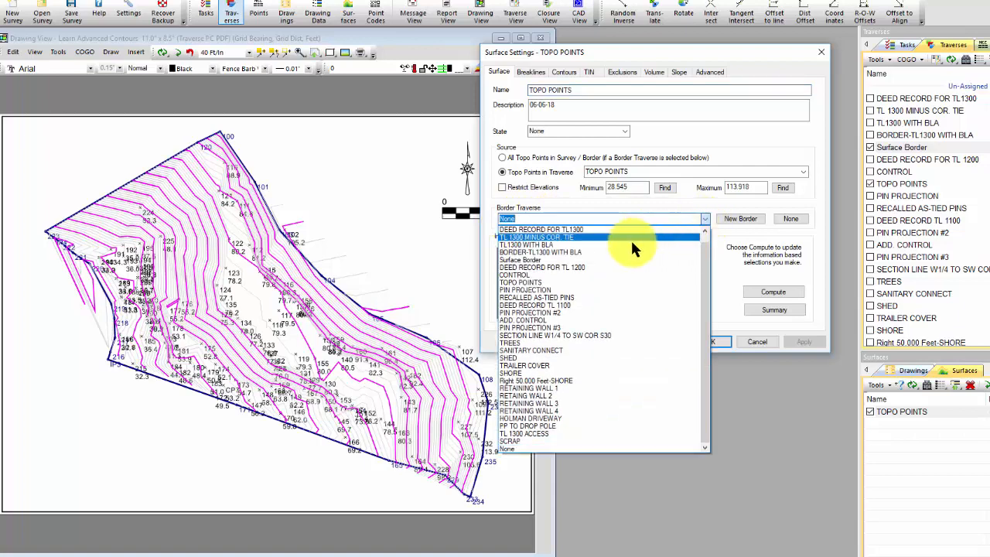
pyautogui.click(540, 259)
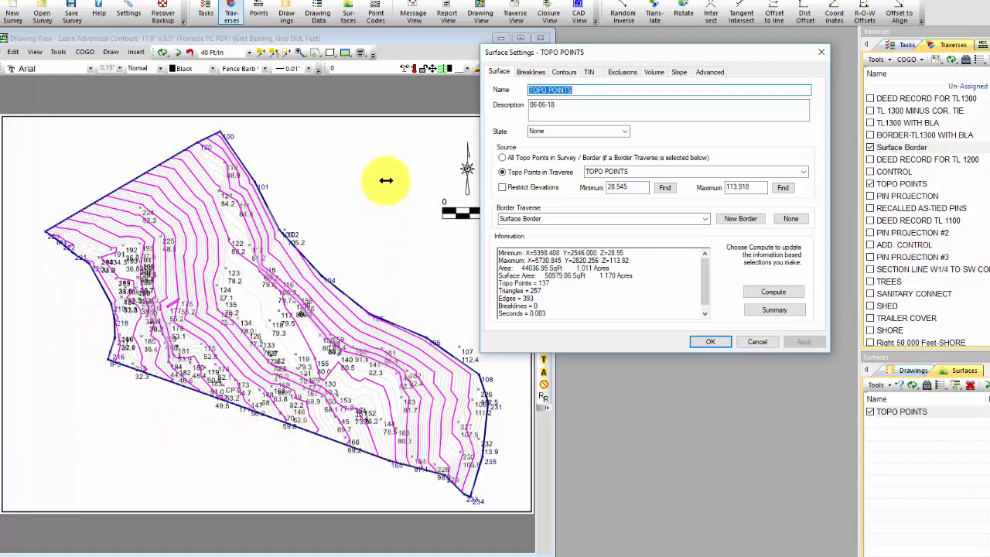
pyautogui.click(710, 341)
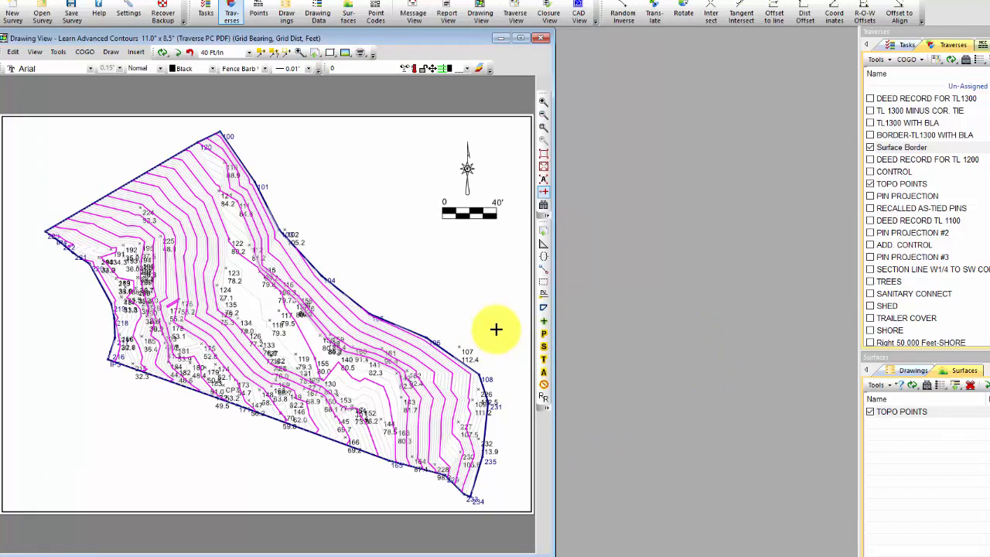
# - Enlarge the border area around points 106 to 235 and switch the drawing to the thinner line and smaller label display
pyautogui.click(542, 128)
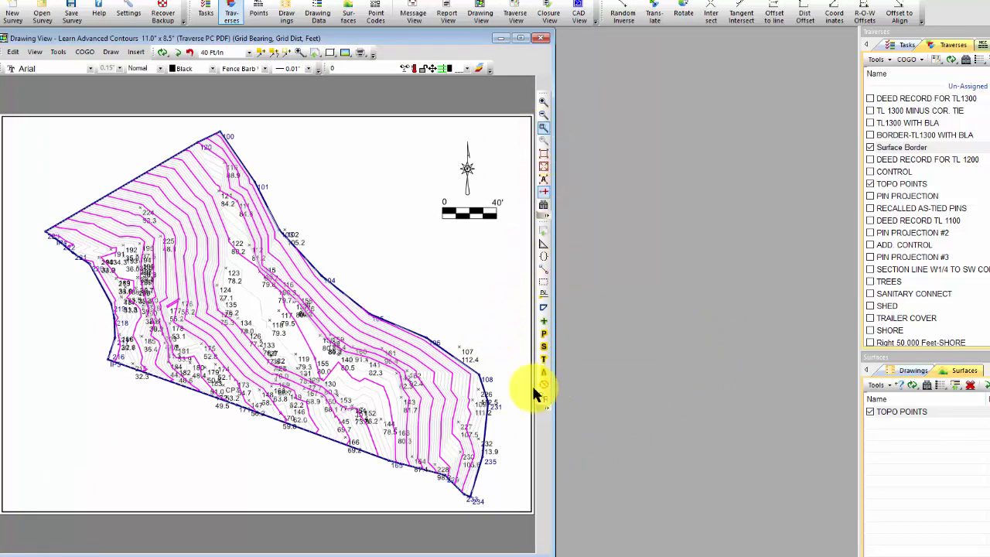
pyautogui.moveTo(438, 338)
pyautogui.mouseDown()
pyautogui.moveTo(439, 369)
pyautogui.moveTo(505, 451)
pyautogui.mouseUp()
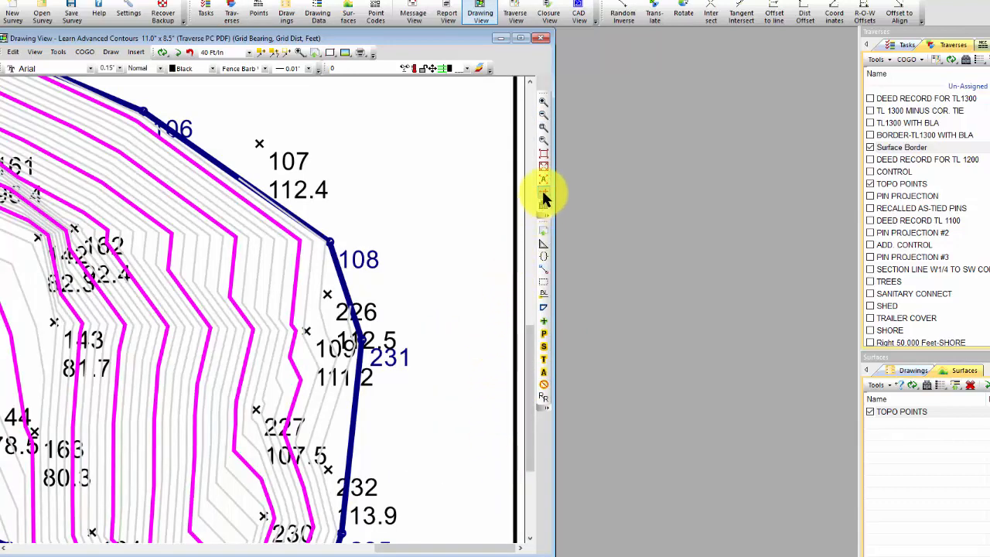
pyautogui.click(543, 197)
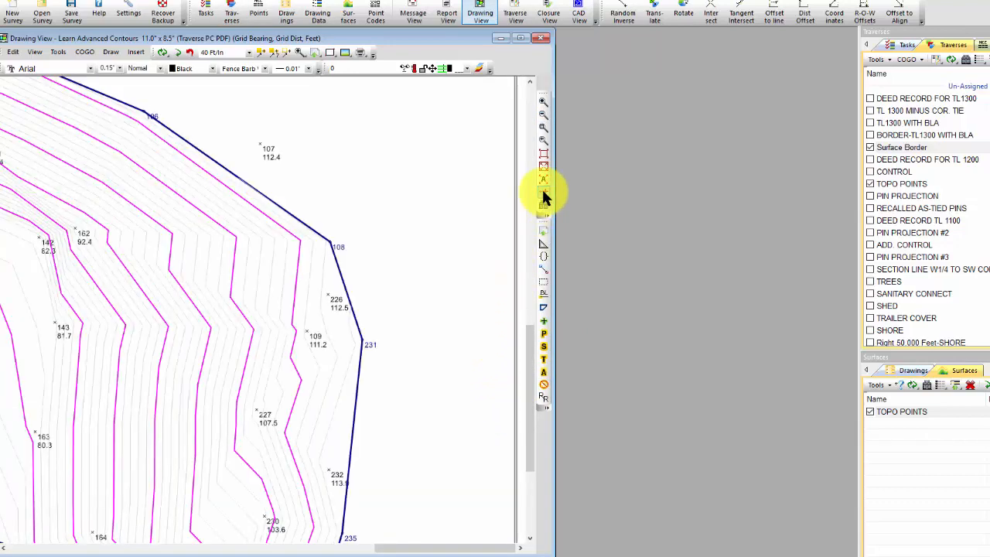
pyautogui.click(544, 197)
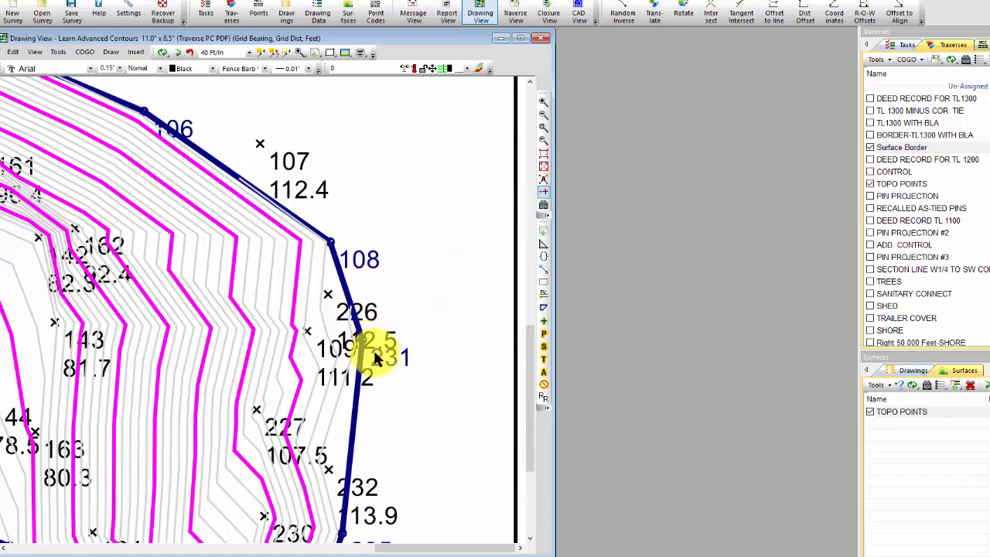
pyautogui.click(543, 195)
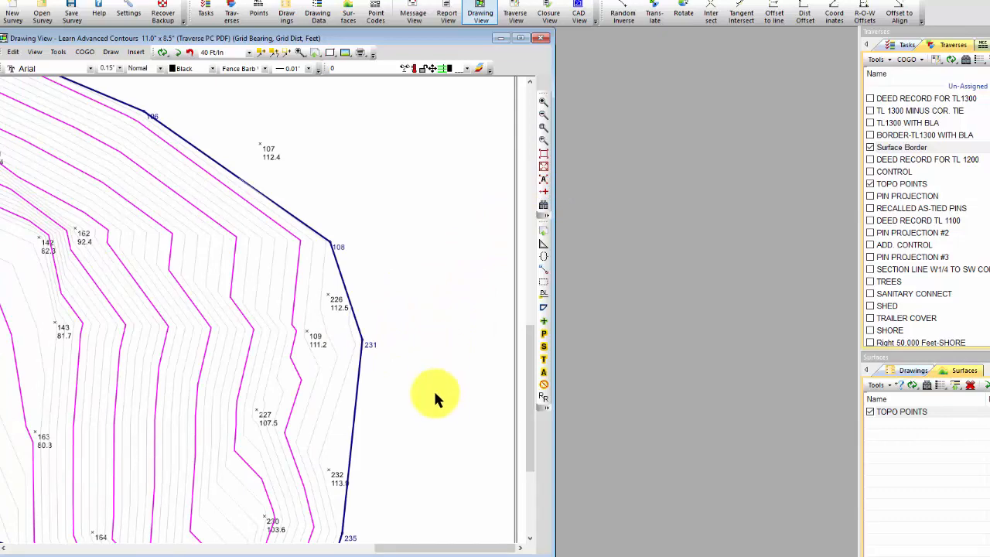
# - Edit the border of the TOPO POINTS surface, adding points 232 and 226 and taking point 232 back out
pyautogui.moveTo(434, 437)
pyautogui.mouseDown(button='middle')
pyautogui.moveTo(441, 404)
pyautogui.moveTo(431, 319)
pyautogui.mouseUp(button='middle')
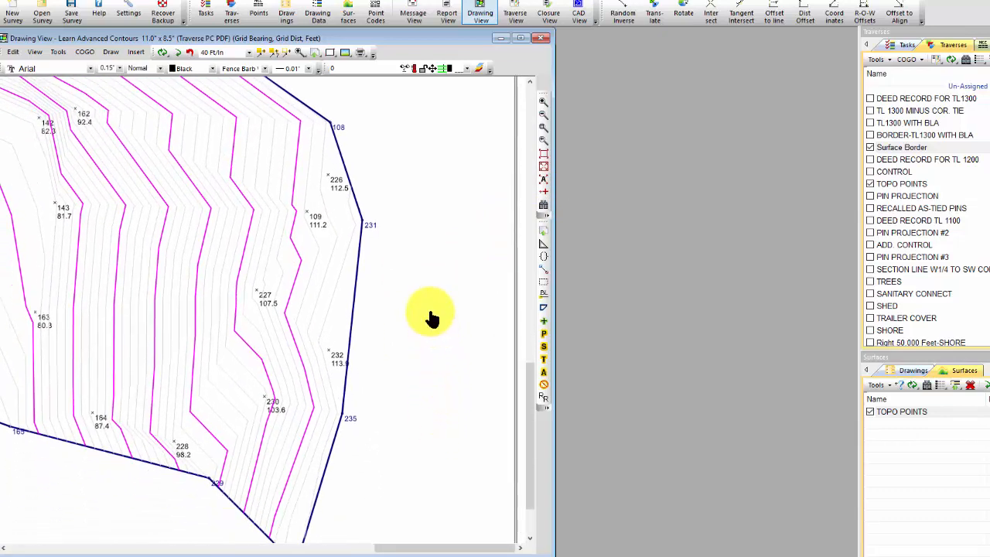
pyautogui.moveTo(424, 373); pyautogui.dragTo(431, 340, button='middle')
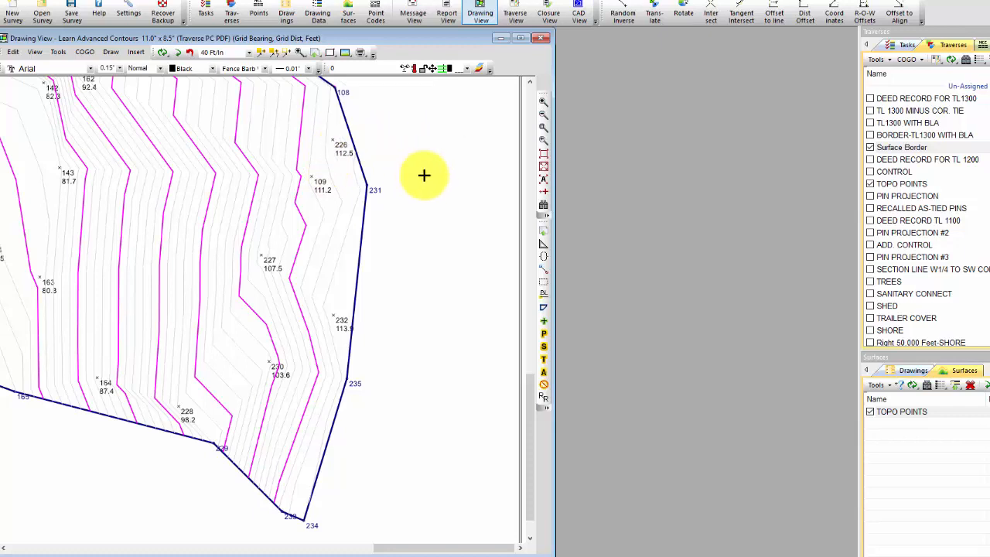
pyautogui.rightClick(299, 253)
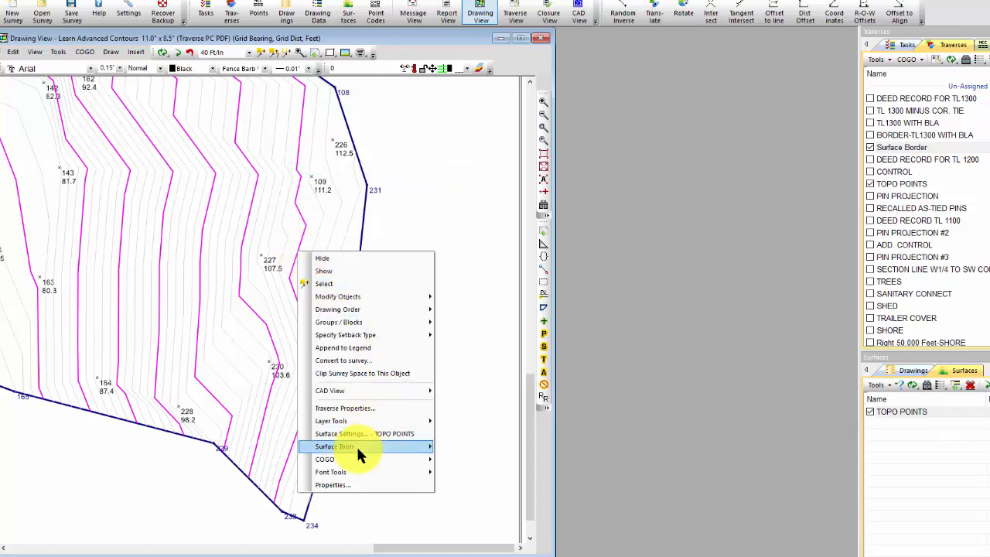
pyautogui.moveTo(358, 454)
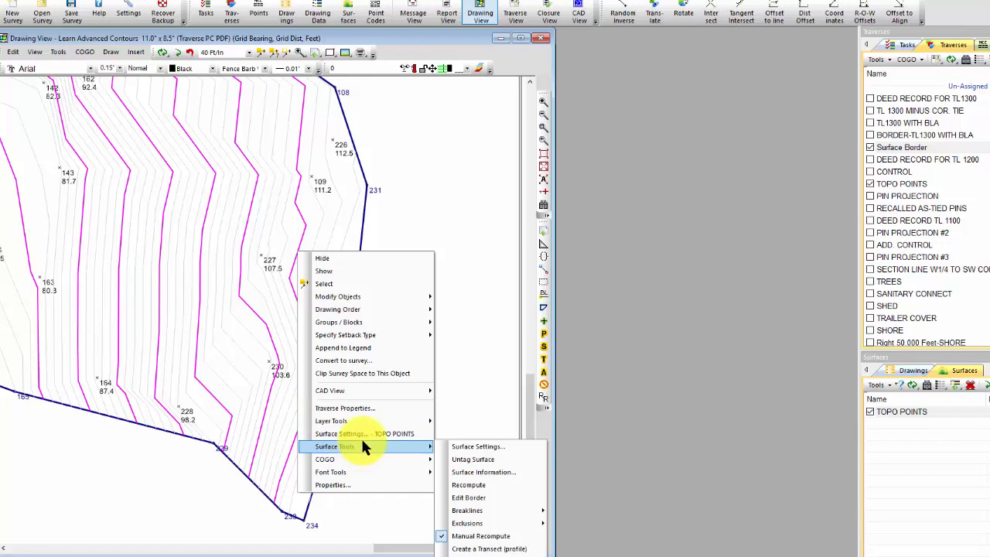
pyautogui.click(491, 497)
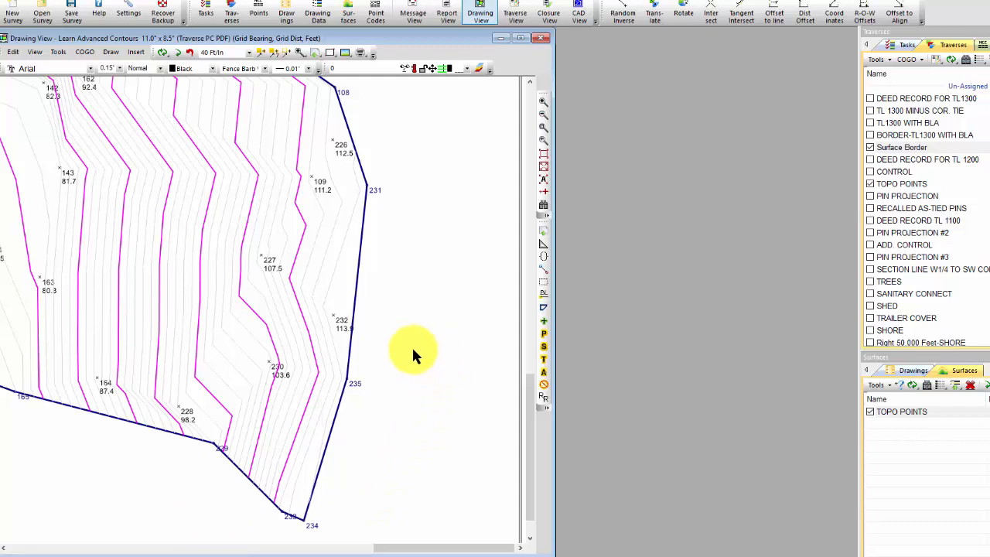
pyautogui.moveTo(340, 323)
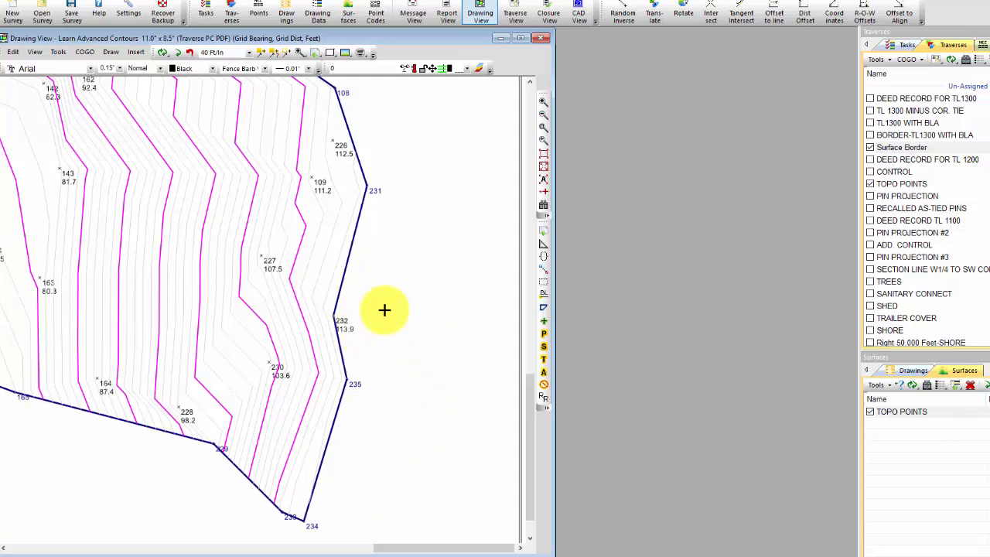
pyautogui.click(341, 144)
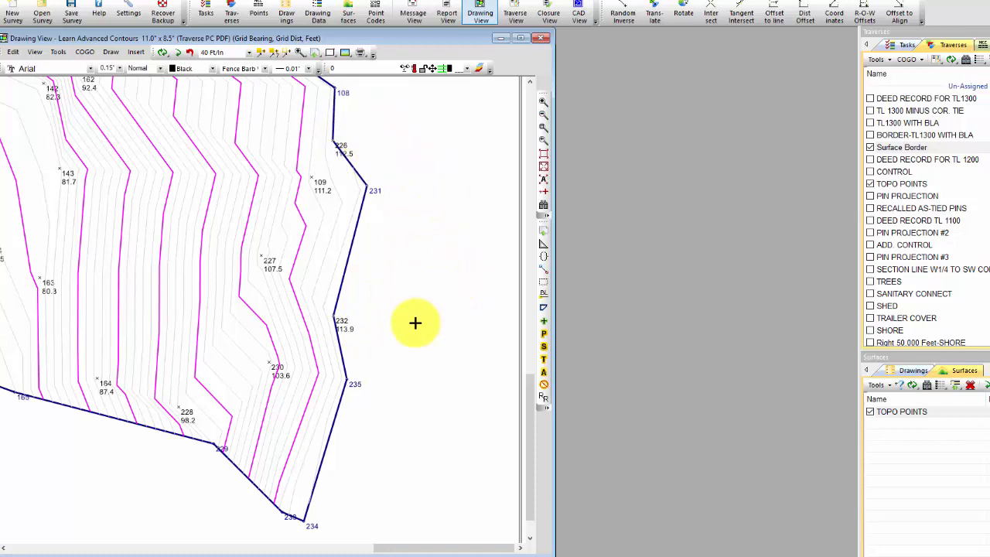
pyautogui.click(346, 327)
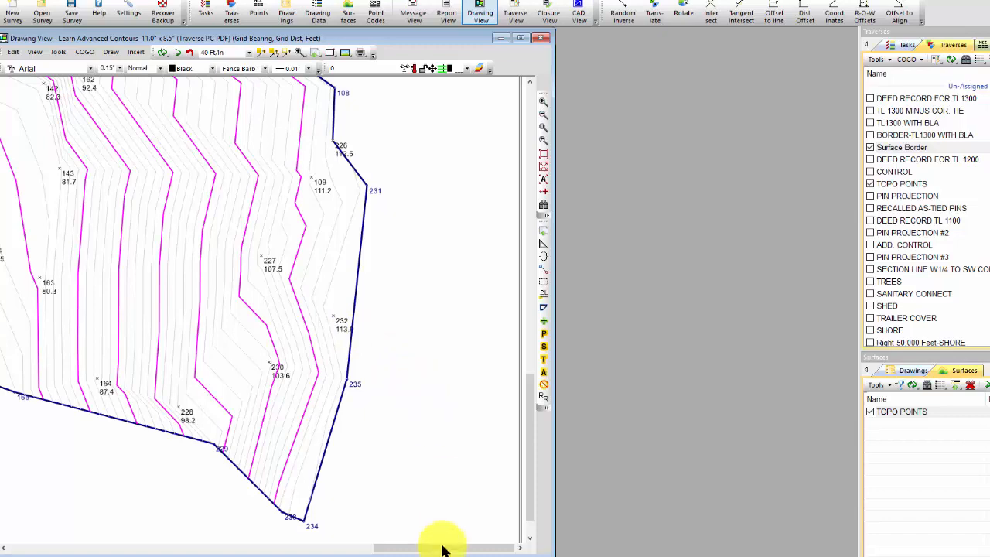
# - Reroute the surface border on the northeast side by adding point 102 and removing point 103, and inspect the rest of the border
pyautogui.moveTo(440, 549); pyautogui.dragTo(187, 549)
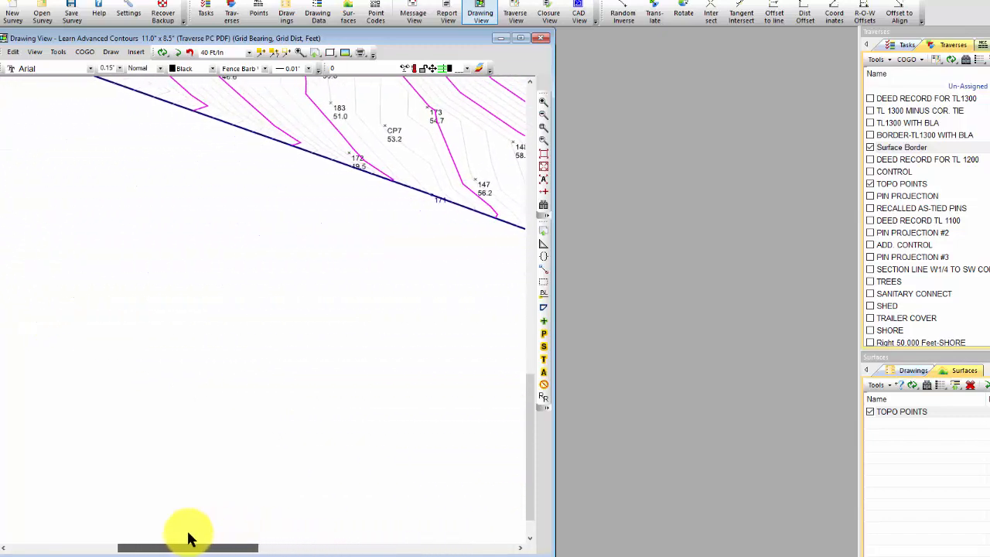
pyautogui.moveTo(530, 464); pyautogui.dragTo(520, 403)
pyautogui.scroll(-1, 119, 386)
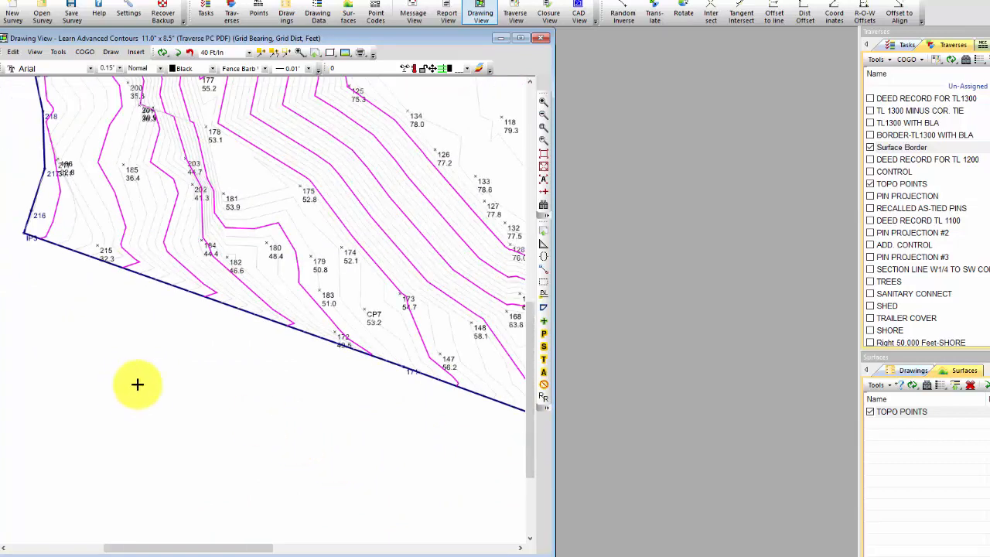
pyautogui.moveTo(181, 380)
pyautogui.mouseDown(button='middle')
pyautogui.moveTo(223, 405)
pyautogui.moveTo(241, 389)
pyautogui.moveTo(211, 399)
pyautogui.moveTo(175, 387)
pyautogui.moveTo(159, 341)
pyautogui.moveTo(177, 309)
pyautogui.moveTo(203, 316)
pyautogui.moveTo(144, 290)
pyautogui.moveTo(132, 303)
pyautogui.mouseUp(button='middle')
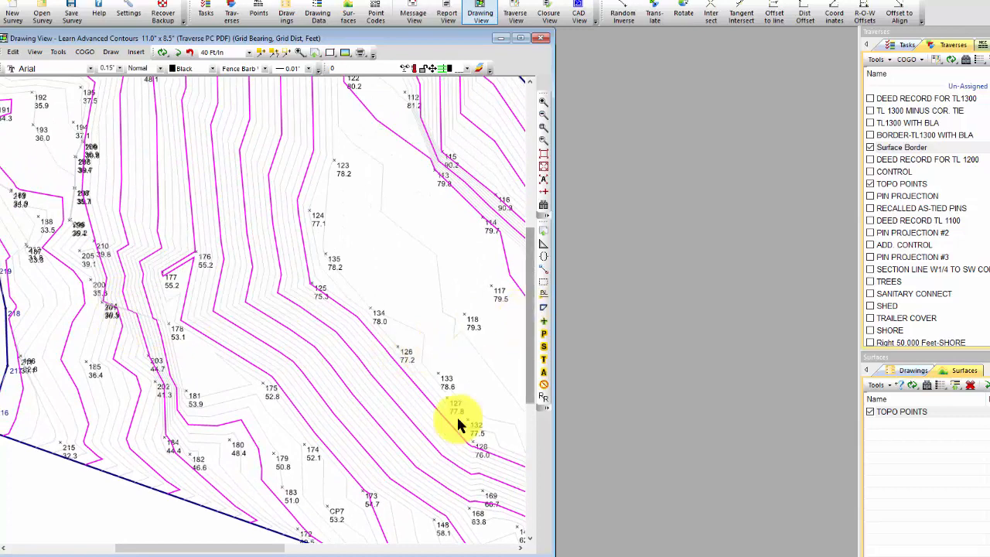
pyautogui.moveTo(266, 548); pyautogui.dragTo(232, 551)
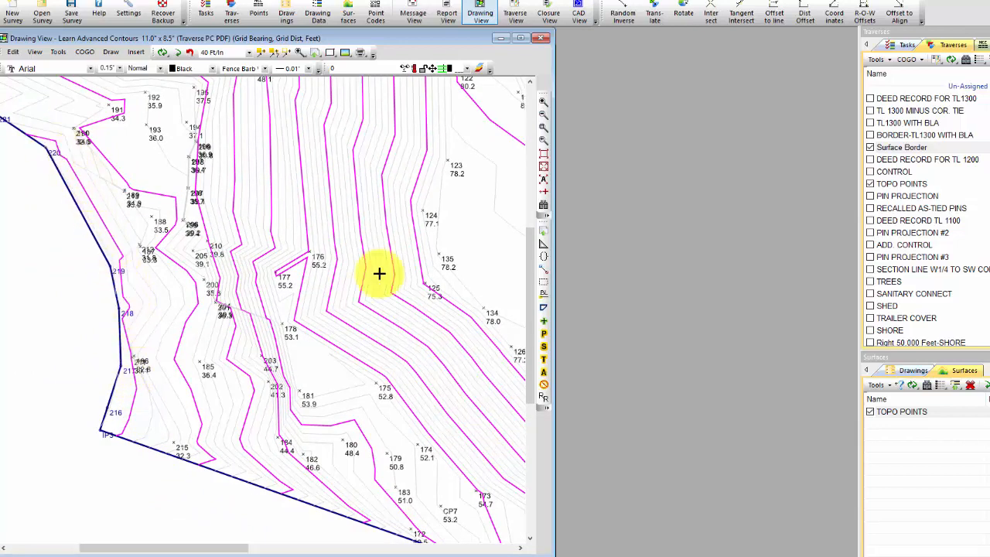
pyautogui.moveTo(533, 335)
pyautogui.mouseDown()
pyautogui.moveTo(520, 282)
pyautogui.moveTo(570, 209)
pyautogui.mouseUp()
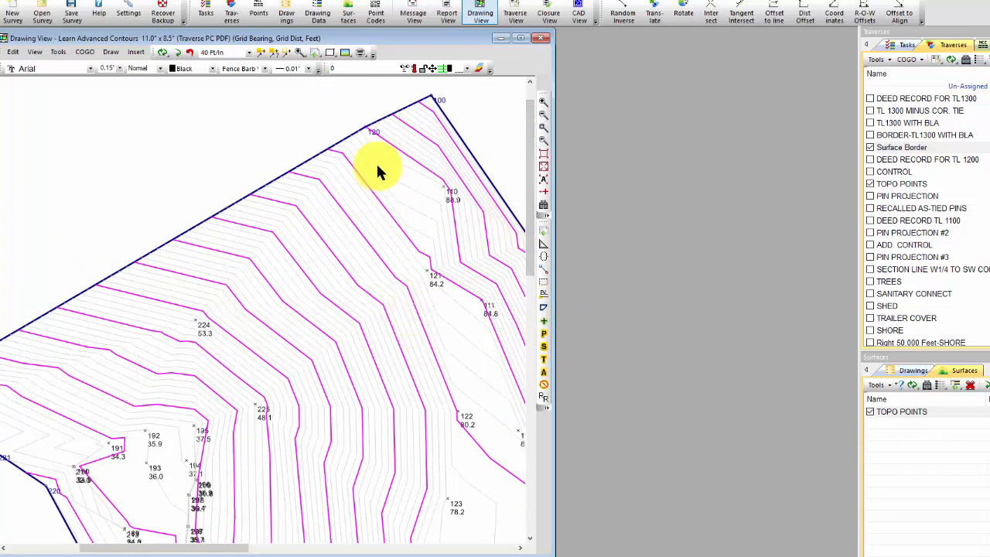
pyautogui.moveTo(226, 547); pyautogui.dragTo(320, 534)
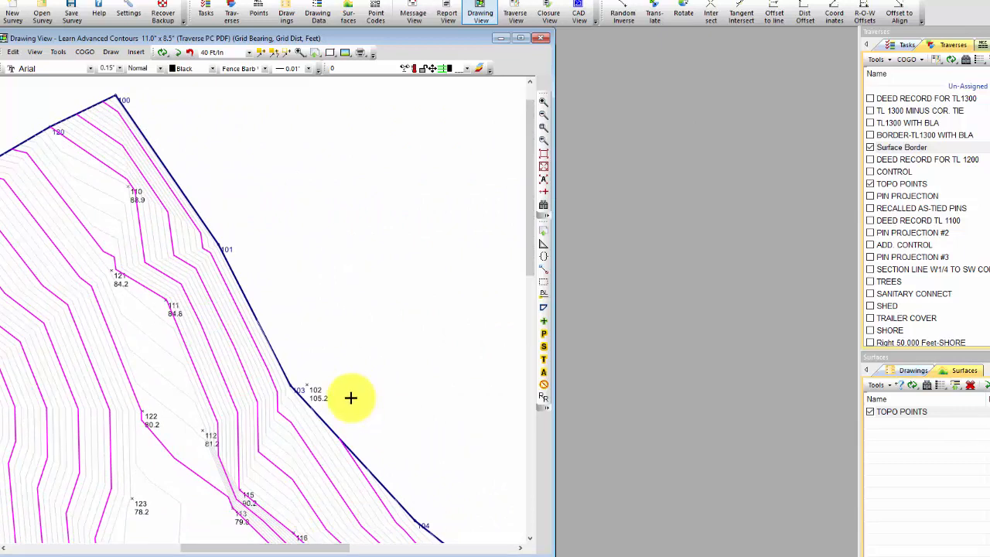
pyautogui.moveTo(321, 395)
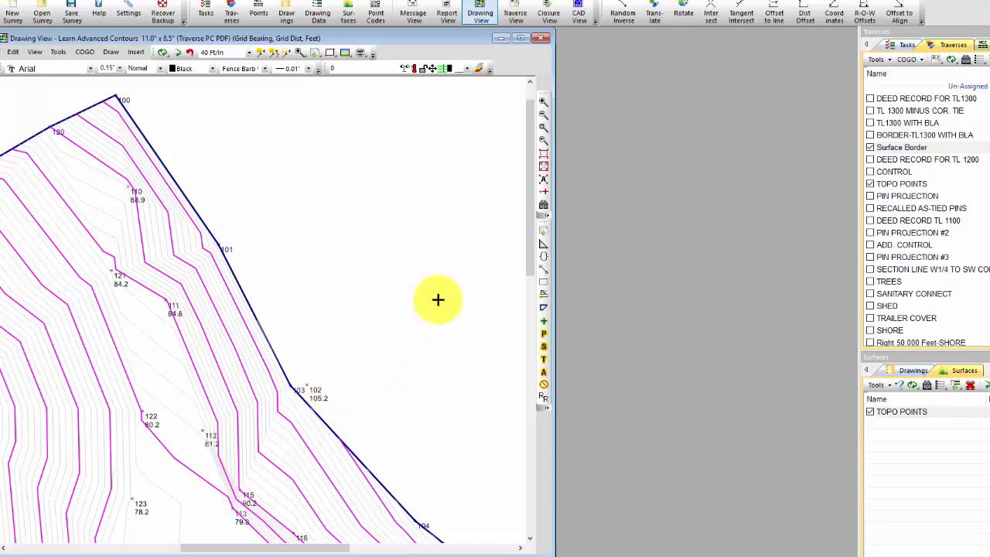
pyautogui.click(316, 392)
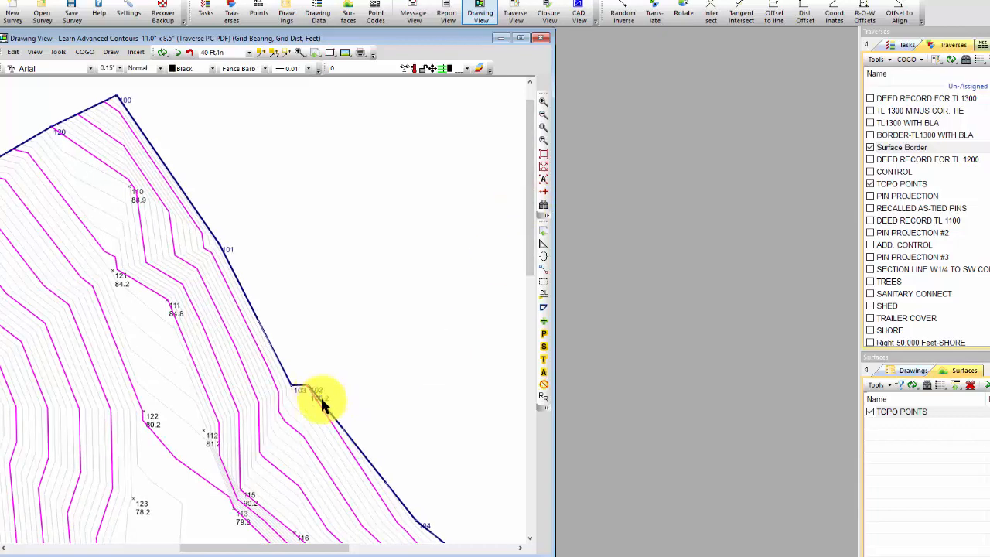
pyautogui.moveTo(299, 390)
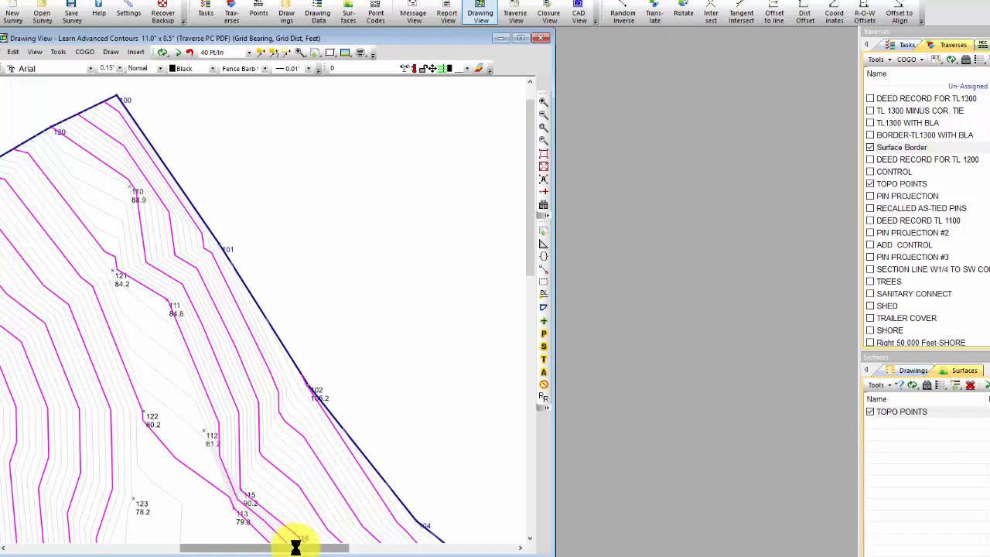
pyautogui.moveTo(295, 546); pyautogui.dragTo(322, 546)
pyautogui.moveTo(530, 241); pyautogui.dragTo(544, 311)
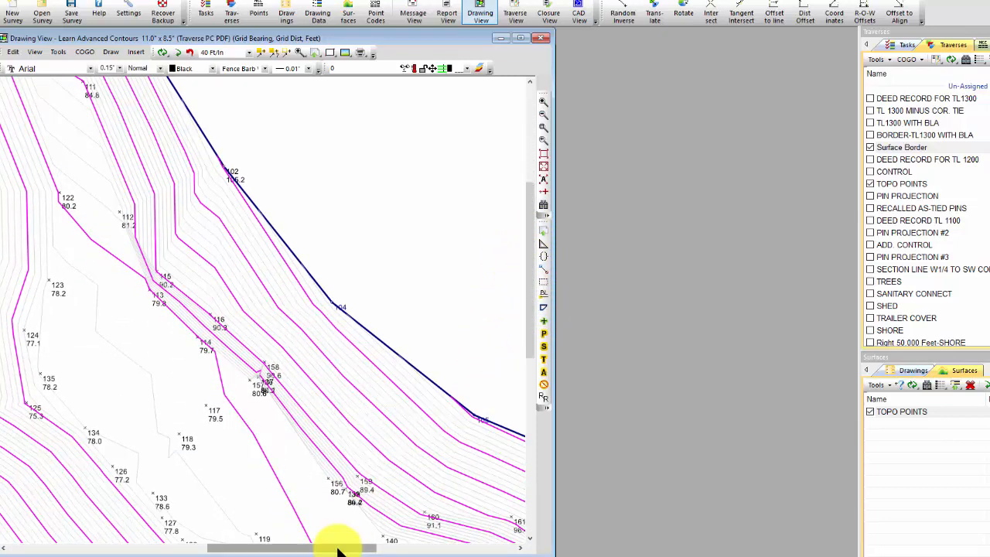
pyautogui.moveTo(337, 547)
pyautogui.mouseDown()
pyautogui.moveTo(405, 469)
pyautogui.moveTo(413, 524)
pyautogui.mouseUp()
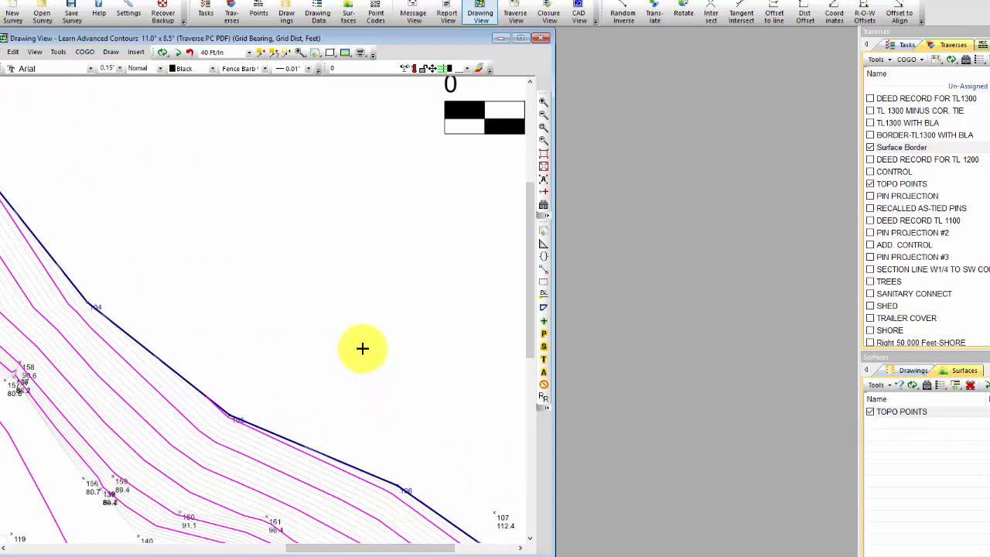
# - Show the whole drawing, hide the Surface Border traverse, and check the webinar agenda in the browser before returning to the drawing
pyautogui.click(543, 163)
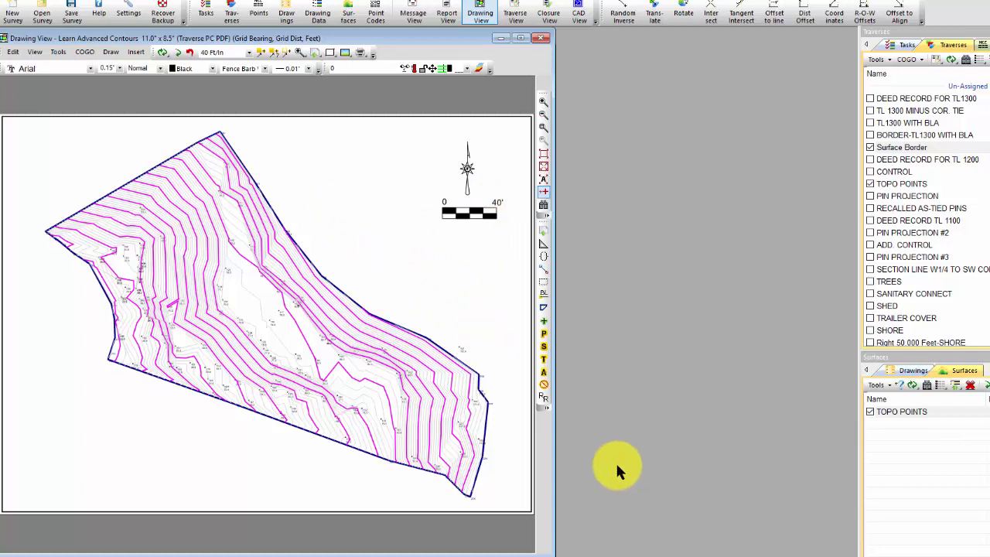
pyautogui.click(901, 154)
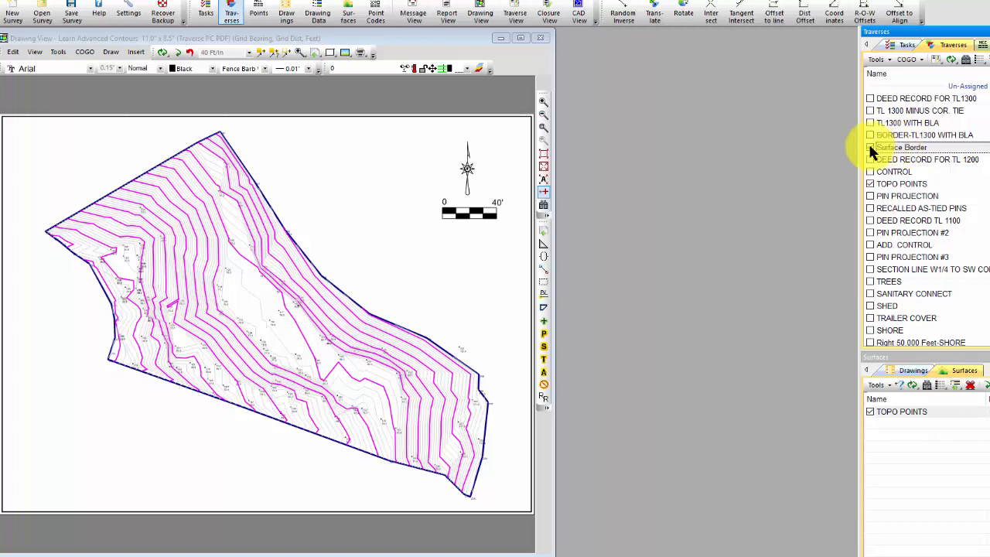
pyautogui.click(870, 147)
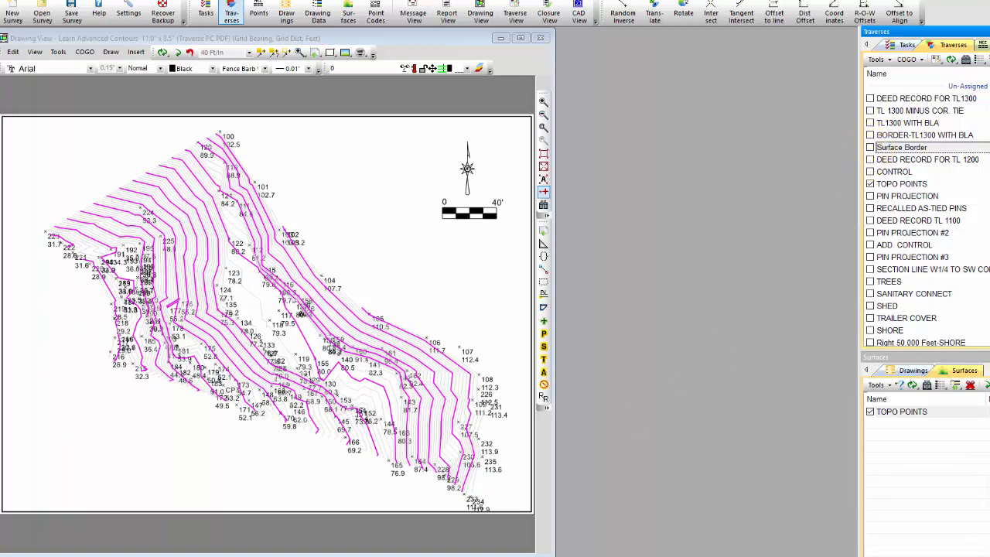
pyautogui.hotkey('alt', 'Tab')
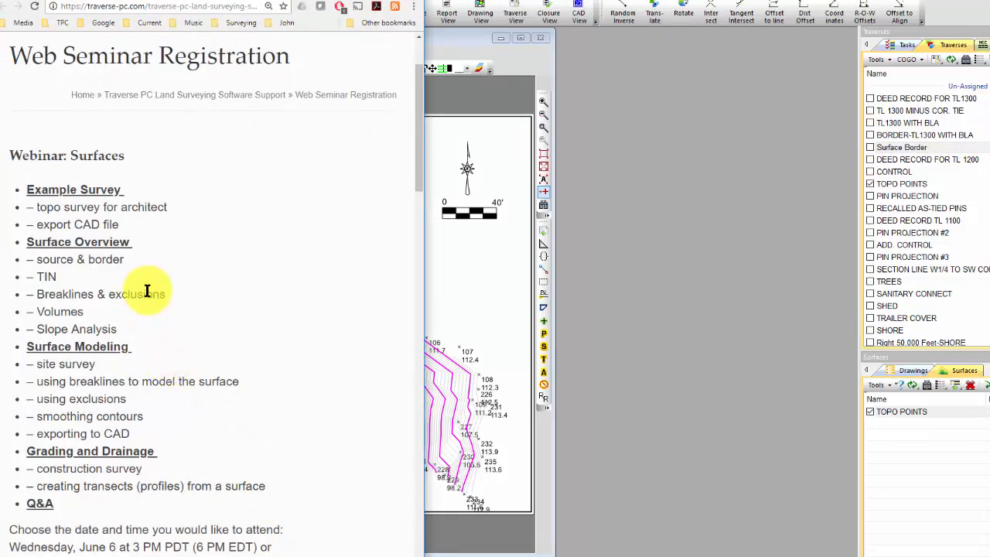
pyautogui.click(486, 277)
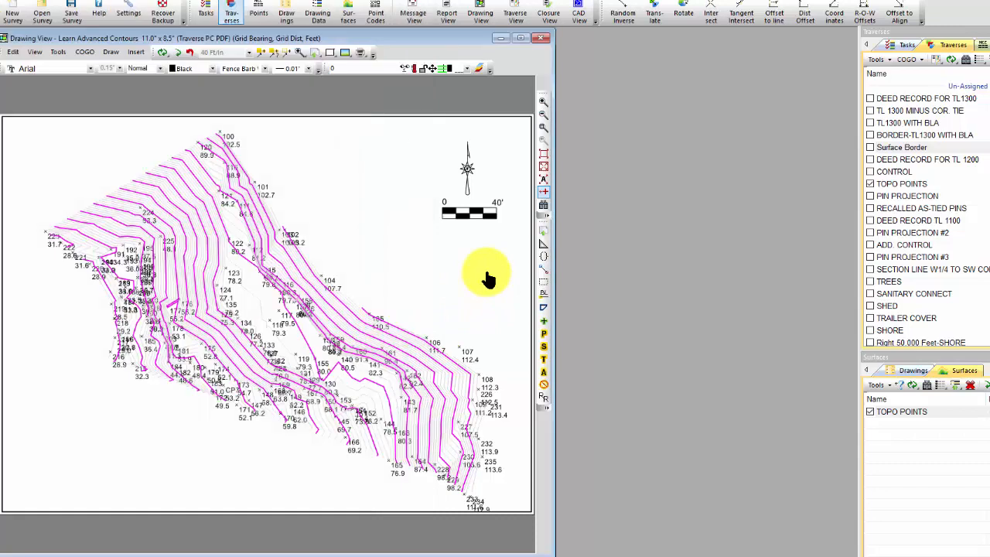
# - Examine the TOPO POINTS contours from point 100 down to point 155, and switch the drawing to the thinner line and smaller label display
pyautogui.click(543, 127)
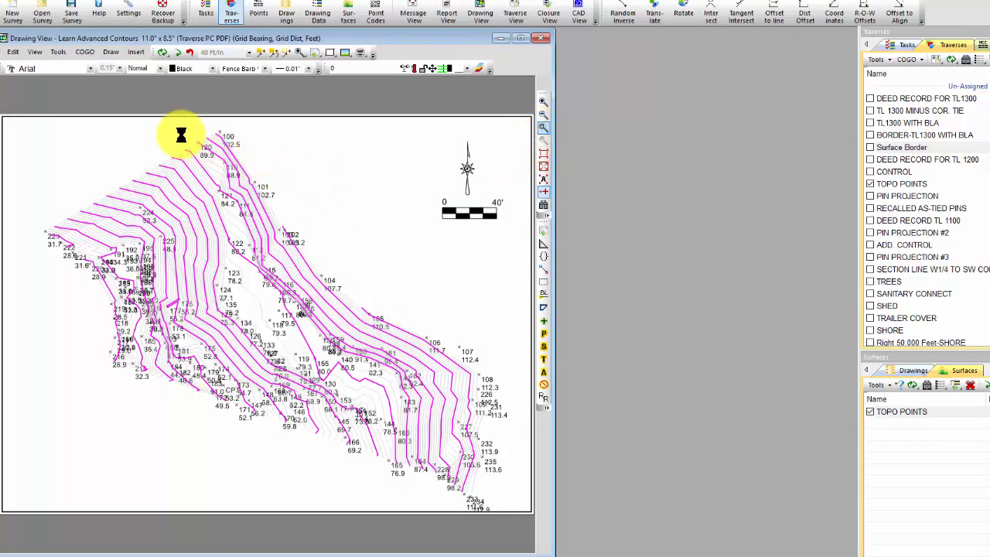
pyautogui.moveTo(177, 132); pyautogui.dragTo(319, 258)
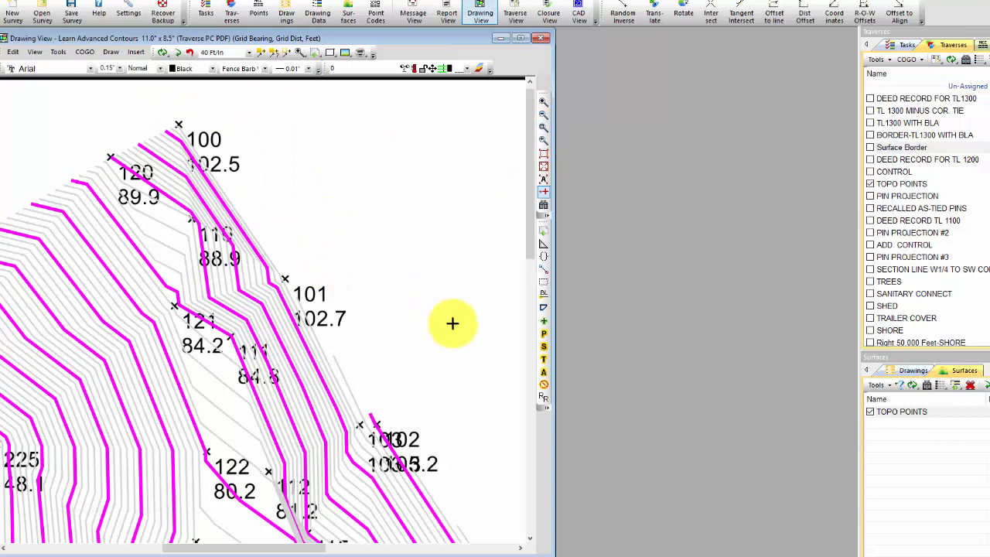
pyautogui.moveTo(459, 327); pyautogui.dragTo(423, 139, button='middle')
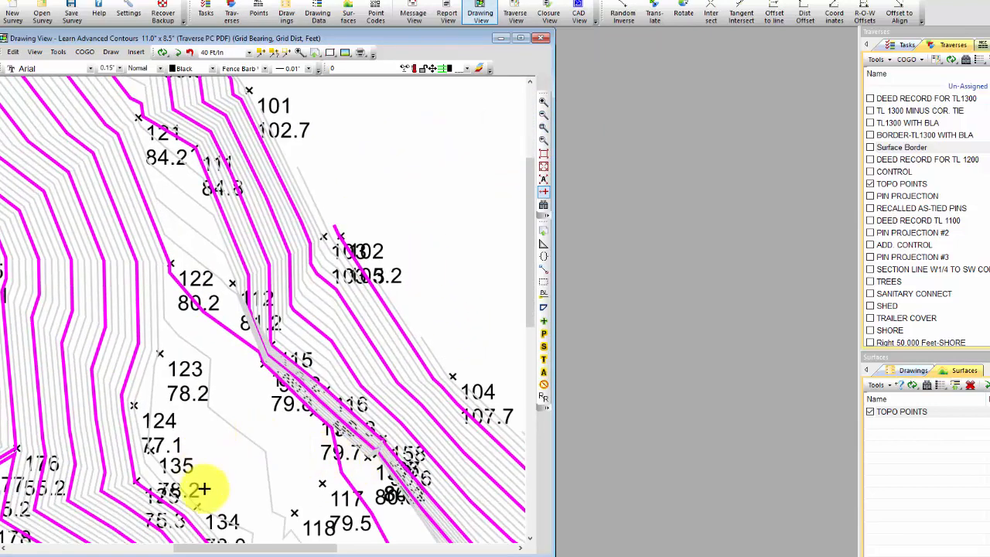
pyautogui.moveTo(270, 453)
pyautogui.mouseDown(button='middle')
pyautogui.moveTo(266, 410)
pyautogui.moveTo(207, 261)
pyautogui.mouseUp(button='middle')
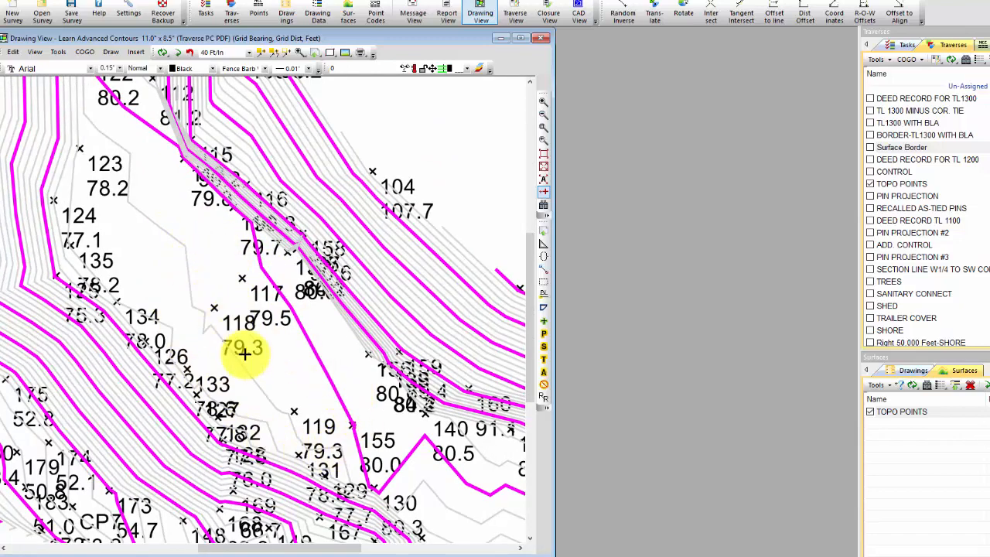
pyautogui.moveTo(188, 227)
pyautogui.mouseDown(button='middle')
pyautogui.moveTo(325, 454)
pyautogui.moveTo(354, 541)
pyautogui.mouseUp(button='middle')
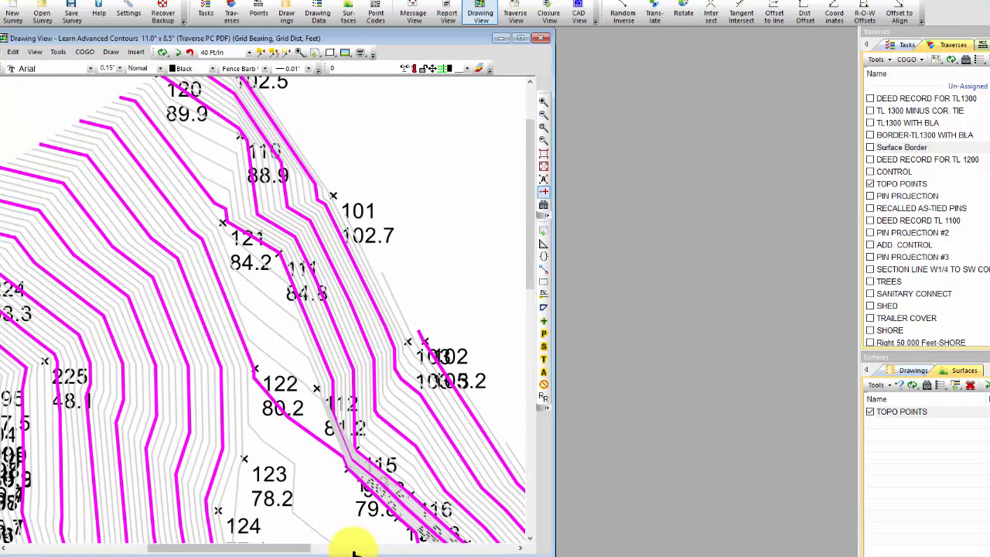
pyautogui.moveTo(275, 352); pyautogui.dragTo(294, 435, button='middle')
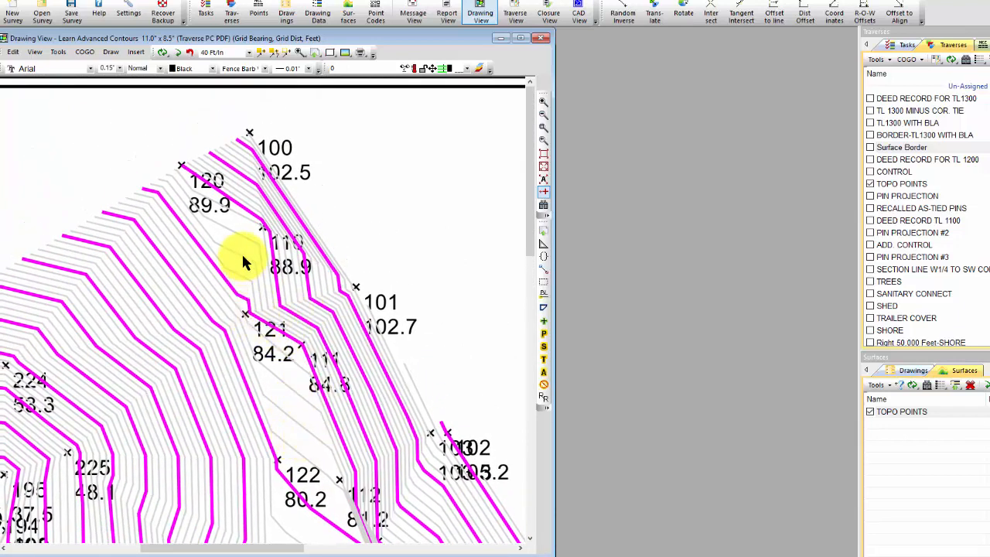
pyautogui.moveTo(242, 258)
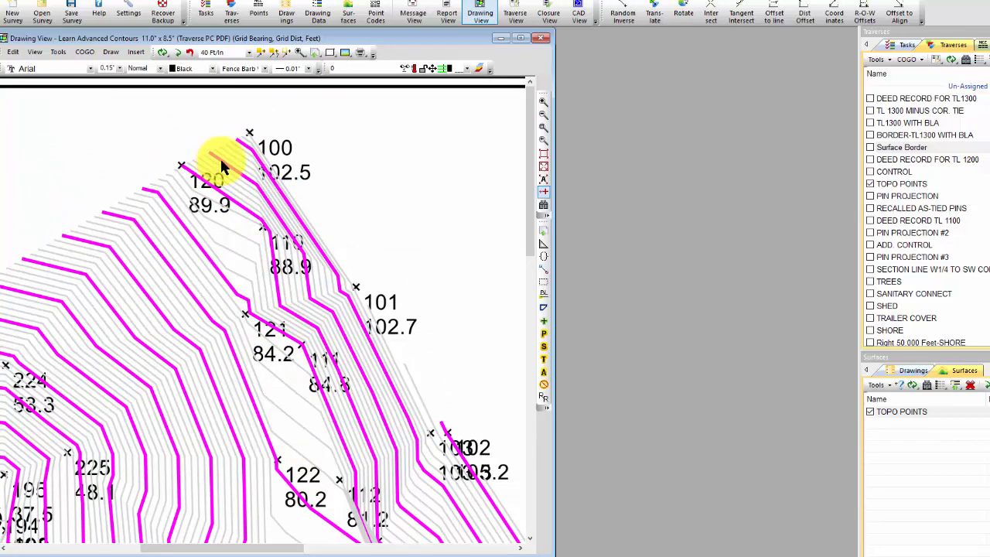
pyautogui.moveTo(232, 155)
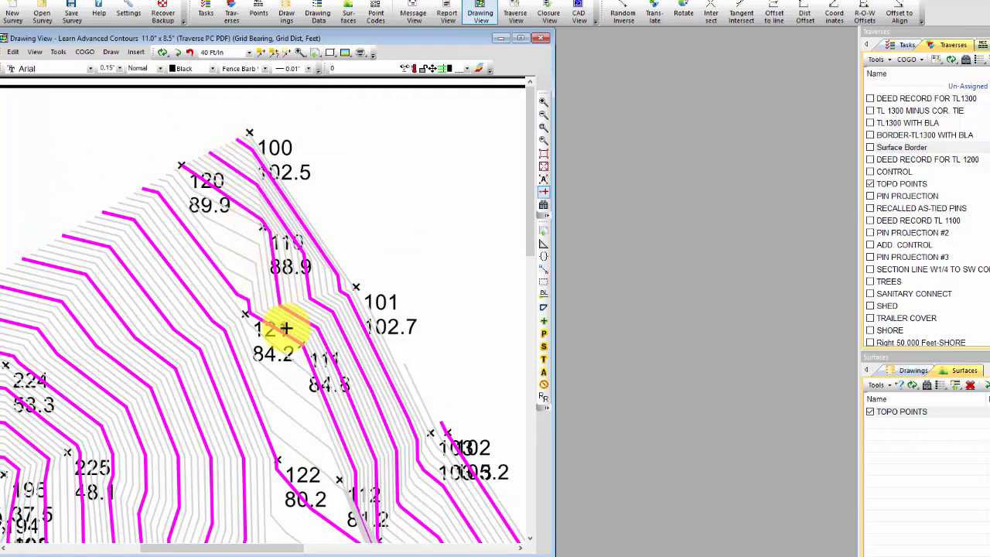
pyautogui.moveTo(286, 332)
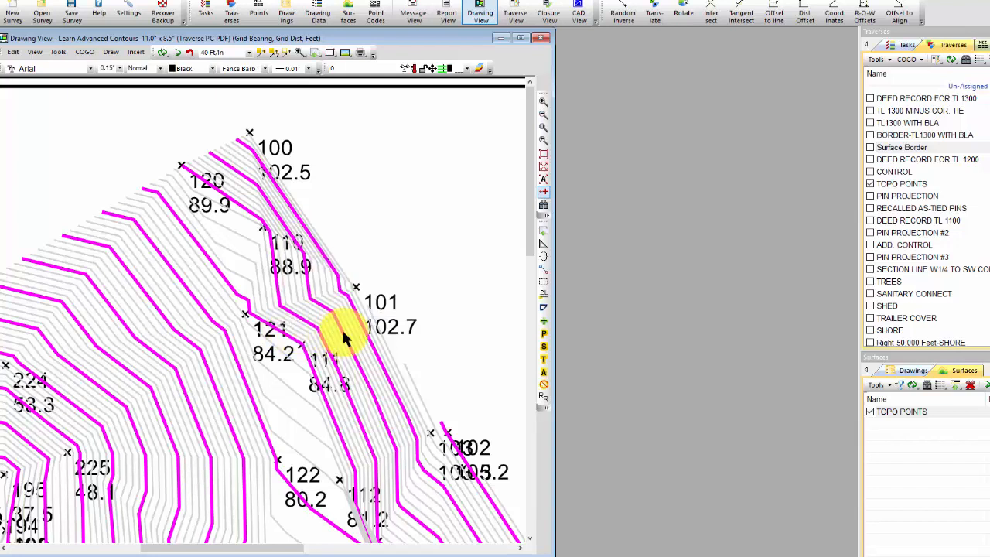
pyautogui.moveTo(344, 338)
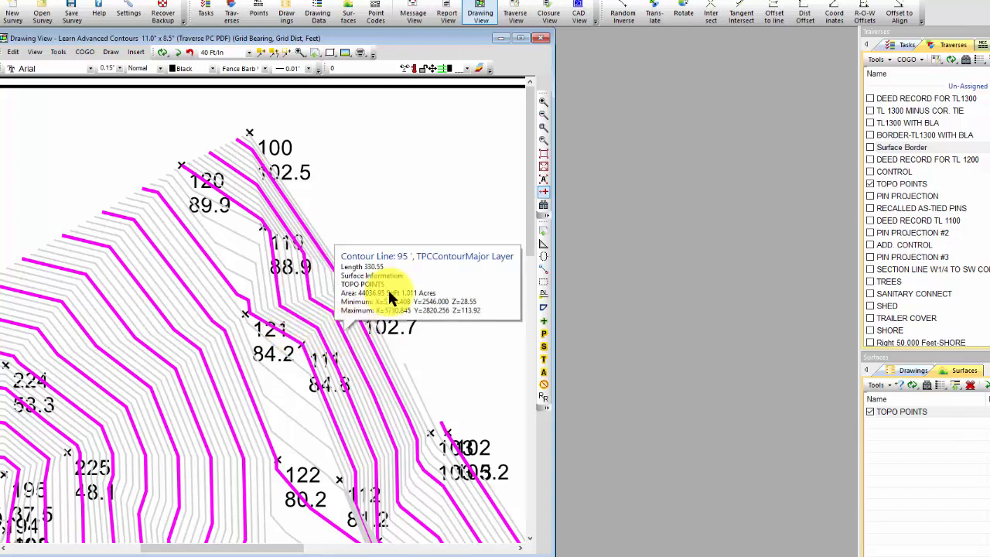
pyautogui.click(544, 197)
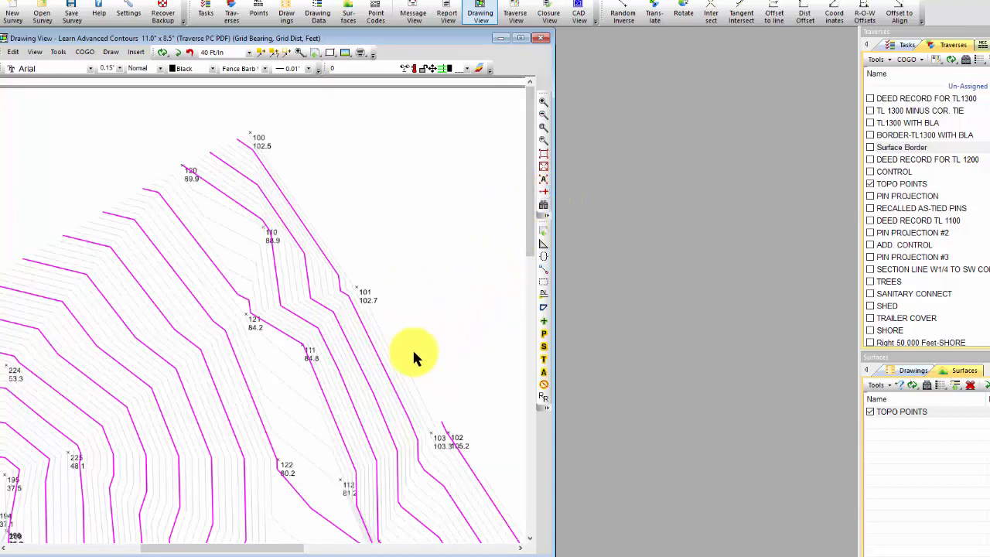
# - Open the TOPO POINTS surface settings and turn off drawing of the minor contours
pyautogui.doubleClick(352, 348)
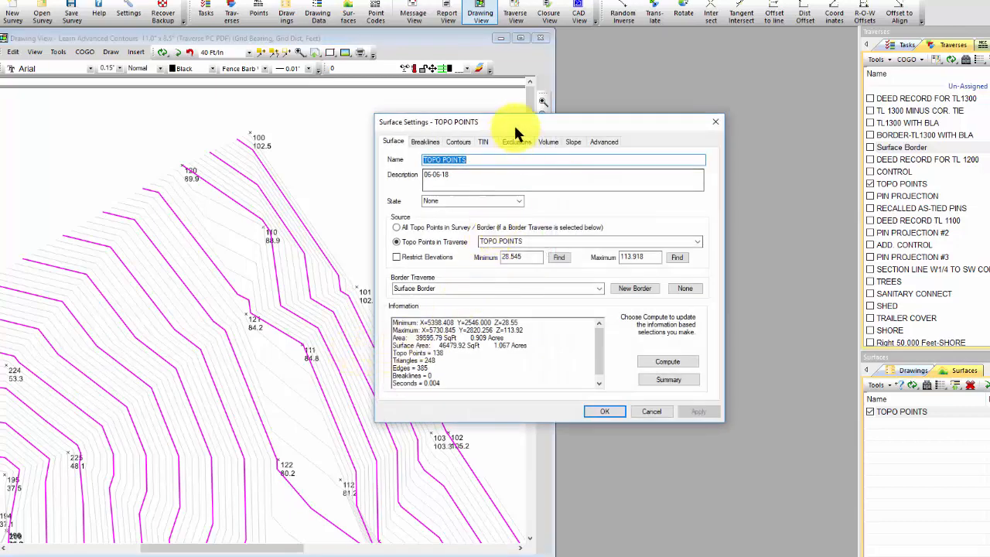
pyautogui.moveTo(514, 123); pyautogui.dragTo(633, 50)
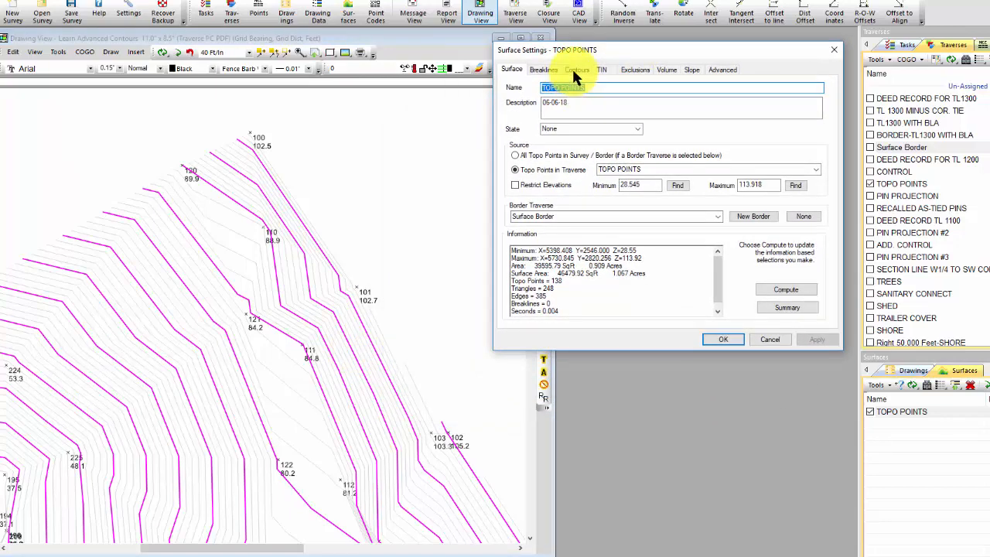
pyautogui.click(577, 70)
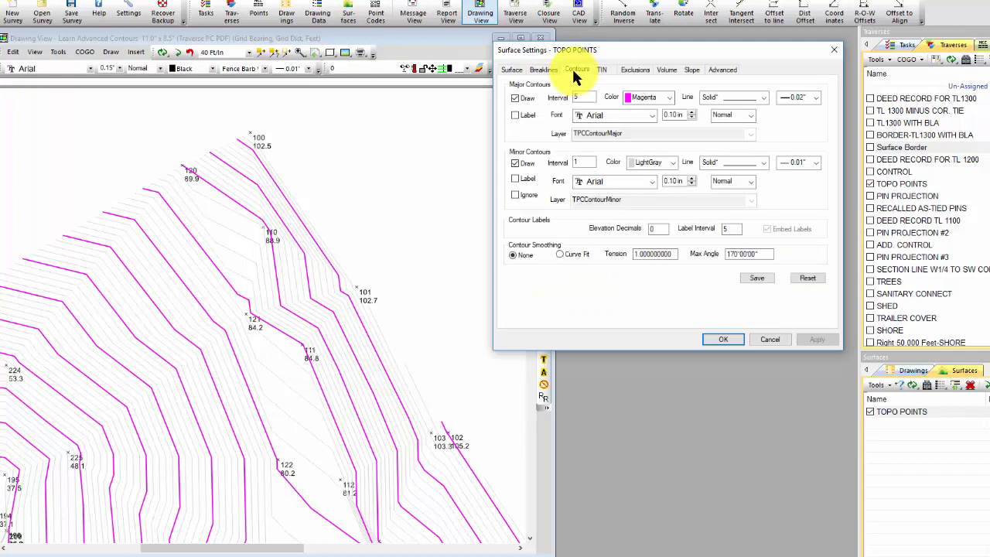
pyautogui.click(517, 165)
pyautogui.click(809, 340)
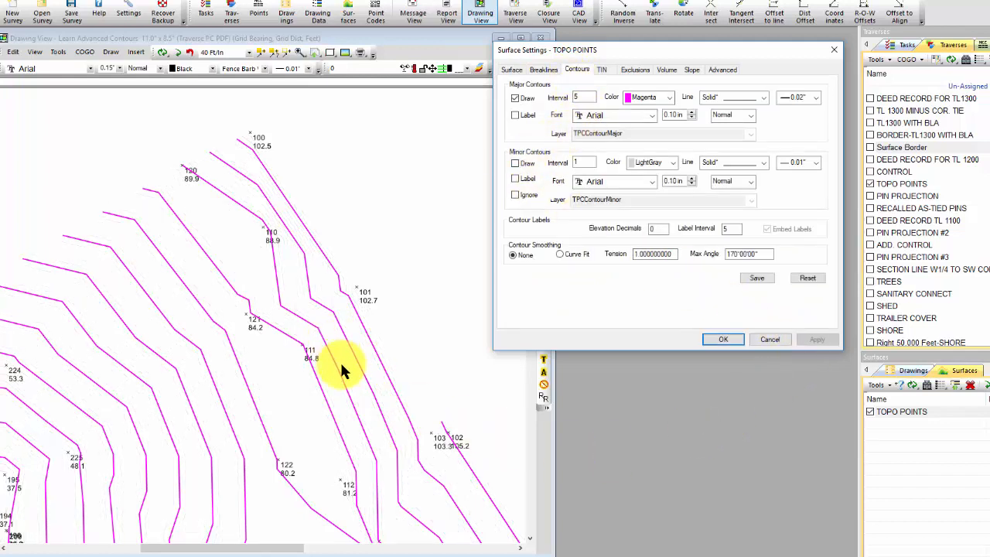
# - Turn on drawing of the TIN and the breaklines for the TOPO POINTS surface
pyautogui.click(602, 70)
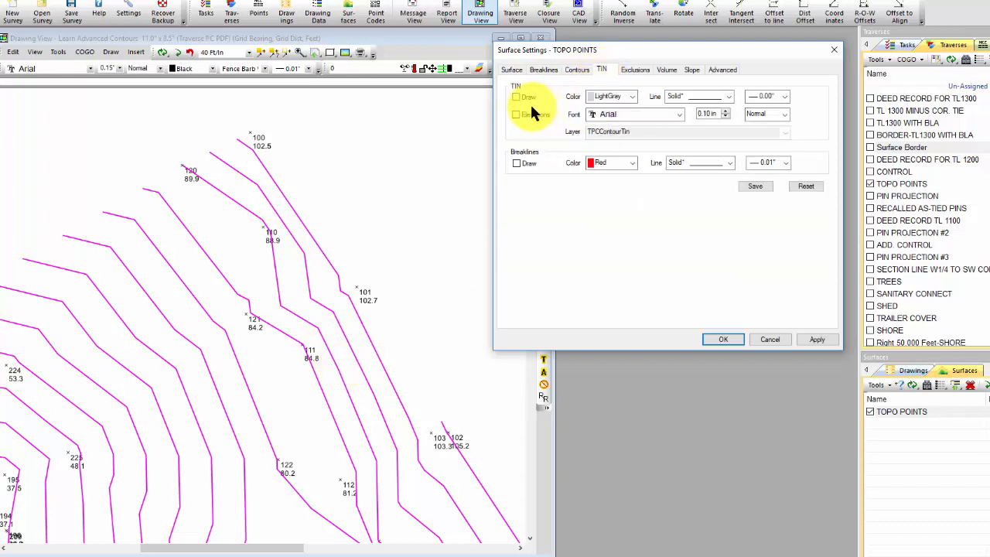
pyautogui.click(516, 96)
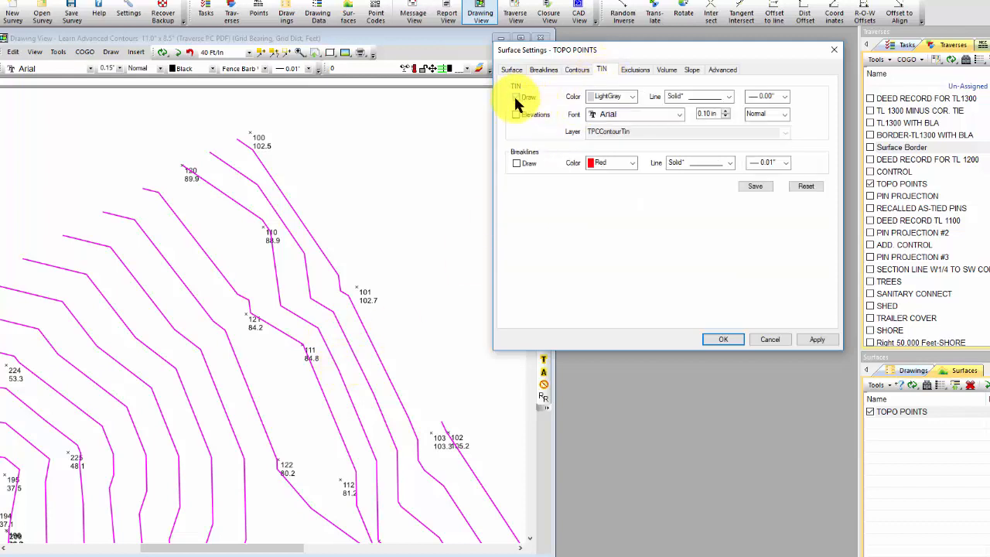
pyautogui.click(516, 164)
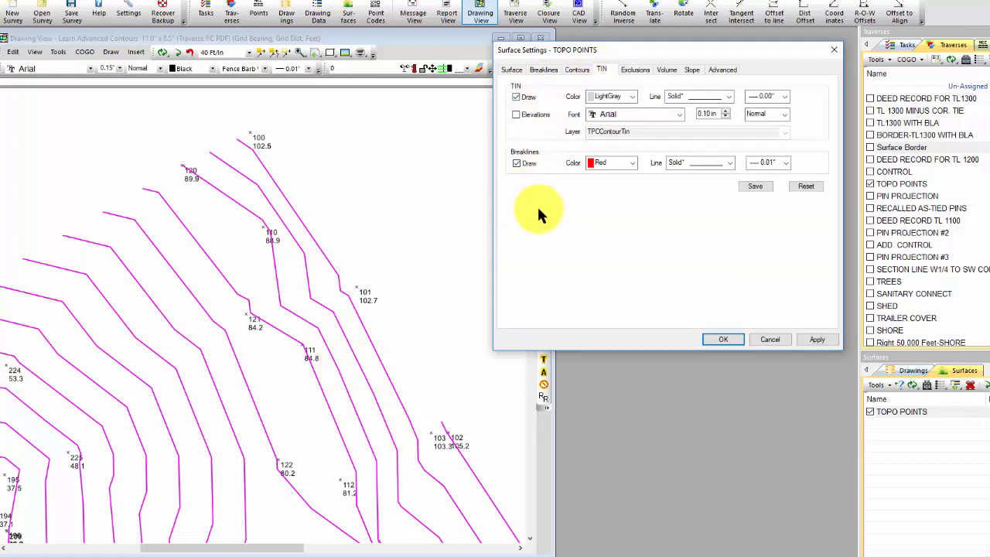
pyautogui.click(812, 340)
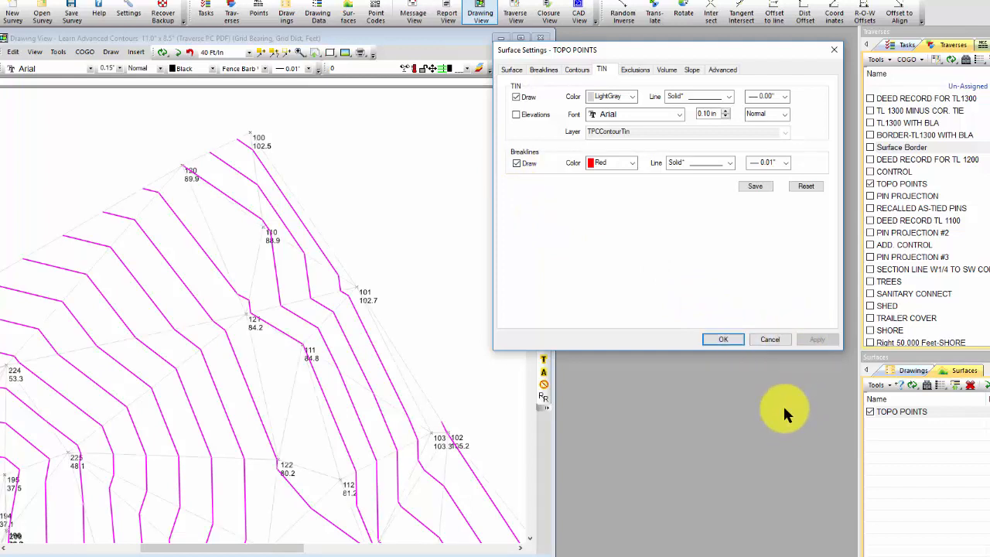
pyautogui.click(723, 339)
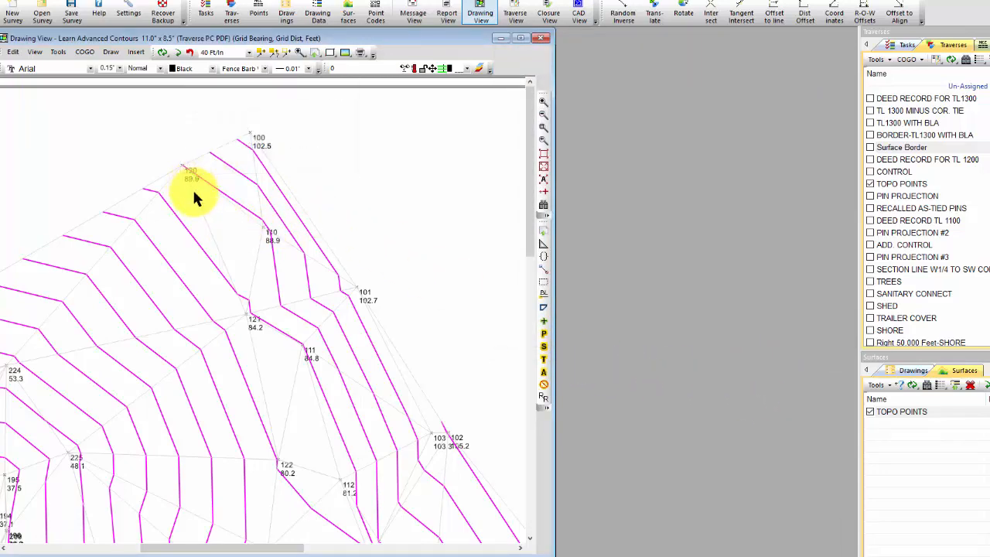
pyautogui.moveTo(237, 298)
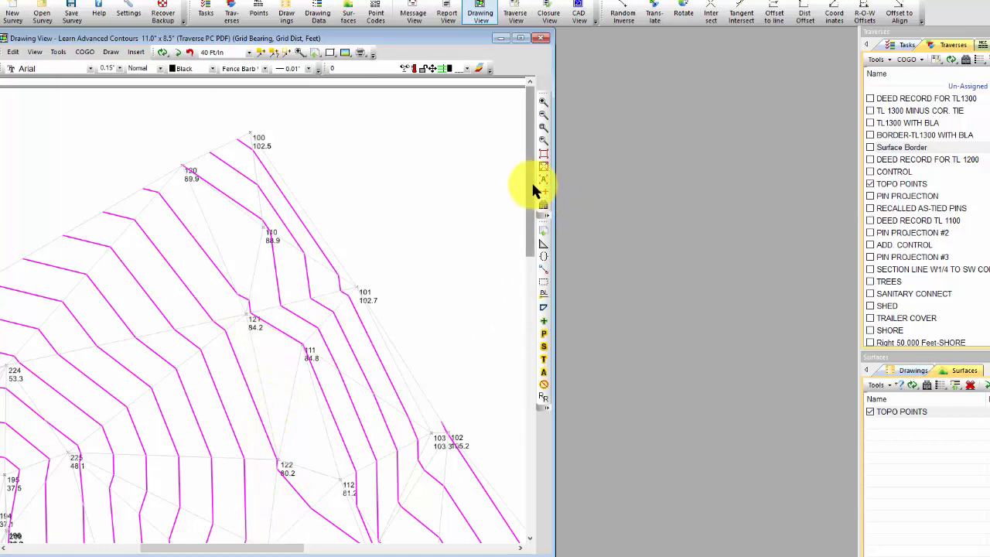
pyautogui.moveTo(530, 160); pyautogui.dragTo(529, 194)
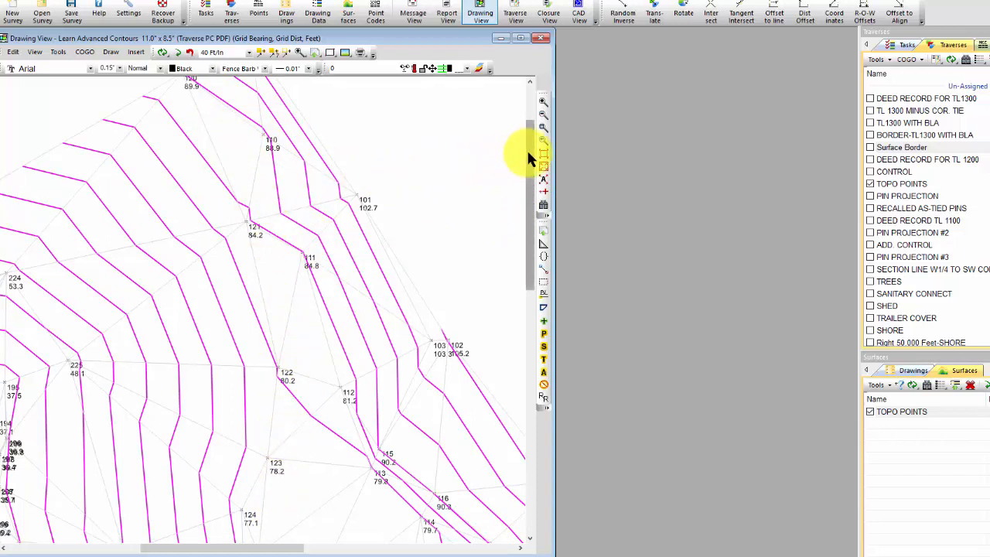
pyautogui.scroll(1, 525, 148)
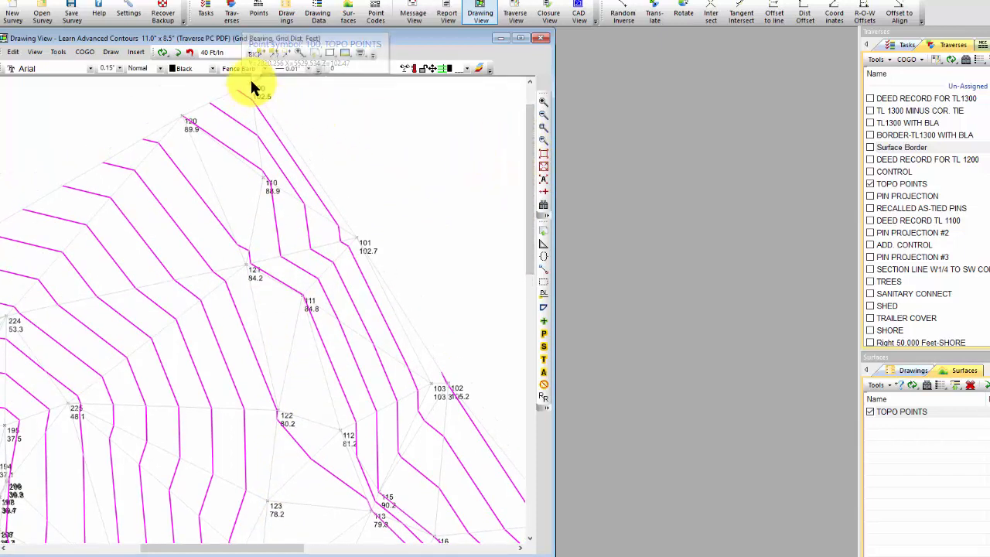
pyautogui.rightClick(280, 242)
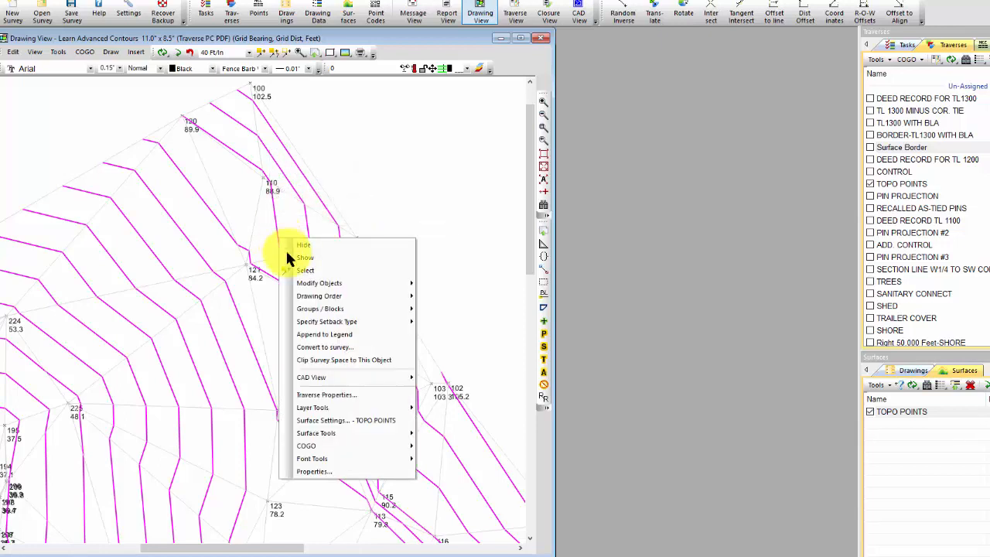
pyautogui.moveTo(331, 433)
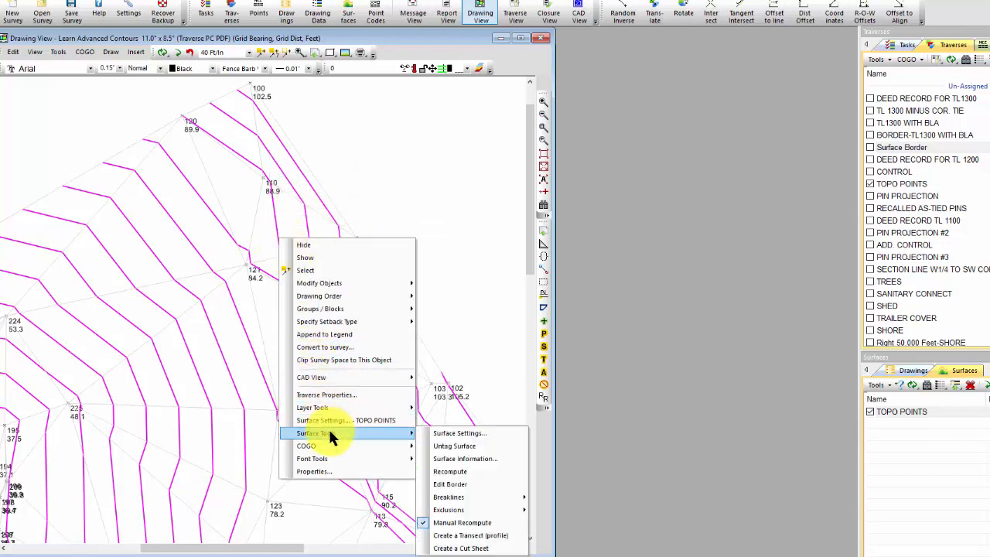
pyautogui.moveTo(451, 503)
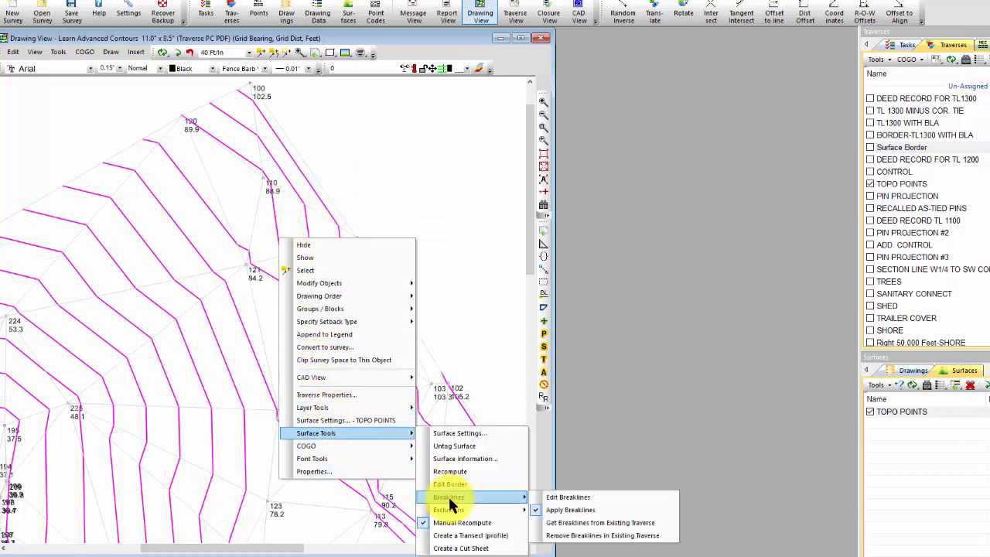
pyautogui.click(570, 499)
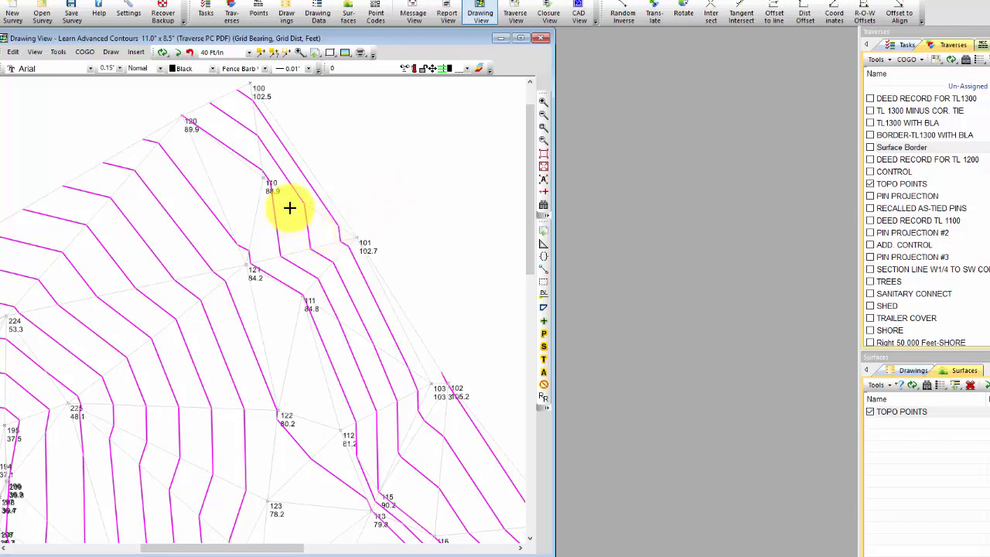
# - Edit the TOPO POINTS breaklines with recomputing during editing enabled, and add a breakline from point 110 to point 111
pyautogui.rightClick(317, 330)
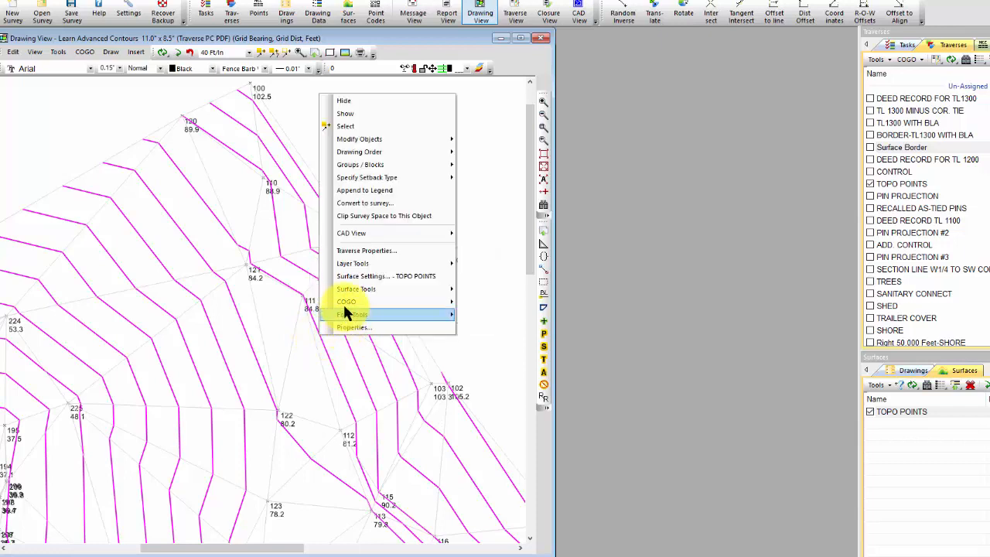
pyautogui.moveTo(345, 292)
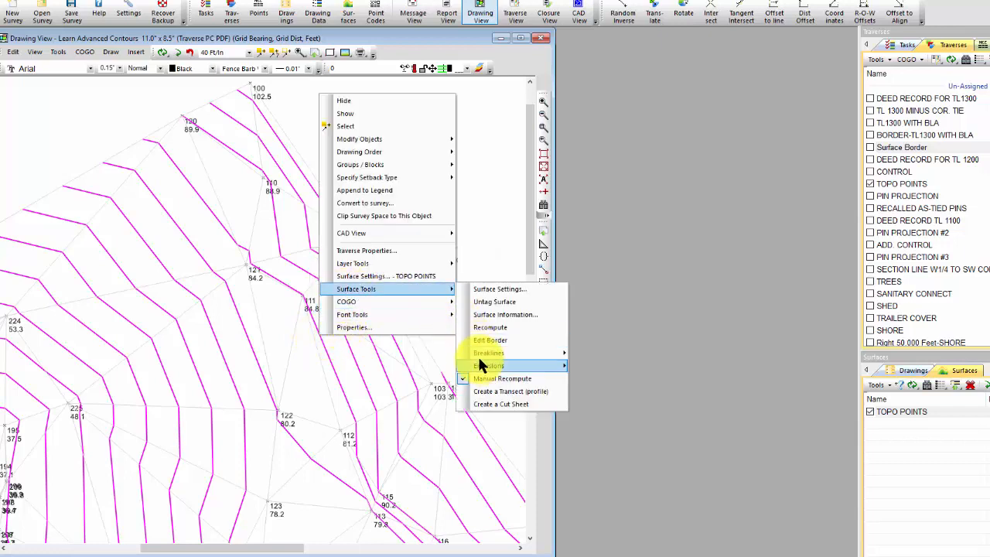
pyautogui.moveTo(485, 353)
pyautogui.click(600, 353)
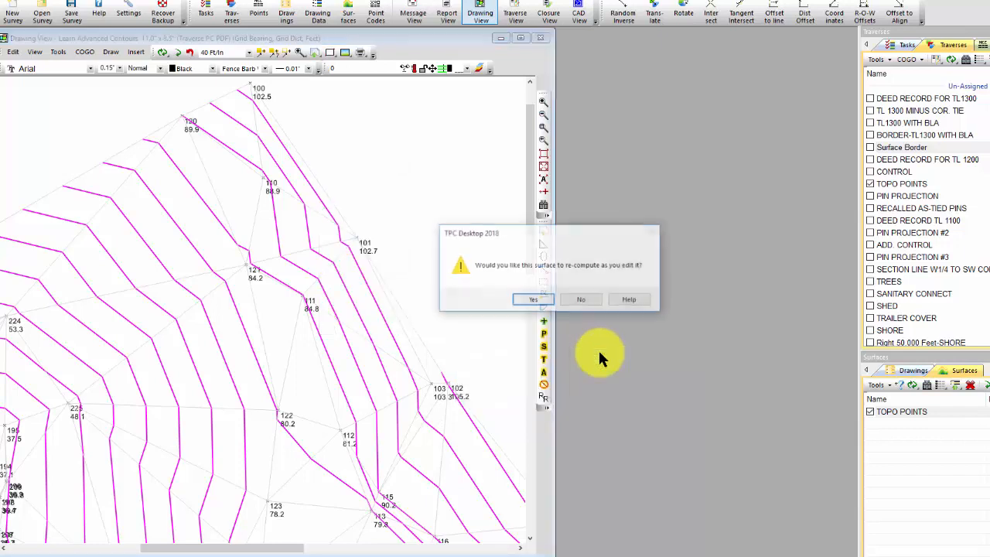
pyautogui.click(533, 302)
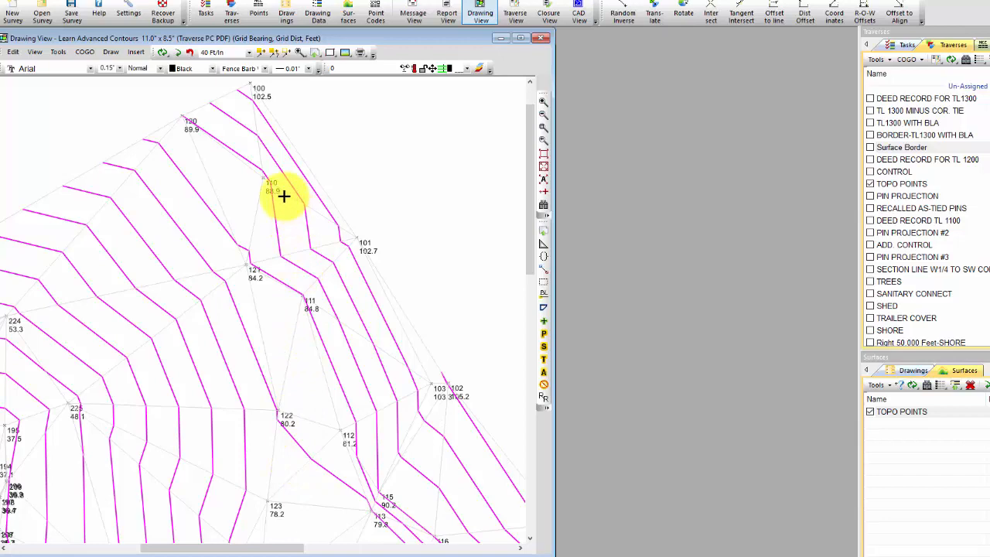
pyautogui.moveTo(279, 191)
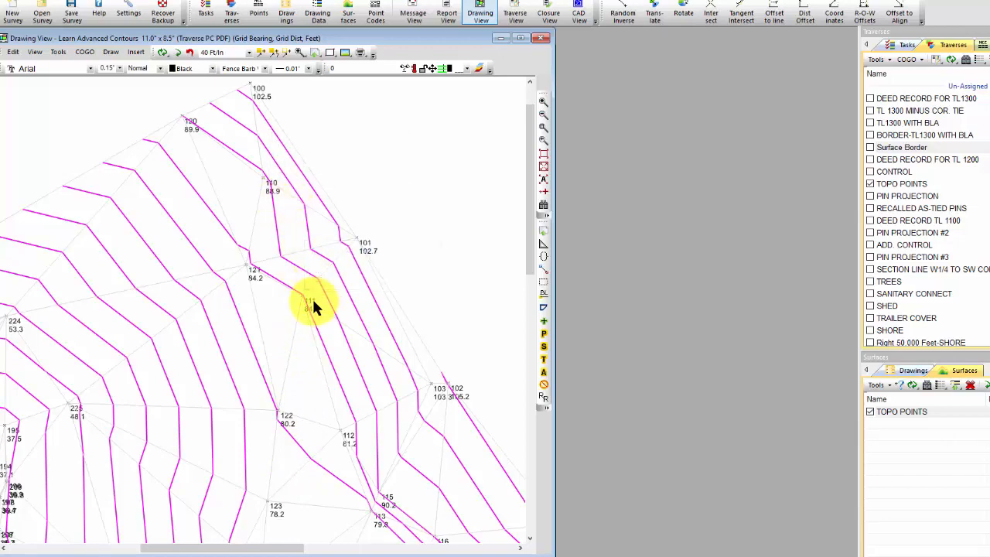
pyautogui.moveTo(287, 253)
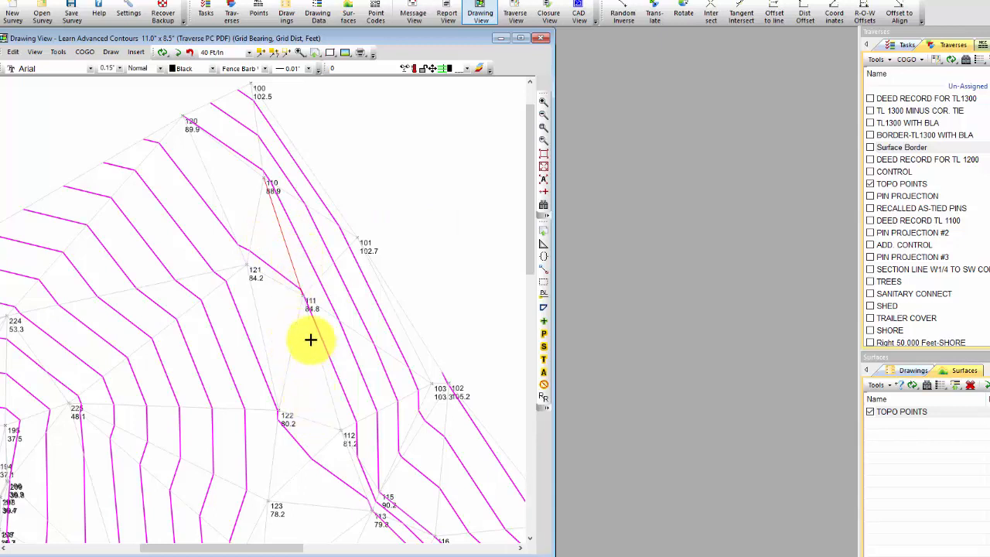
# - Turn on drawing of the minor contours in the TOPO POINTS surface settings
pyautogui.moveTo(529, 153); pyautogui.dragTo(544, 293)
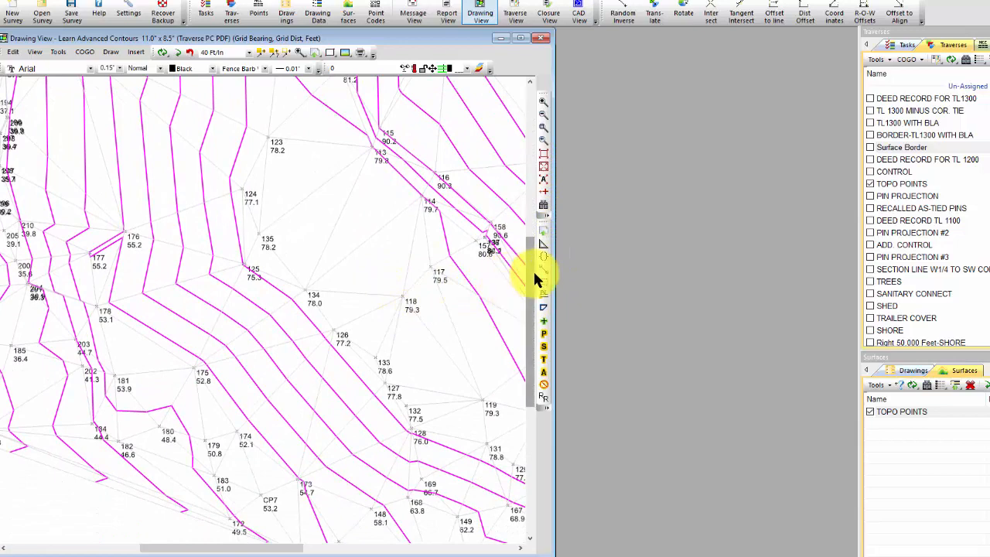
pyautogui.moveTo(532, 271); pyautogui.dragTo(522, 146)
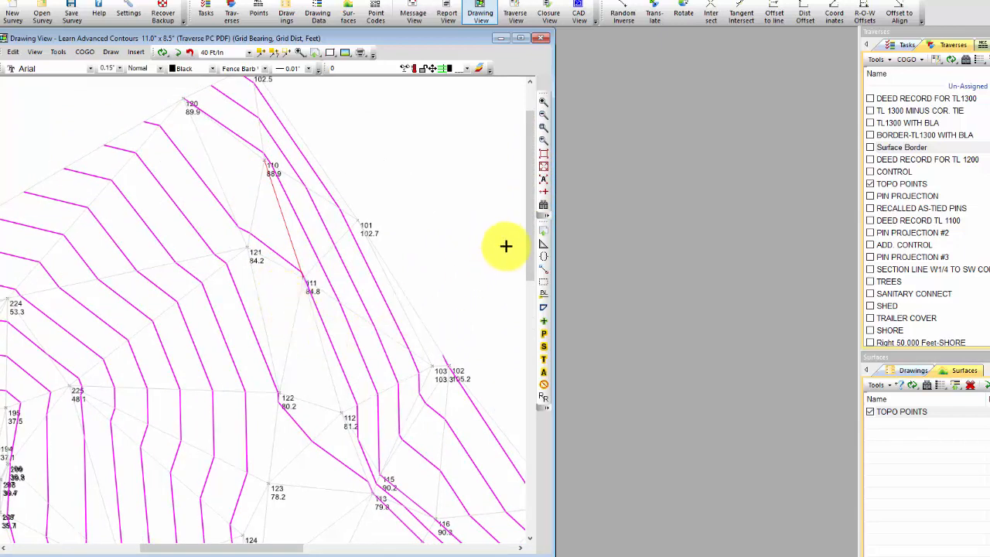
pyautogui.moveTo(487, 327)
pyautogui.mouseDown(button='middle')
pyautogui.moveTo(199, 102)
pyautogui.moveTo(147, 48)
pyautogui.mouseUp(button='middle')
pyautogui.moveTo(424, 283)
pyautogui.mouseDown(button='middle')
pyautogui.moveTo(195, 39)
pyautogui.moveTo(450, 186)
pyautogui.moveTo(124, 106)
pyautogui.mouseUp(button='middle')
pyautogui.moveTo(494, 323); pyautogui.dragTo(427, 99, button='middle')
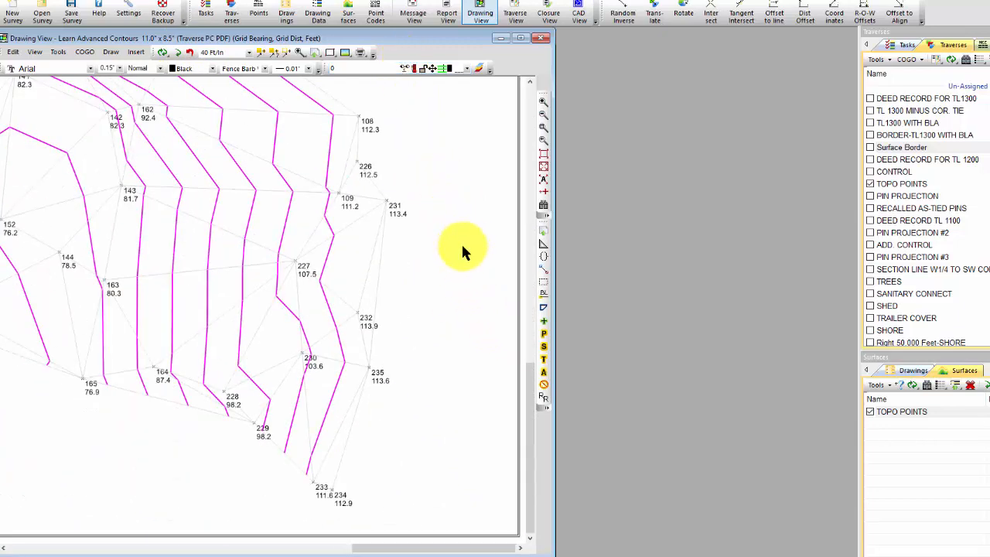
pyautogui.doubleClick(367, 280)
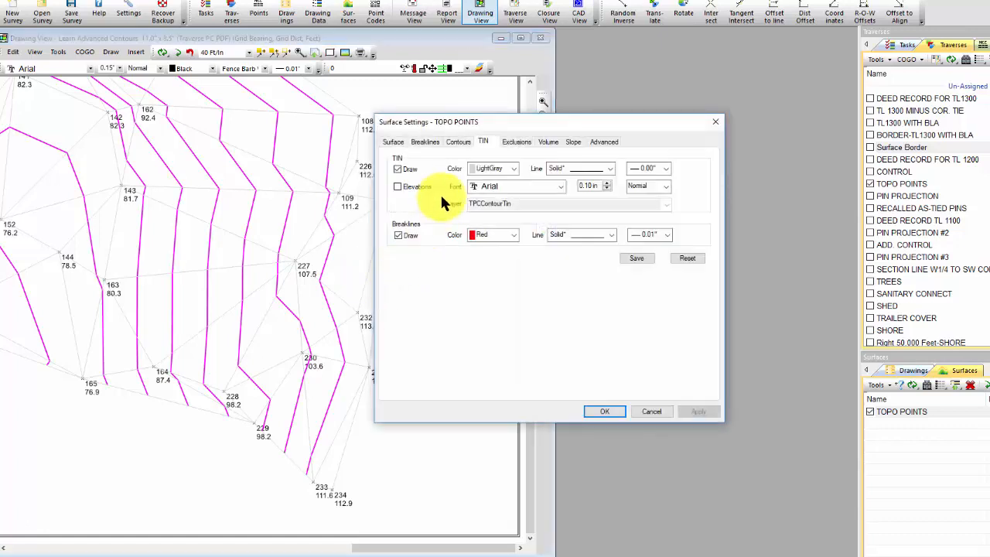
pyautogui.click(460, 142)
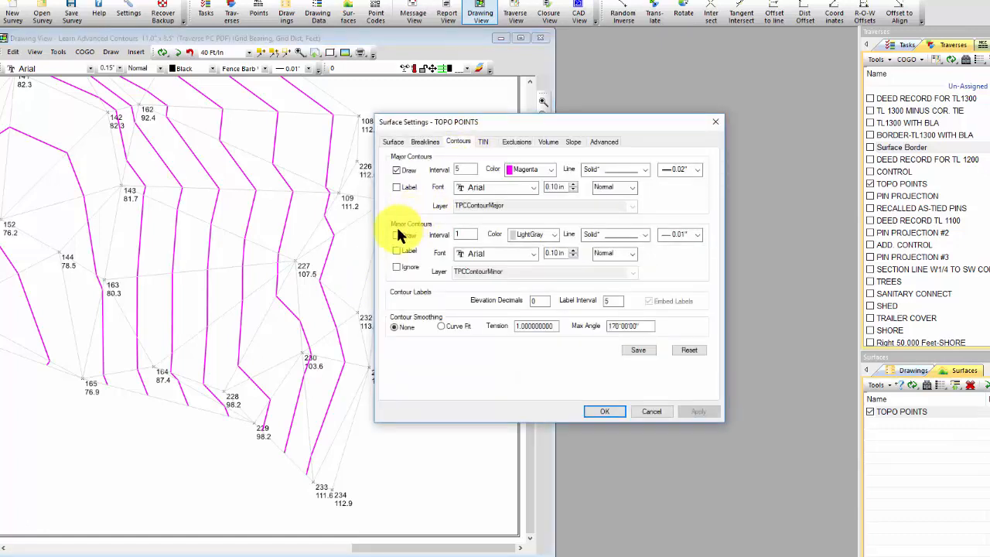
pyautogui.click(603, 412)
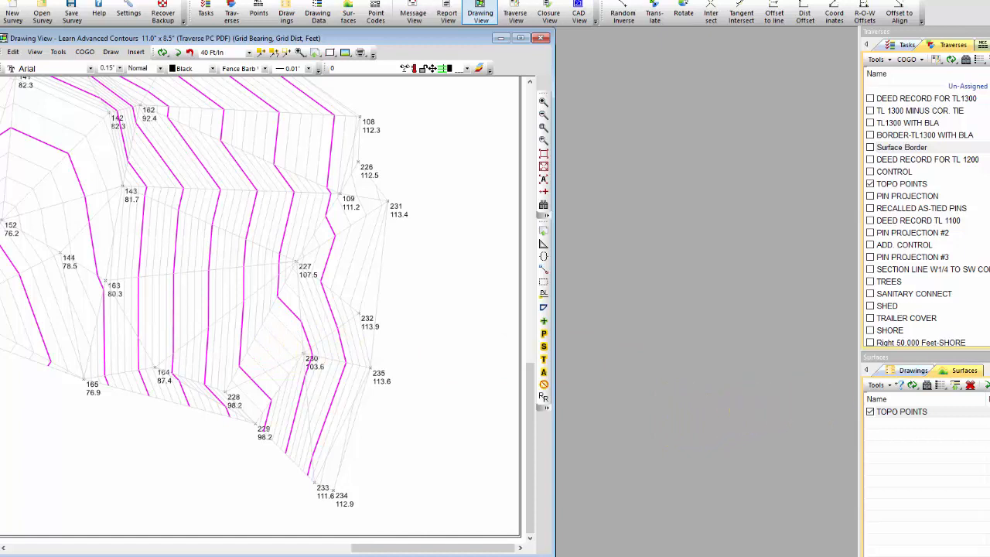
# - Display the driveway traverse in the drawing together with TOPO POINTS
pyautogui.scroll(-3, 928, 216)
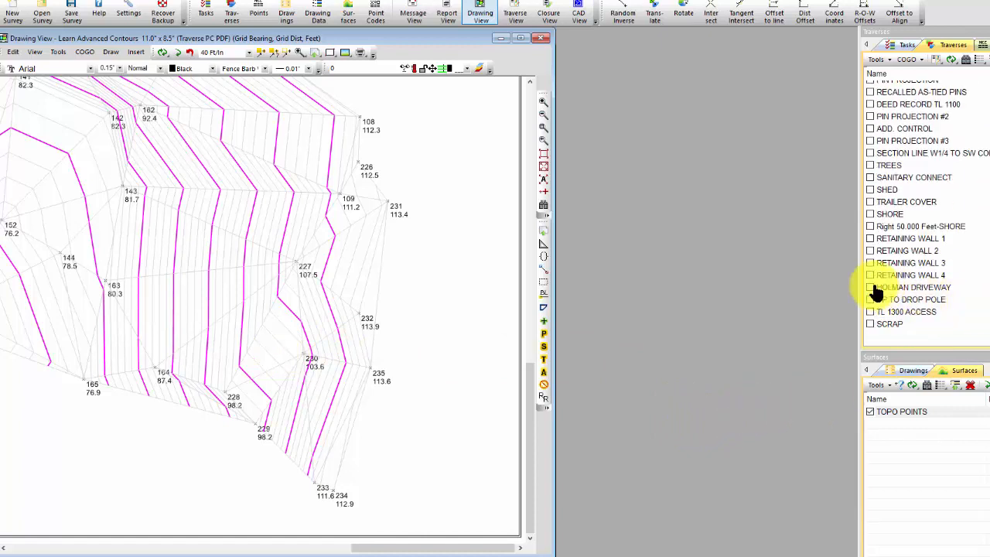
pyautogui.click(870, 287)
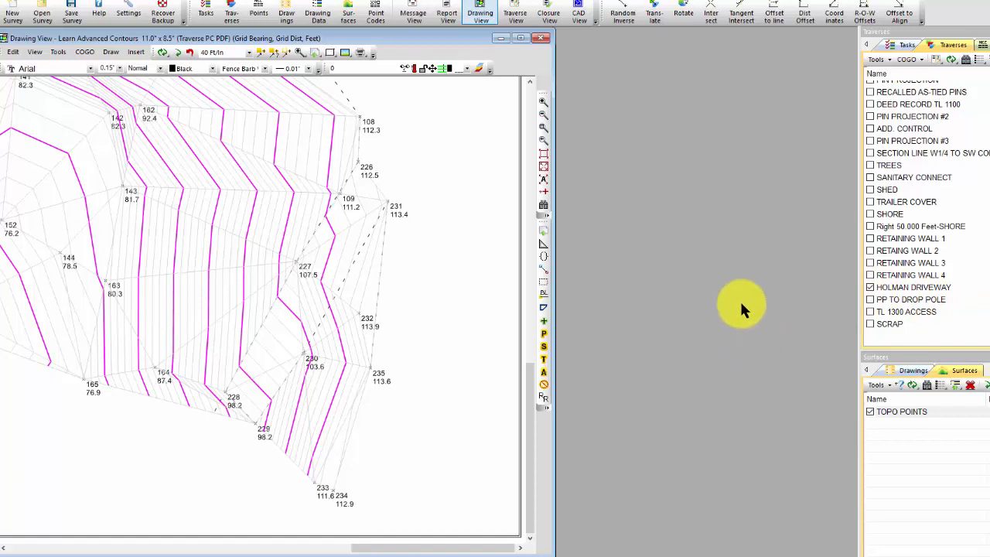
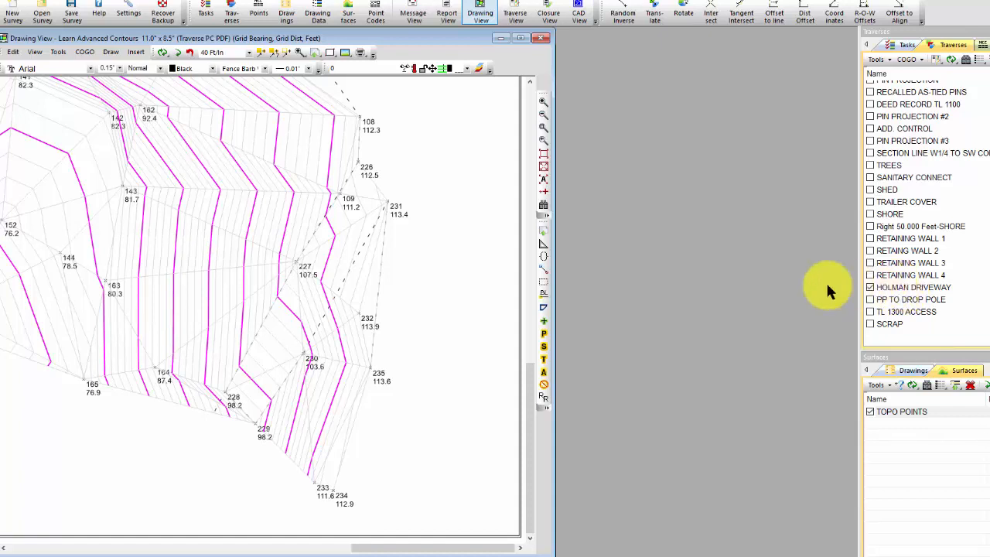
# - Get breaklines for the TOPO POINTS surface from the existing HOLMAN DRIVEWAY traverse in the drawing
pyautogui.click(544, 128)
pyautogui.click(209, 143)
pyautogui.click(411, 464)
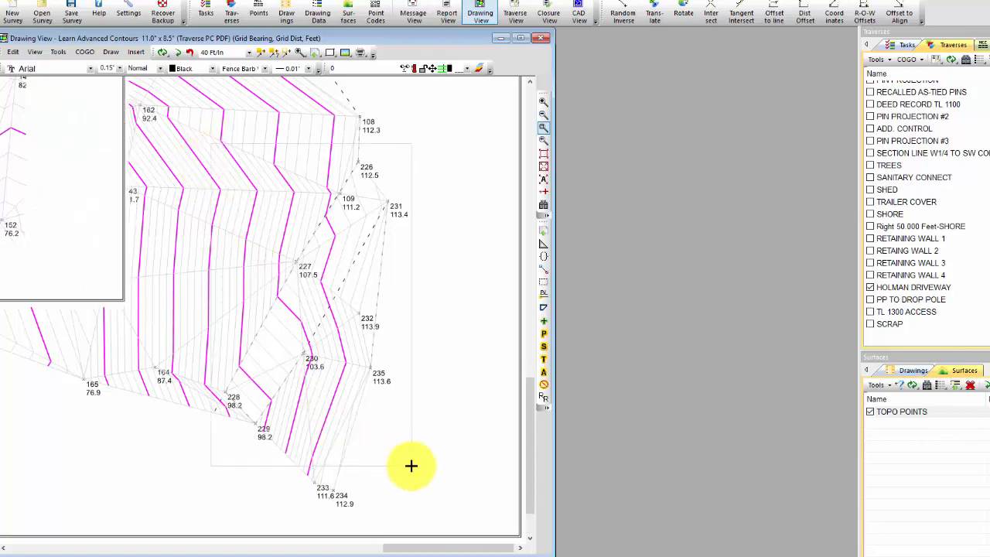
pyautogui.scroll(1, 265, 386)
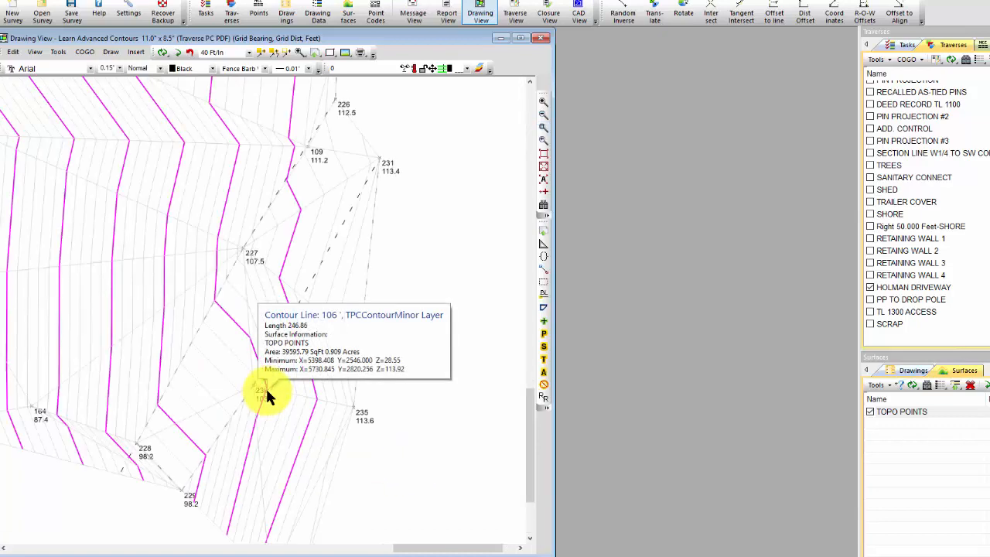
pyautogui.rightClick(231, 317)
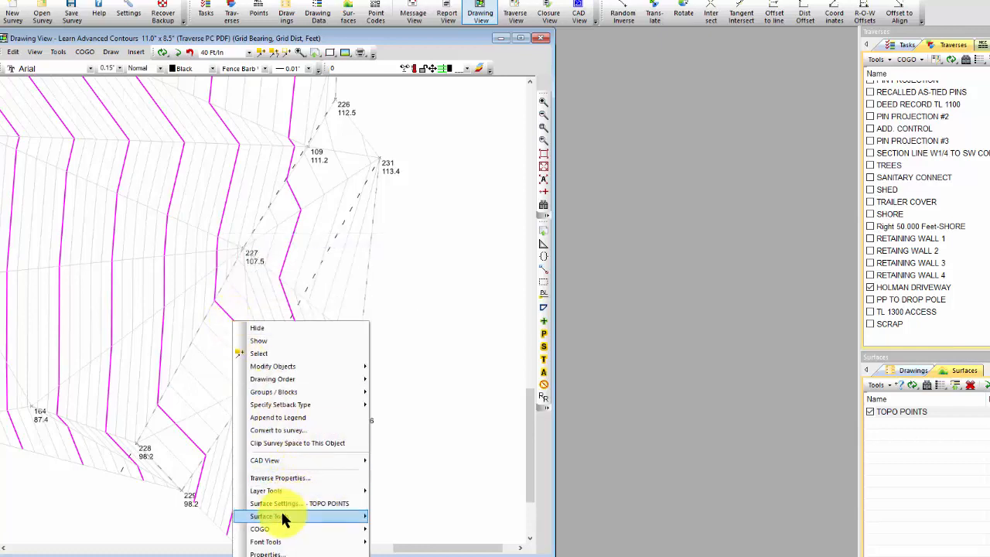
pyautogui.moveTo(281, 514)
pyautogui.moveTo(399, 463)
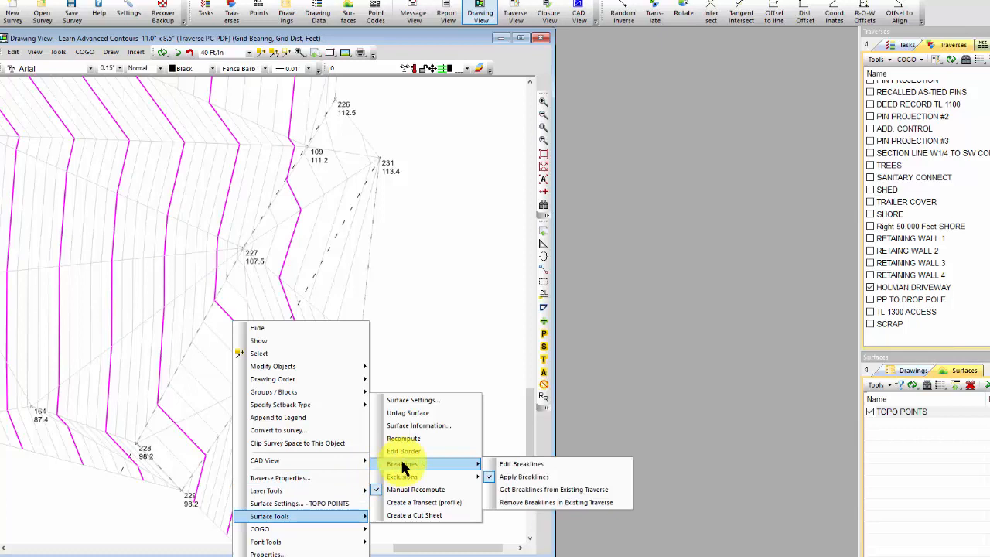
pyautogui.click(536, 489)
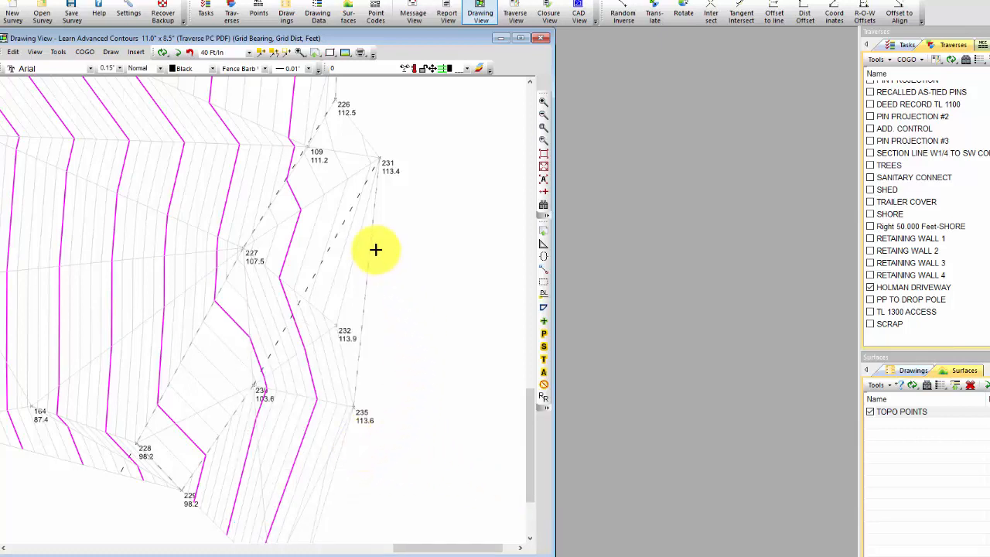
pyautogui.moveTo(336, 238)
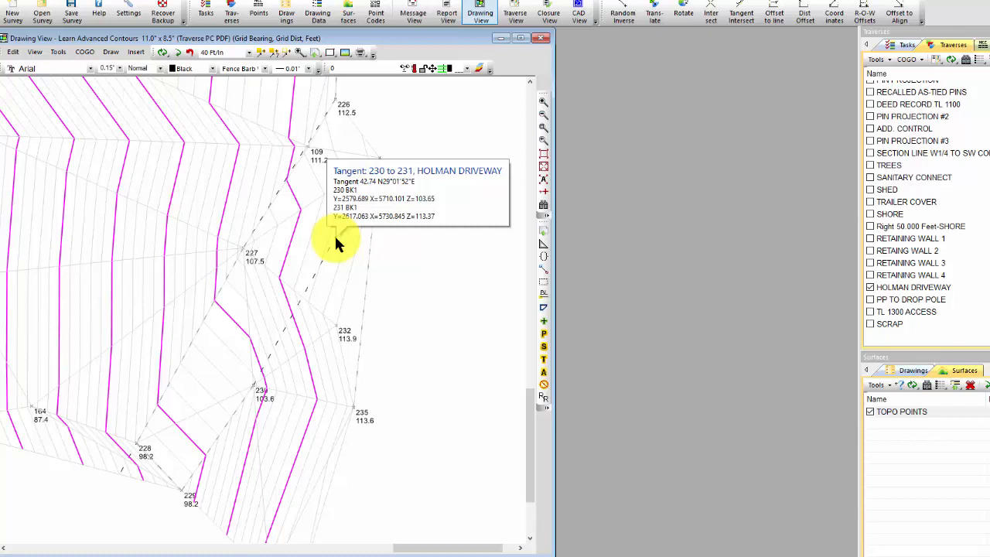
pyautogui.click(336, 241)
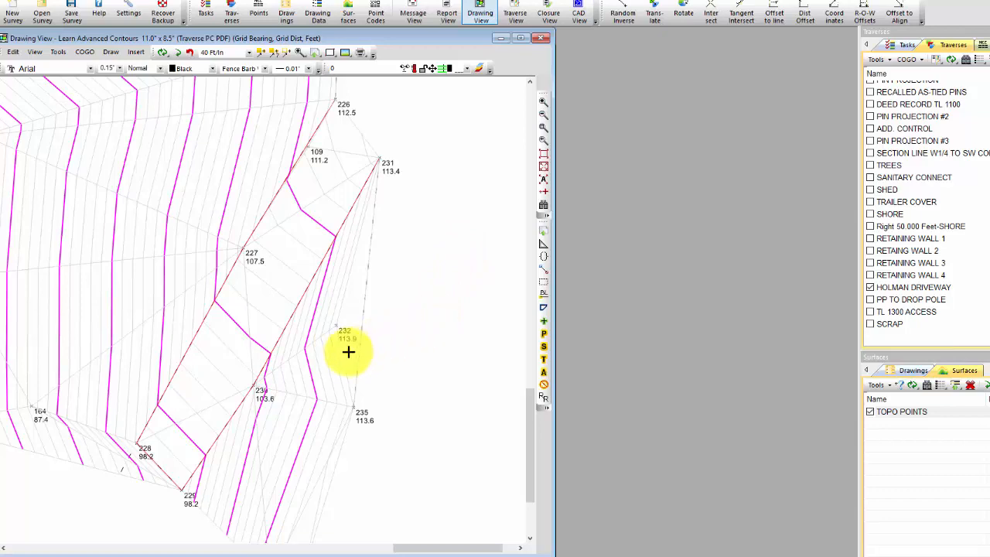
# - Turn the breaklines off and back on in the TOPO POINTS surface settings, applying each change to compare the contours
pyautogui.doubleClick(303, 338)
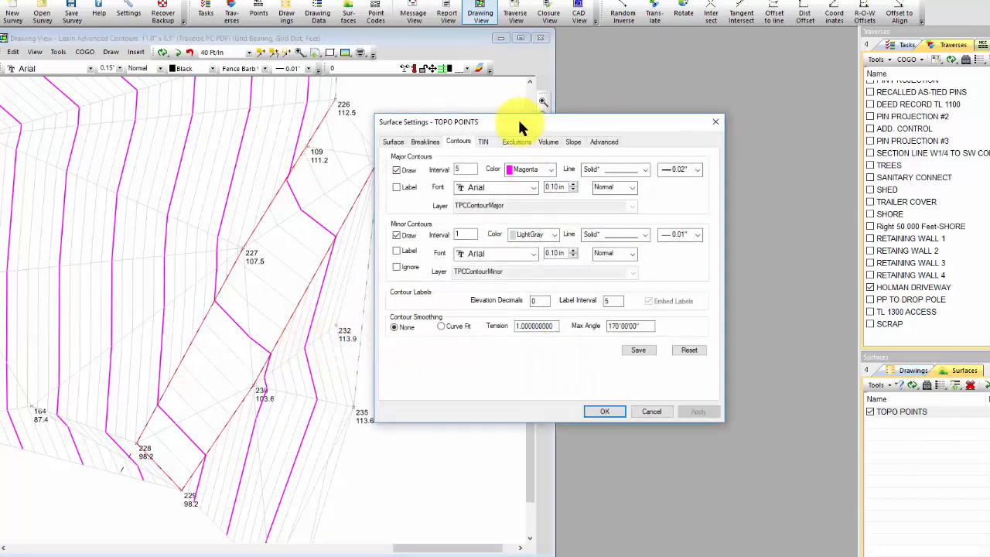
pyautogui.moveTo(518, 122)
pyautogui.mouseDown()
pyautogui.moveTo(563, 110)
pyautogui.moveTo(601, 66)
pyautogui.mouseUp()
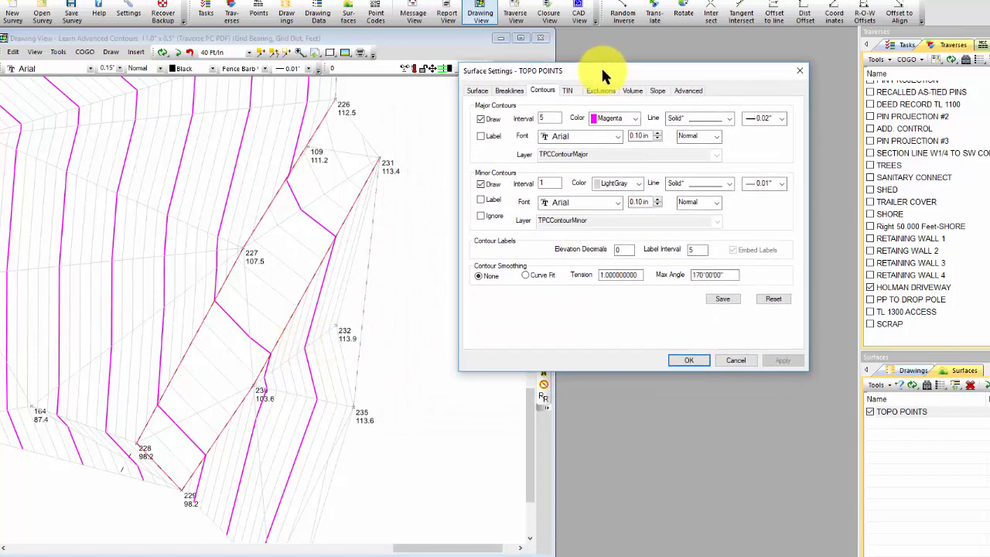
pyautogui.click(507, 91)
pyautogui.click(700, 111)
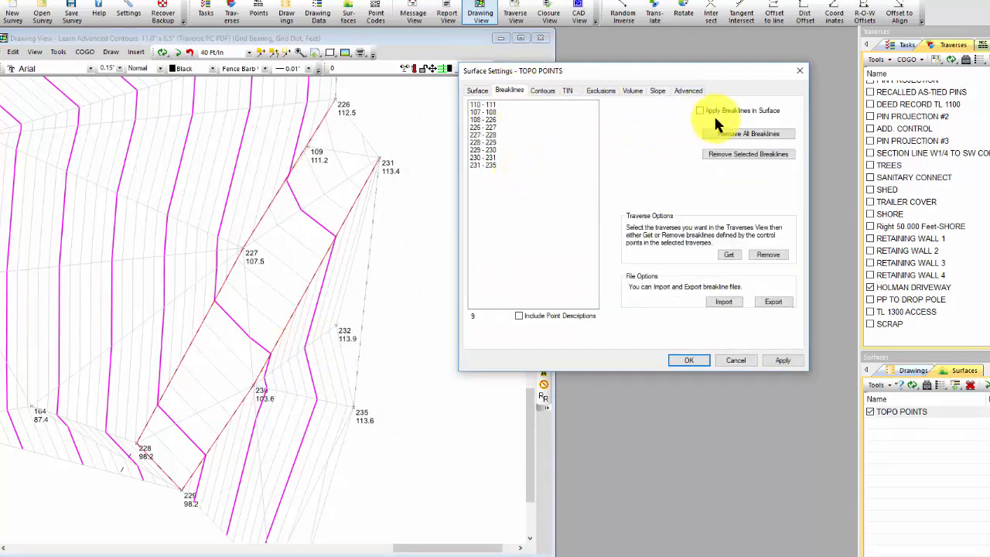
pyautogui.click(781, 361)
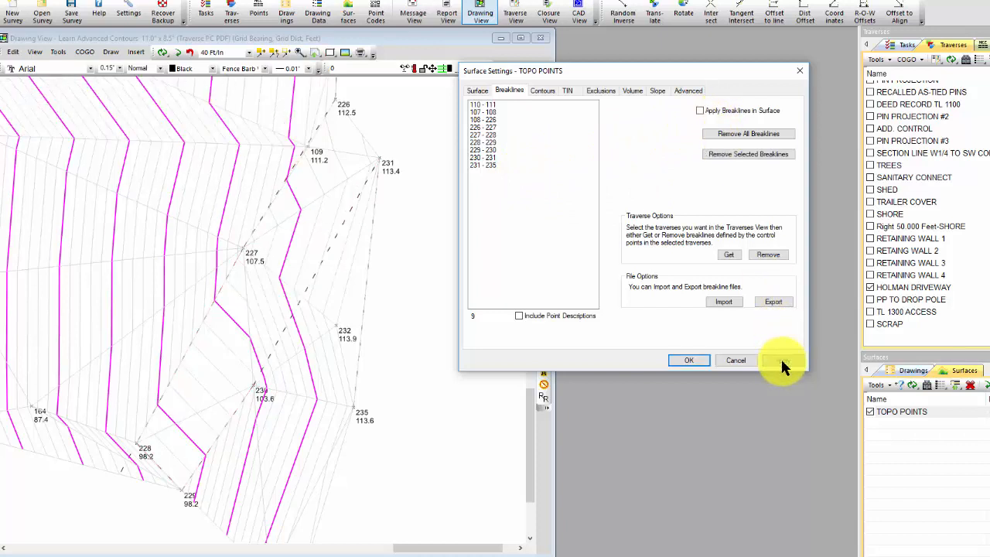
pyautogui.click(700, 111)
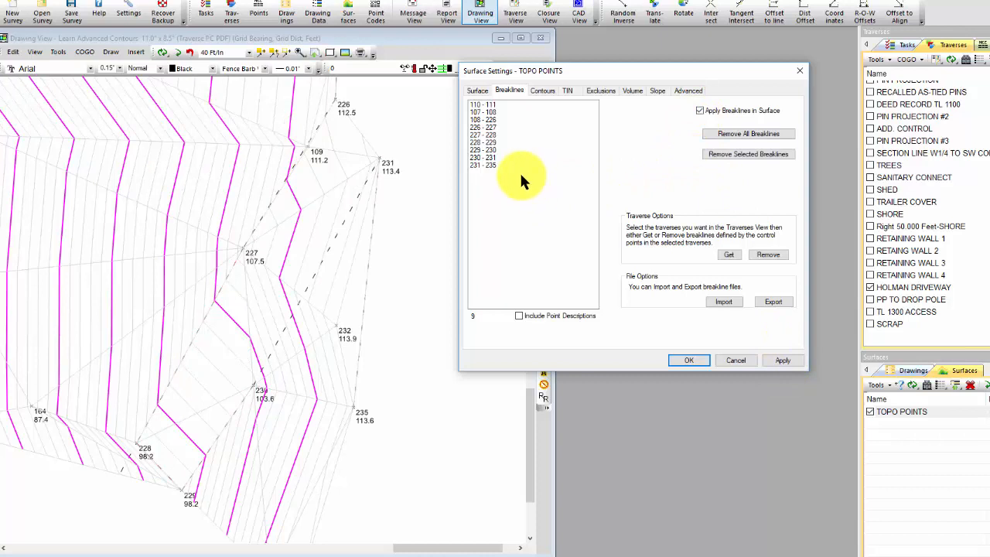
pyautogui.click(781, 360)
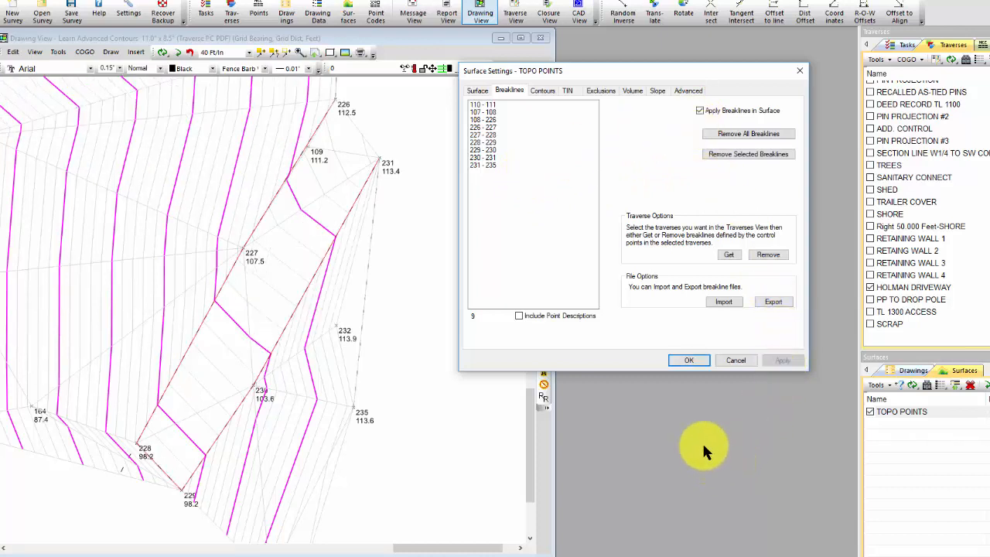
pyautogui.click(798, 71)
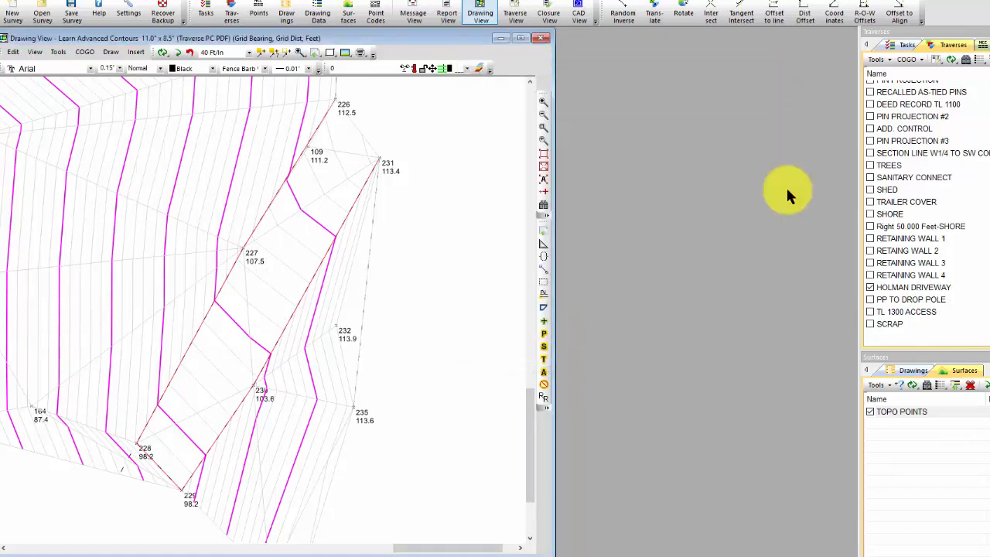
# - Display the four retaining wall traverses, 1 through 4, in the drawing together with HOLMAN DRIVEWAY
pyautogui.moveTo(488, 547); pyautogui.dragTo(283, 513)
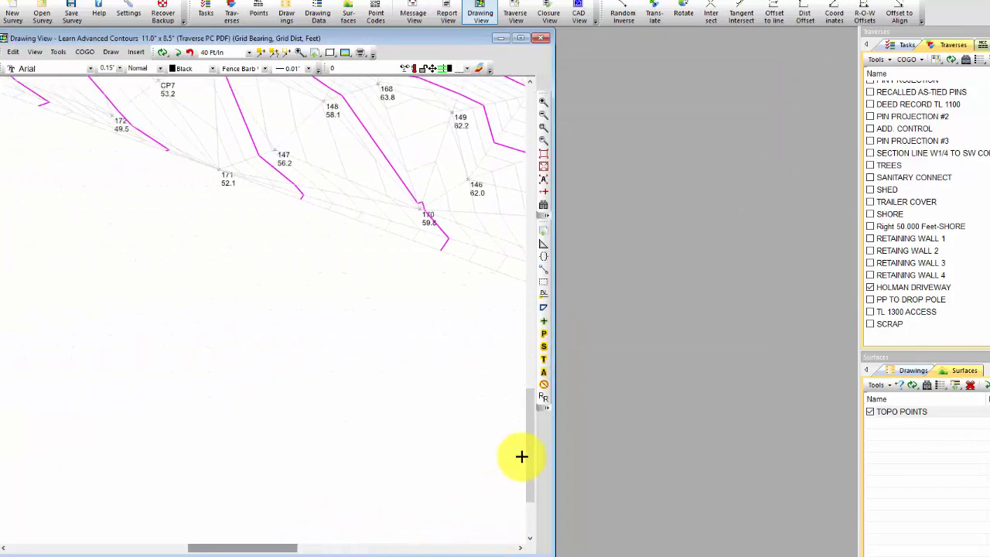
pyautogui.moveTo(533, 464); pyautogui.dragTo(532, 383)
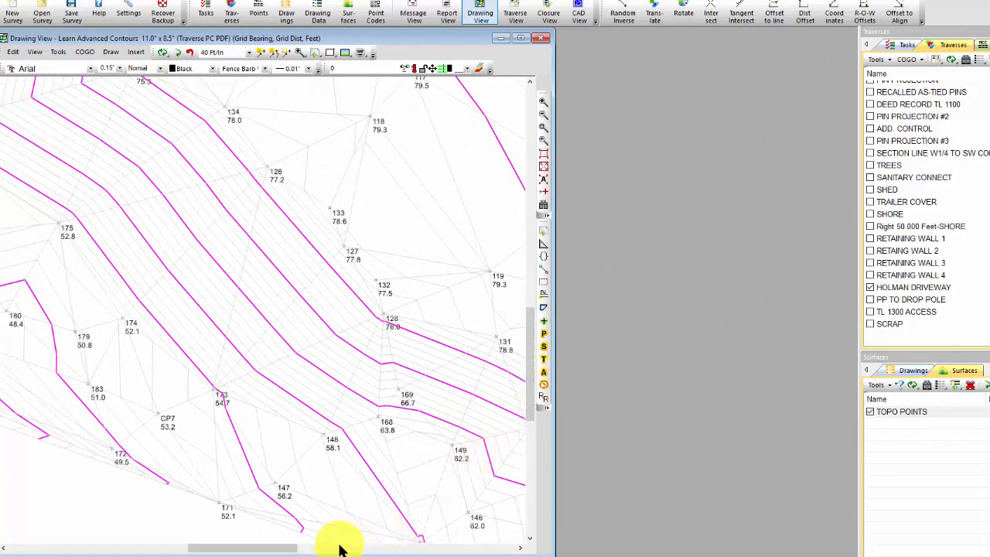
pyautogui.moveTo(150, 526)
pyautogui.mouseDown(button='middle')
pyautogui.moveTo(265, 471)
pyautogui.moveTo(354, 471)
pyautogui.moveTo(504, 507)
pyautogui.mouseUp(button='middle')
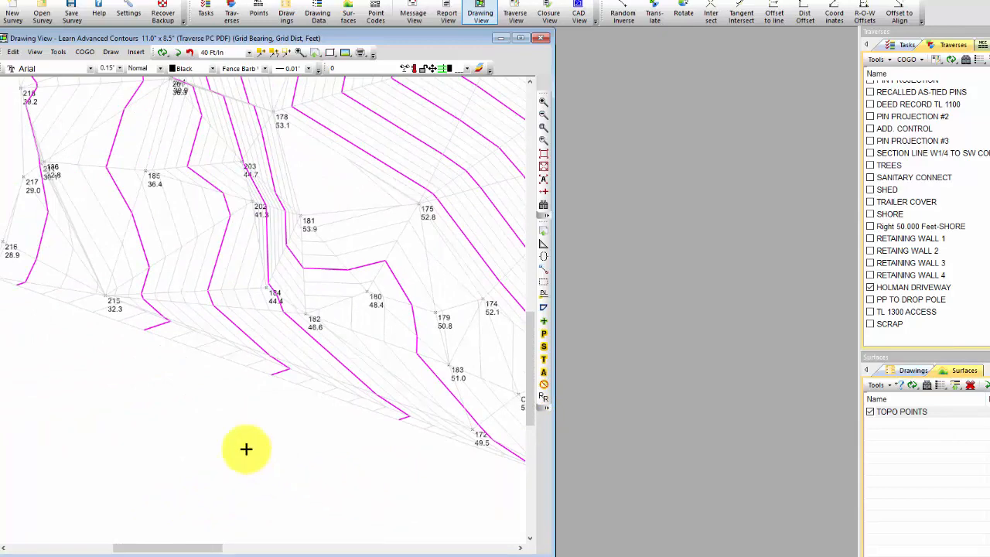
pyautogui.moveTo(212, 430)
pyautogui.mouseDown(button='middle')
pyautogui.moveTo(336, 478)
pyautogui.moveTo(183, 484)
pyautogui.moveTo(155, 470)
pyautogui.moveTo(189, 465)
pyautogui.mouseUp(button='middle')
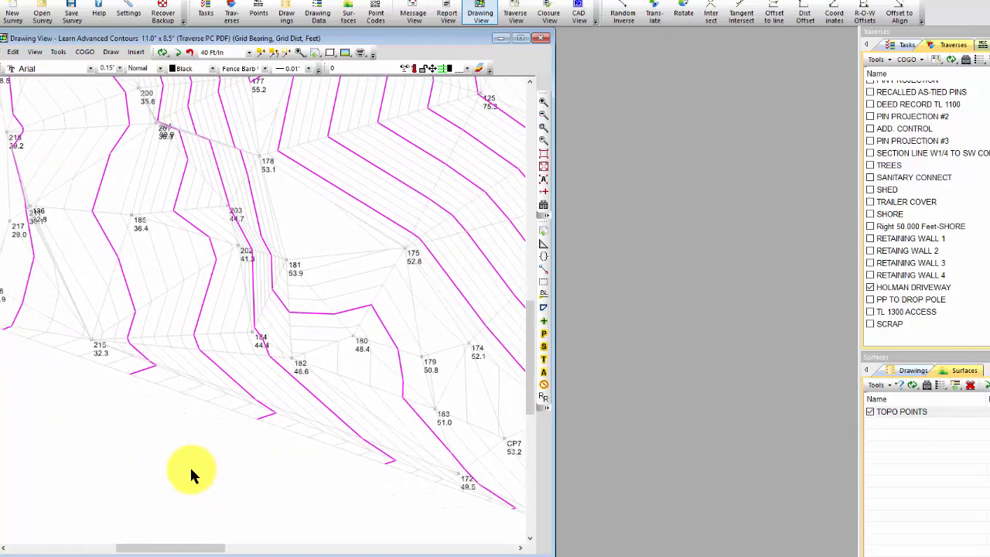
pyautogui.click(888, 240)
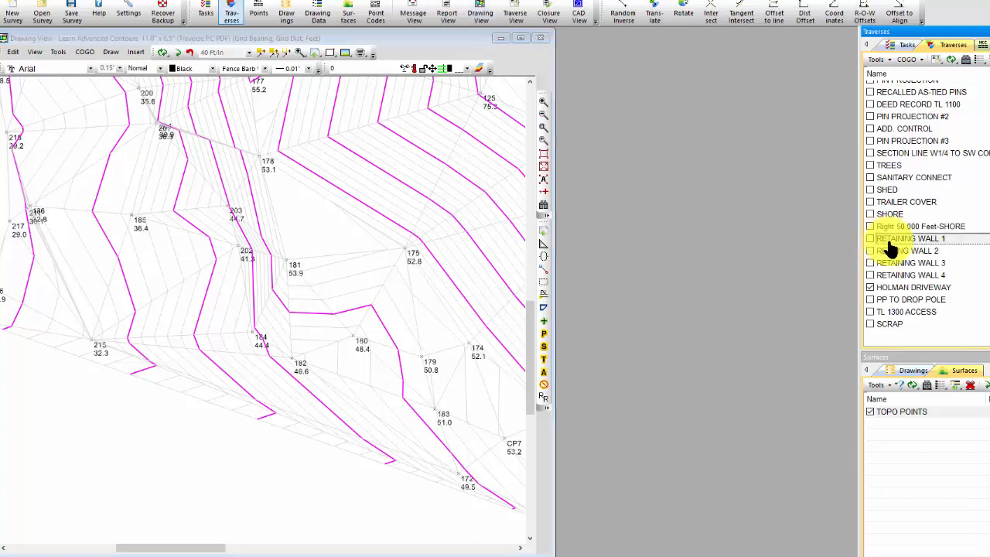
pyautogui.keyDown('shift'); pyautogui.click(918, 275); pyautogui.keyUp('shift')
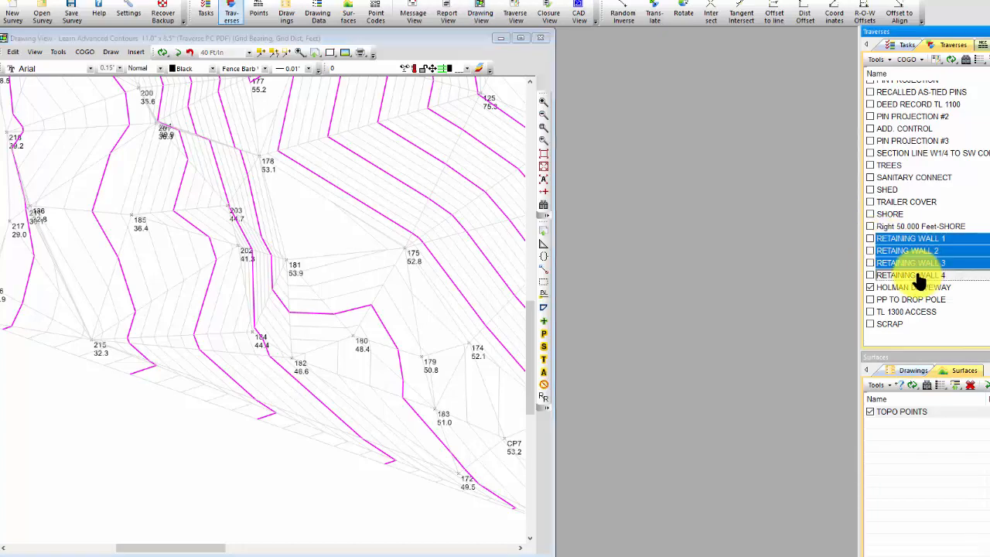
pyautogui.click(870, 239)
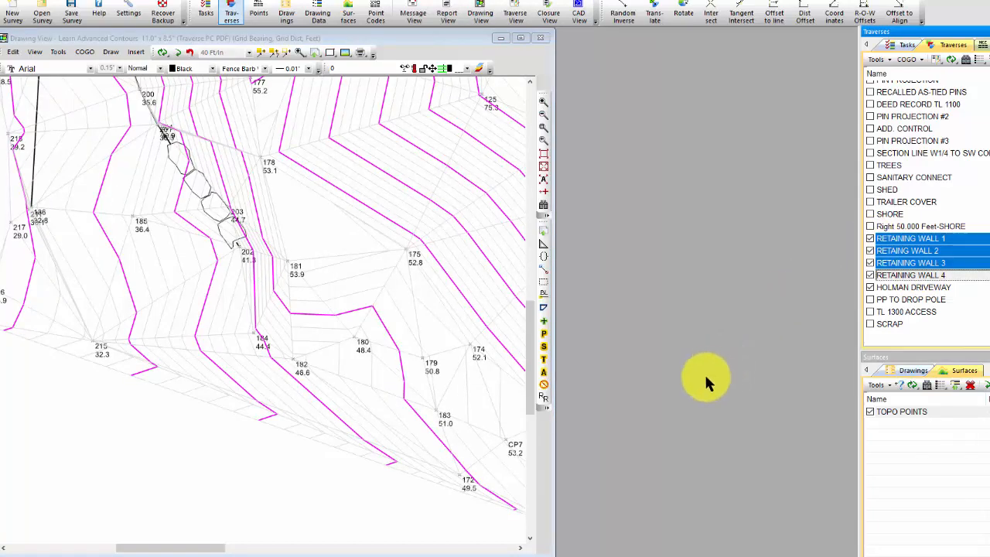
# - Get TOPO POINTS breaklines from the retaining wall traverse starting at point 212 and from RETAING WALL 2
pyautogui.click(532, 357)
pyautogui.moveTo(532, 352); pyautogui.dragTo(531, 310)
pyautogui.moveTo(85, 316); pyautogui.dragTo(225, 326, button='middle')
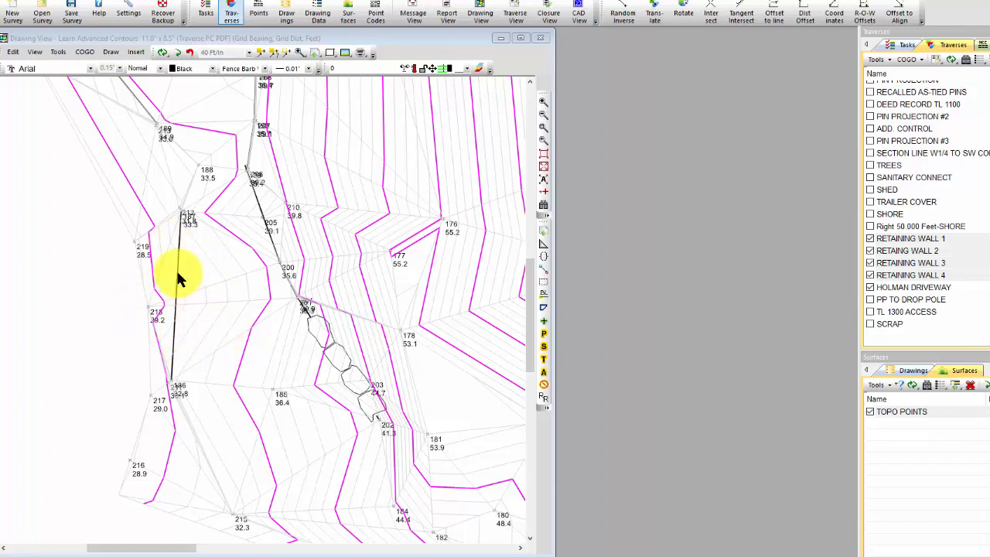
pyautogui.moveTo(179, 279)
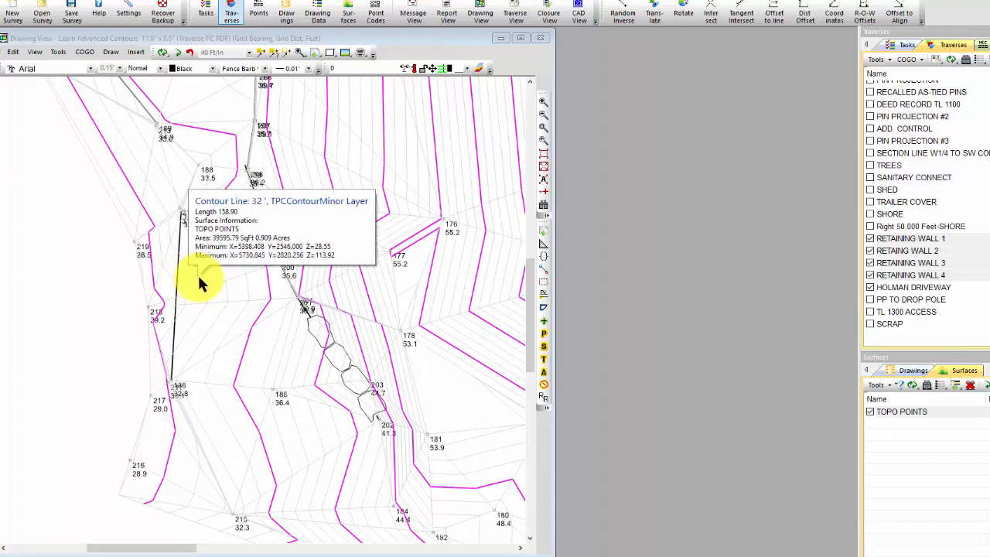
pyautogui.rightClick(198, 283)
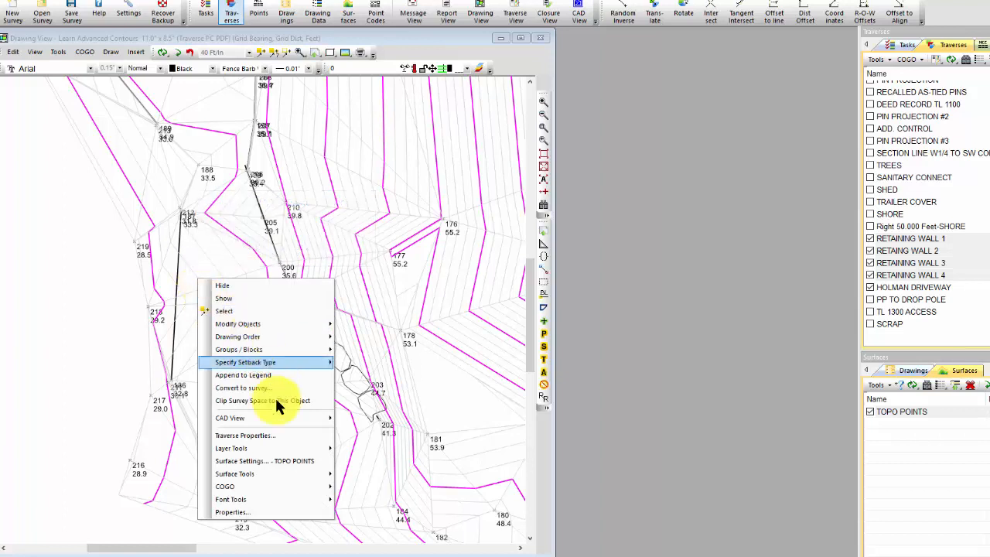
pyautogui.moveTo(255, 472)
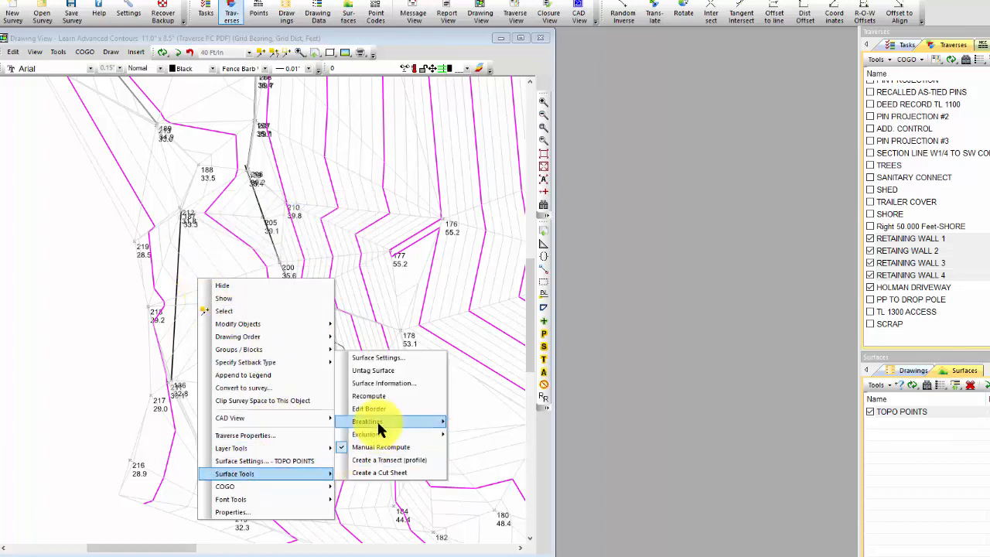
pyautogui.moveTo(378, 418)
pyautogui.click(531, 448)
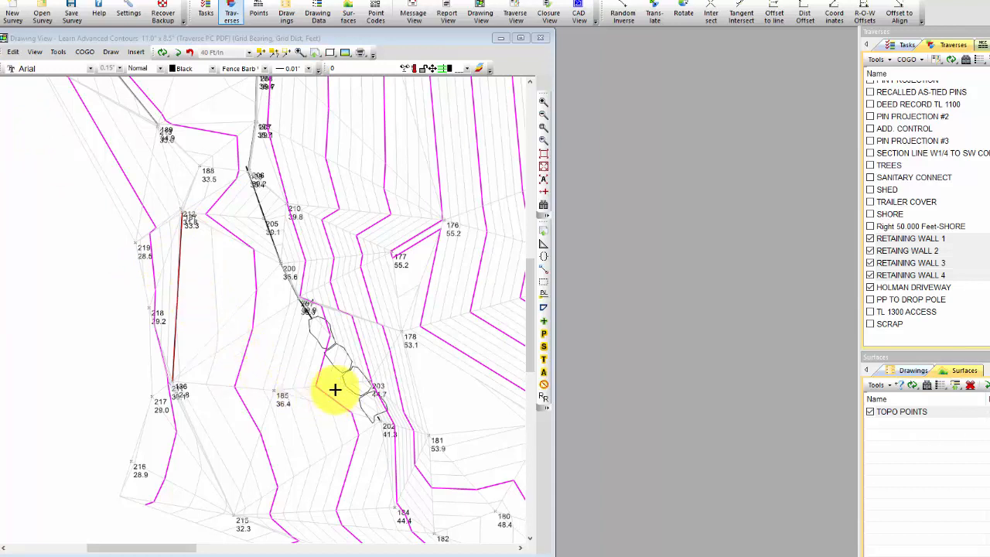
pyautogui.moveTo(338, 372)
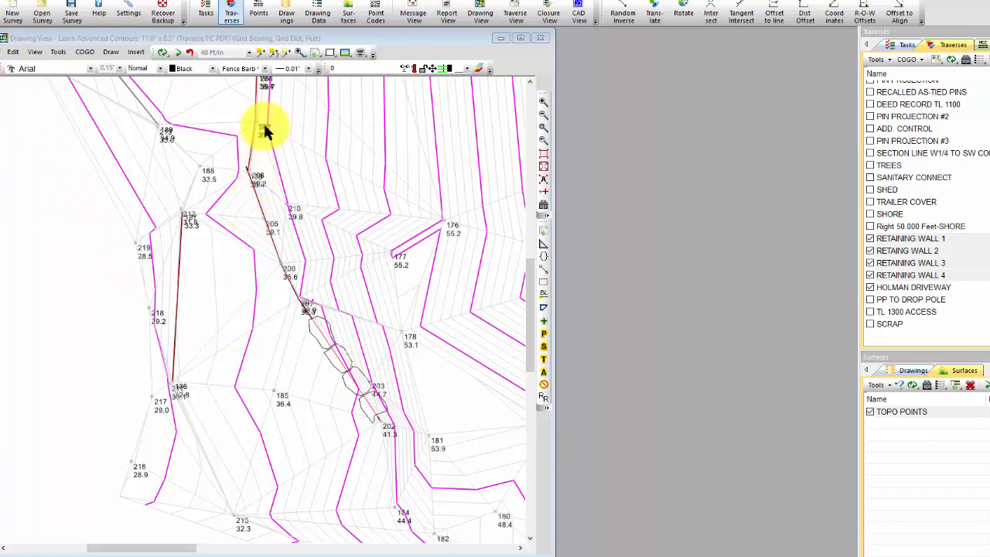
# - Inspect the breaklines along RETAING WALL 2, checking the wall segments from point 196 to point 200
pyautogui.moveTo(255, 147)
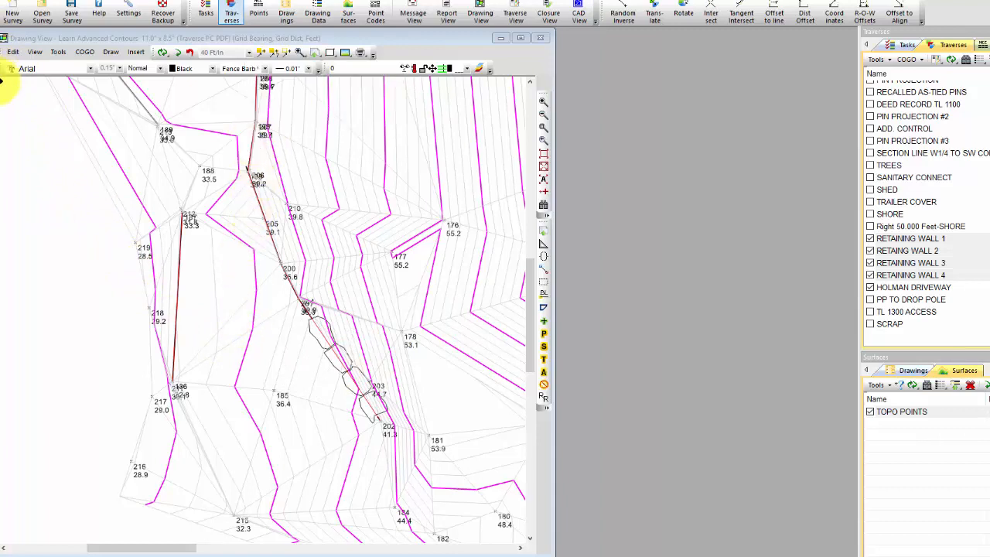
pyautogui.moveTo(258, 199)
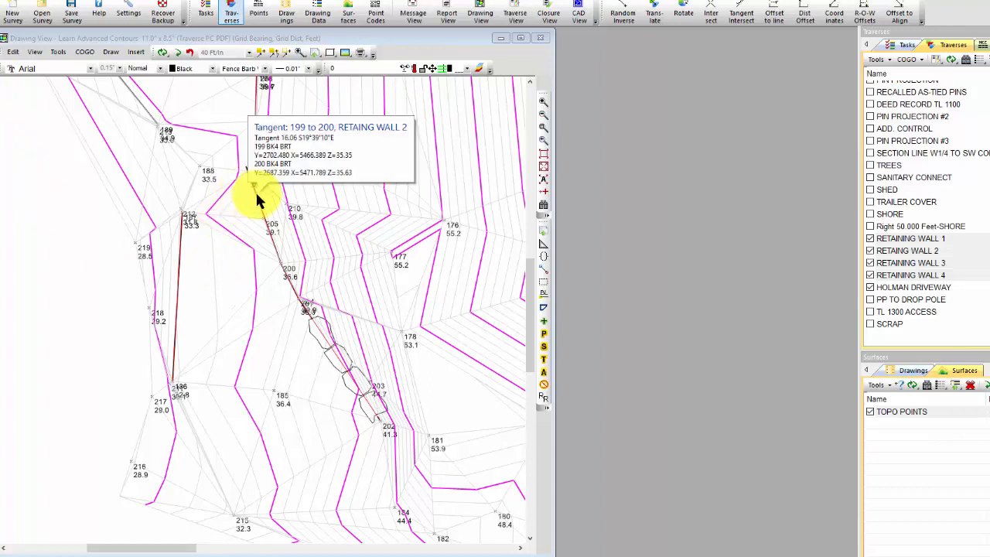
pyautogui.moveTo(530, 282); pyautogui.dragTo(520, 226)
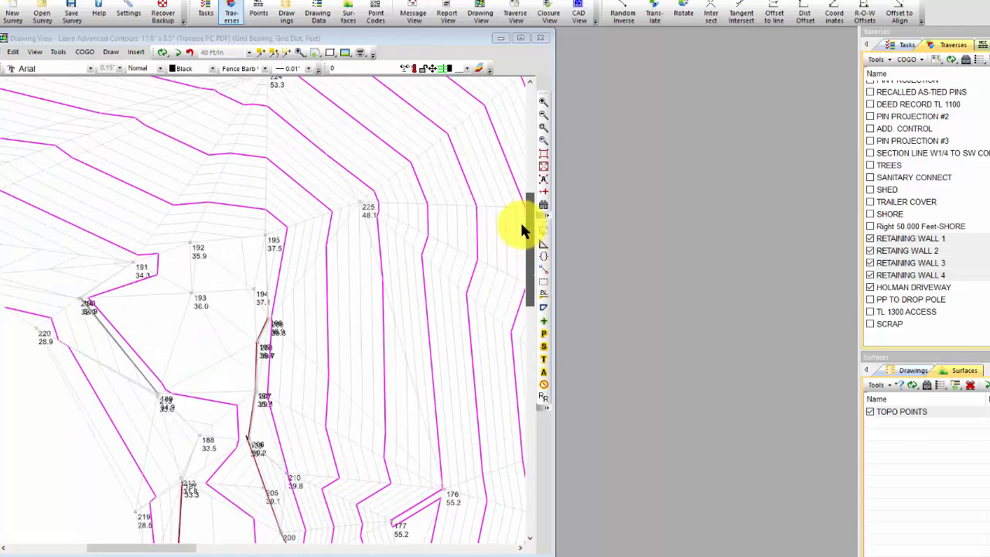
pyautogui.moveTo(262, 333)
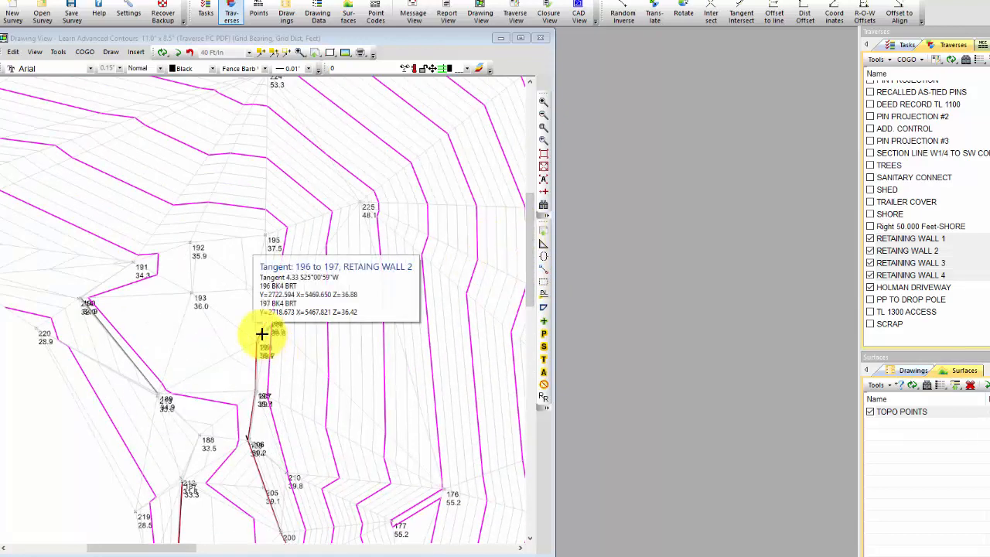
pyautogui.moveTo(532, 236); pyautogui.dragTo(542, 304)
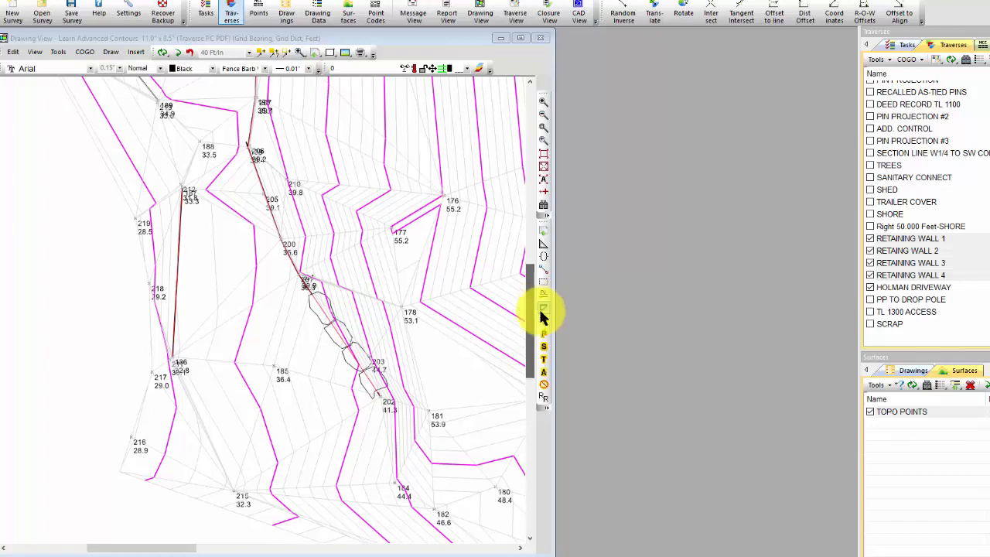
pyautogui.click(433, 364)
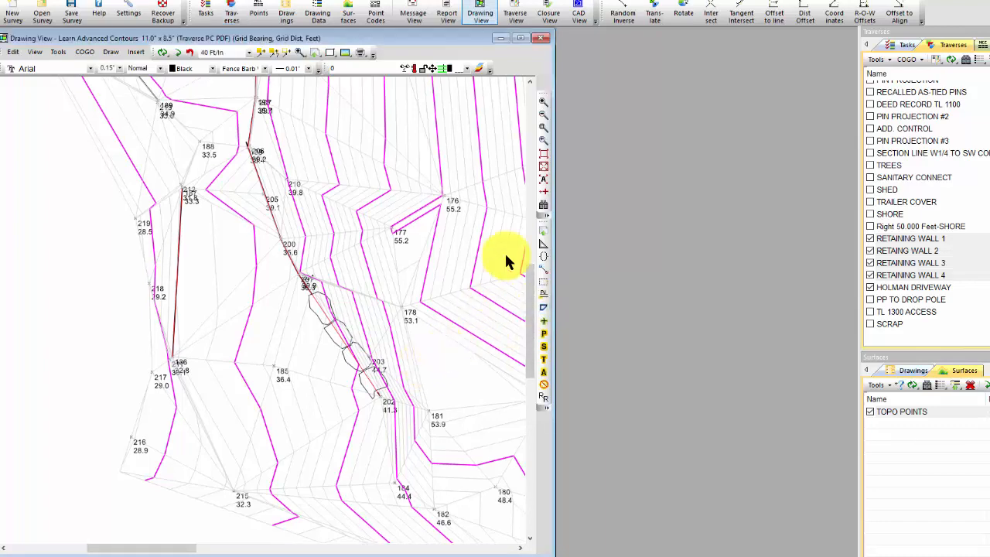
# - View the whole drawing sheet, and switch to the web browser showing the Web Seminar Registration outline
pyautogui.click(543, 154)
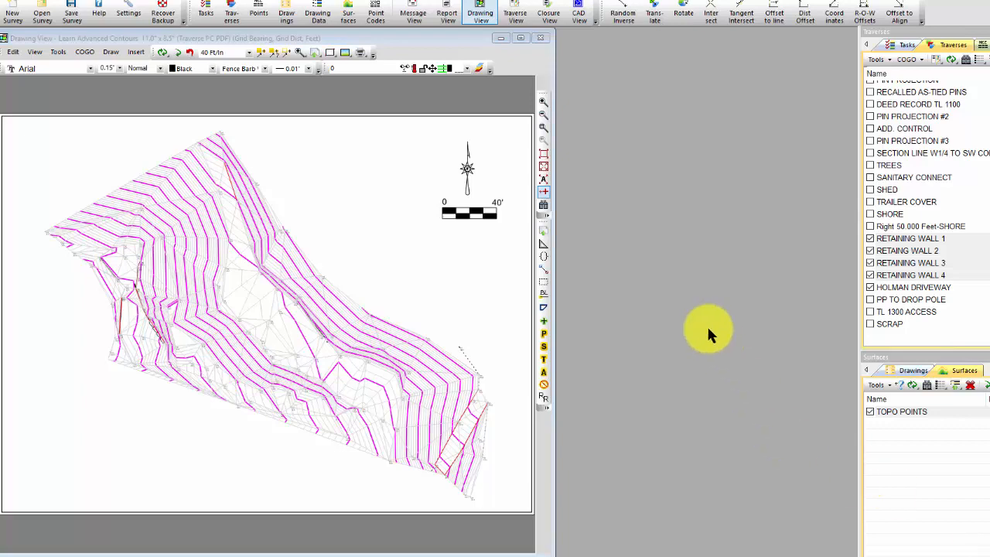
pyautogui.click(309, 556)
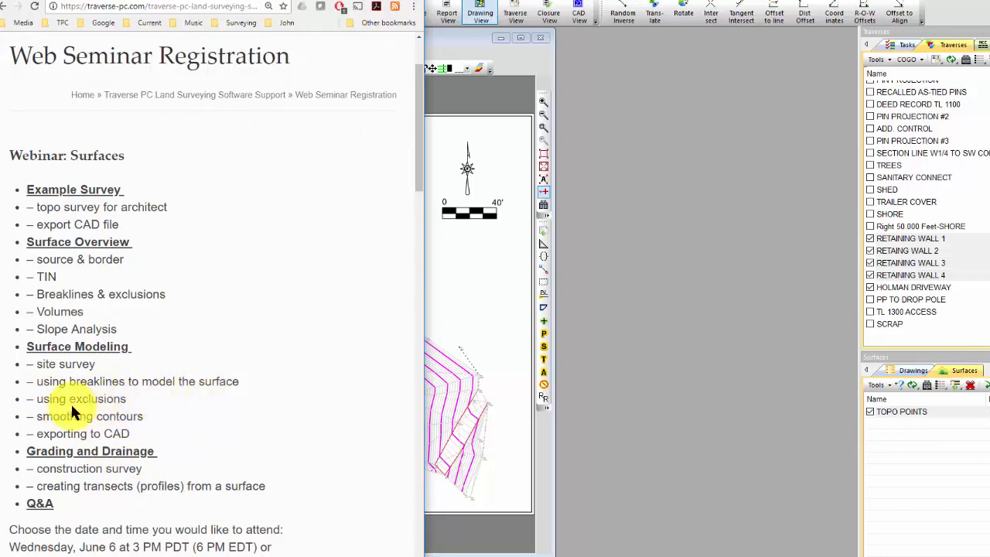
# - Switch back to TPC Desktop and display the TRAILER COVER traverse in the Learn Advanced Contours drawing
pyautogui.click(588, 335)
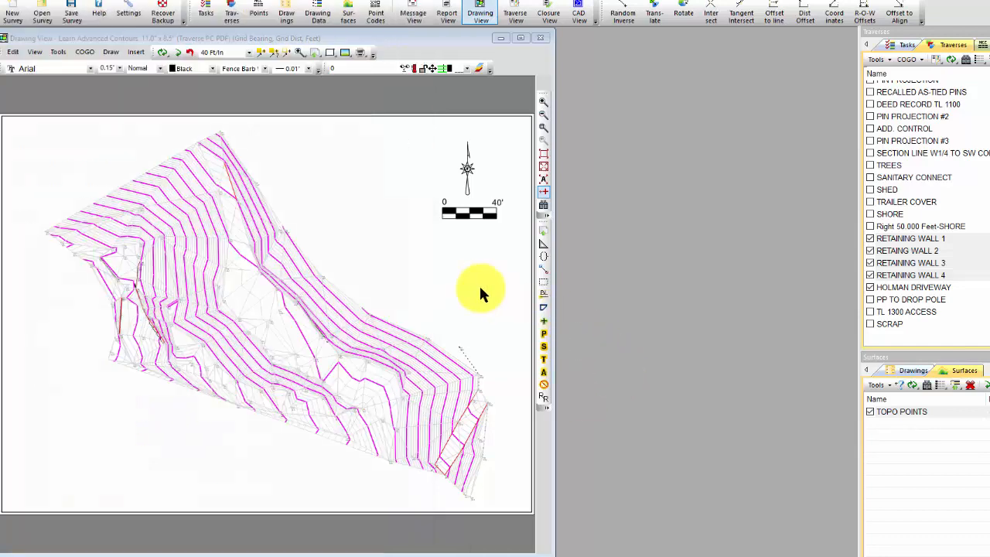
pyautogui.click(544, 128)
pyautogui.moveTo(208, 248); pyautogui.dragTo(312, 361)
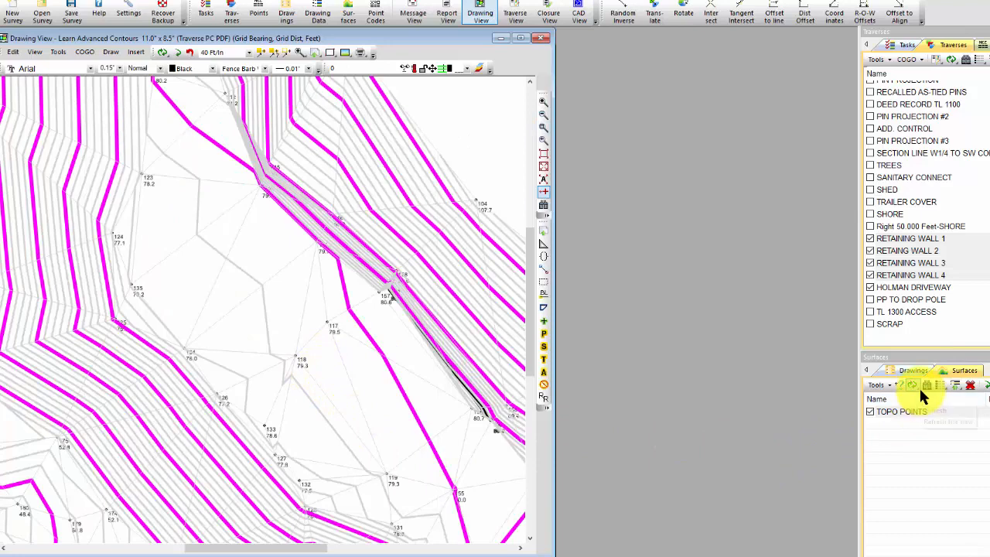
pyautogui.click(884, 203)
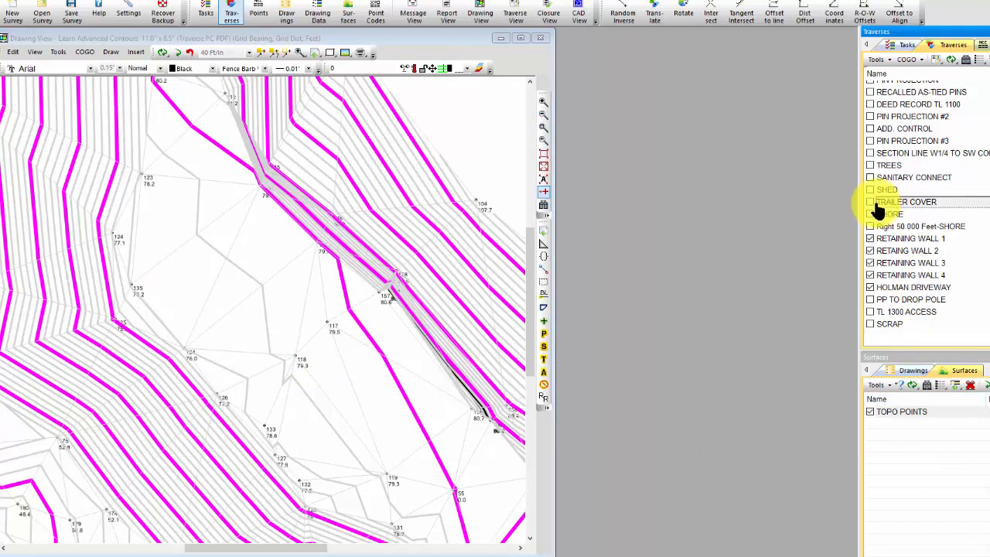
pyautogui.click(870, 202)
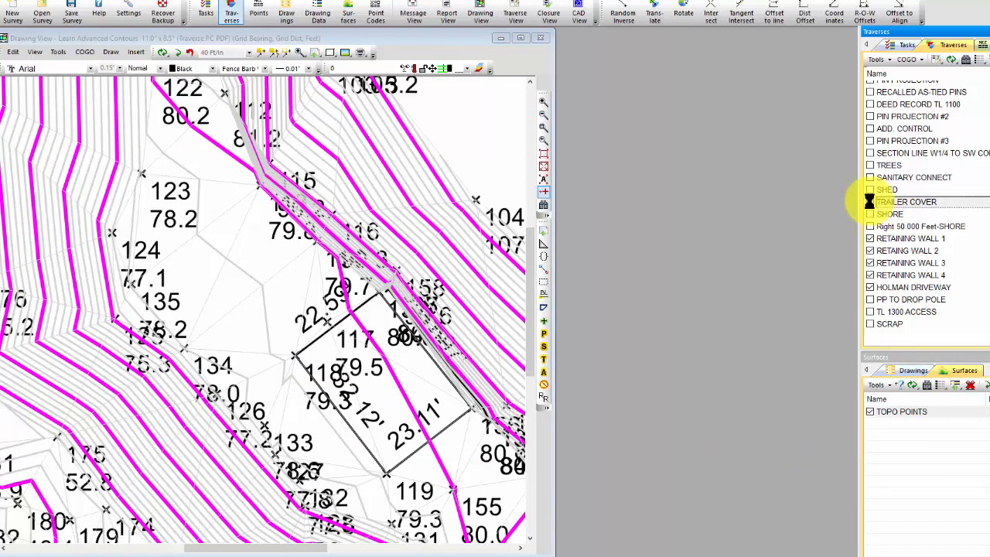
pyautogui.click(544, 195)
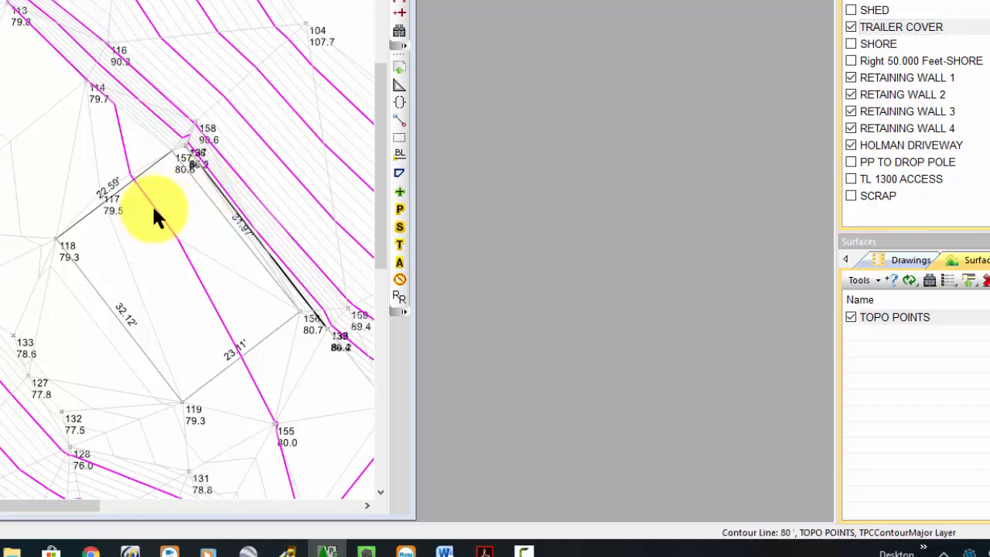
# - Get TOPO POINTS surface exclusions from the existing TRAILER COVER traverse so contours stop at the trailer cover outline
pyautogui.moveTo(153, 208)
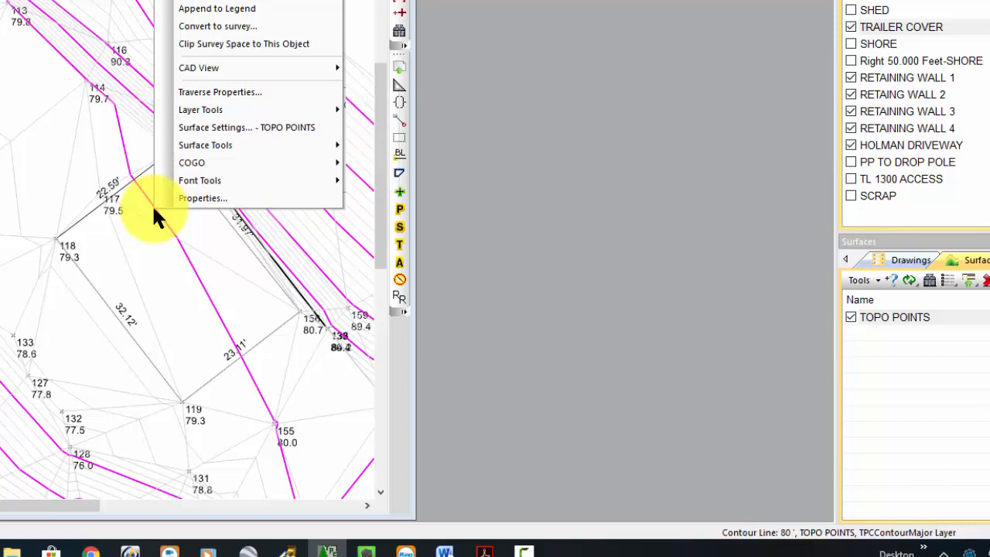
pyautogui.moveTo(193, 149)
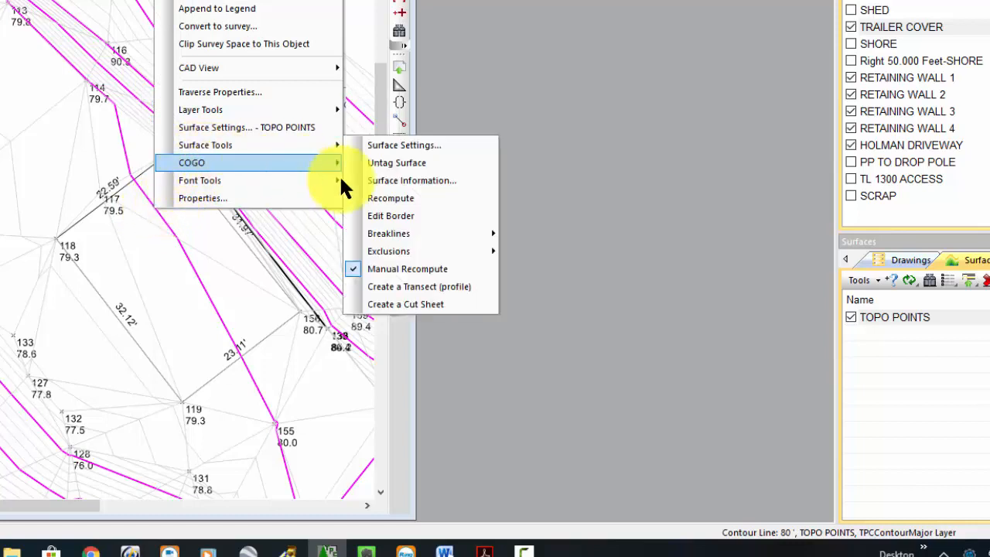
pyautogui.moveTo(398, 249)
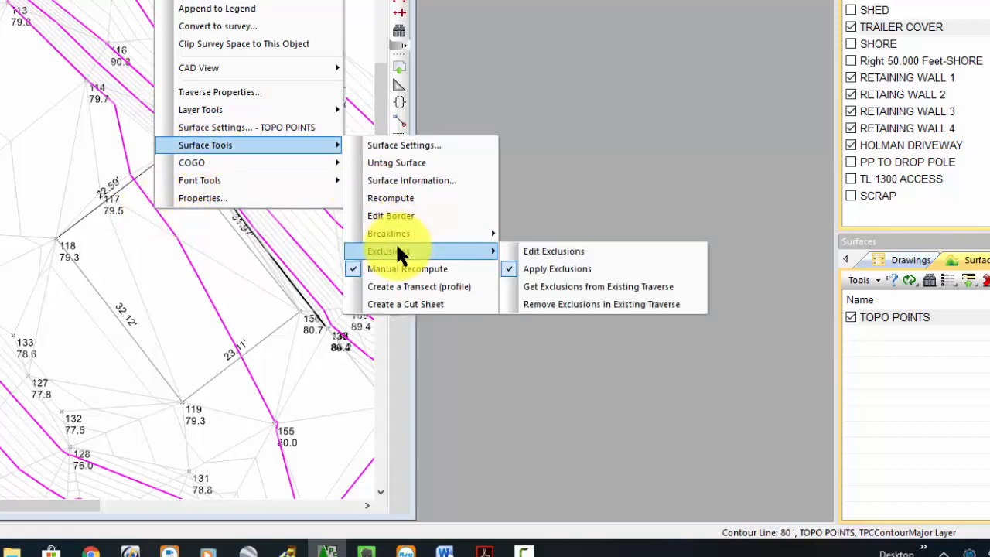
pyautogui.click(591, 286)
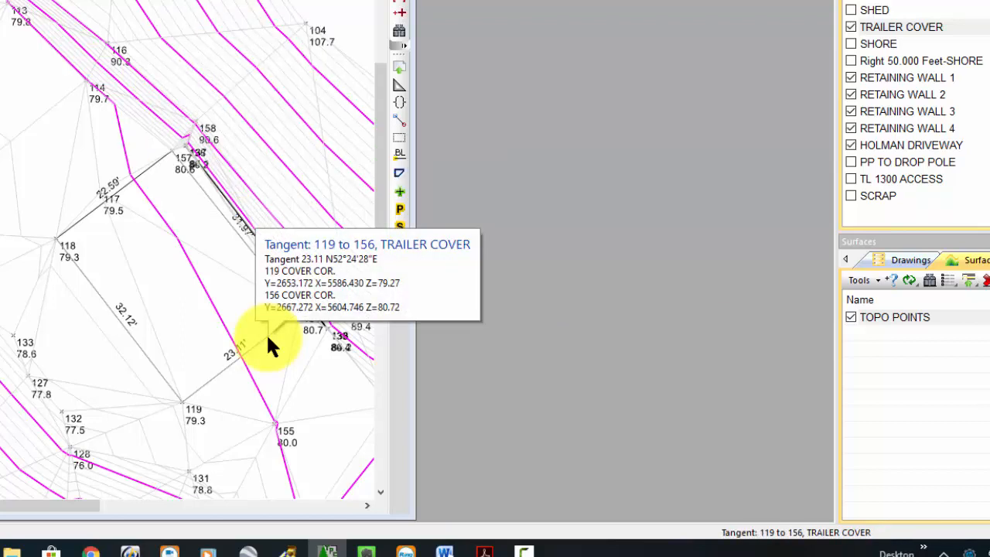
pyautogui.click(266, 332)
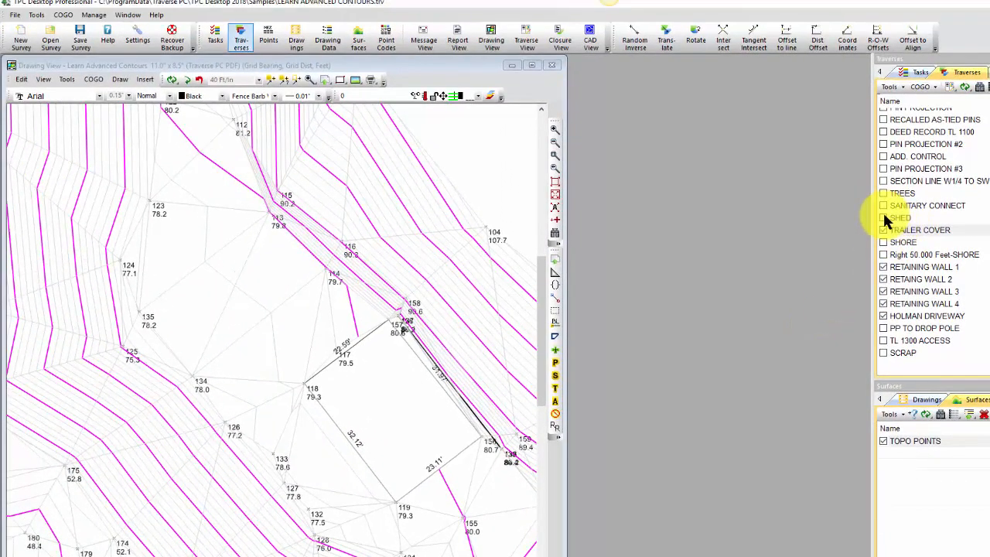
# - Display the SHED traverse in the drawing and frame its outline around points 192, 193 and 194
pyautogui.click(870, 135)
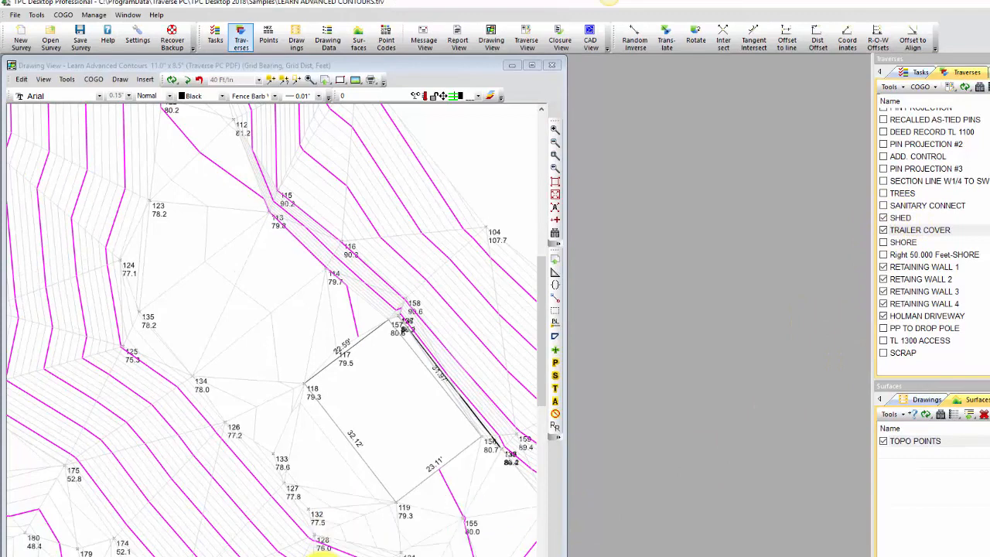
pyautogui.moveTo(321, 556); pyautogui.dragTo(181, 533)
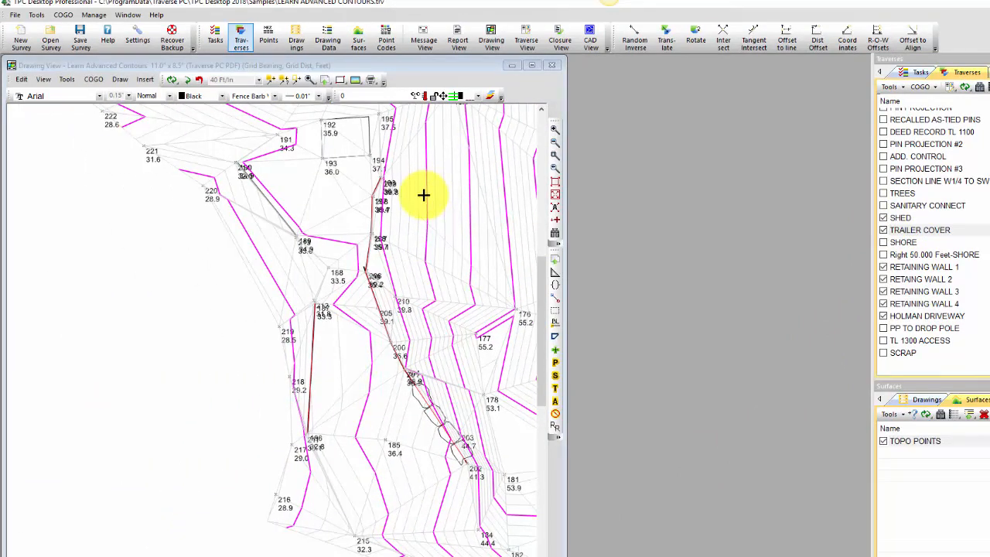
pyautogui.click(555, 155)
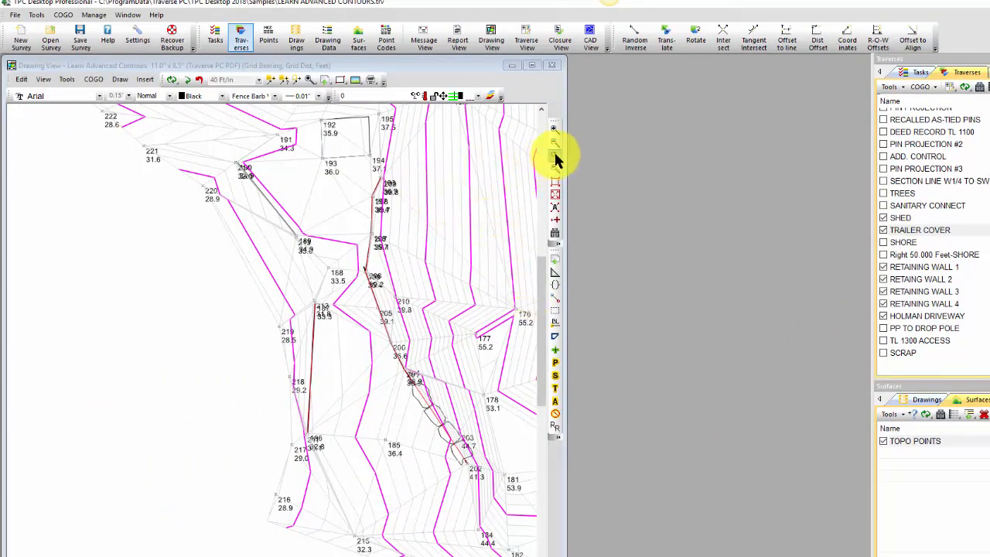
pyautogui.moveTo(294, 104); pyautogui.dragTo(353, 150)
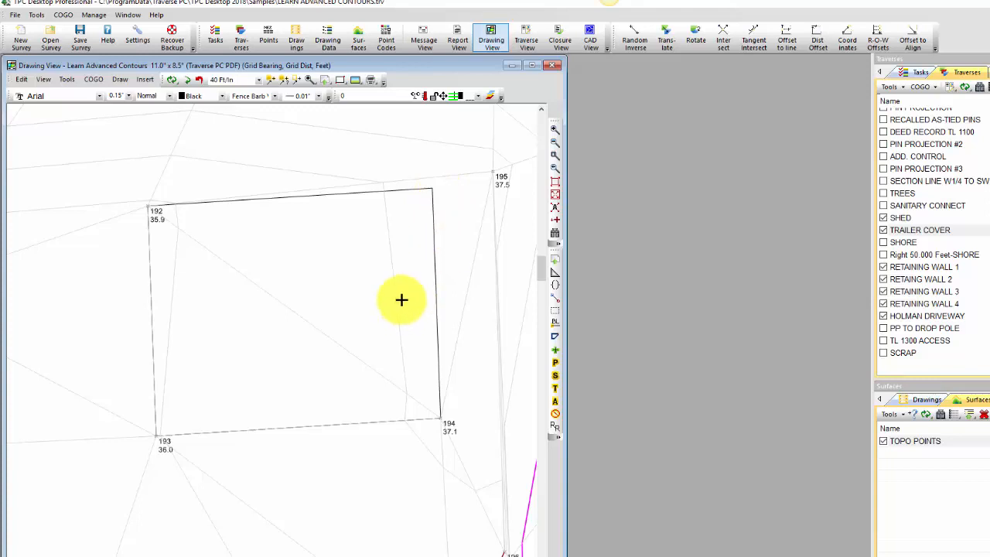
# - Get TOPO POINTS surface exclusions from the existing SHED traverse by picking its side between points 193 and 194
pyautogui.moveTo(395, 297)
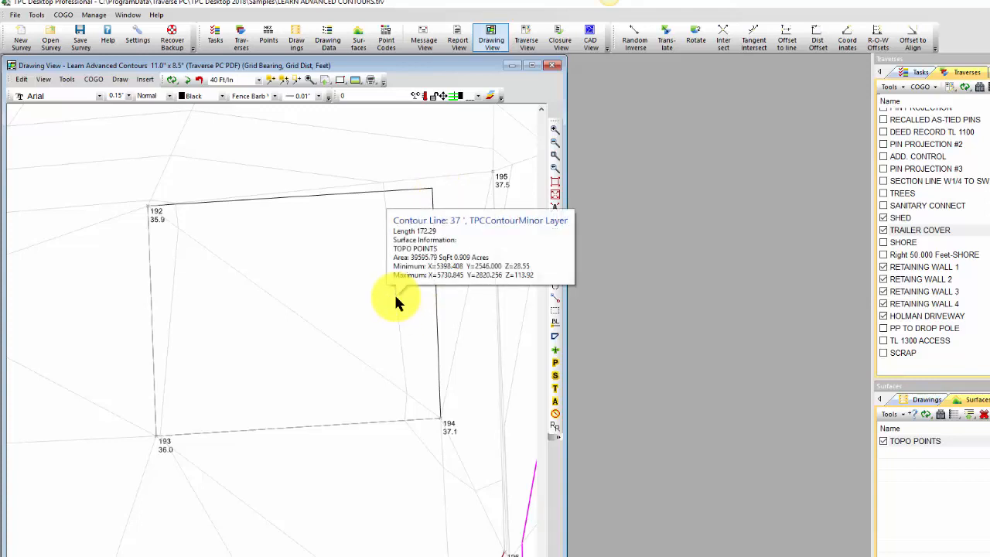
pyautogui.rightClick(395, 297)
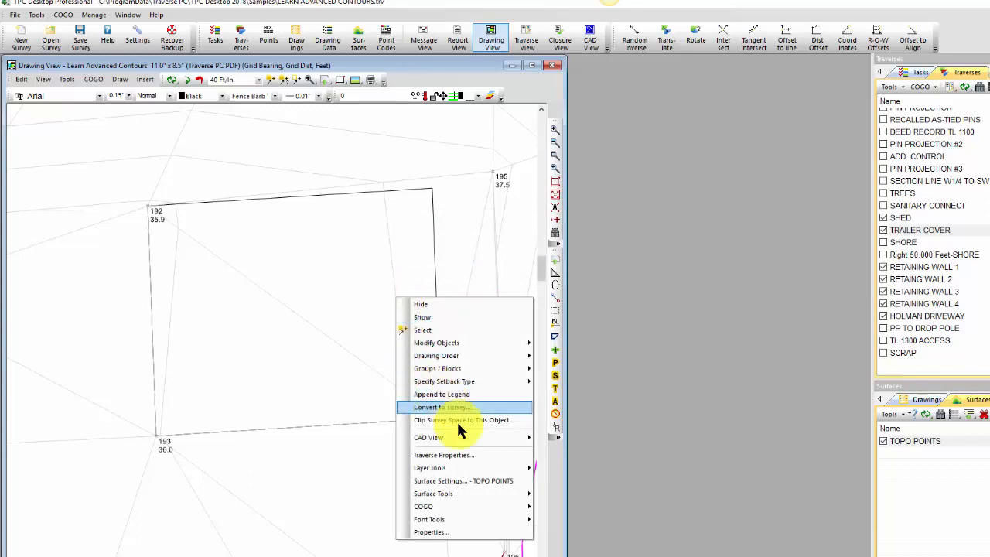
pyautogui.moveTo(450, 494)
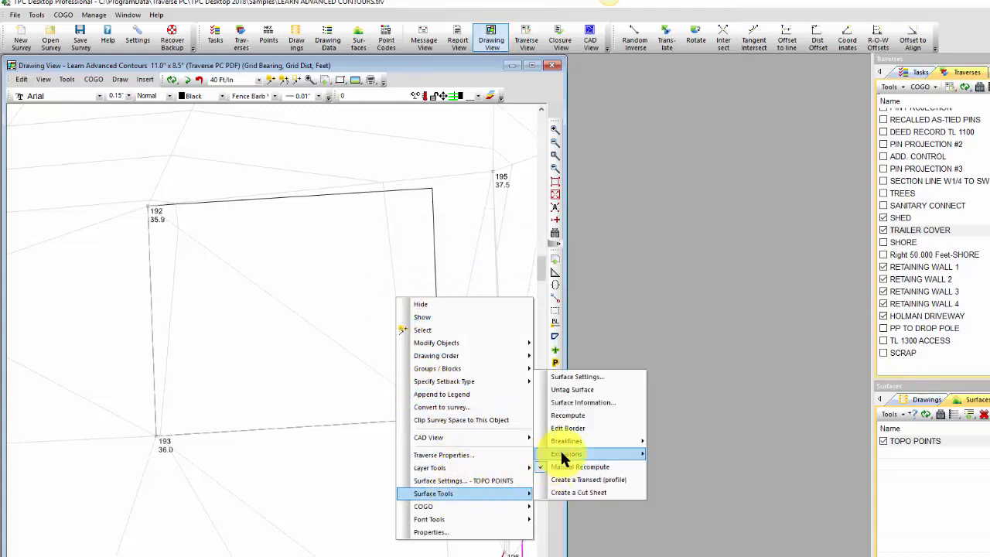
pyautogui.moveTo(562, 458)
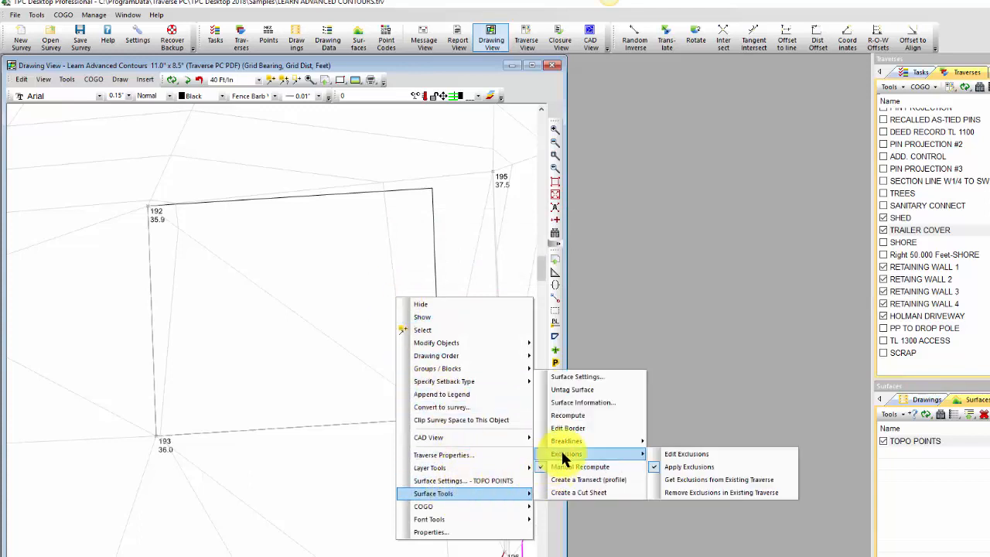
pyautogui.click(696, 479)
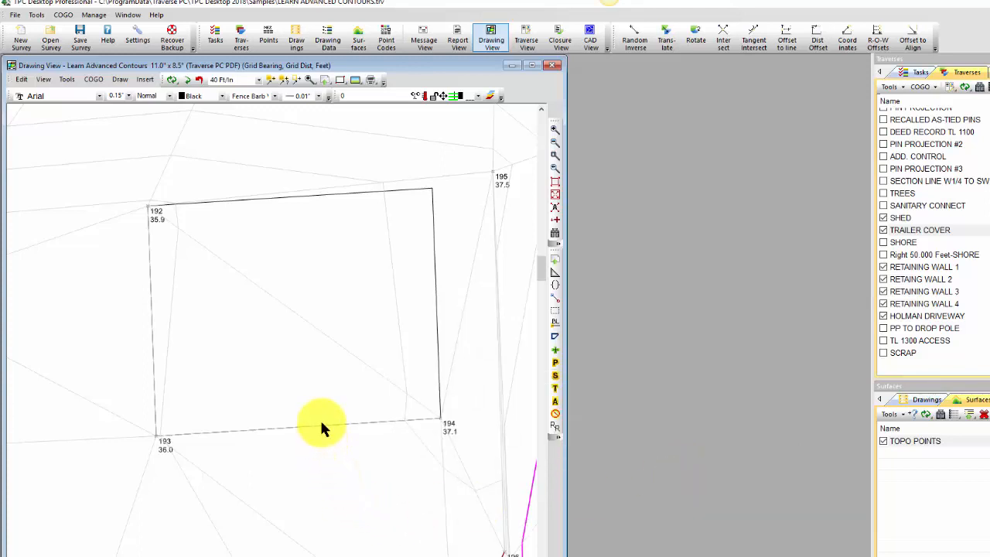
pyautogui.moveTo(319, 426)
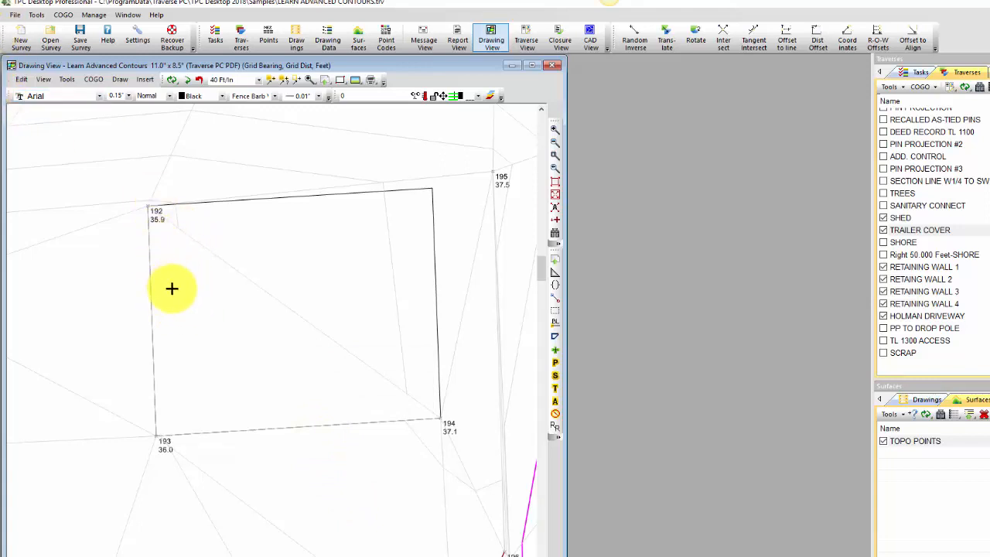
pyautogui.moveTo(148, 215)
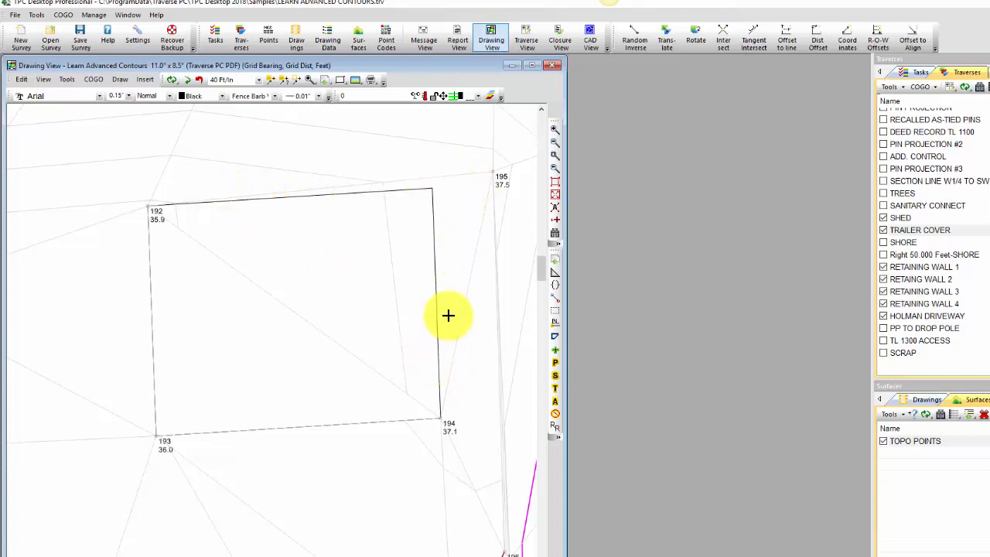
# - Change the TOPO POINTS minor contour color to LightSkyBlue in the surface settings and apply it
pyautogui.doubleClick(449, 175)
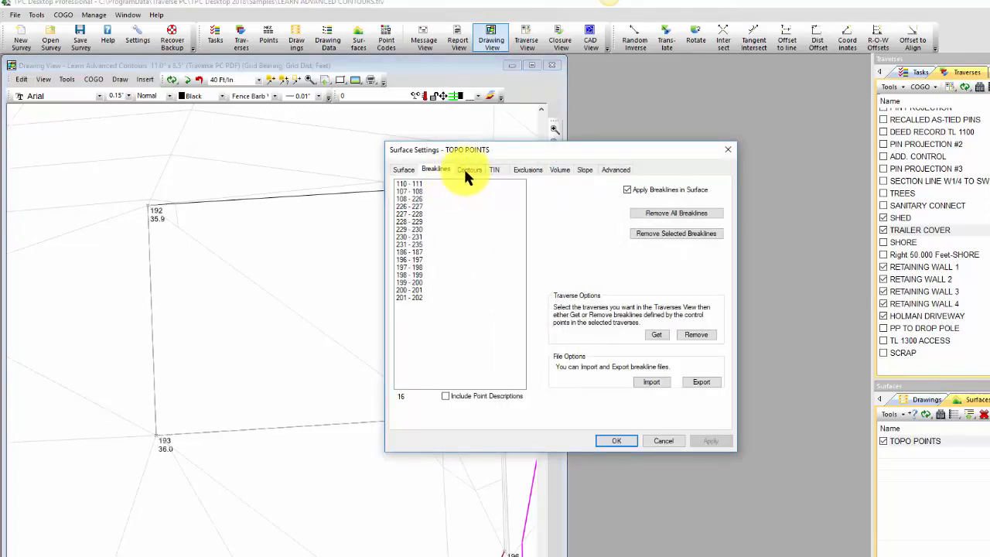
pyautogui.click(469, 174)
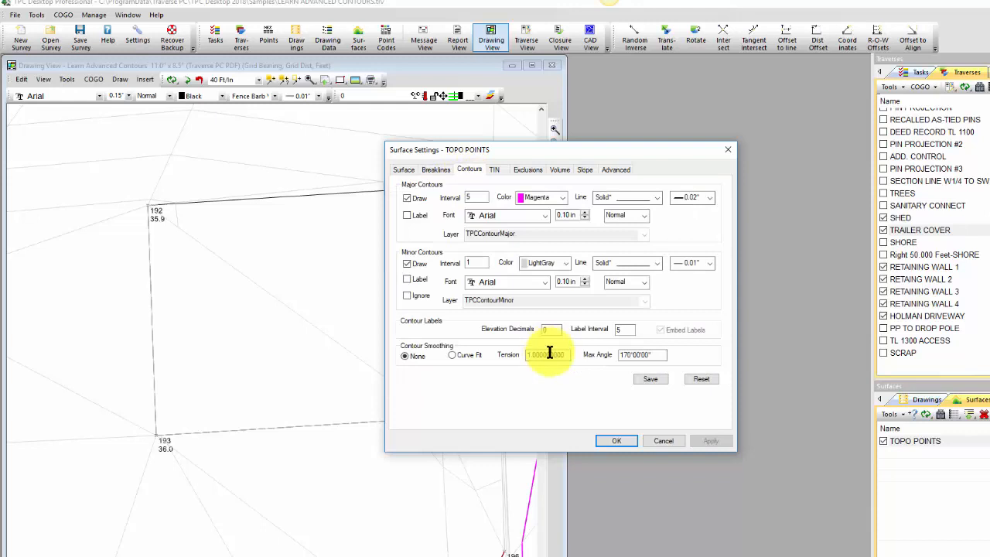
pyautogui.click(563, 263)
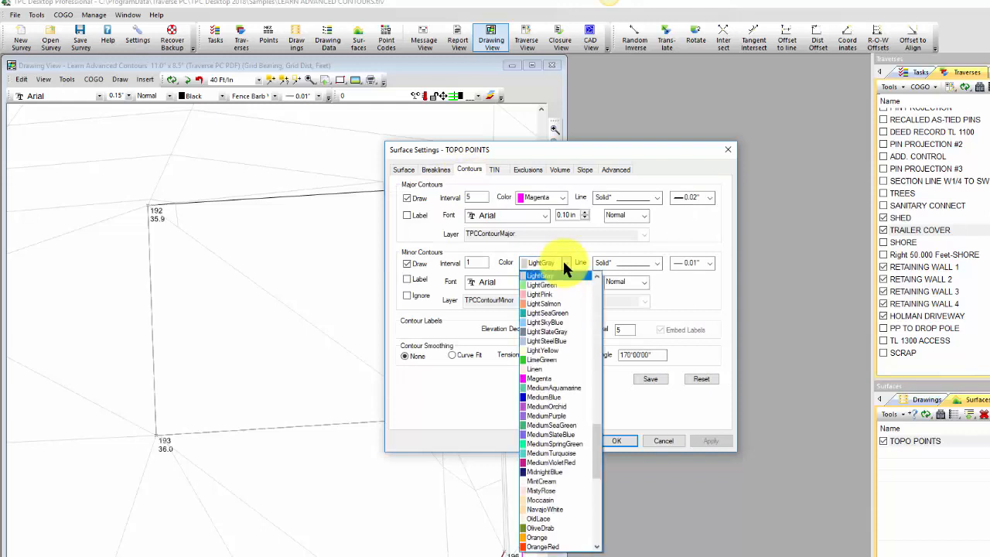
pyautogui.click(545, 328)
pyautogui.click(613, 438)
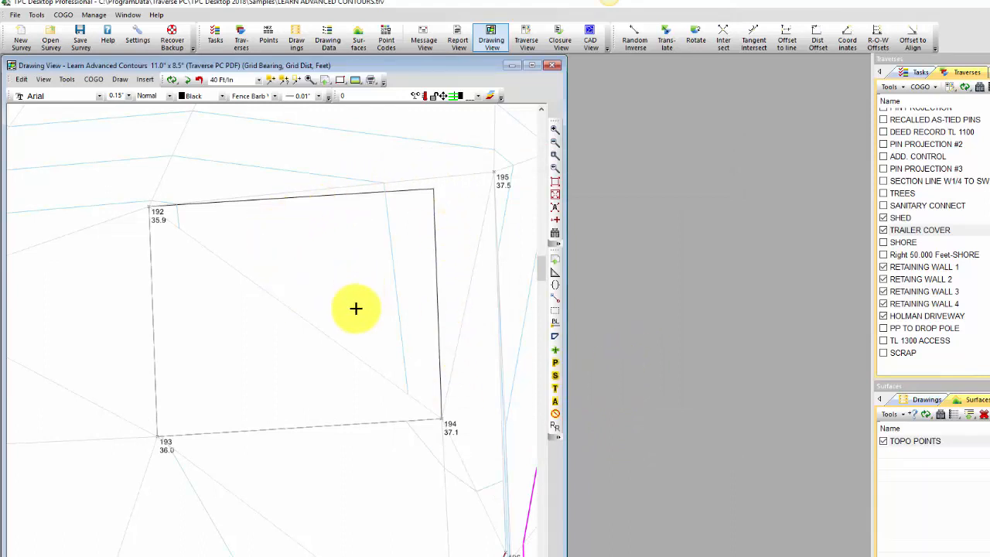
# - Edit the TOPO POINTS exclusions with recompute-while-editing accepted, and exclude the TIN triangle 192-194-195 crossing the shed
pyautogui.rightClick(330, 337)
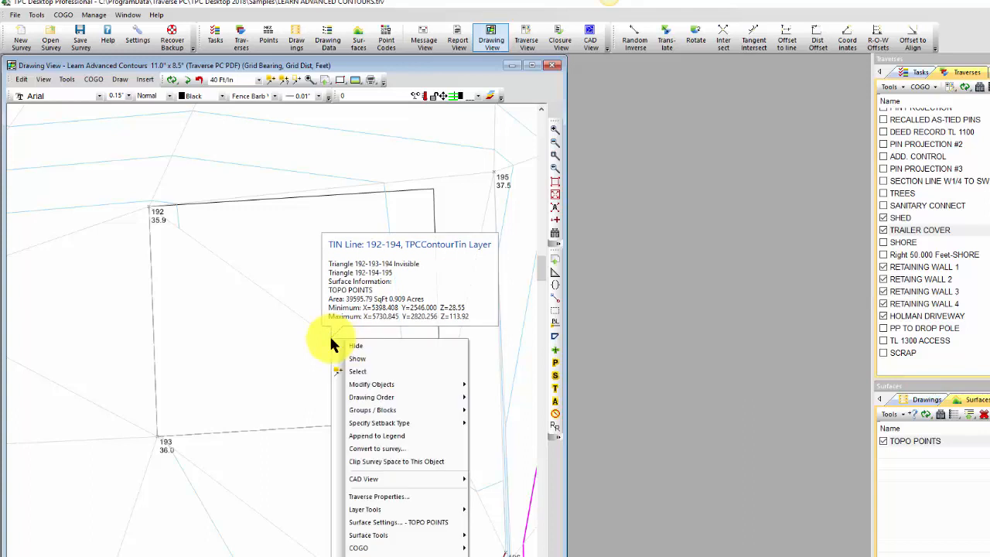
pyautogui.moveTo(388, 535)
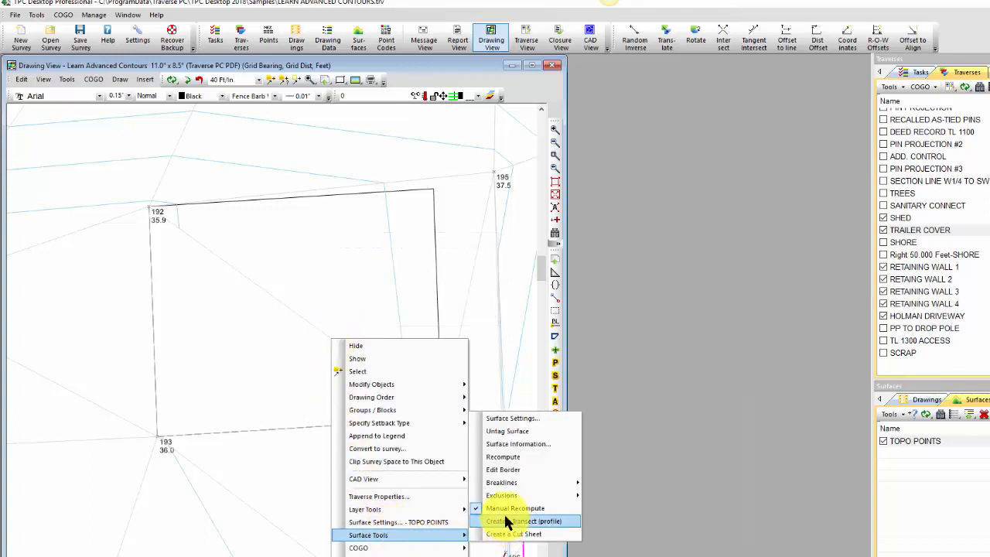
pyautogui.moveTo(502, 497)
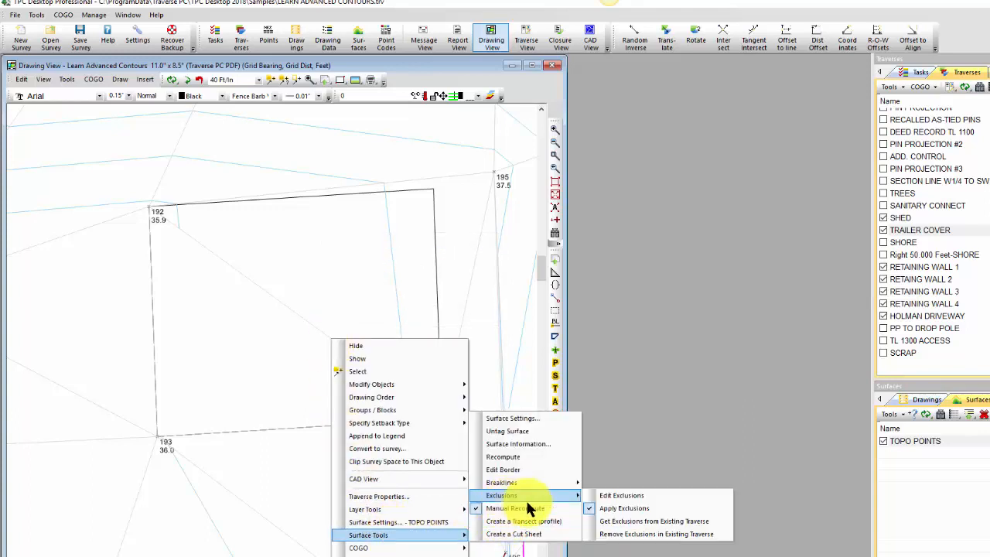
pyautogui.click(610, 495)
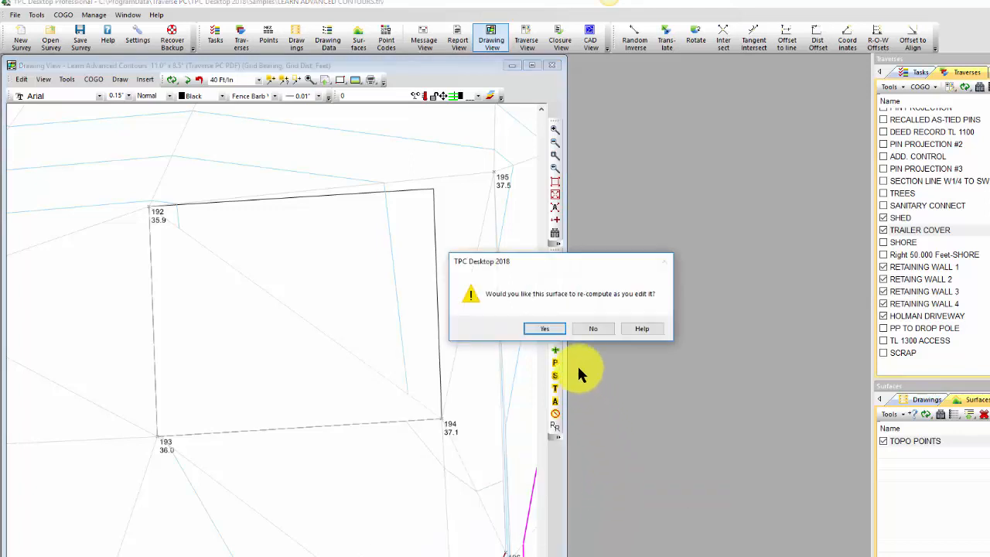
pyautogui.click(545, 328)
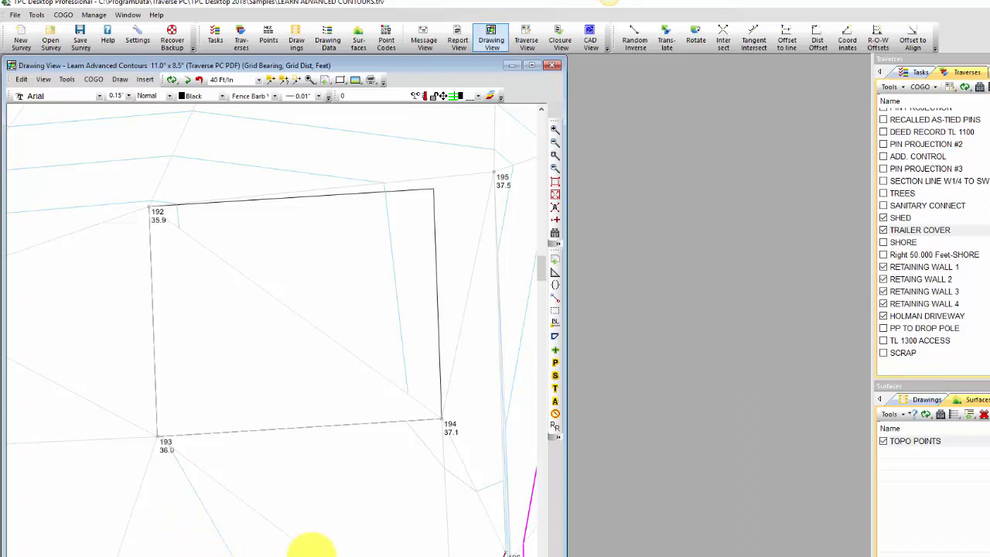
pyautogui.click(353, 248)
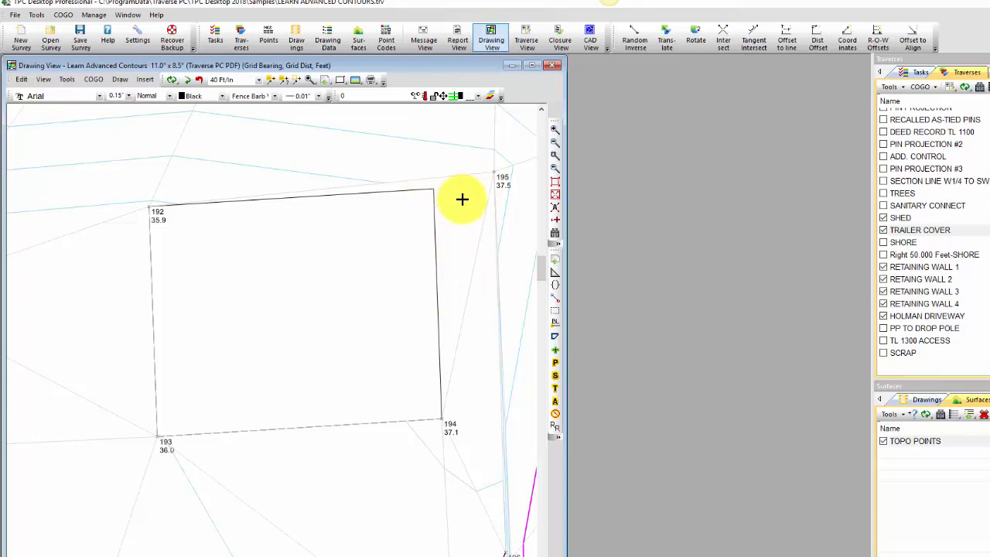
# - Review the SHED traverse's point list for its unlabeled corner between points 194 and 192, and close the list
pyautogui.moveTo(433, 196)
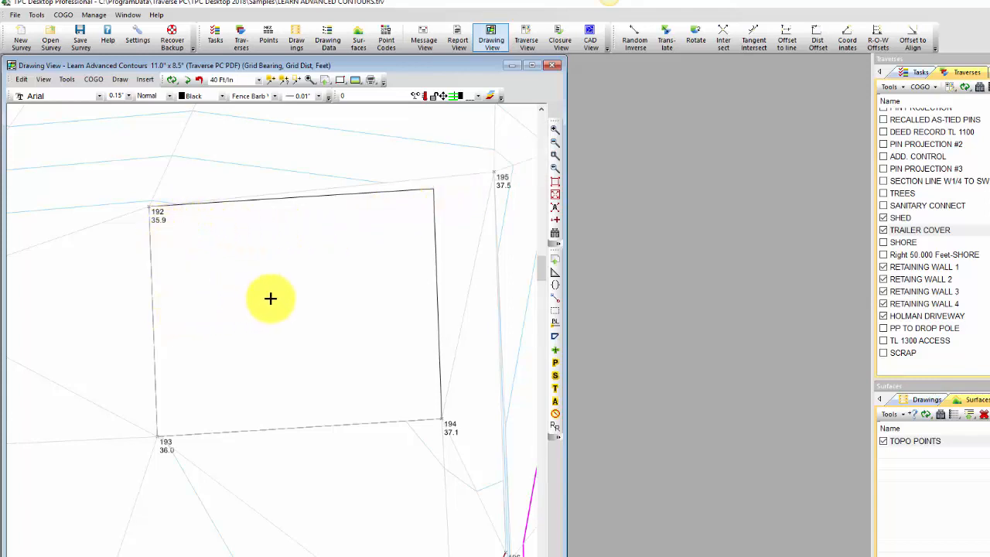
pyautogui.rightClick(434, 204)
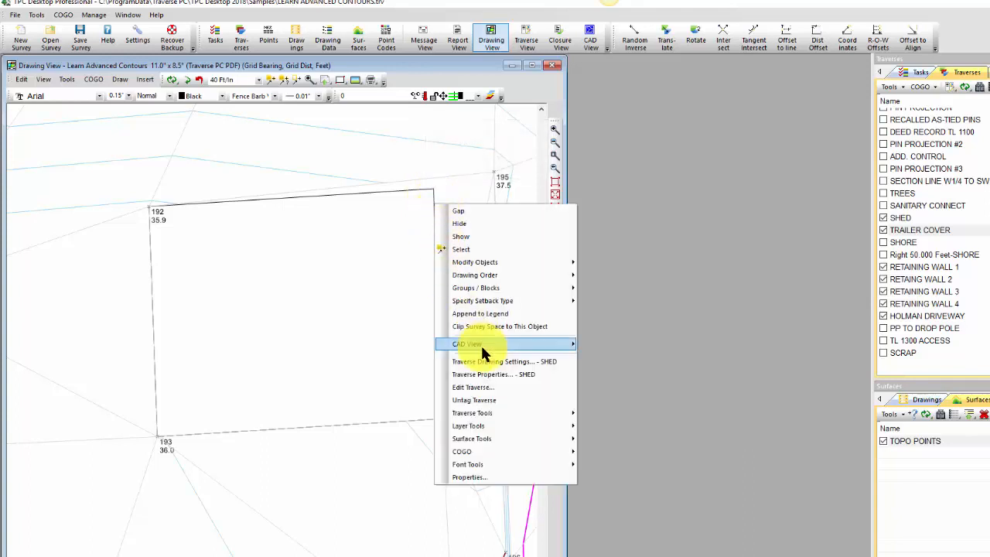
pyautogui.click(474, 392)
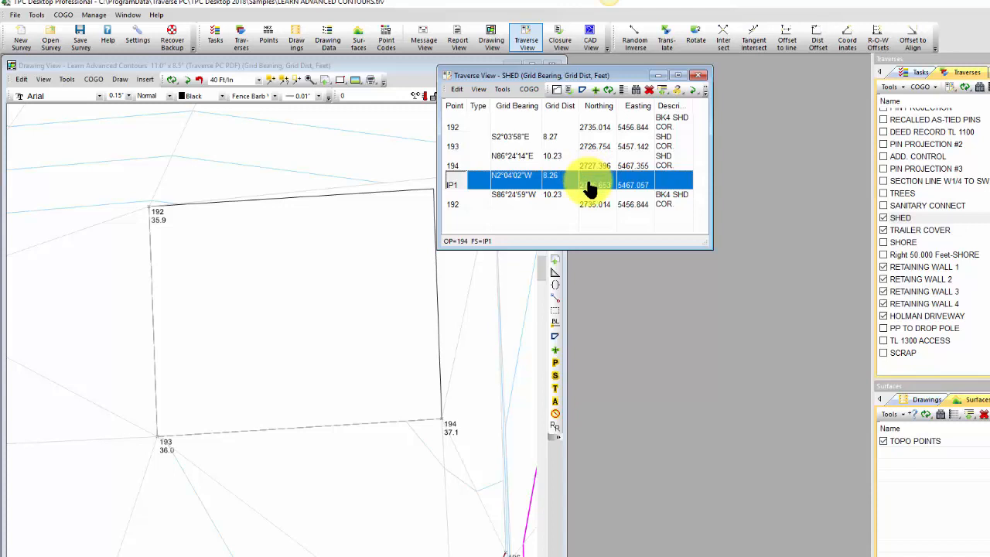
pyautogui.click(697, 75)
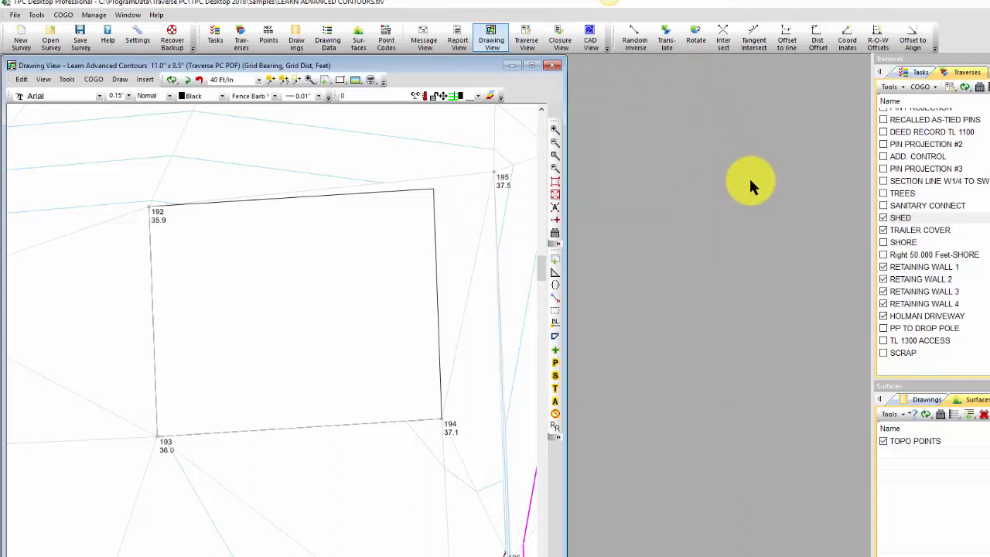
# - Show the whole drawing and check the Surface Modeling topics of the webinar outline in the web browser
pyautogui.click(554, 182)
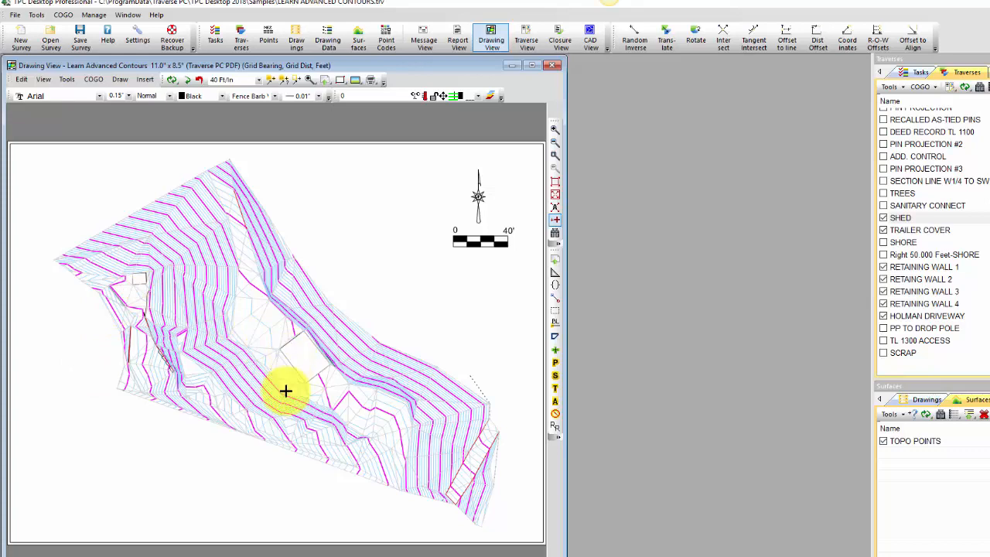
pyautogui.click(343, 556)
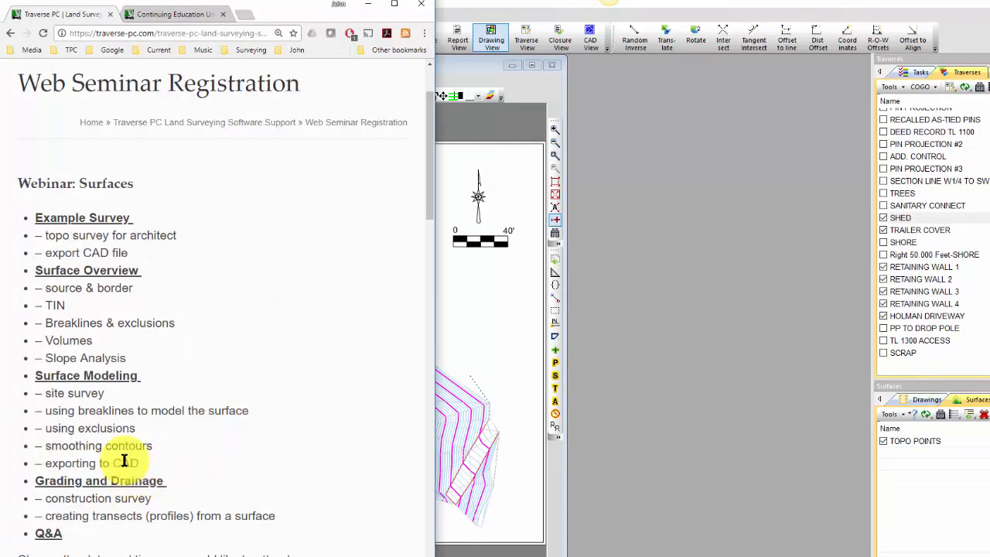
# - Return to the drawing, turn off TIN drawing for the TOPO POINTS surface, and display the lines without thickness
pyautogui.click(463, 280)
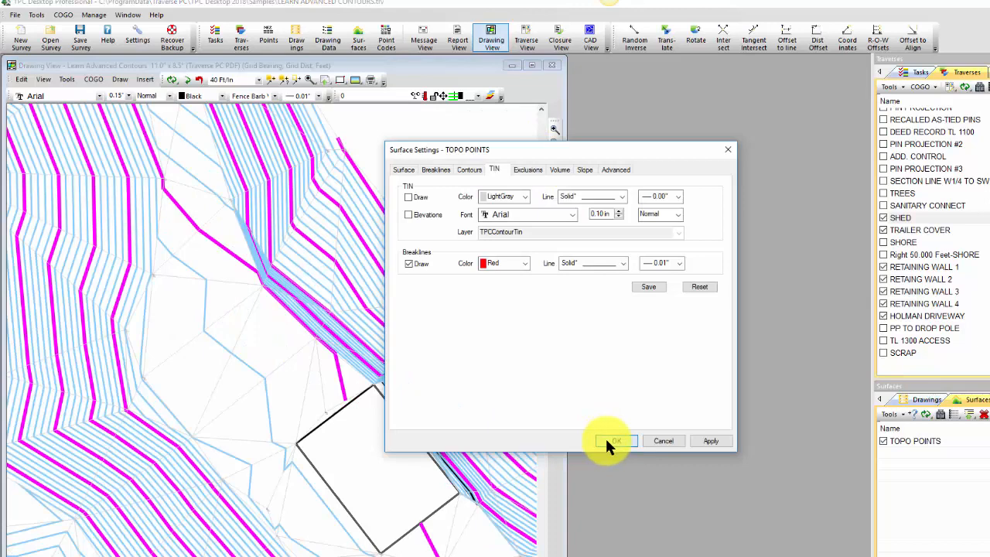
pyautogui.click(604, 439)
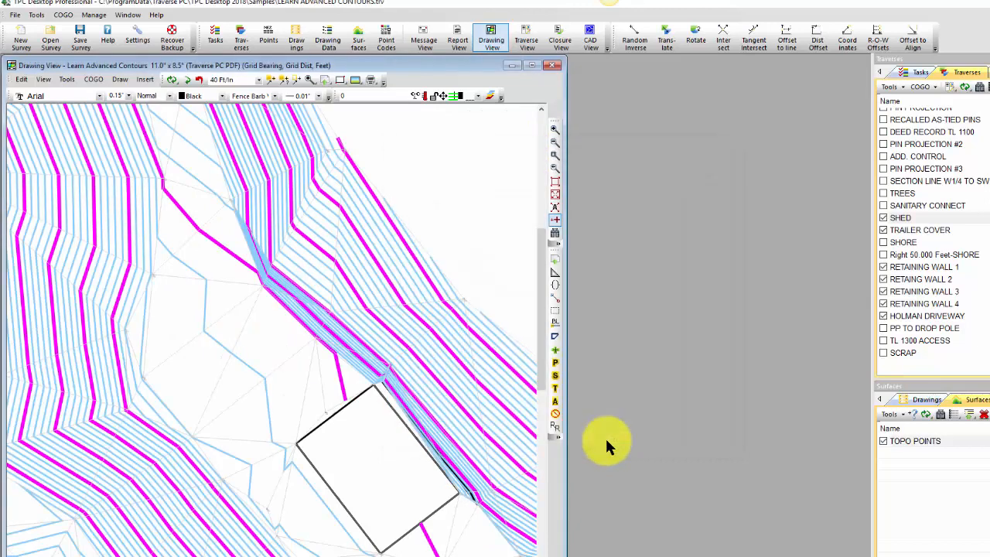
pyautogui.click(555, 220)
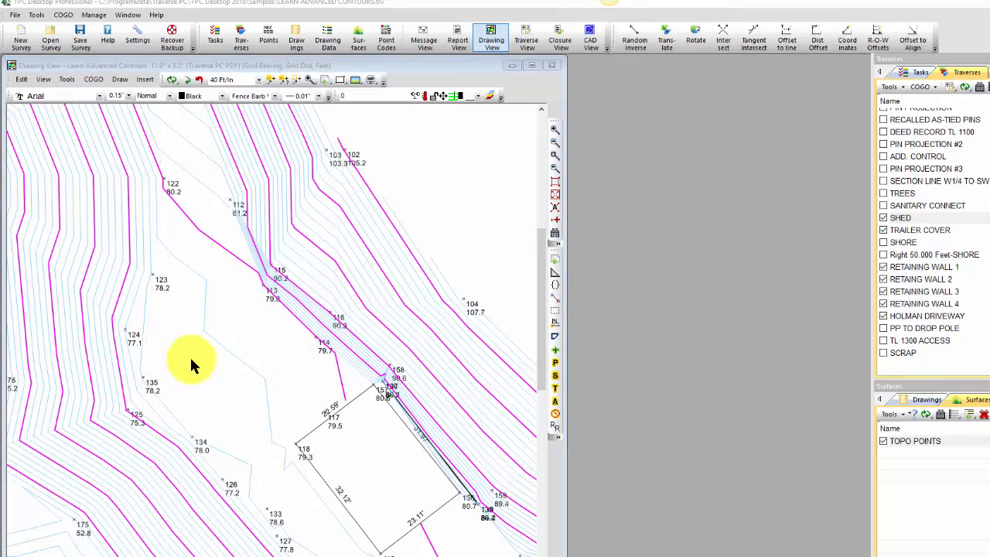
# - Turn on TIN drawing for TOPO POINTS with breakline drawing off, and examine the contour bends between points 125 and 178
pyautogui.moveTo(207, 393); pyautogui.dragTo(297, 270, button='middle')
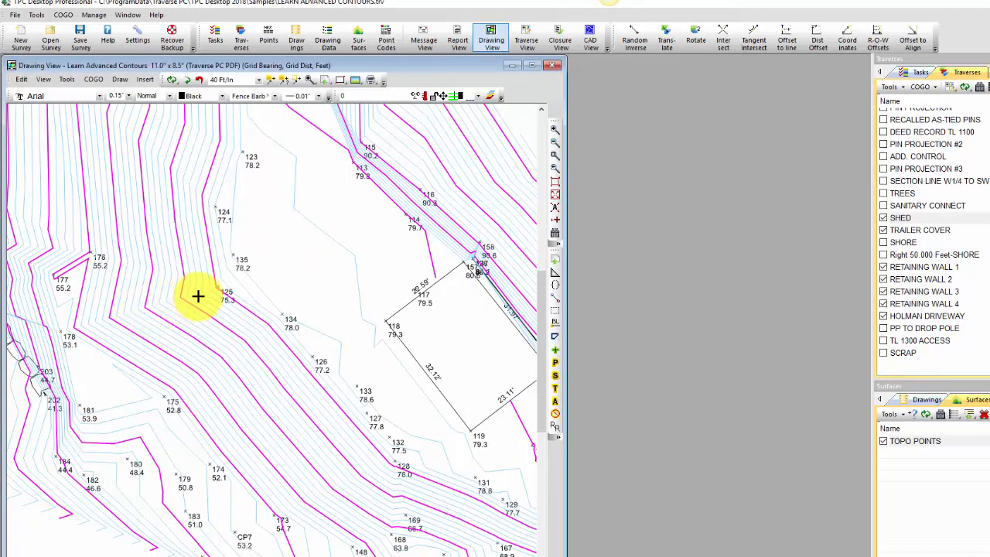
pyautogui.doubleClick(335, 239)
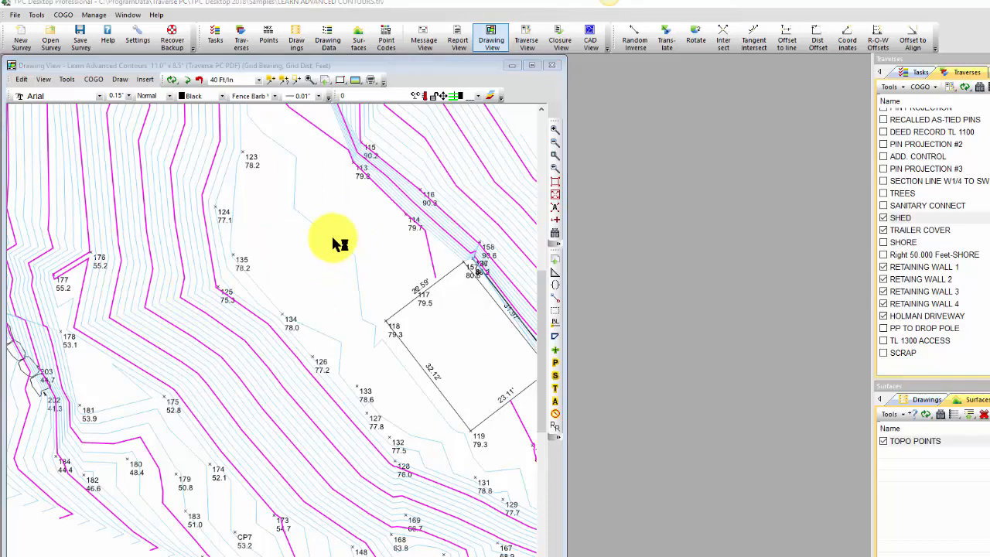
pyautogui.click(409, 197)
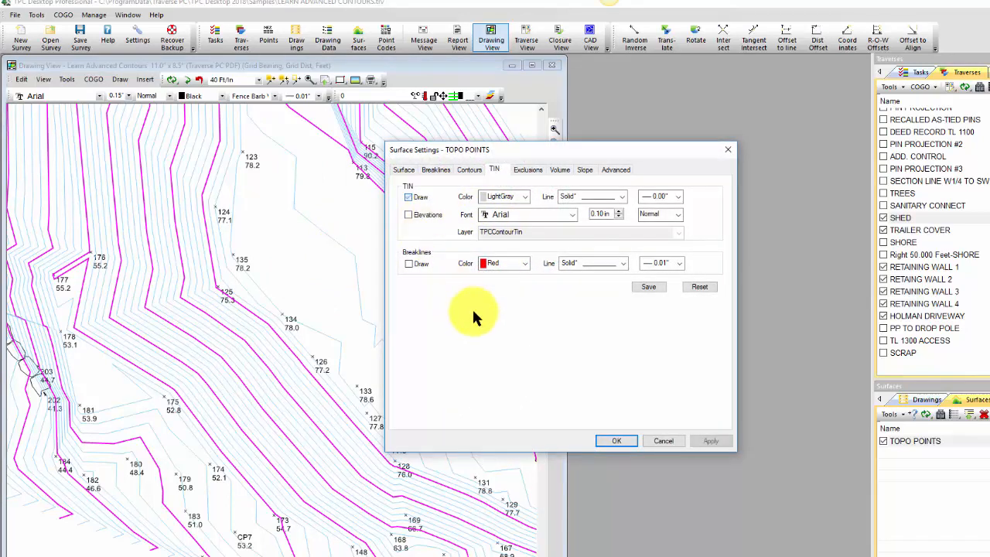
pyautogui.click(602, 442)
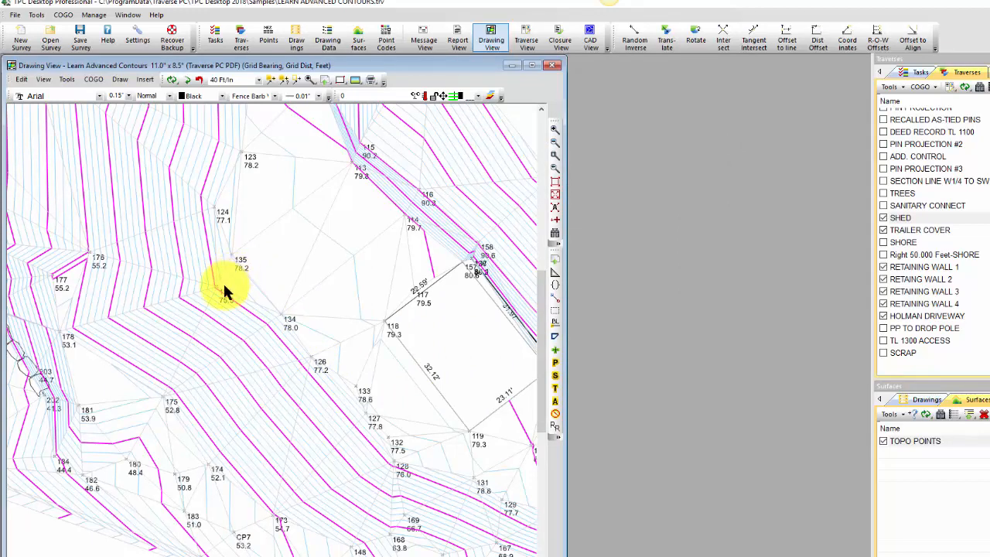
pyautogui.moveTo(219, 291)
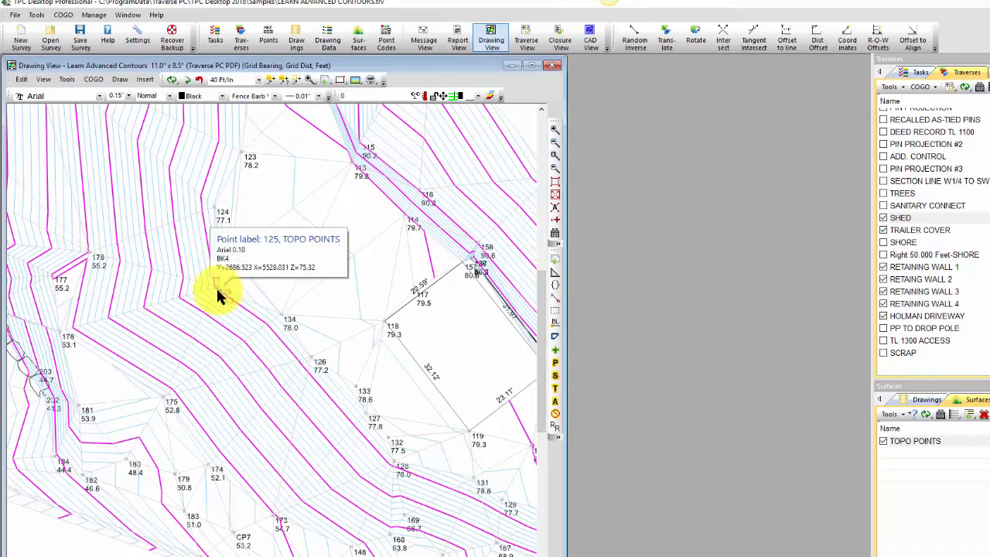
pyautogui.moveTo(68, 340)
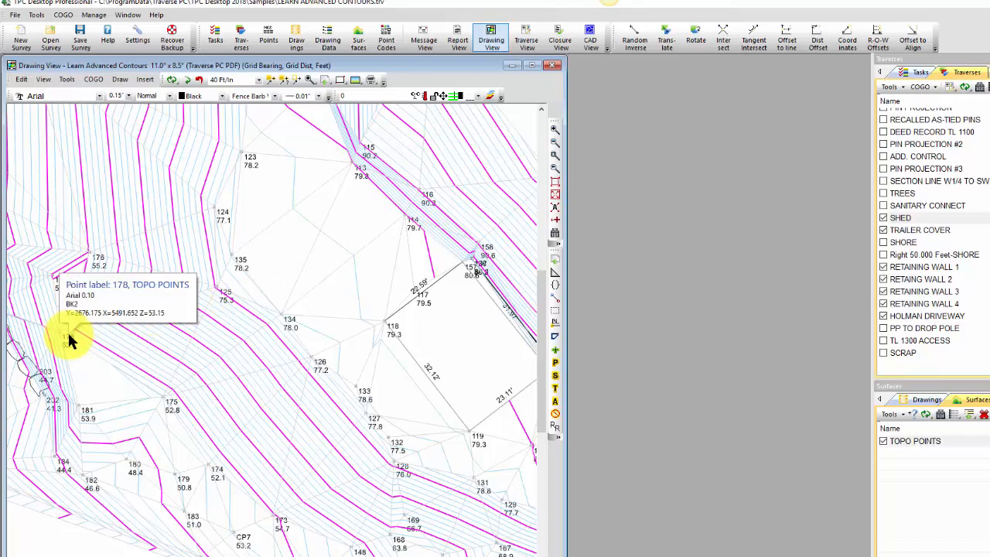
pyautogui.moveTo(143, 310)
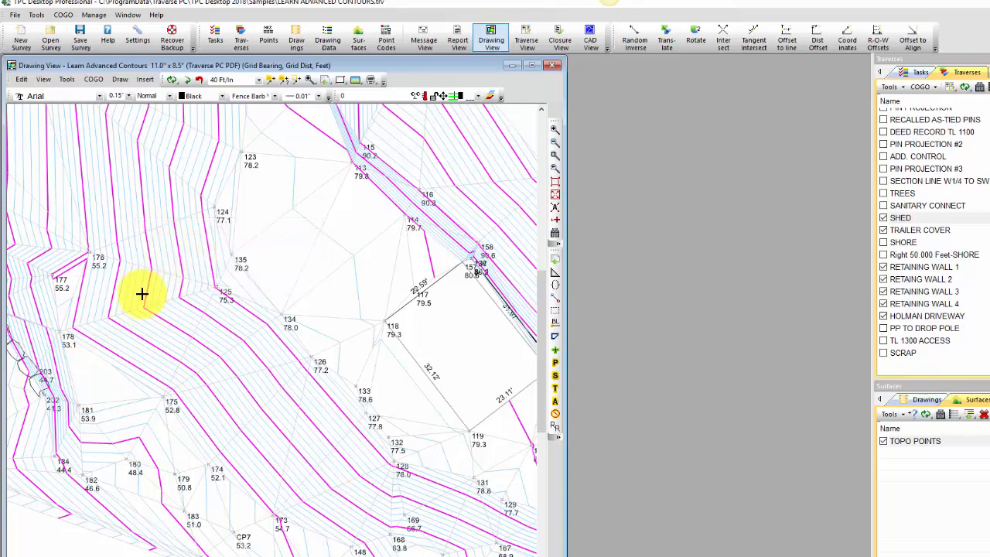
pyautogui.moveTo(151, 279)
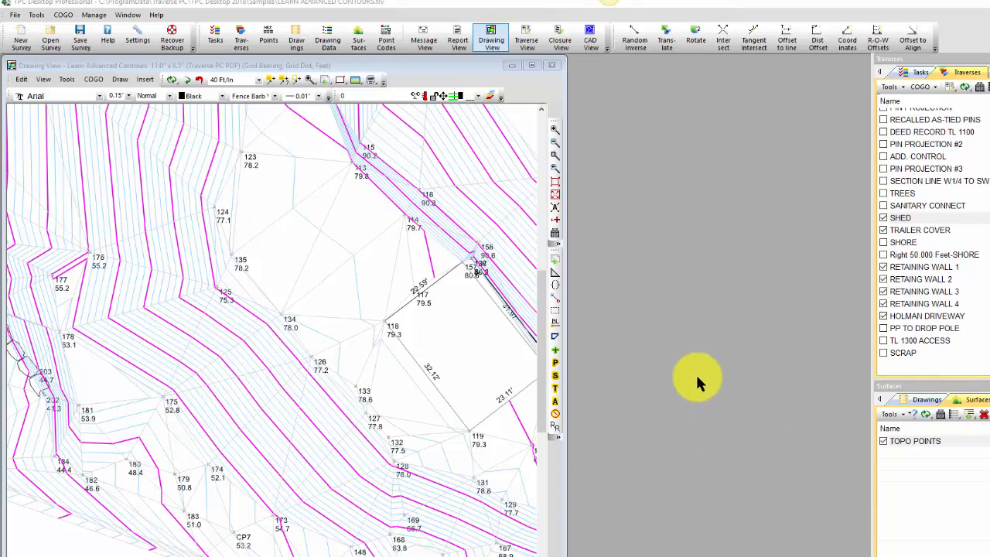
# - Turn off TIN drawing for TOPO POINTS, set its contour smoothing to Curve Fit, and apply
pyautogui.click(272, 258)
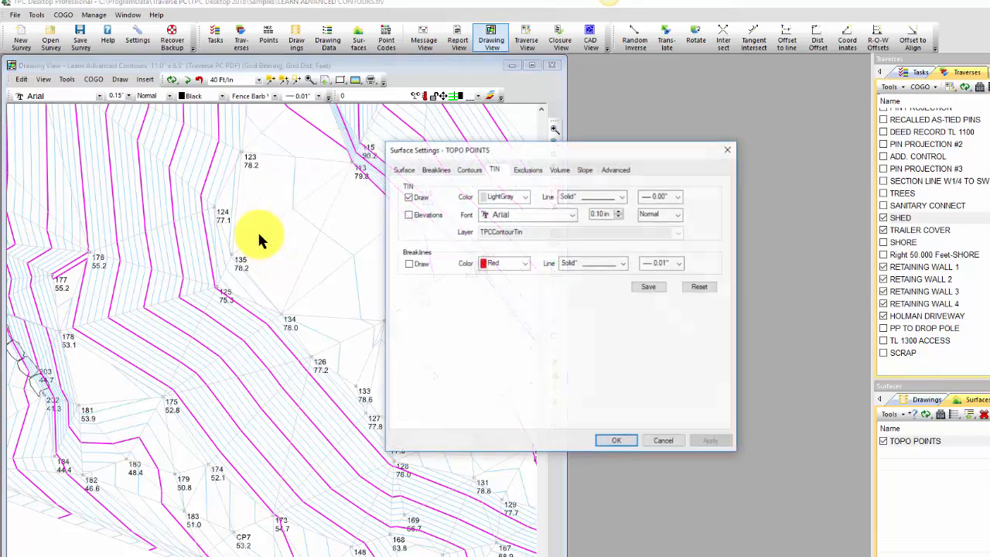
pyautogui.click(410, 198)
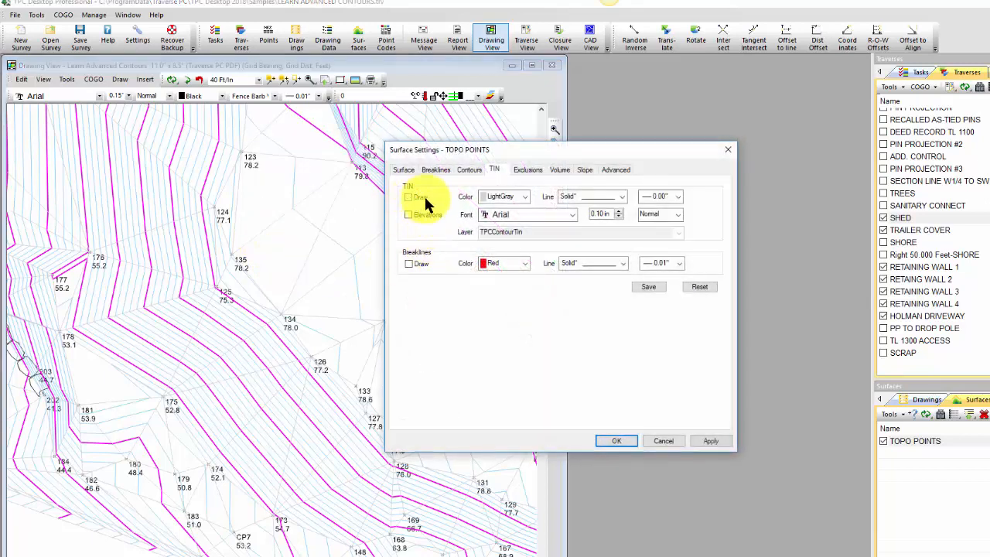
pyautogui.click(469, 169)
pyautogui.moveTo(537, 145); pyautogui.dragTo(648, 78)
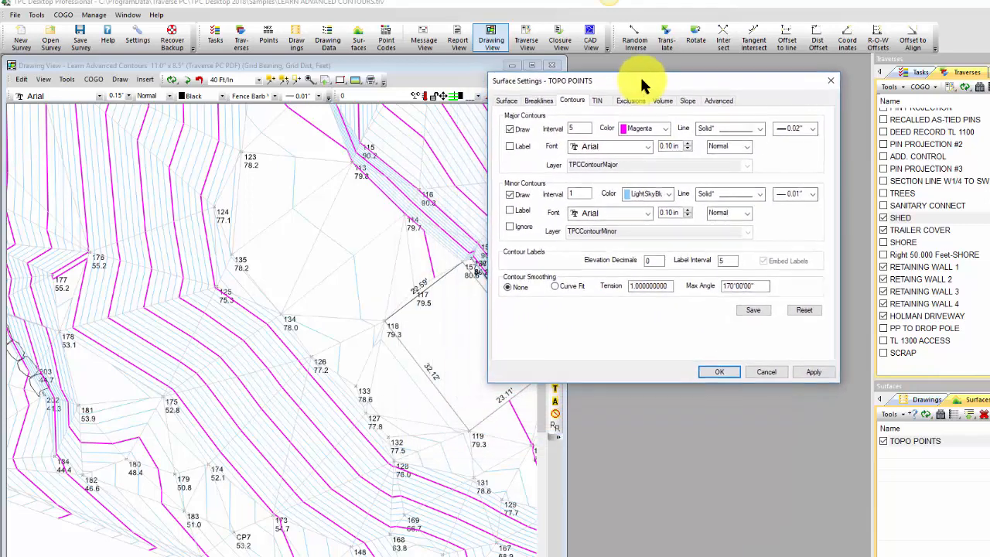
pyautogui.click(508, 296)
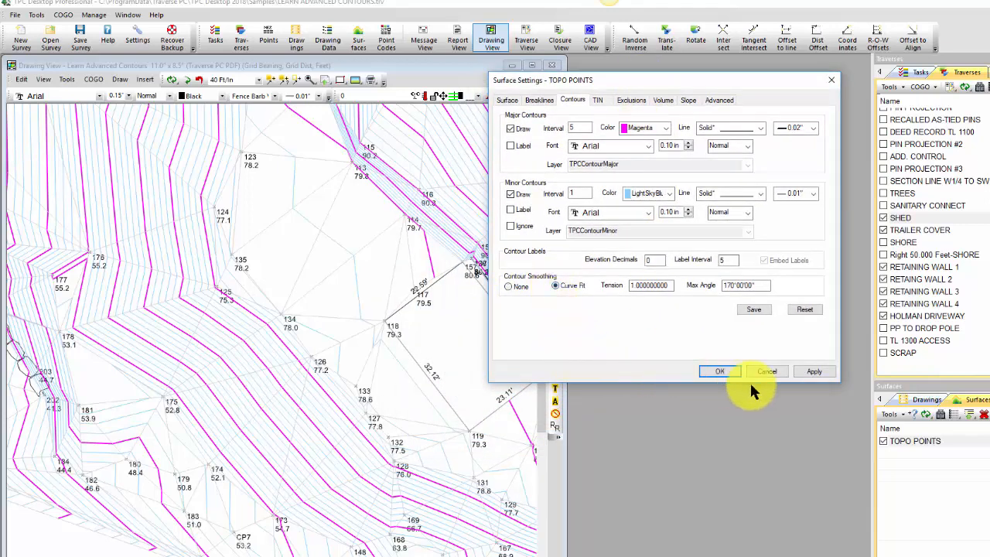
pyautogui.click(814, 371)
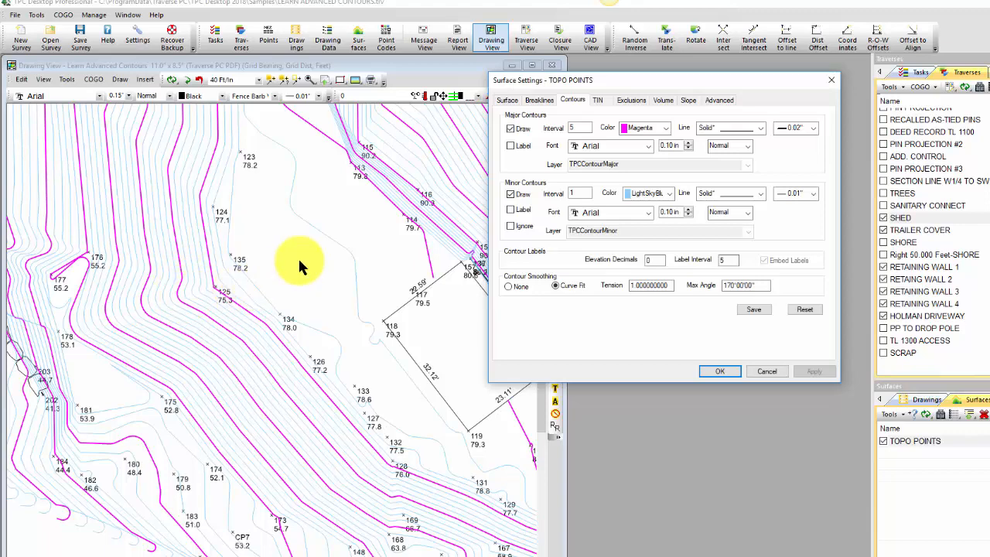
# - Set the contour smoothing tension to 0.5 and apply it to the TOPO POINTS surface
pyautogui.click(635, 285)
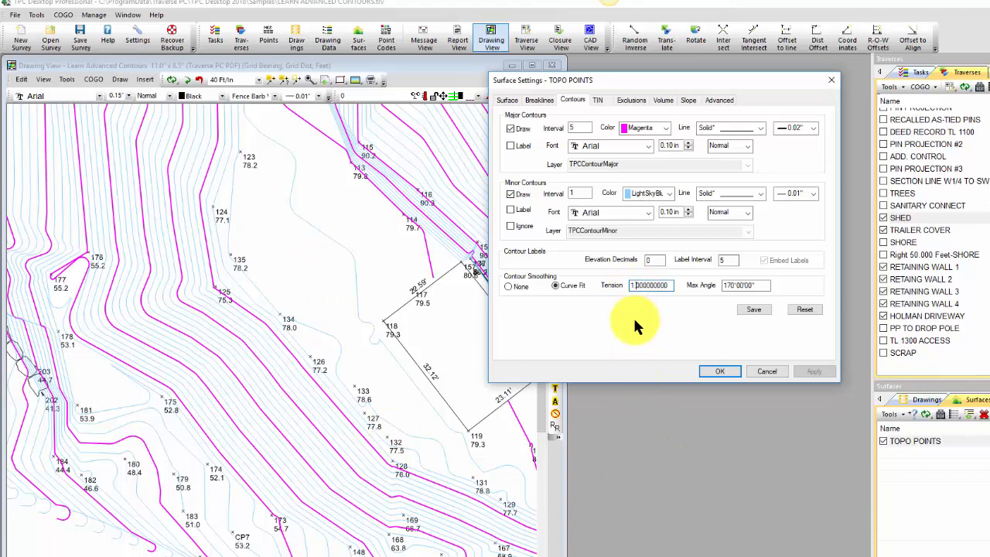
pyautogui.press('BackSpace')
pyautogui.write('0.5')
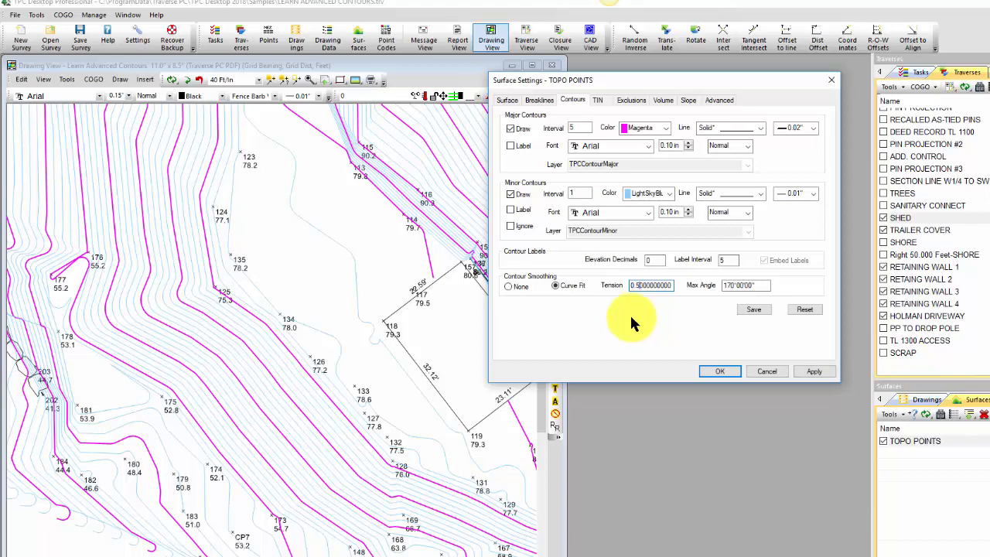
pyautogui.click(815, 372)
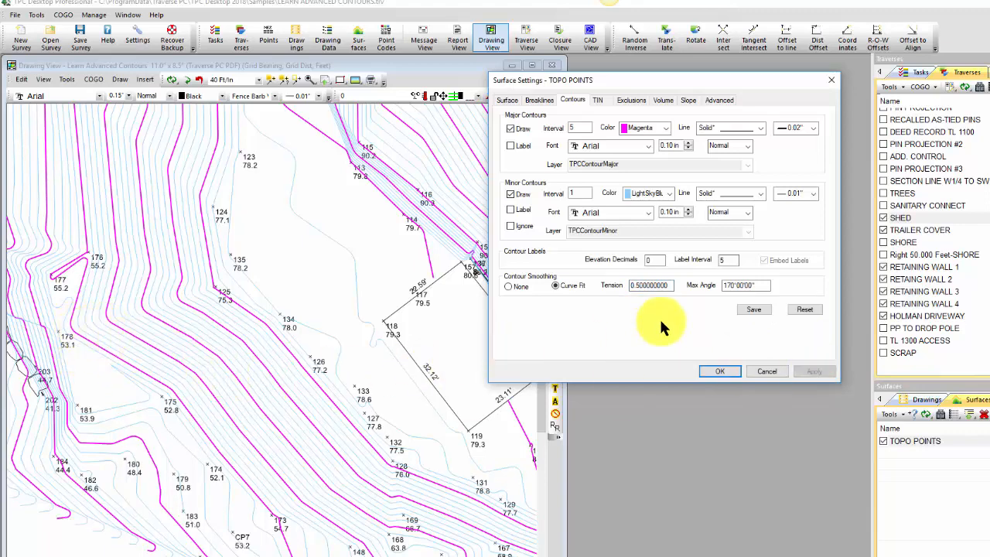
# - Restore the contour smoothing tension to 1.0 and apply it for comparison
pyautogui.click(636, 287)
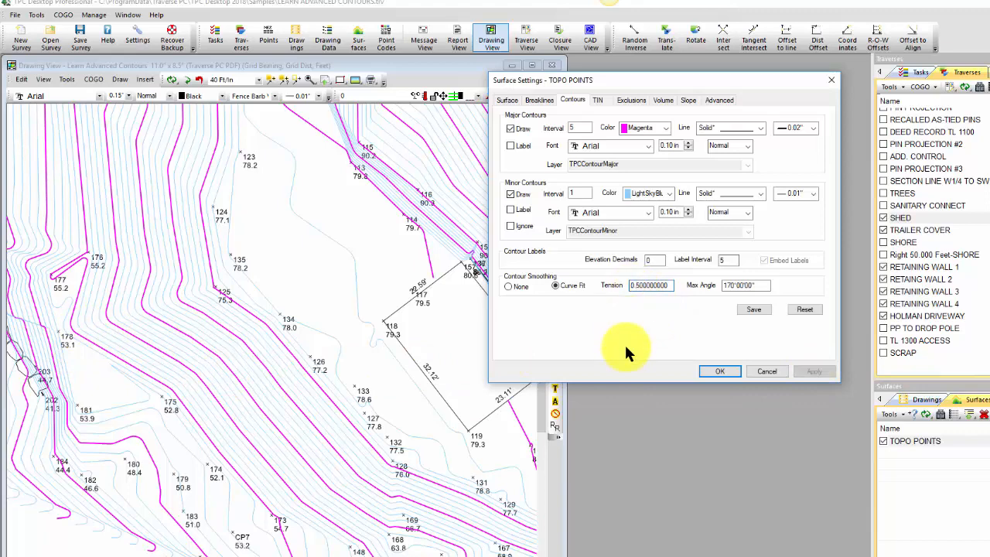
pyautogui.press('Delete')
pyautogui.write('1.0')
pyautogui.press('Delete')
pyautogui.click(822, 365)
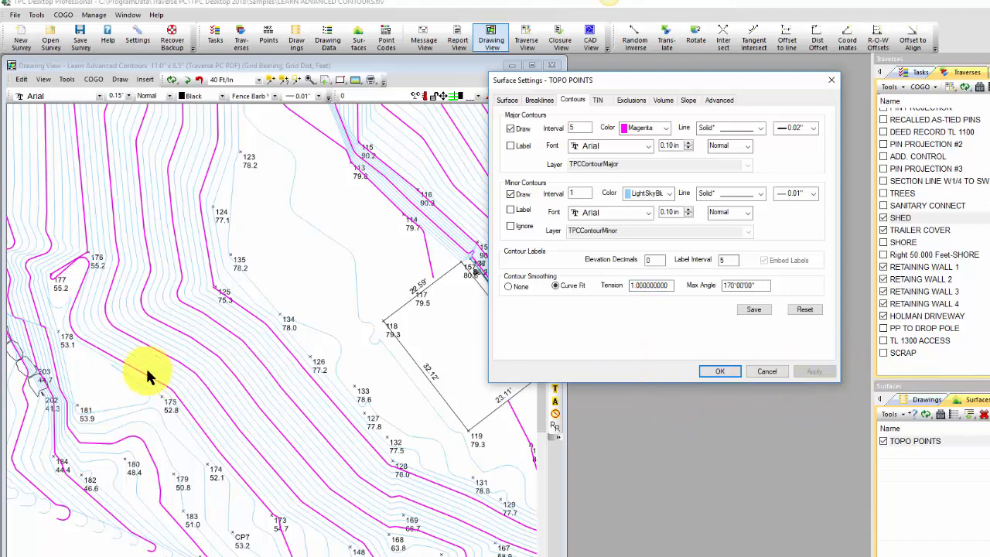
# - Set the contour smoothing tension to 0.5 again, apply it, and close the TOPO POINTS surface settings
pyautogui.moveTo(667, 285); pyautogui.dragTo(576, 285)
pyautogui.write('0.5')
pyautogui.press('Tab')
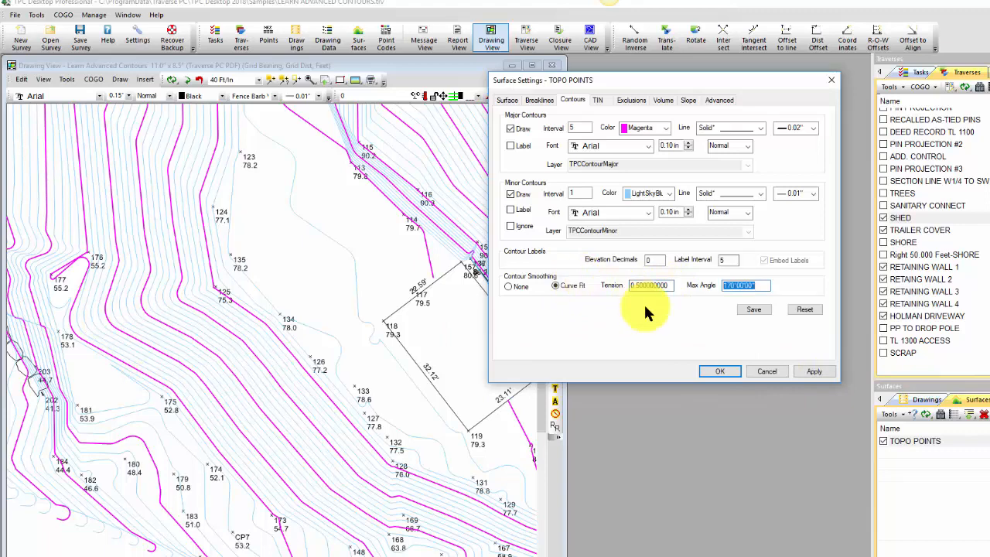
pyautogui.click(812, 371)
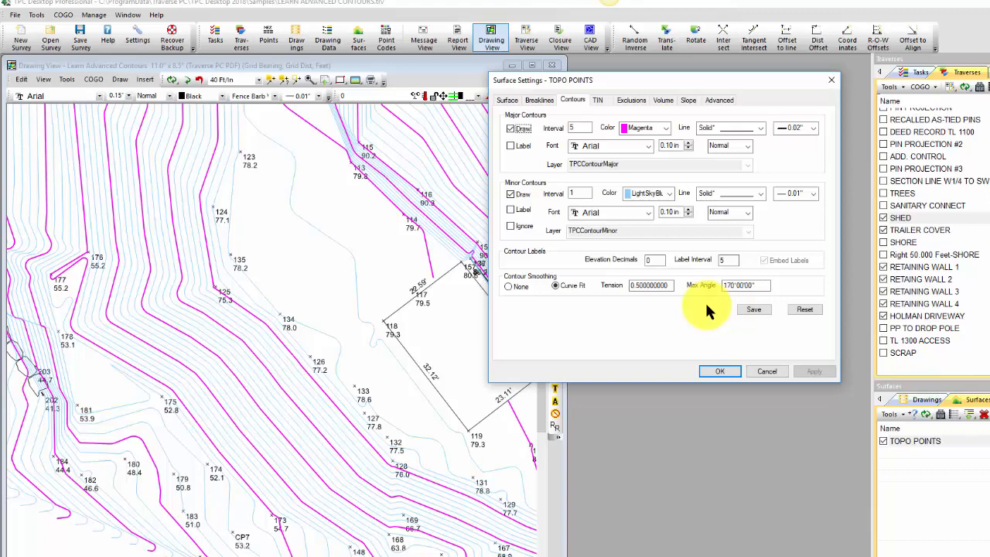
pyautogui.click(718, 373)
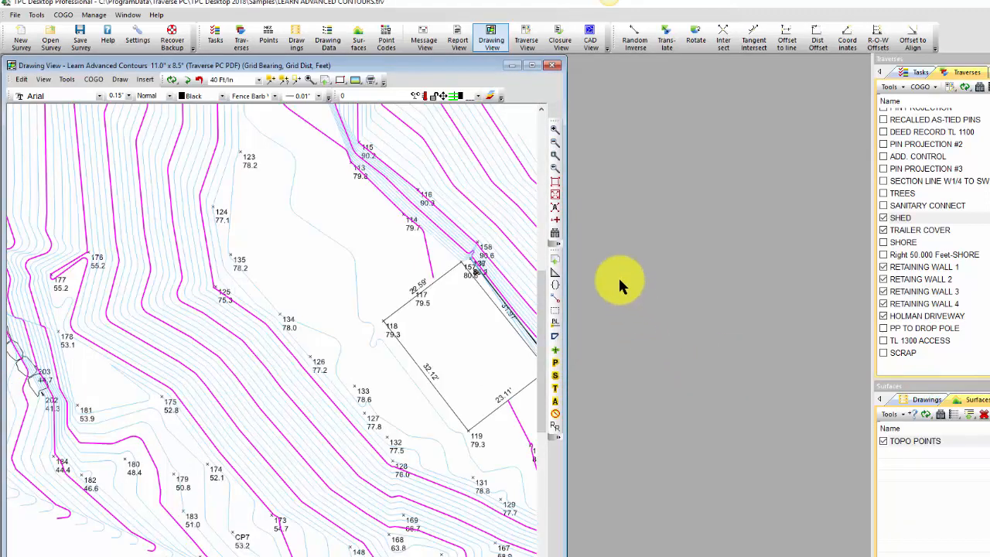
# - Export the entire Learn Advanced Contours drawing as AutoCAD DWG without saving the survey first, overwriting the existing file
pyautogui.click(555, 184)
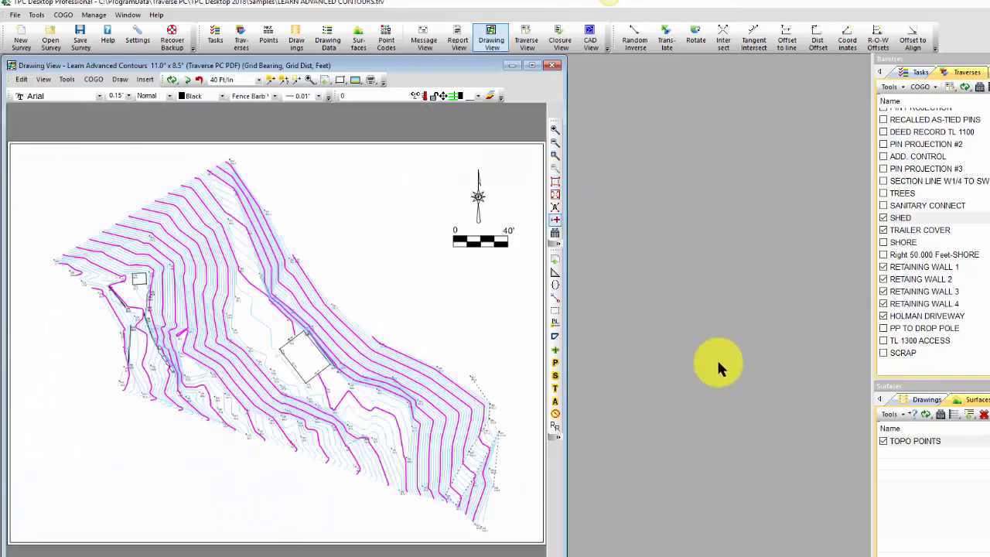
pyautogui.rightClick(376, 254)
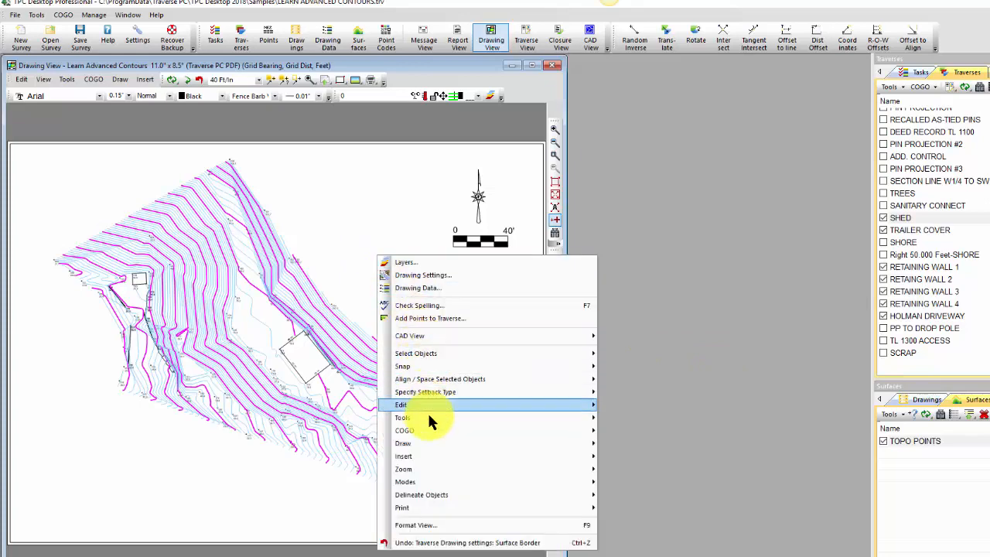
pyautogui.moveTo(424, 415)
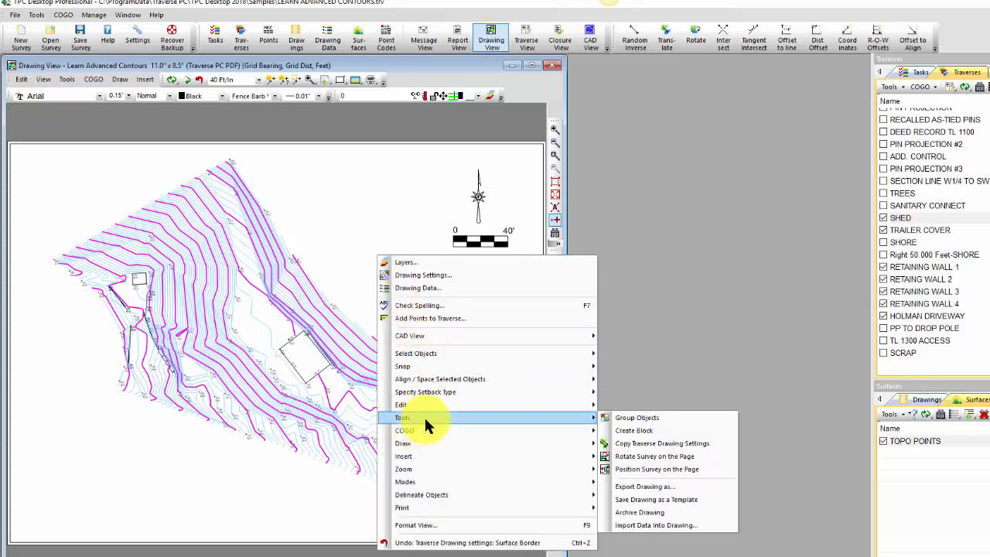
pyautogui.click(662, 485)
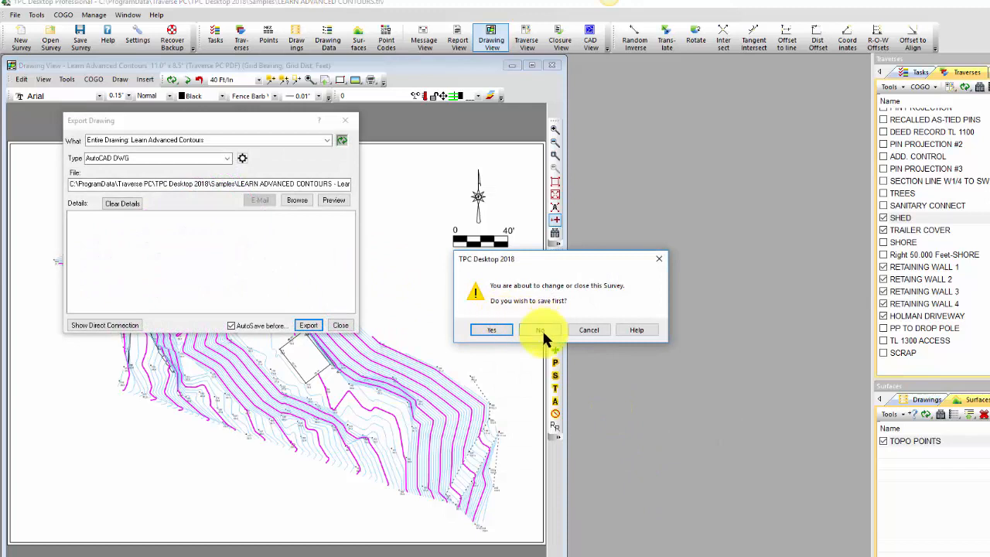
pyautogui.click(541, 332)
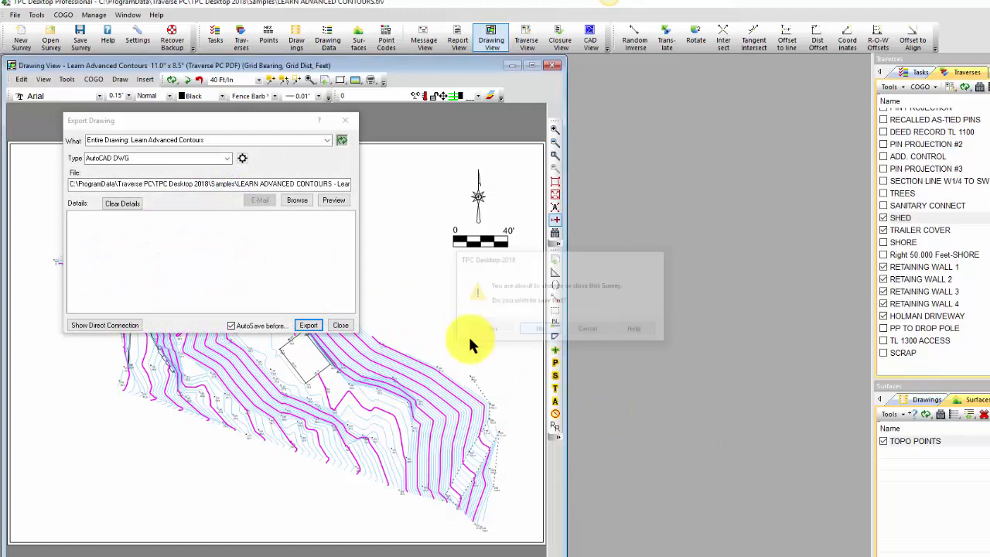
pyautogui.click(307, 325)
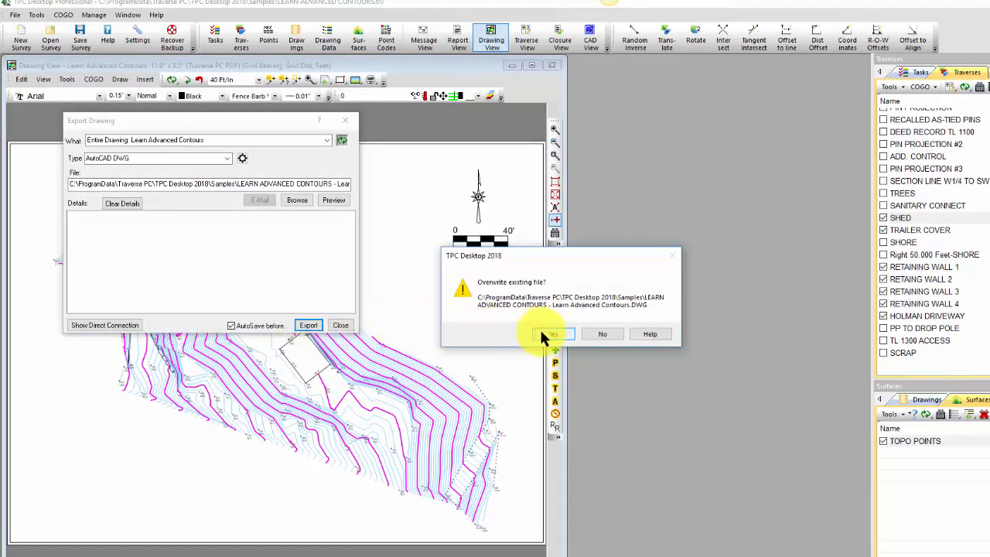
pyautogui.click(546, 334)
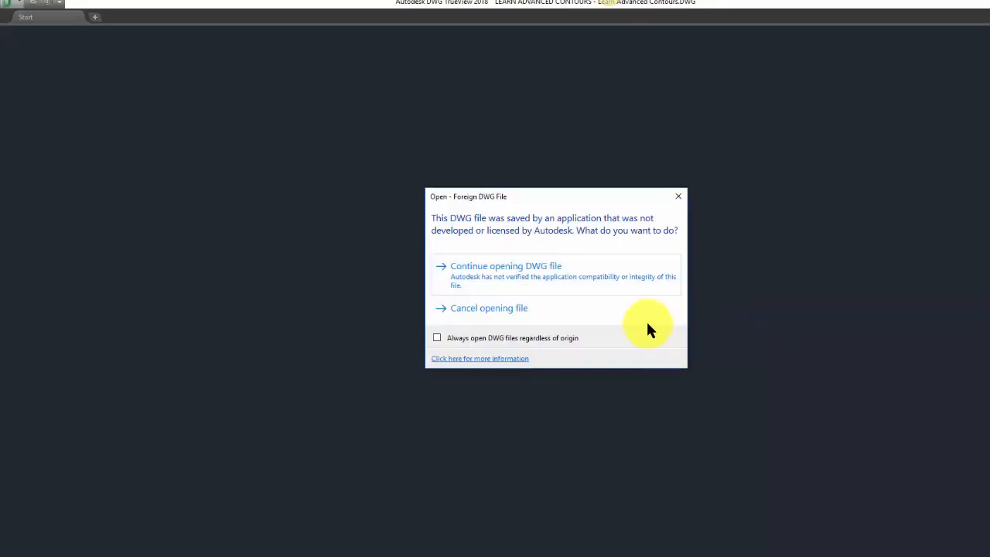
# - Continue opening the exported DWG in Autodesk DWG TrueView and fit the whole drawing in view
pyautogui.click(514, 265)
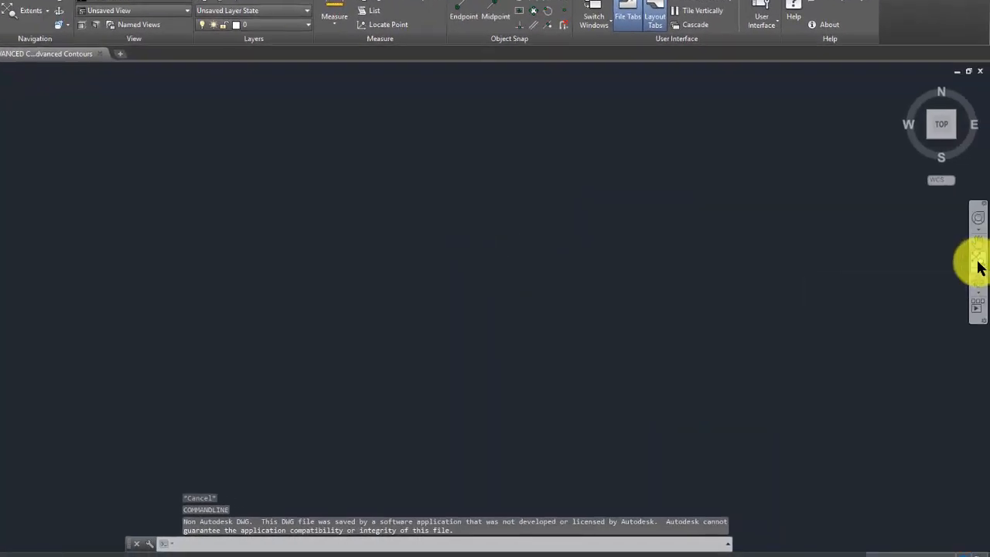
pyautogui.click(978, 263)
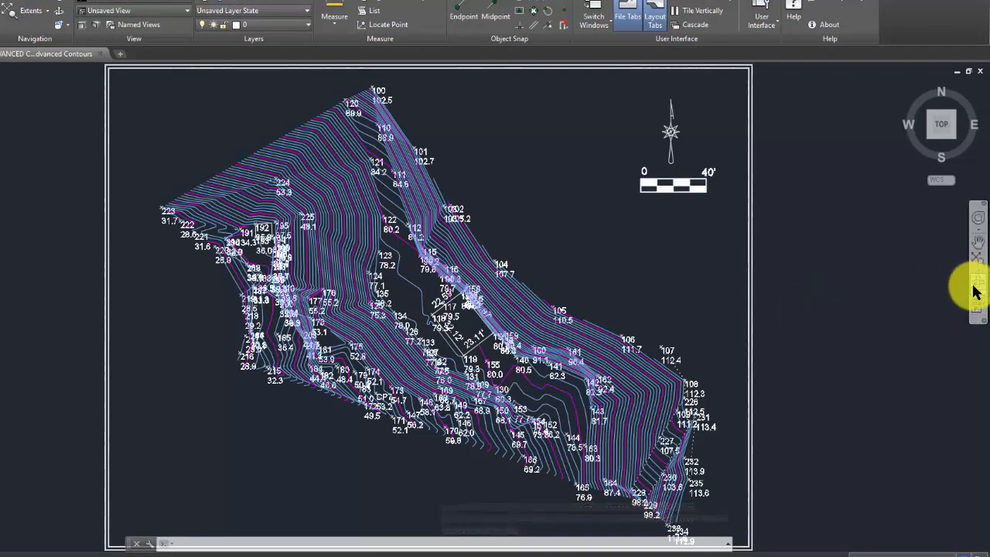
# - Turn on the TPCContourPolyfacemesh layer and turn off the 0_ layer in the exported drawing
pyautogui.moveTo(710, 335); pyautogui.dragTo(719, 169)
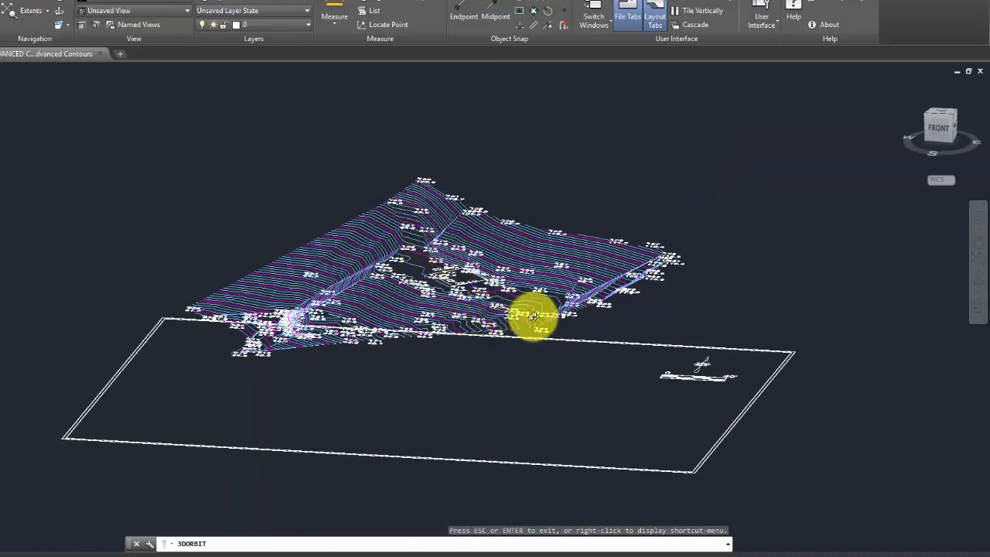
pyautogui.moveTo(671, 250); pyautogui.dragTo(768, 314)
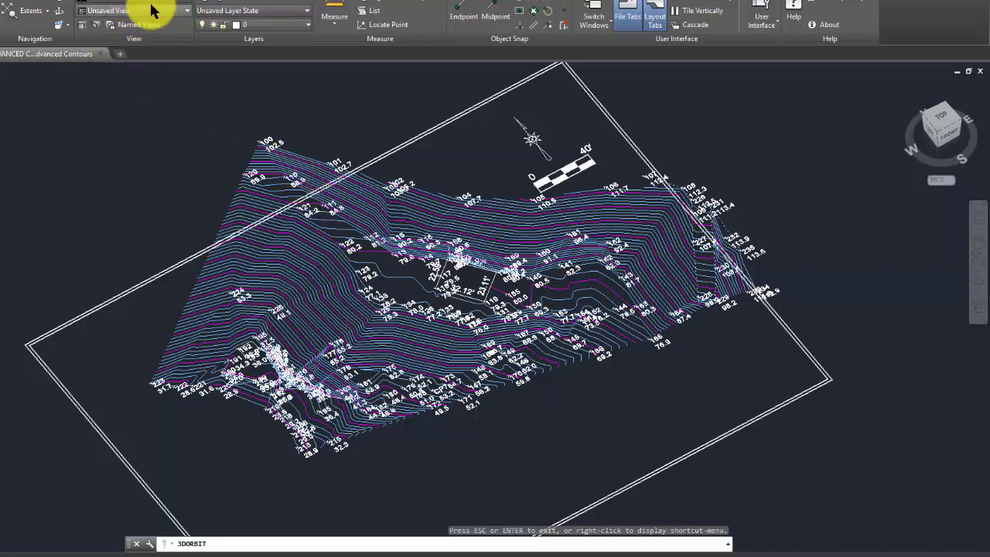
pyautogui.click(205, 3)
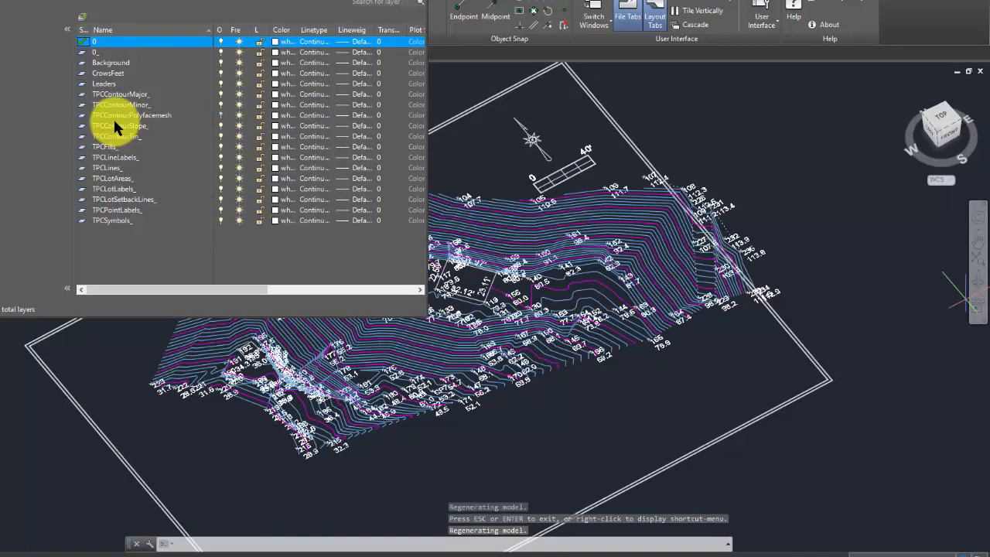
pyautogui.click(113, 115)
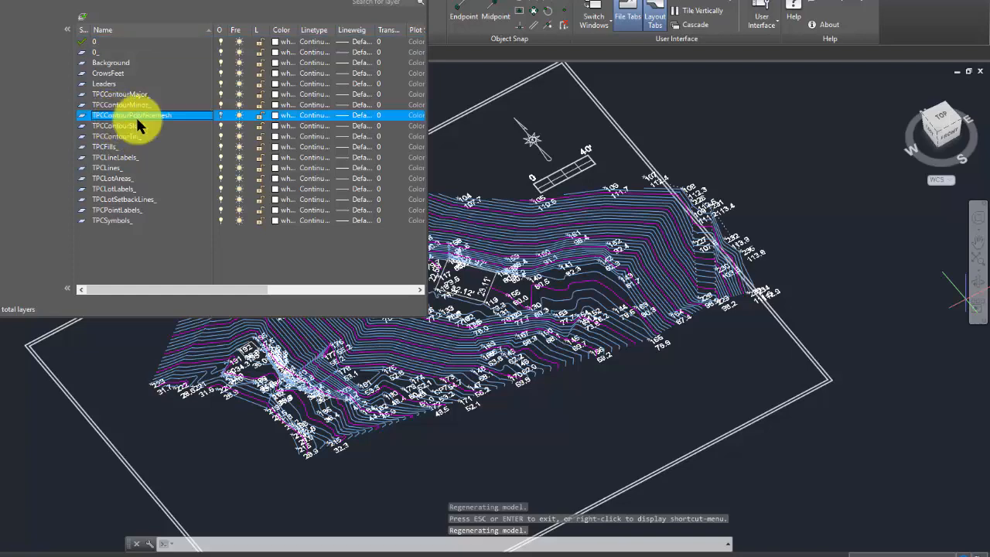
pyautogui.click(220, 114)
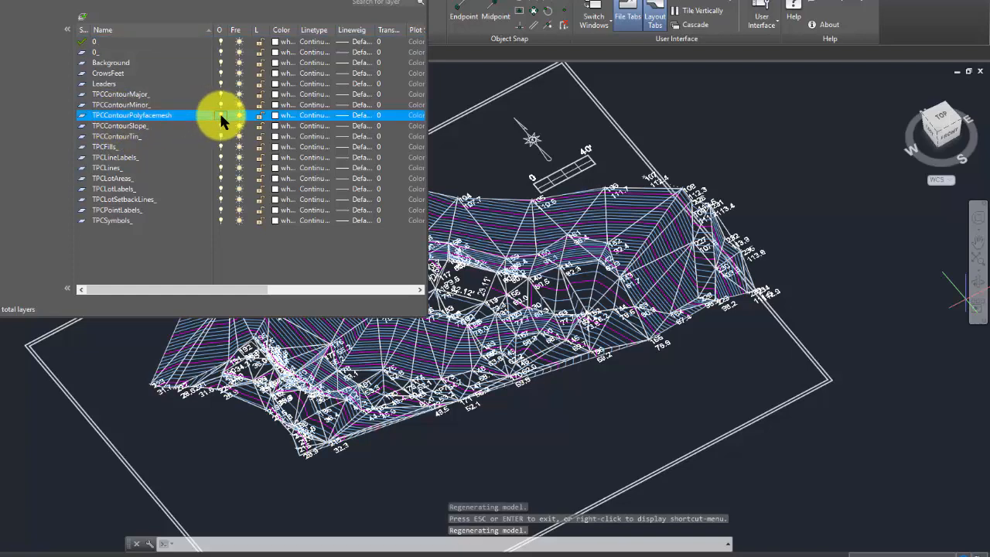
pyautogui.click(94, 51)
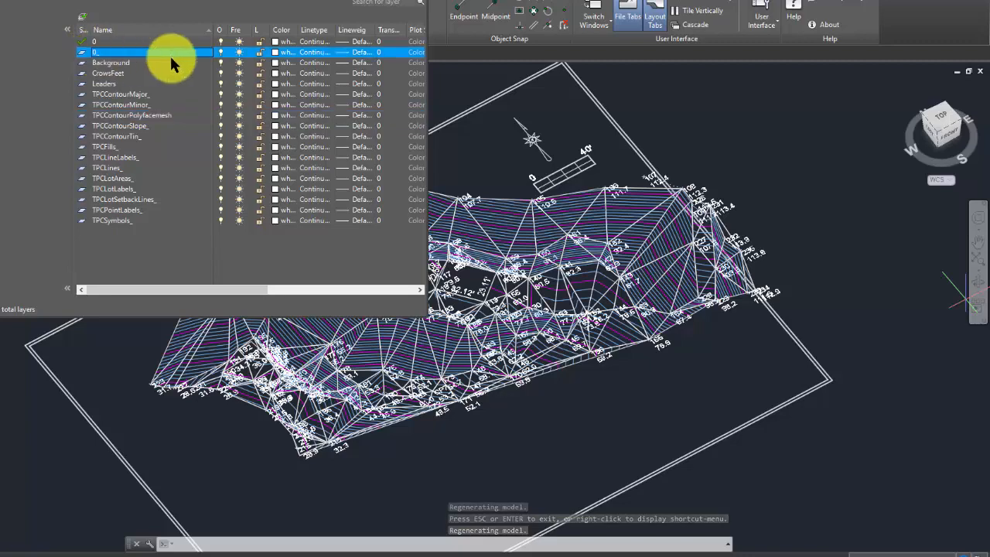
pyautogui.click(220, 52)
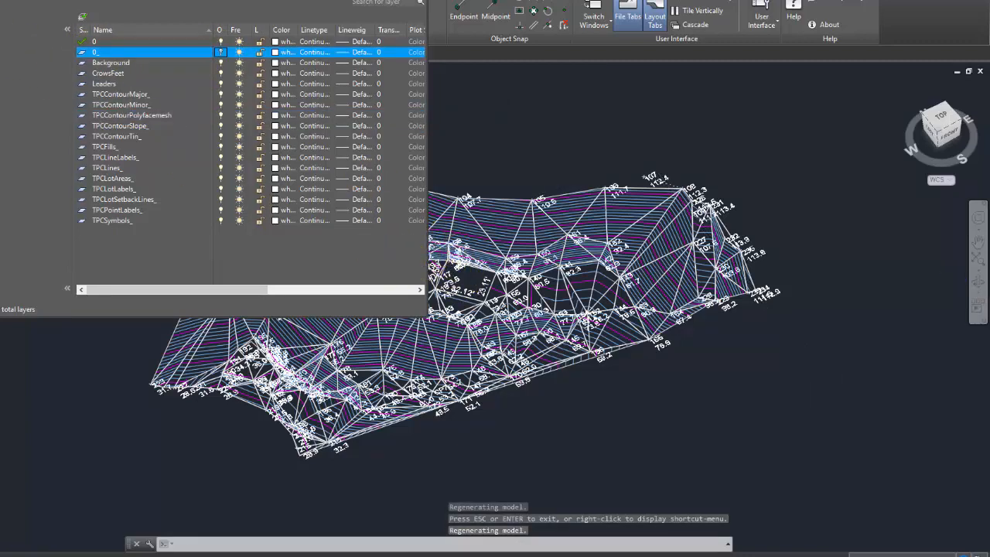
pyautogui.click(0, 0)
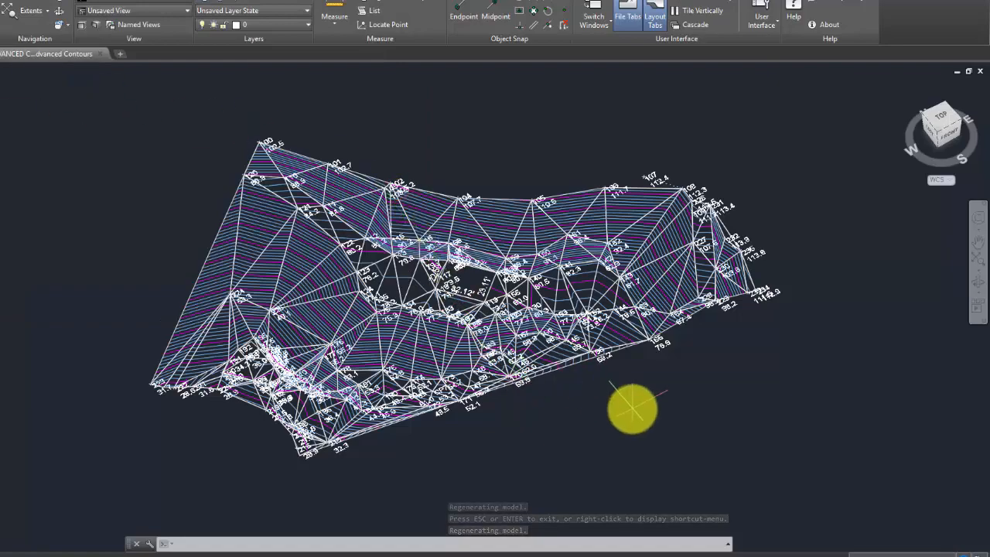
# - Examine the polyface mesh in 3D, looking closely at the triangles around the dimensioned building pad
pyautogui.click(976, 282)
pyautogui.moveTo(719, 361); pyautogui.dragTo(692, 358)
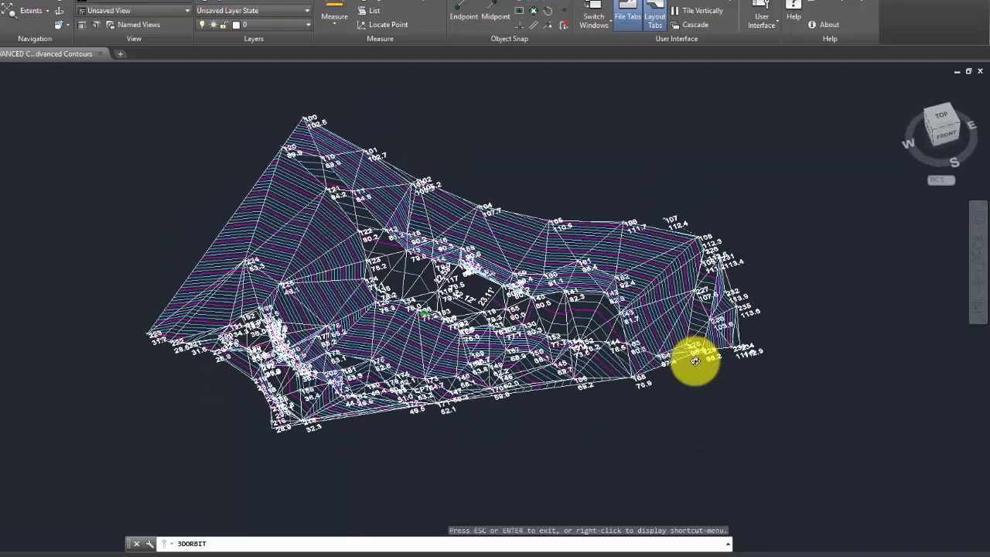
pyautogui.click(975, 277)
pyautogui.click(945, 287)
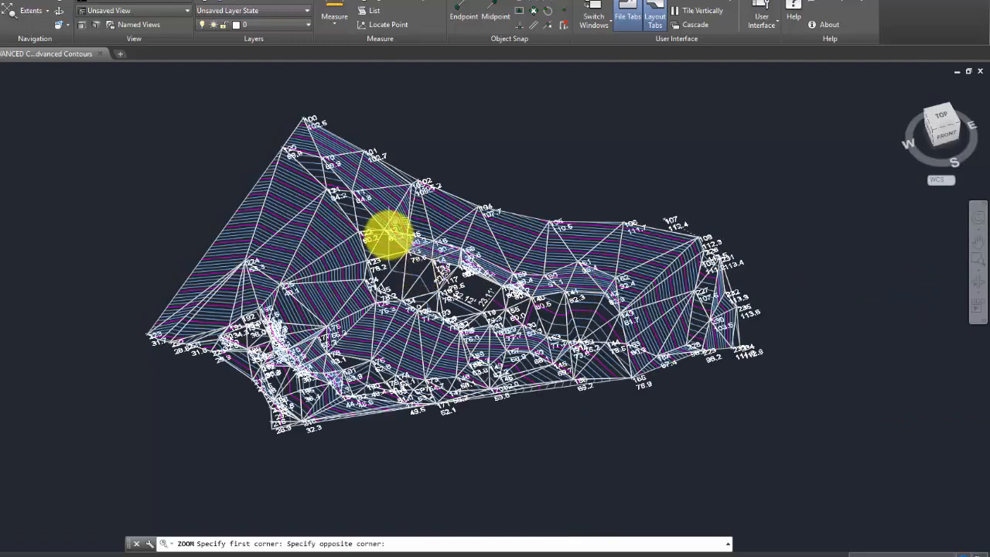
pyautogui.click(513, 360)
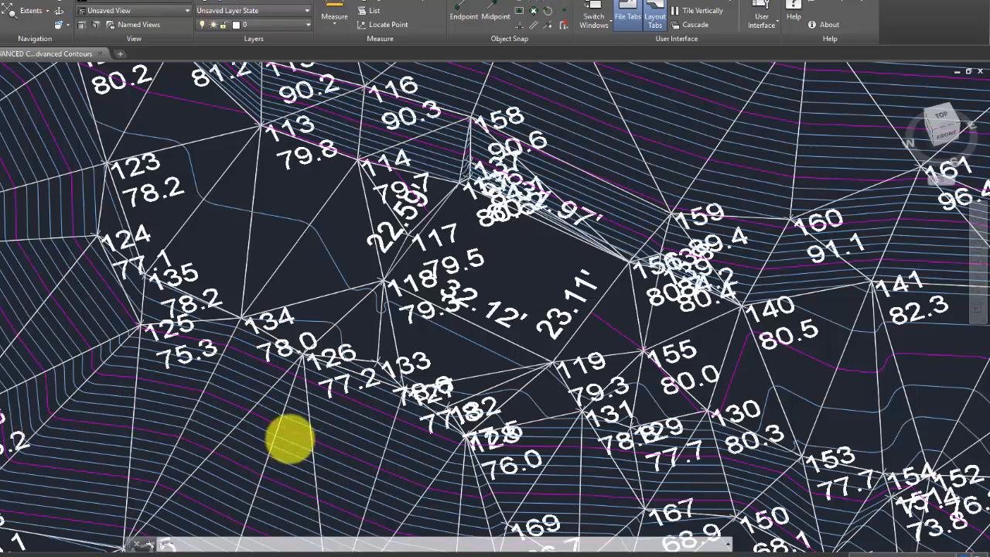
pyautogui.scroll(-2, 290, 439)
pyautogui.scroll(-3, 290, 439)
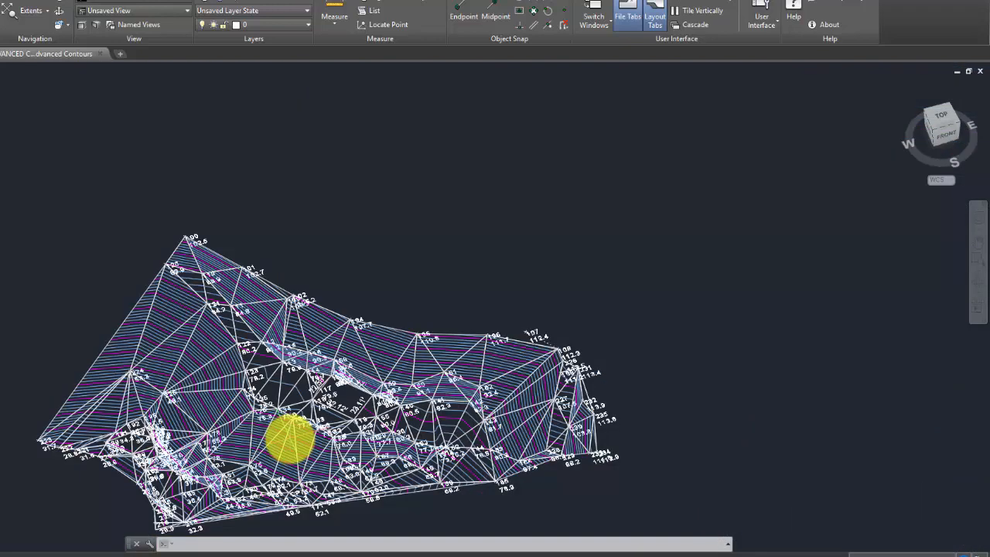
pyautogui.scroll(3, 290, 438)
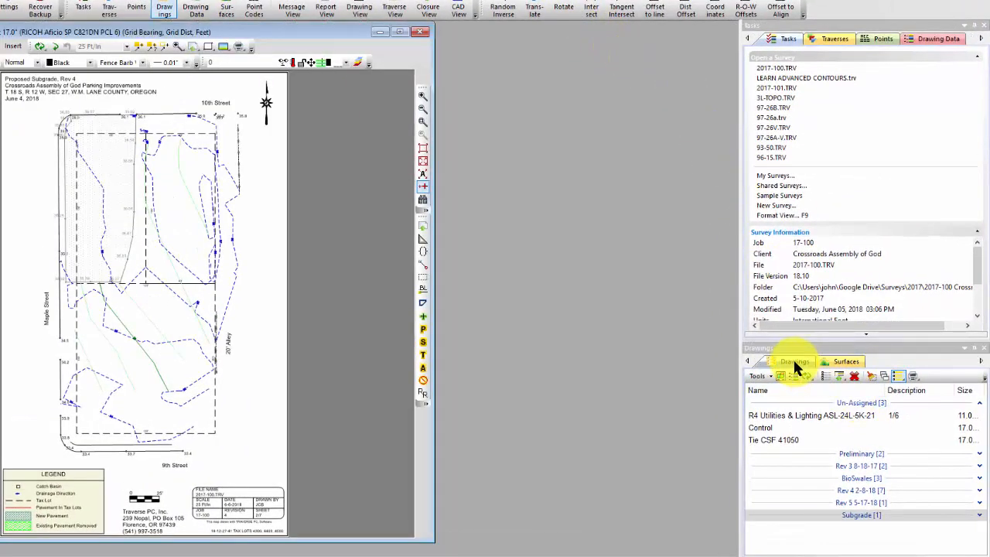
# - Expand the Rev 5 5-17-18 and Rev 4 2-8-18 drawing groups and open the R4 Parking Layout drawing
pyautogui.click(792, 356)
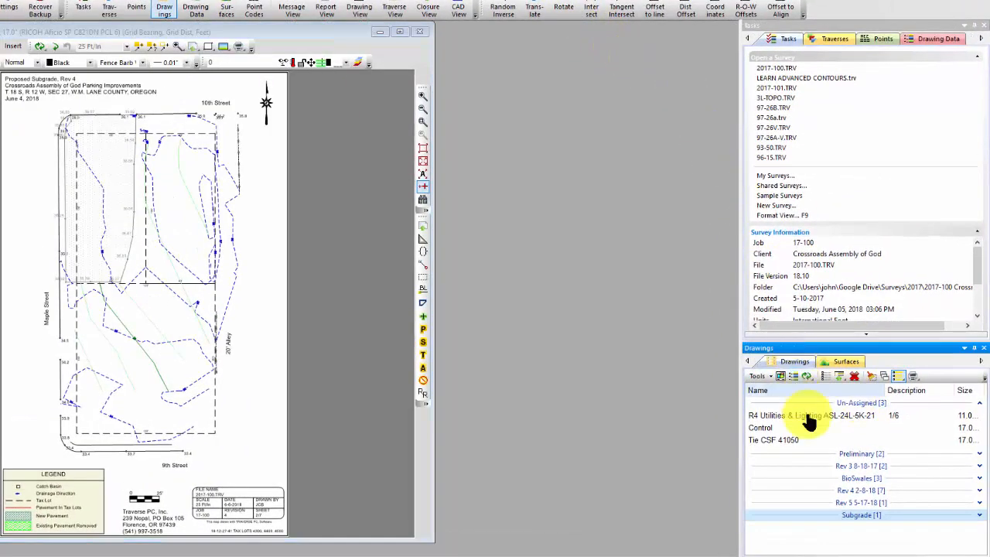
pyautogui.click(957, 504)
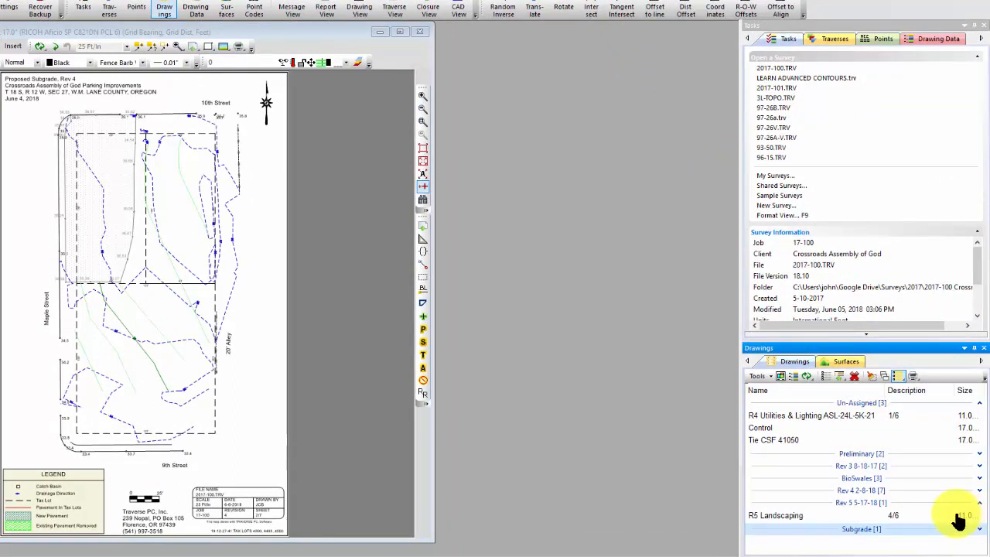
pyautogui.click(968, 490)
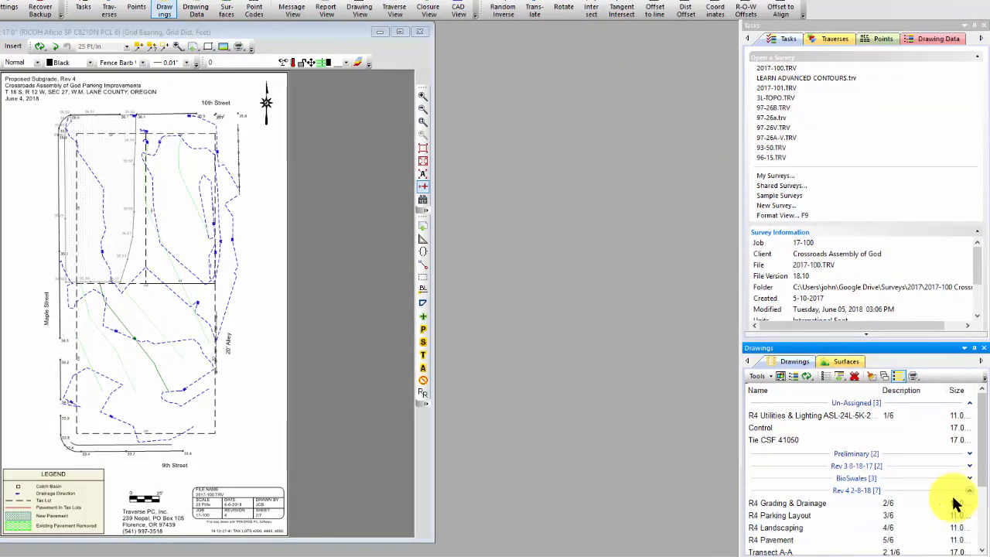
pyautogui.doubleClick(783, 517)
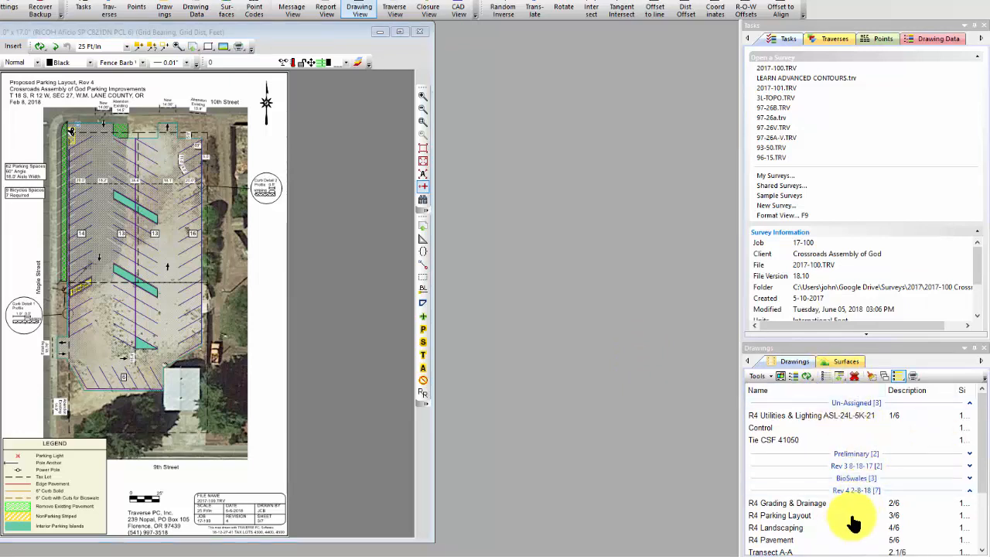
# - Open the R4 Grading & Drainage drawing and inspect the contour lines across the parking lot
pyautogui.scroll(-1, 850, 513)
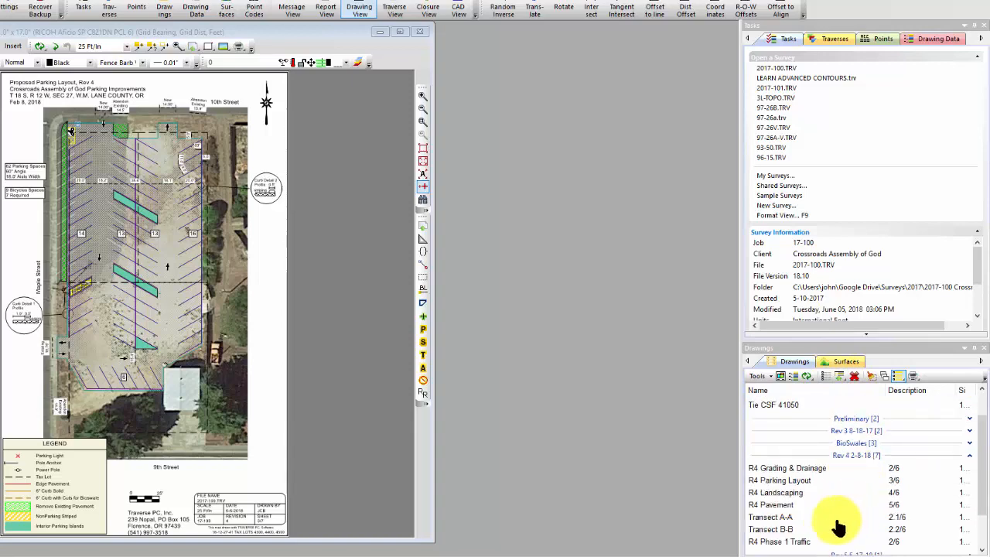
pyautogui.doubleClick(804, 468)
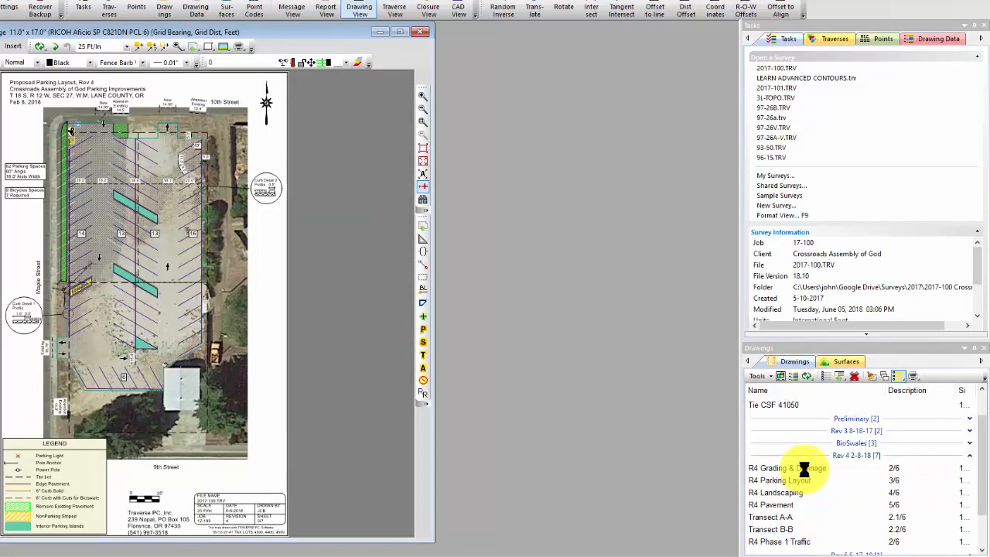
pyautogui.click(419, 124)
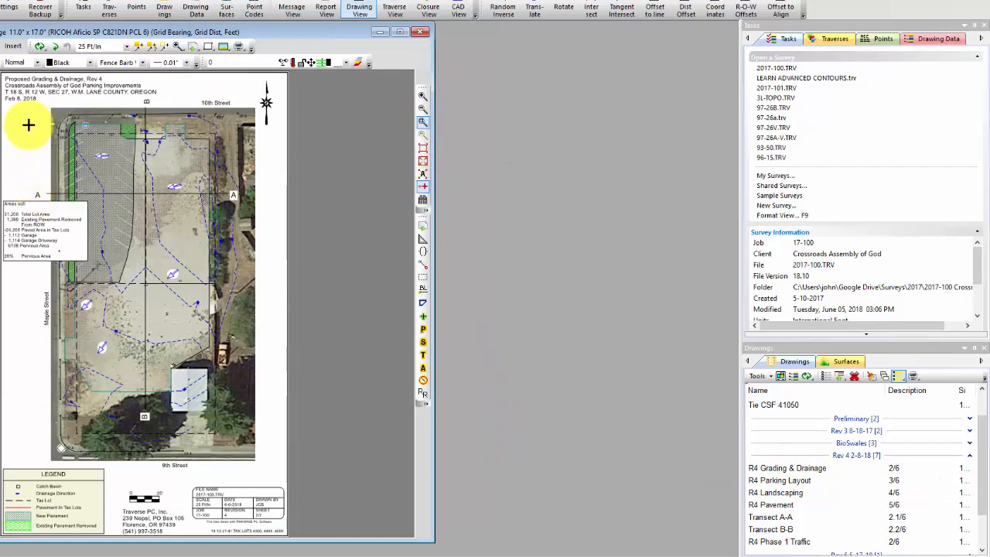
pyautogui.moveTo(32, 116)
pyautogui.mouseDown()
pyautogui.moveTo(29, 137)
pyautogui.moveTo(197, 401)
pyautogui.moveTo(241, 426)
pyautogui.mouseUp()
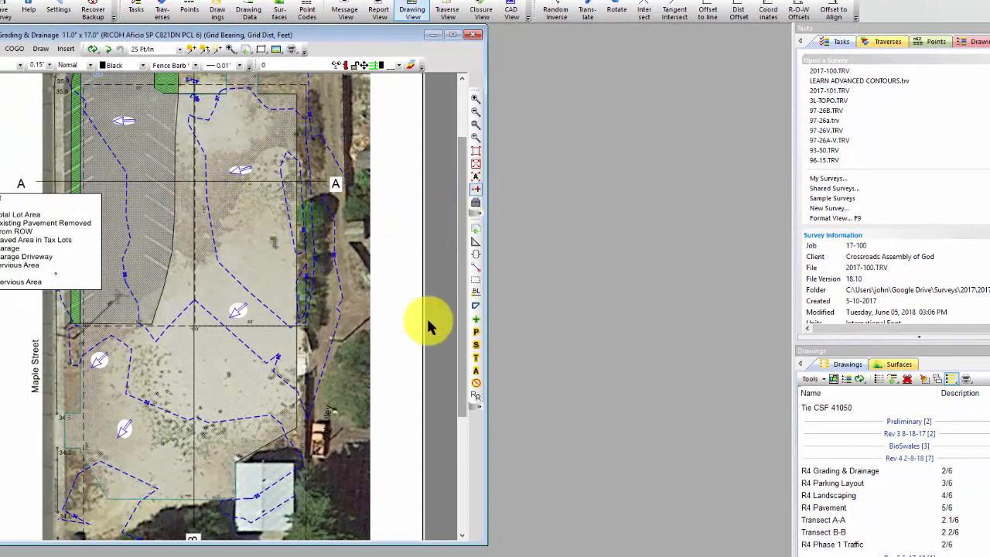
pyautogui.moveTo(213, 118)
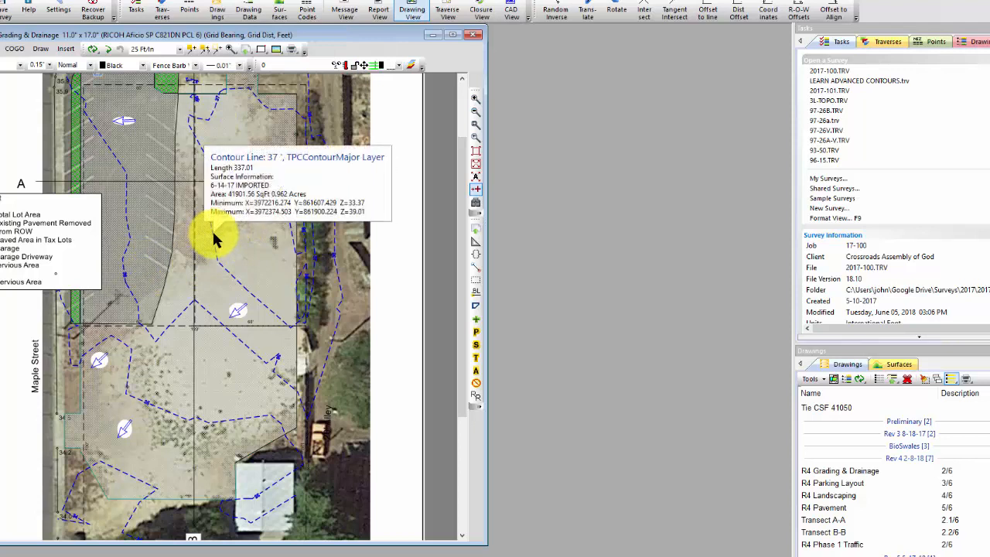
pyautogui.rightClick(213, 235)
pyautogui.moveTo(275, 424)
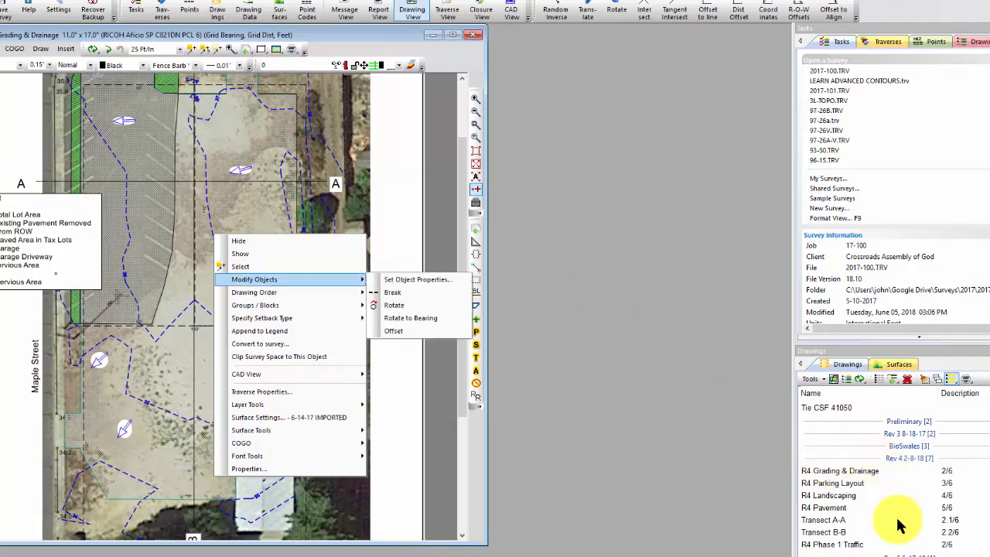
# - Open the Transect A-A drawing and compare the existing ground with the proposed finished grade along the profile
pyautogui.click(833, 520)
pyautogui.doubleClick(834, 520)
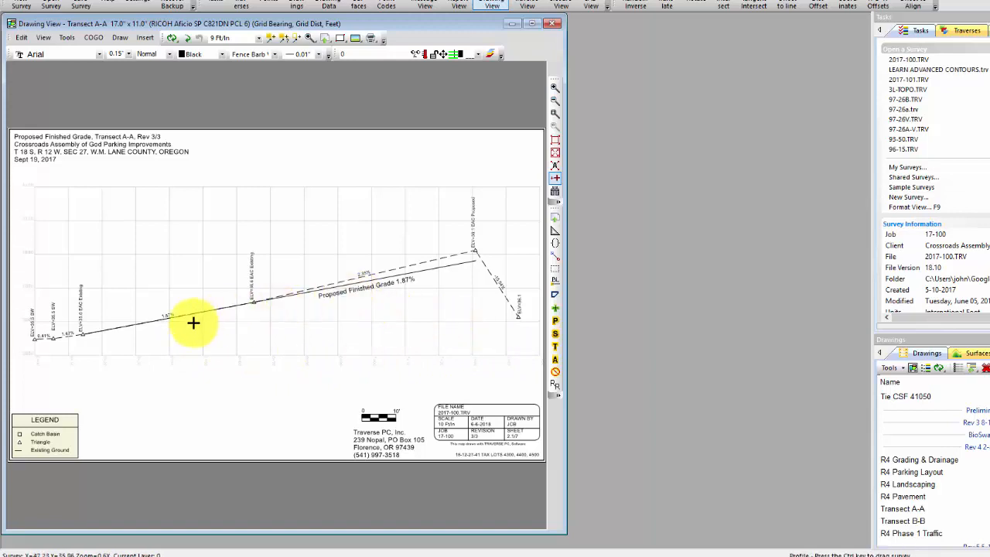
pyautogui.scroll(3, 459, 364)
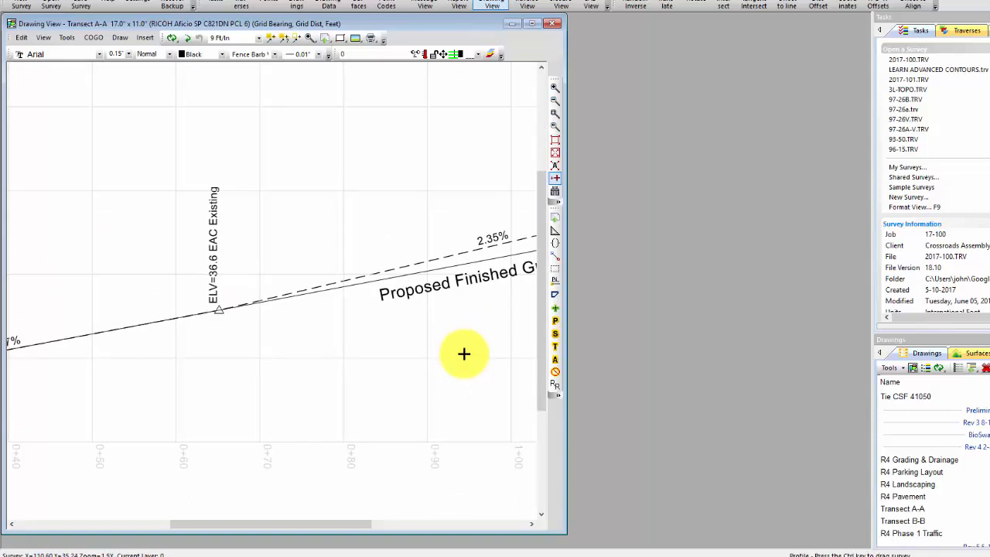
pyautogui.moveTo(259, 349); pyautogui.dragTo(216, 343, button='middle')
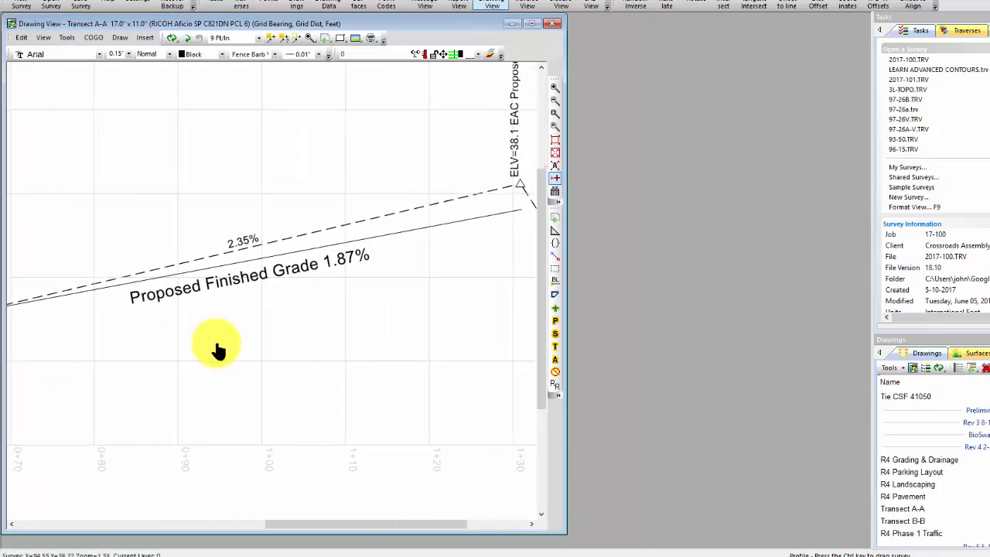
pyautogui.moveTo(217, 349)
pyautogui.mouseDown(button='middle')
pyautogui.moveTo(261, 336)
pyautogui.moveTo(515, 320)
pyautogui.mouseUp(button='middle')
pyautogui.moveTo(148, 376); pyautogui.dragTo(359, 300, button='middle')
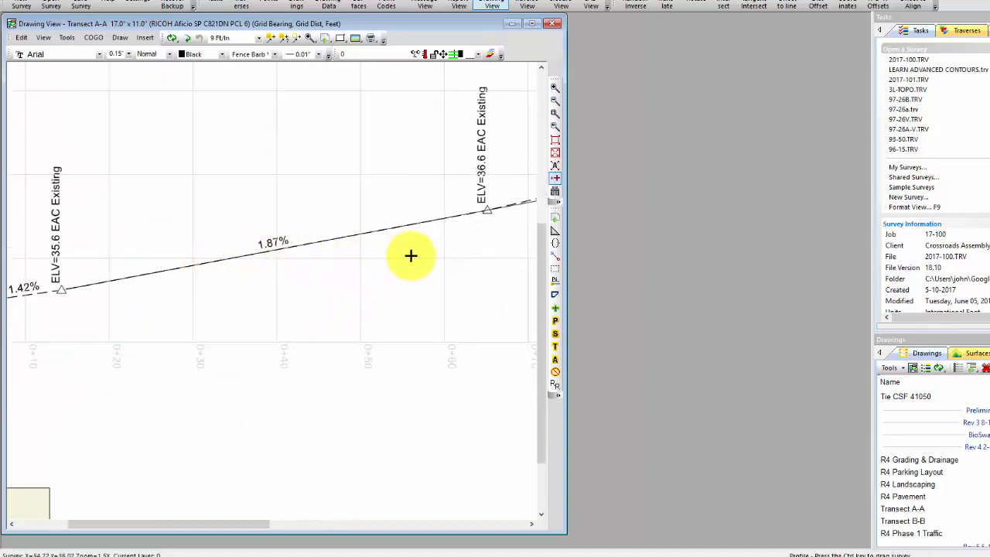
pyautogui.moveTo(482, 242)
pyautogui.mouseDown(button='middle')
pyautogui.moveTo(126, 309)
pyautogui.moveTo(152, 297)
pyautogui.mouseUp(button='middle')
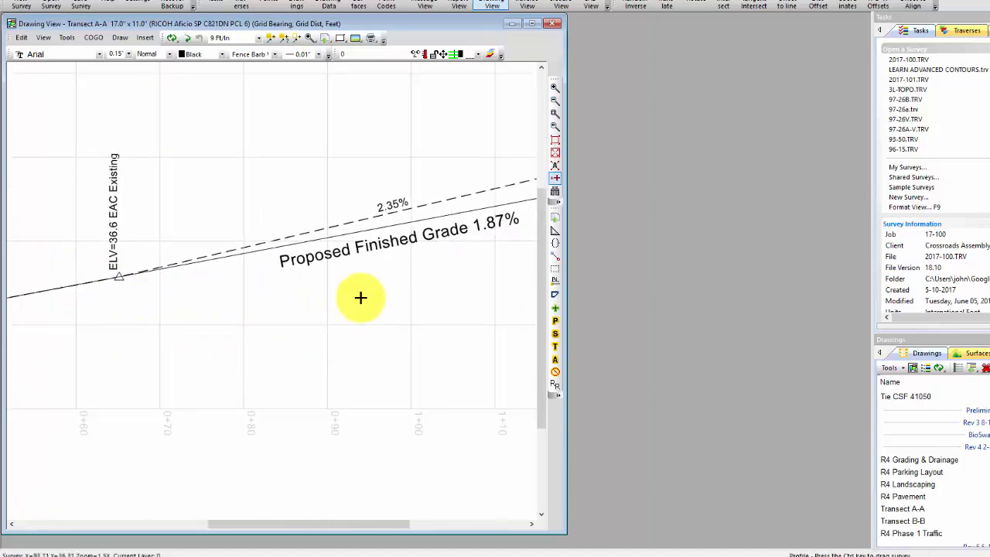
pyautogui.moveTo(360, 297); pyautogui.dragTo(182, 341, button='middle')
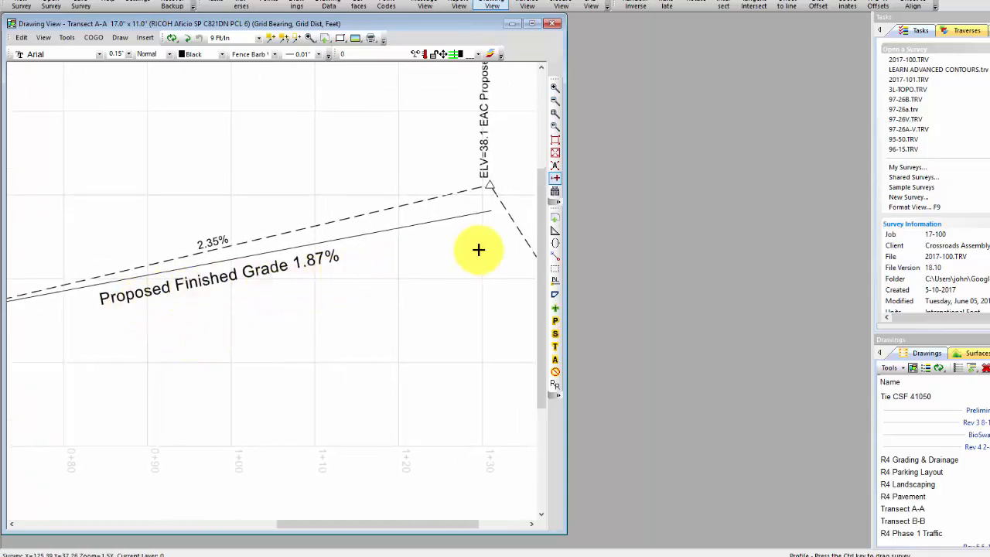
pyautogui.moveTo(444, 254); pyautogui.dragTo(490, 260, button='middle')
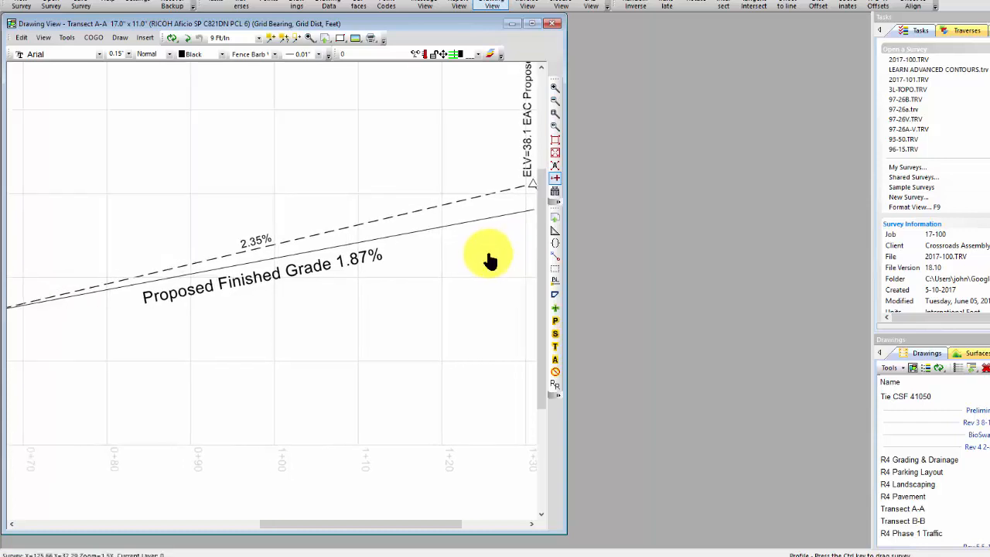
pyautogui.scroll(-3, 486, 254)
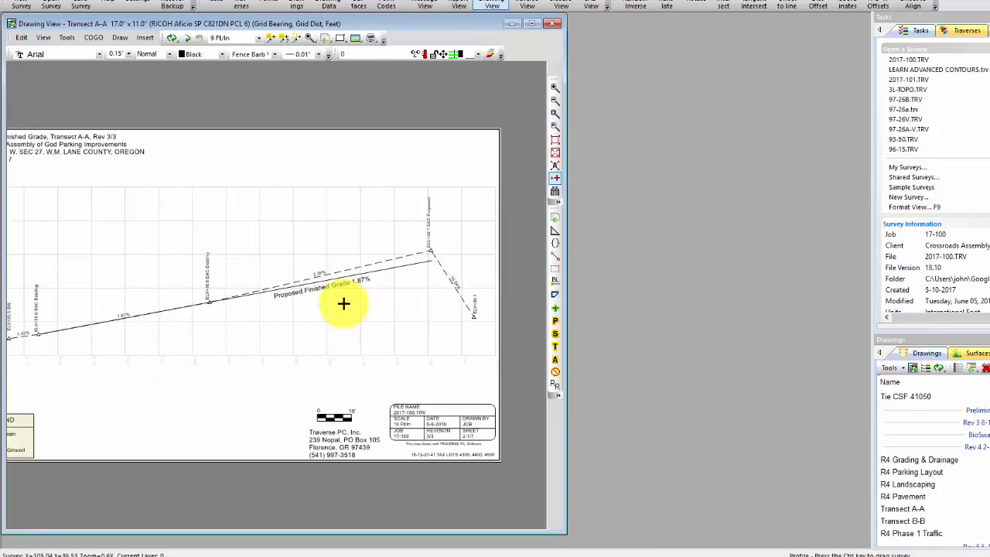
# - Open the Transect B-B drawing and examine its proposed finished grade and profile points near the south end
pyautogui.click(912, 522)
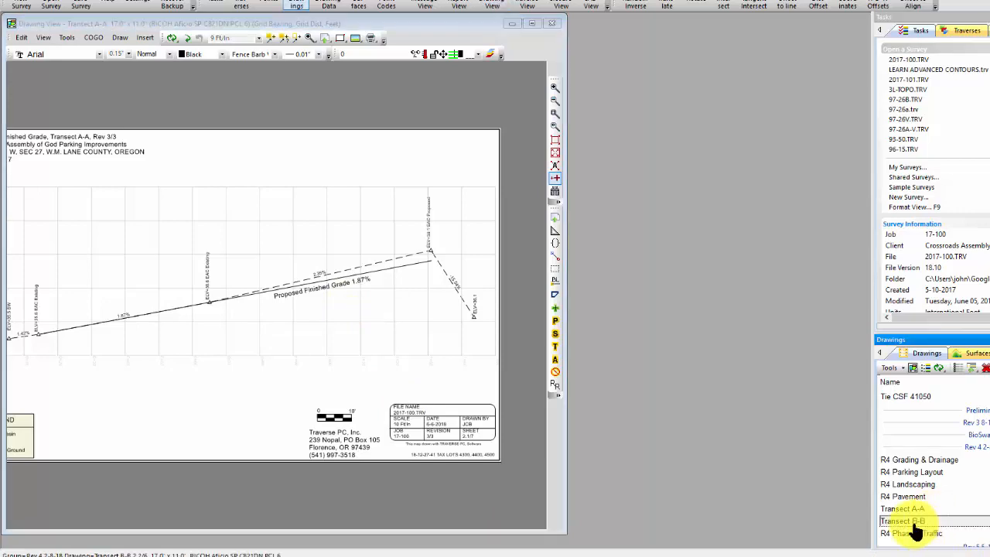
pyautogui.doubleClick(914, 524)
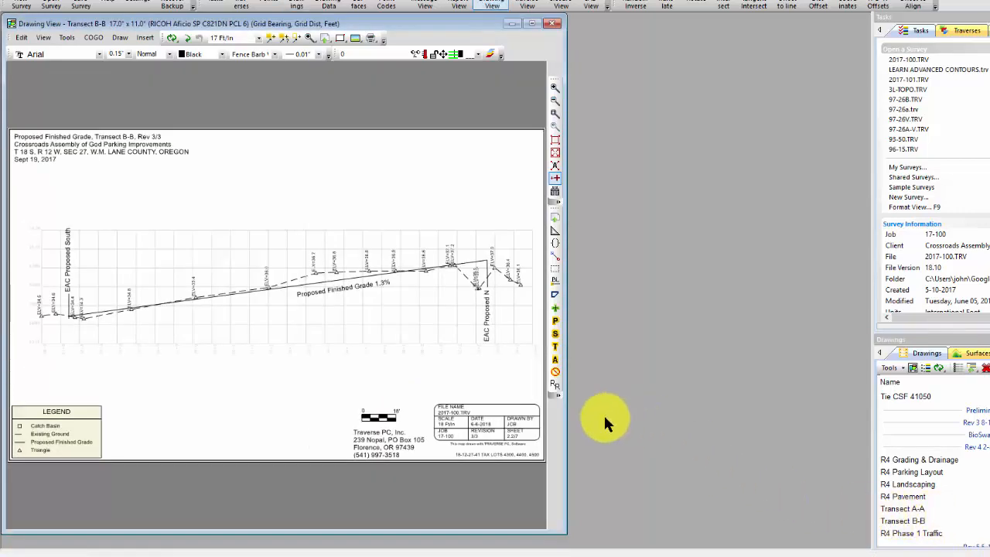
pyautogui.scroll(2, 371, 347)
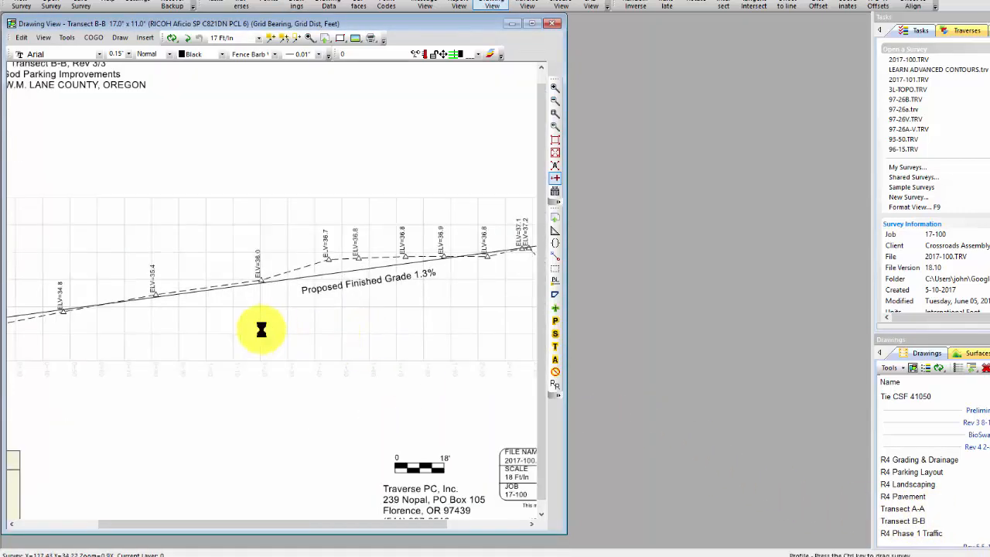
pyautogui.moveTo(261, 327); pyautogui.dragTo(375, 312, button='middle')
pyautogui.moveTo(113, 317)
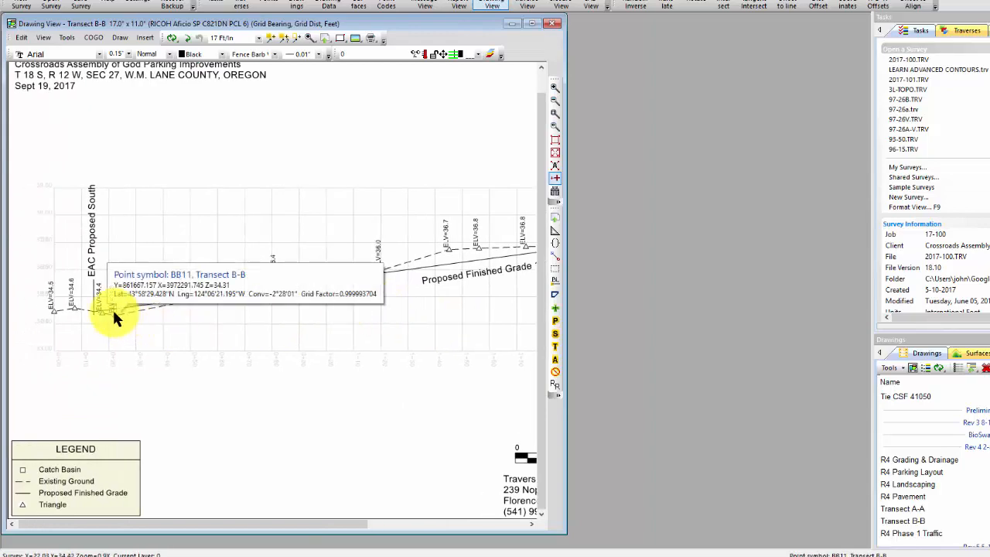
# - Examine the proposed finished grade against the existing ground along Transect B-B toward the north edge of pavement
pyautogui.moveTo(451, 305); pyautogui.dragTo(199, 330, button='middle')
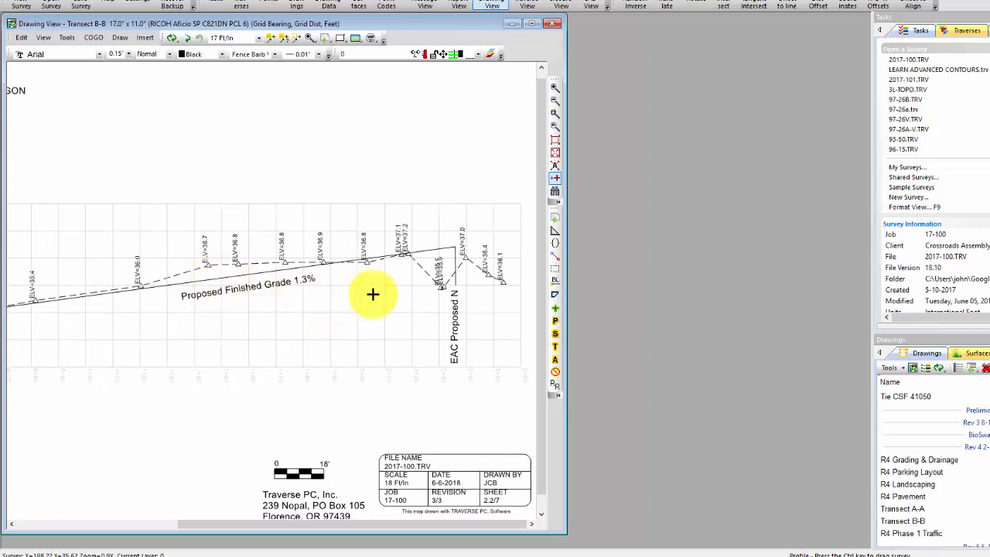
pyautogui.moveTo(342, 303)
pyautogui.mouseDown(button='middle')
pyautogui.moveTo(342, 295)
pyautogui.moveTo(386, 313)
pyautogui.moveTo(442, 312)
pyautogui.mouseUp(button='middle')
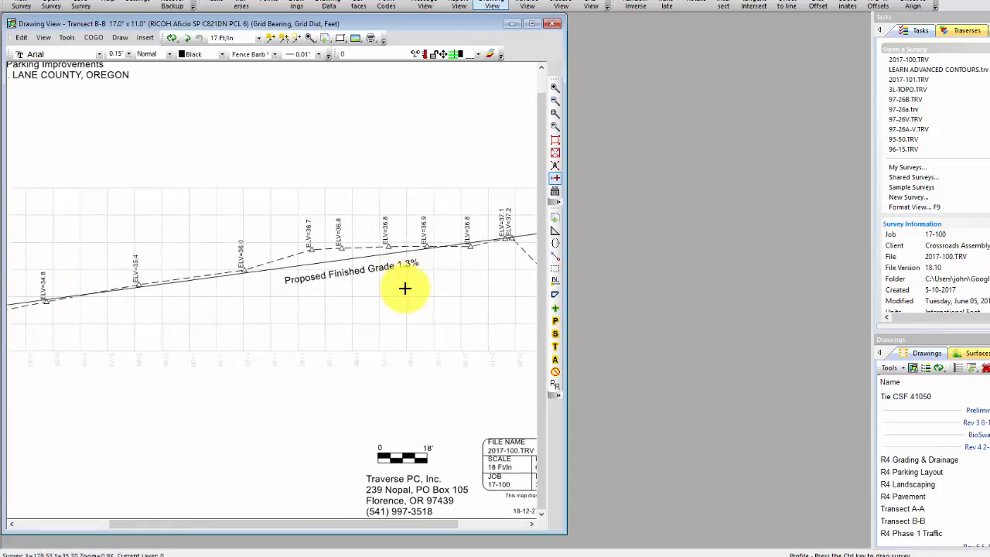
pyautogui.moveTo(441, 289); pyautogui.dragTo(335, 297, button='middle')
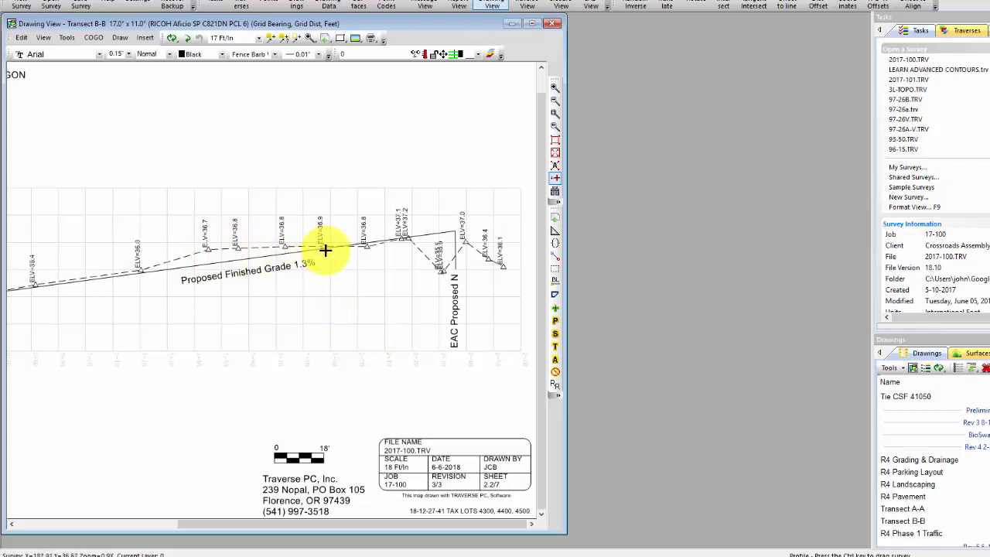
pyautogui.moveTo(219, 251)
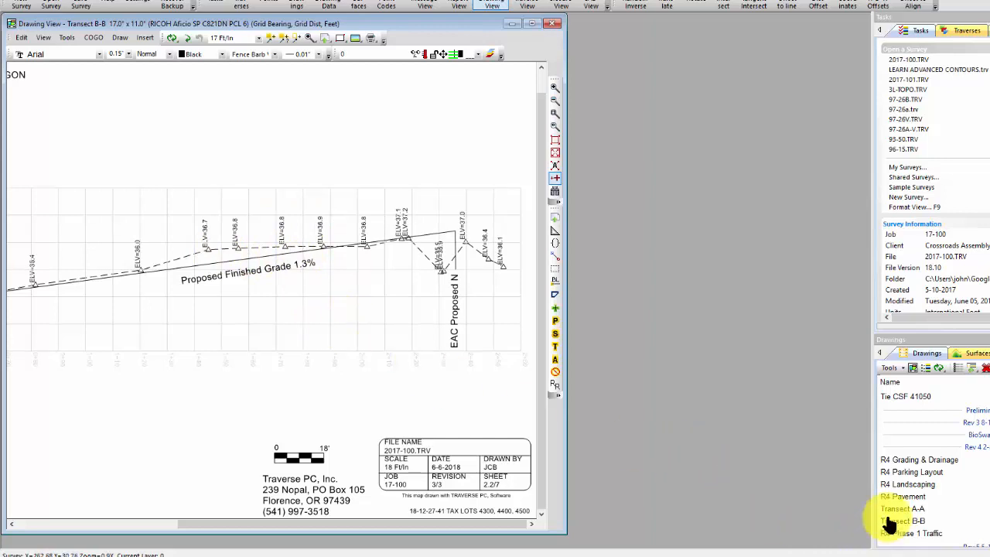
# - Reopen the R4 Grading & Drainage drawing, then open the R4 Sub-Grade drawing from the Subgrade group
pyautogui.doubleClick(906, 459)
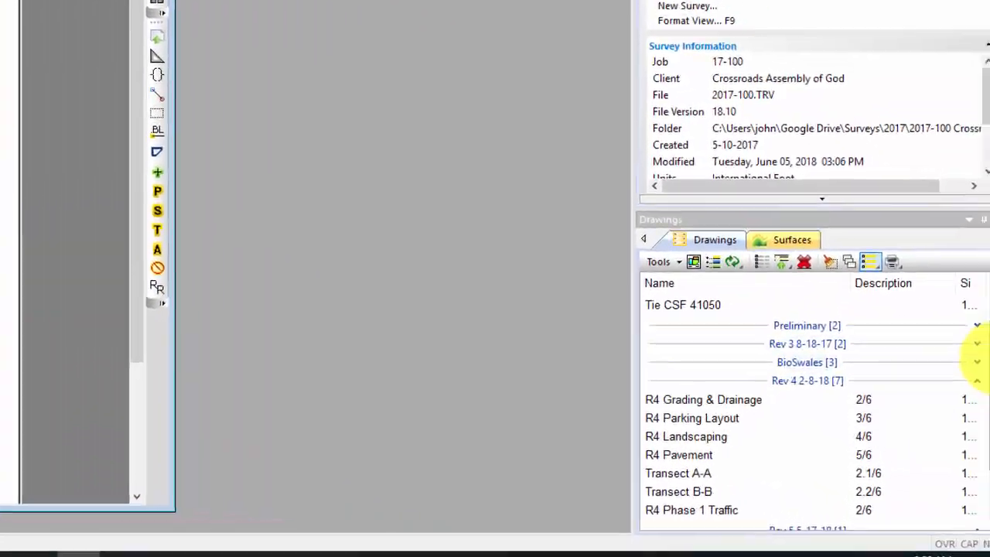
pyautogui.moveTo(977, 356); pyautogui.dragTo(979, 503)
pyautogui.click(958, 495)
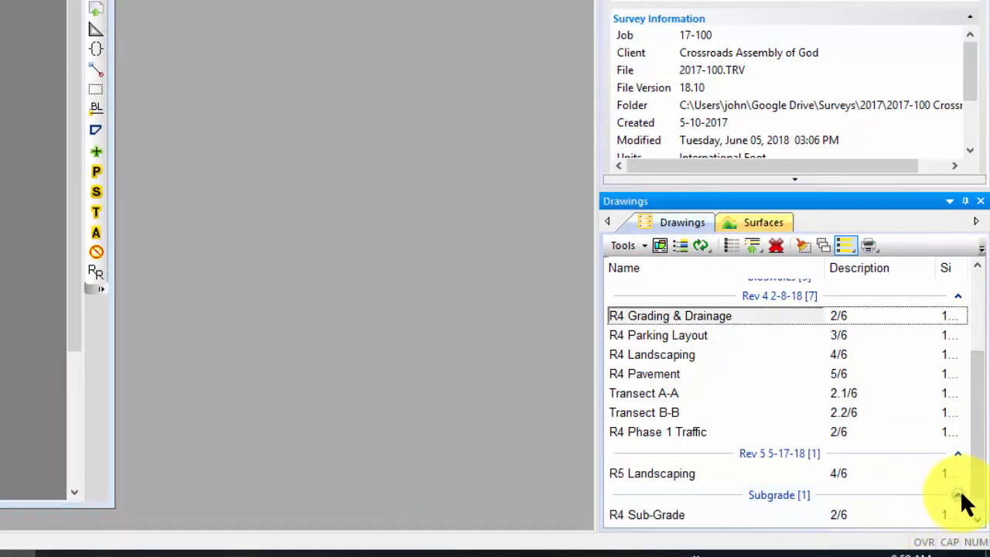
pyautogui.doubleClick(655, 517)
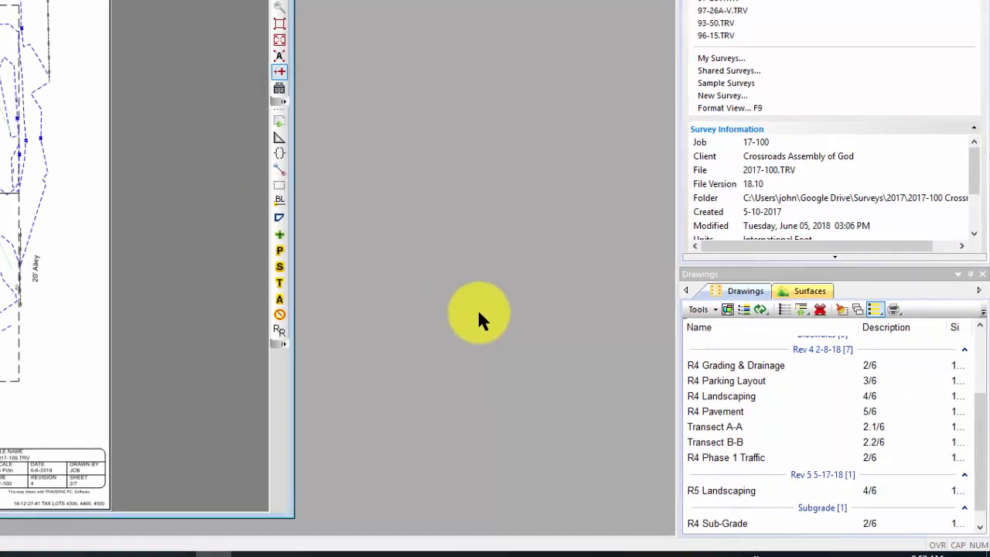
# - Inspect the contours and spot elevations of the R4 Sub-Grade drawing from 10th Street south along Maple Street and the alley
pyautogui.click(420, 103)
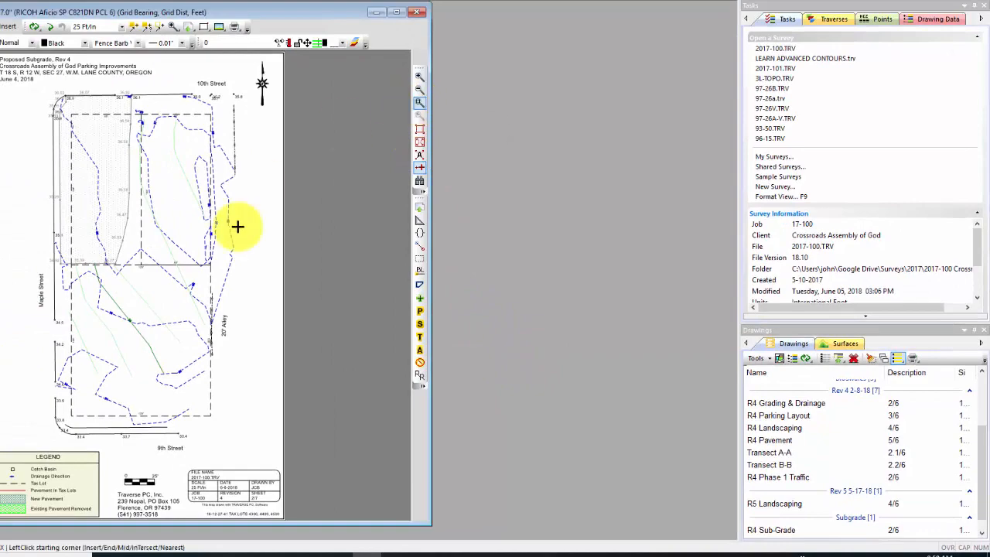
pyautogui.click(39, 87)
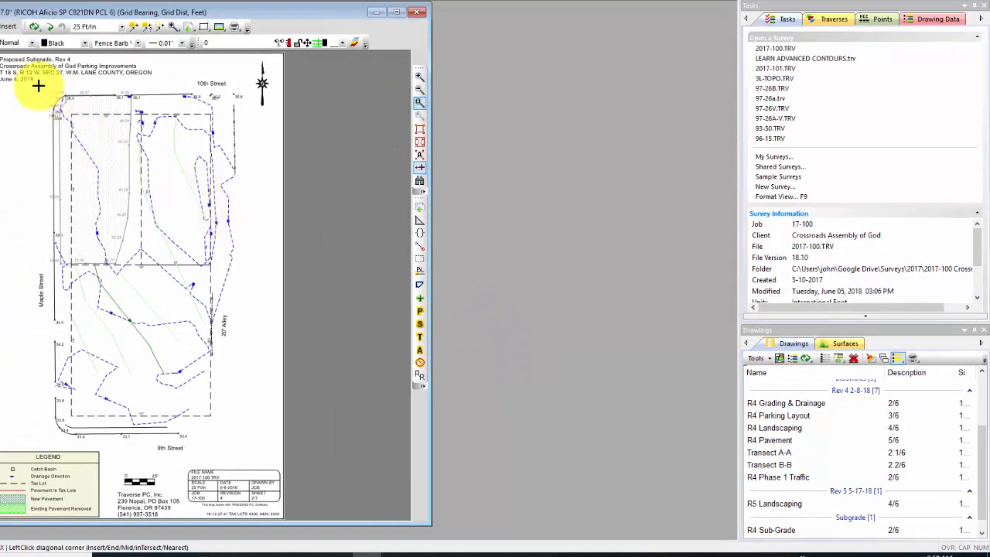
pyautogui.click(229, 351)
pyautogui.scroll(2, 281, 369)
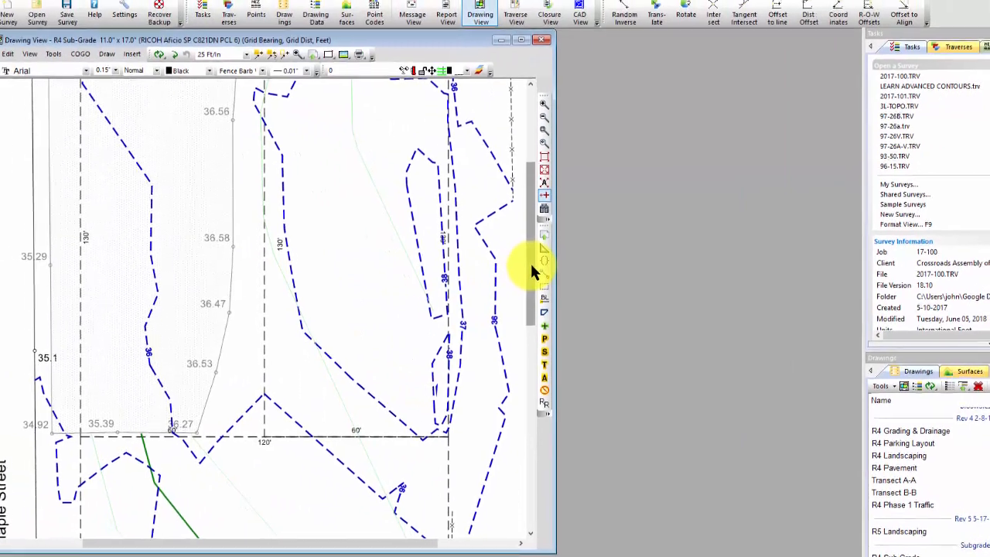
pyautogui.moveTo(404, 237); pyautogui.dragTo(401, 179)
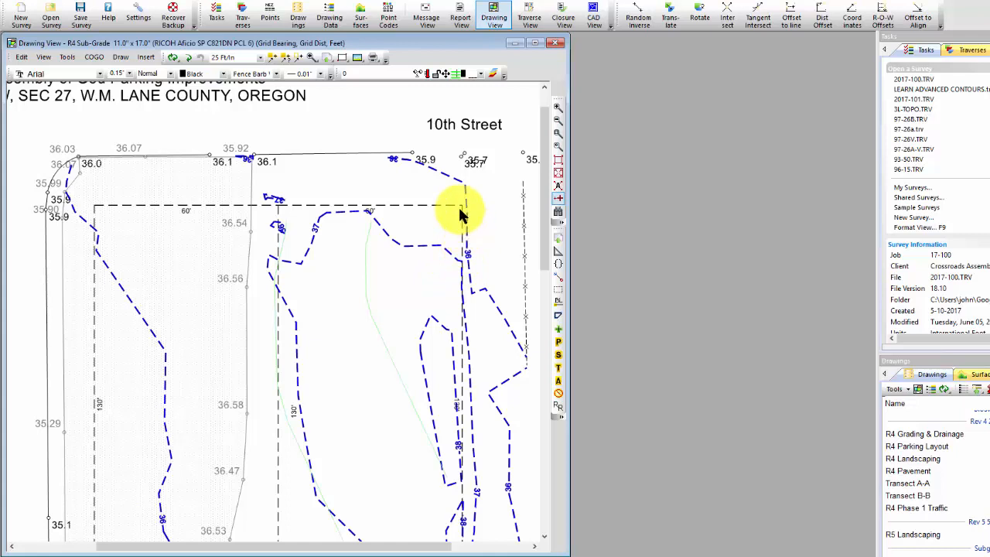
pyautogui.moveTo(460, 211)
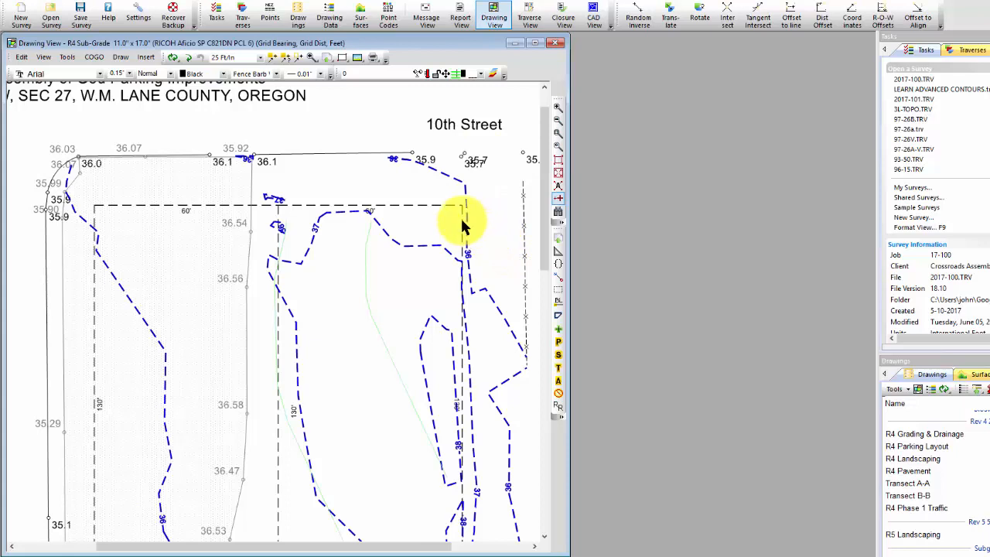
pyautogui.moveTo(463, 229)
pyautogui.moveTo(462, 254)
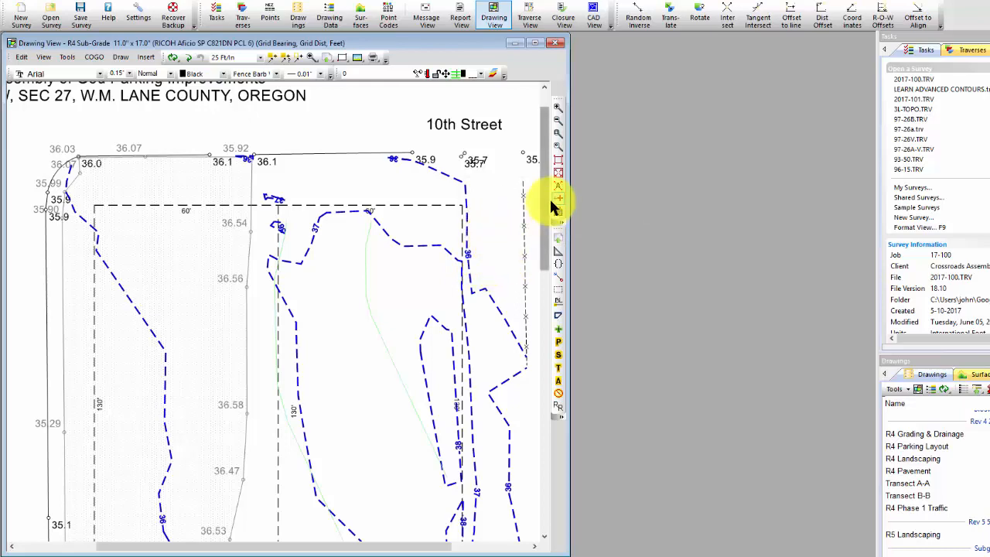
pyautogui.moveTo(547, 195); pyautogui.dragTo(544, 352)
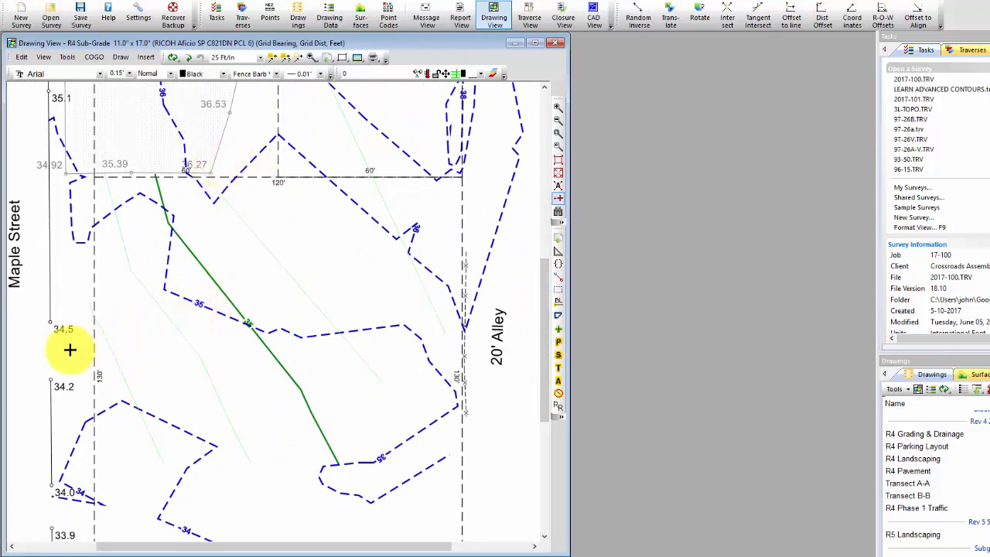
pyautogui.moveTo(52, 328)
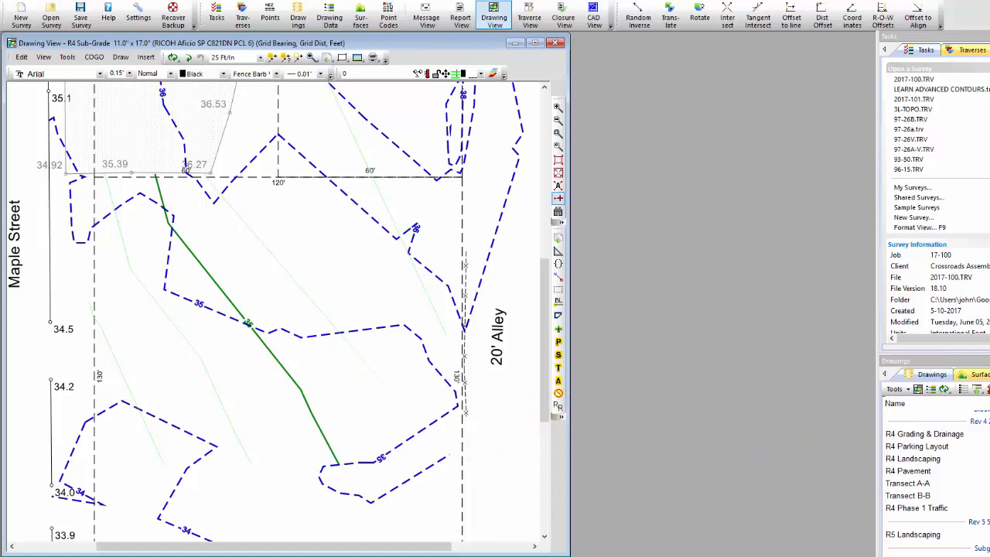
# - Switch to the marked-up 2017-100 Design PDF, review its handwritten elevations and slopes across the lot, and return to the survey program
pyautogui.hotkey('alt', 'Tab')
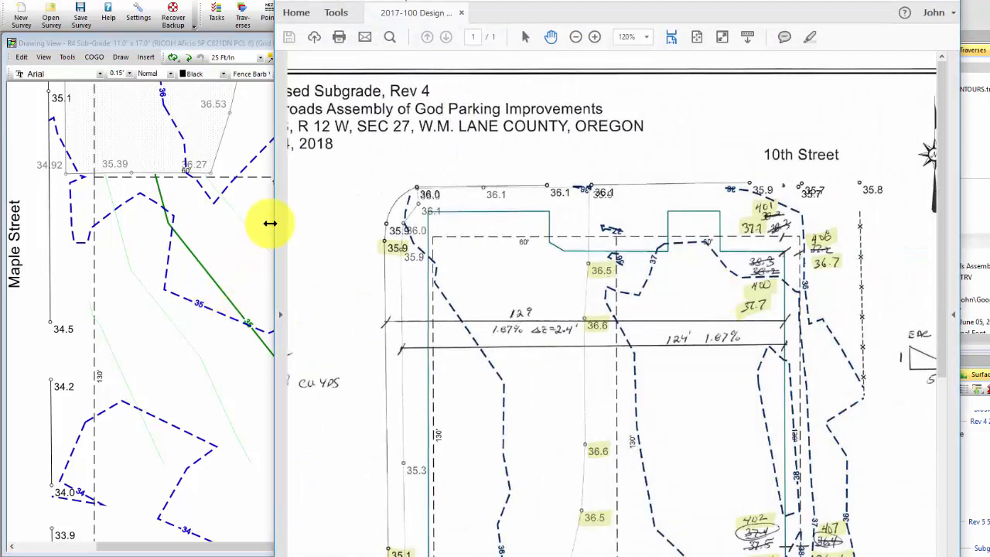
pyautogui.moveTo(271, 223); pyautogui.dragTo(139, 194)
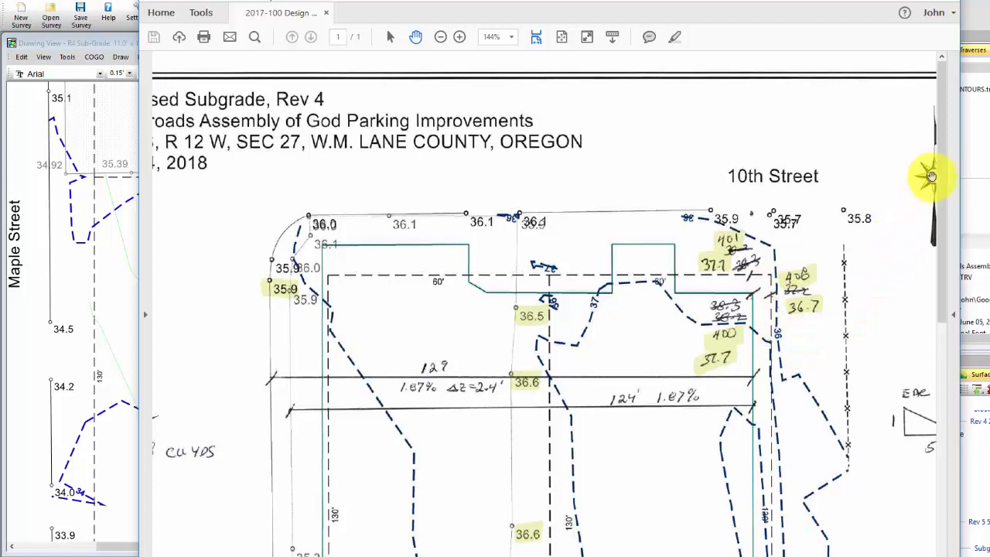
pyautogui.moveTo(941, 160); pyautogui.dragTo(938, 320)
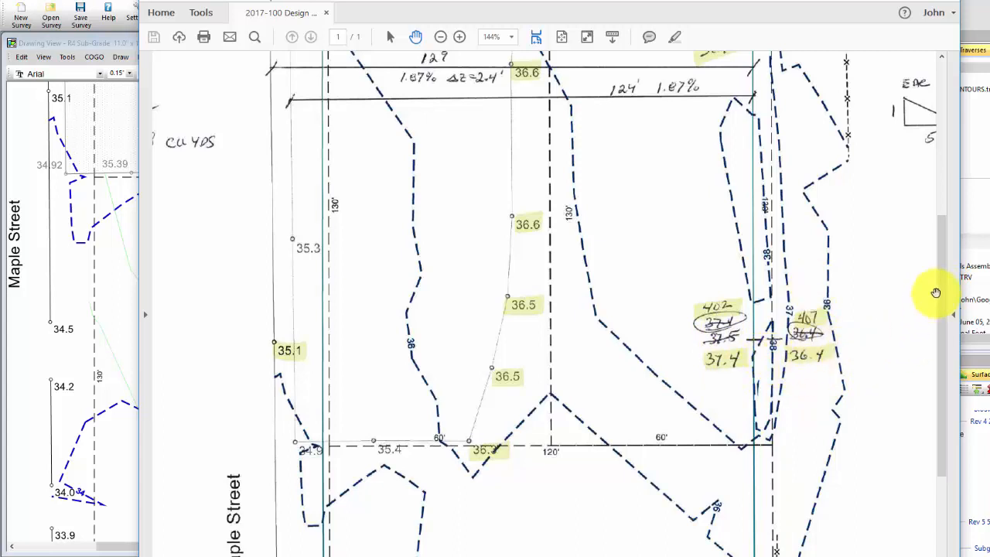
pyautogui.moveTo(941, 286); pyautogui.dragTo(946, 411)
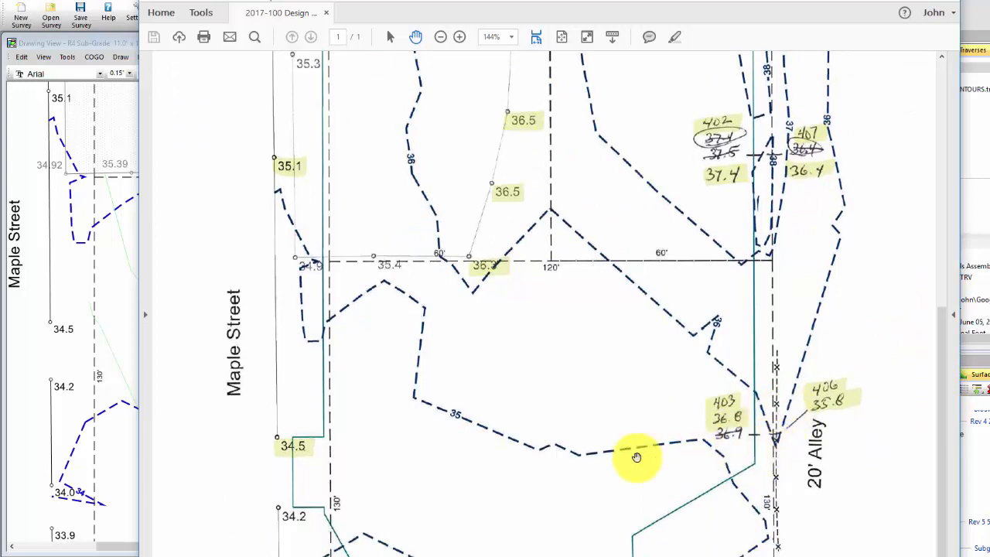
pyautogui.moveTo(942, 430); pyautogui.dragTo(944, 181)
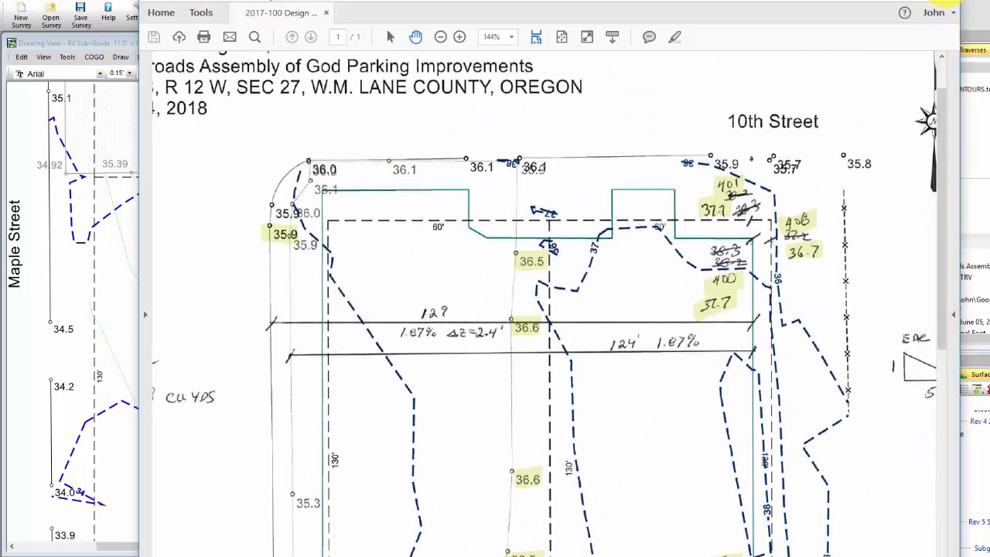
pyautogui.click(936, 4)
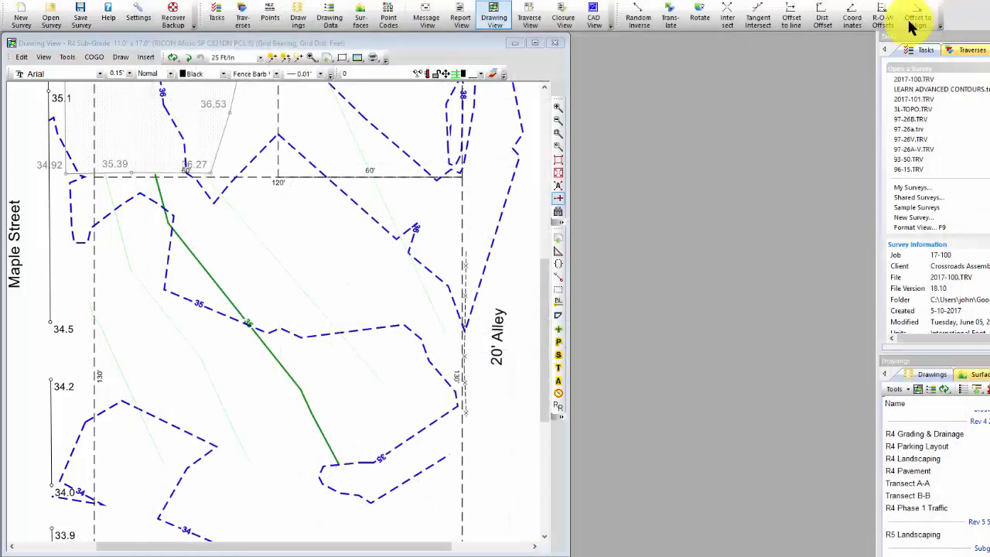
# - Select the Finished Grade Points traverse in the Subgrade group and bring up its surface creation command and the surfaces list
pyautogui.click(966, 49)
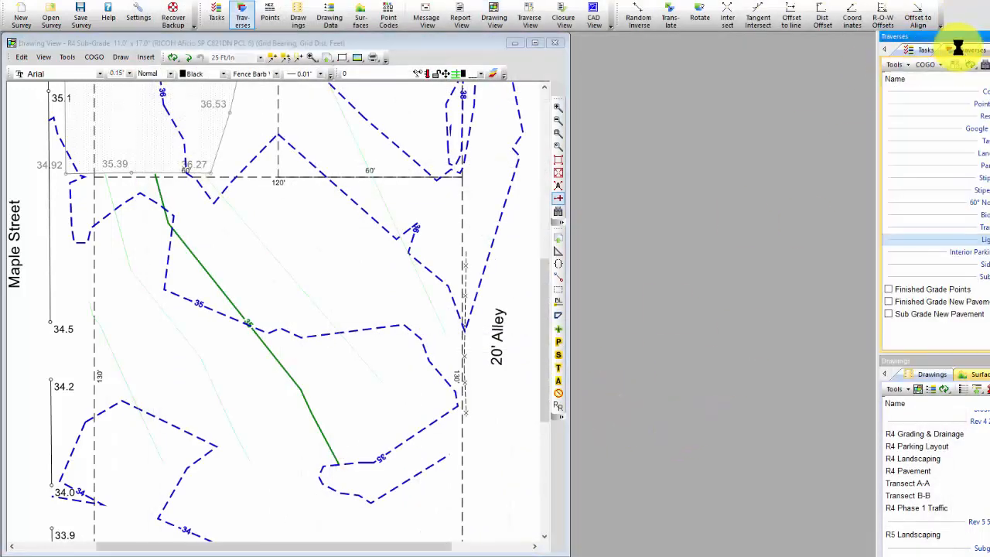
pyautogui.click(913, 289)
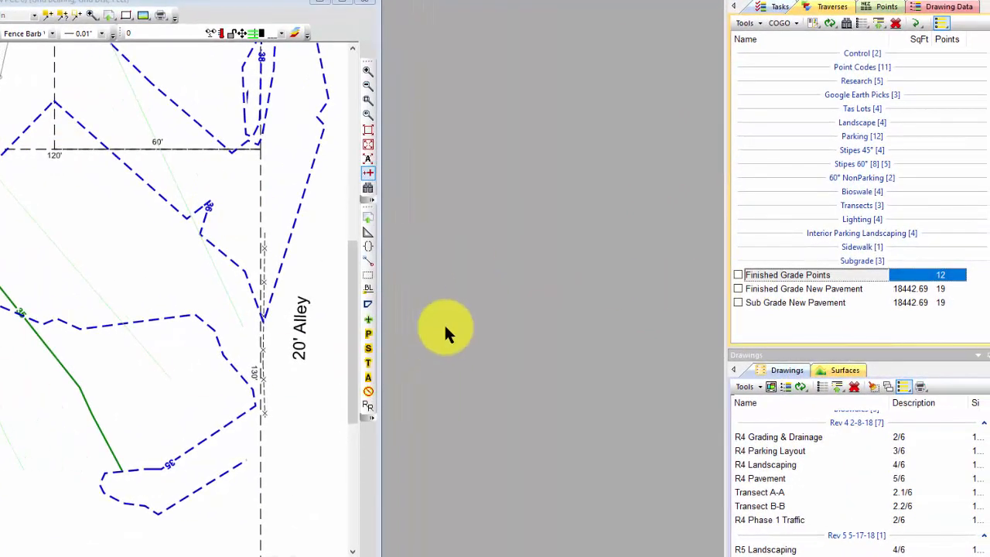
pyautogui.rightClick(757, 276)
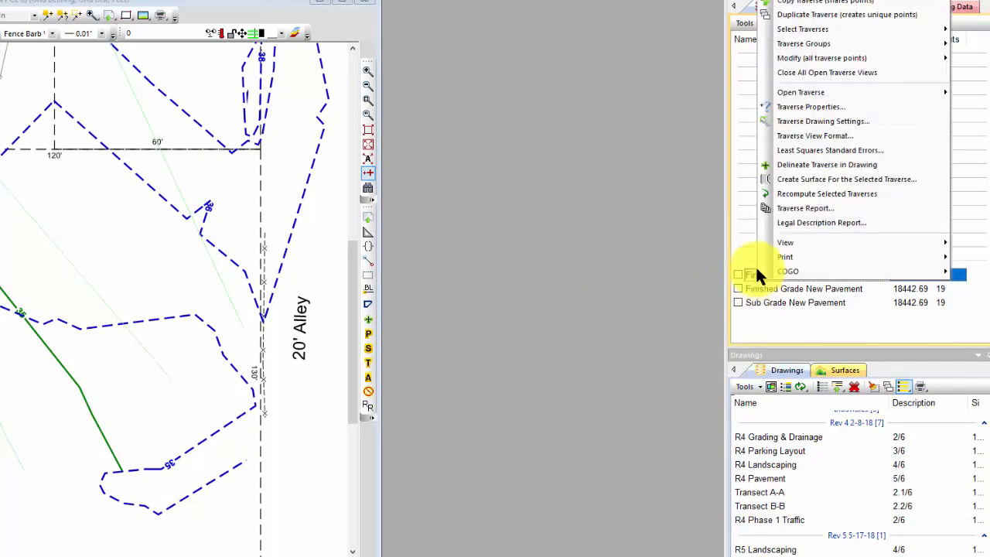
pyautogui.click(794, 179)
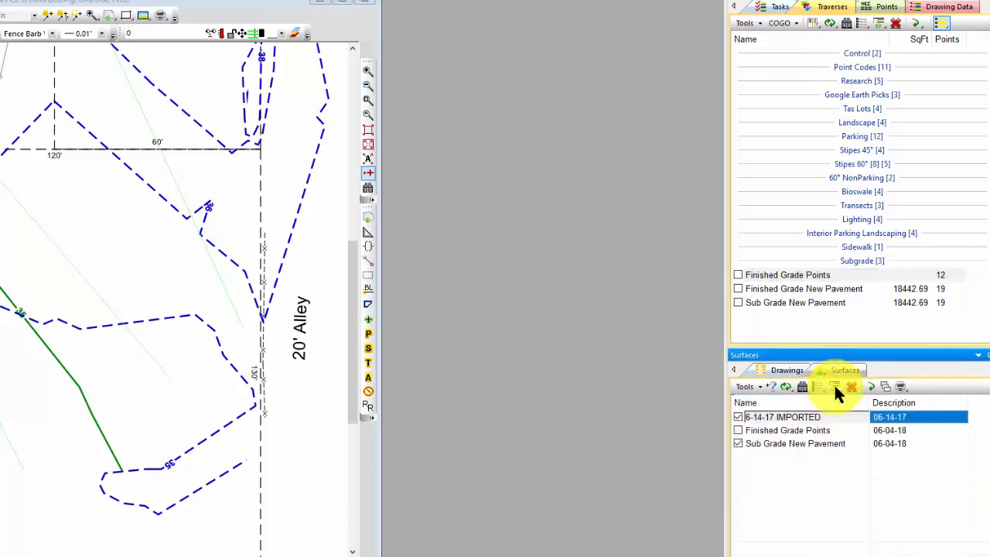
# - Hide the 6-14-17 IMPORTED and Sub Grade New Pavement surfaces and show the Finished Grade Points contours across the parking lot
pyautogui.click(737, 418)
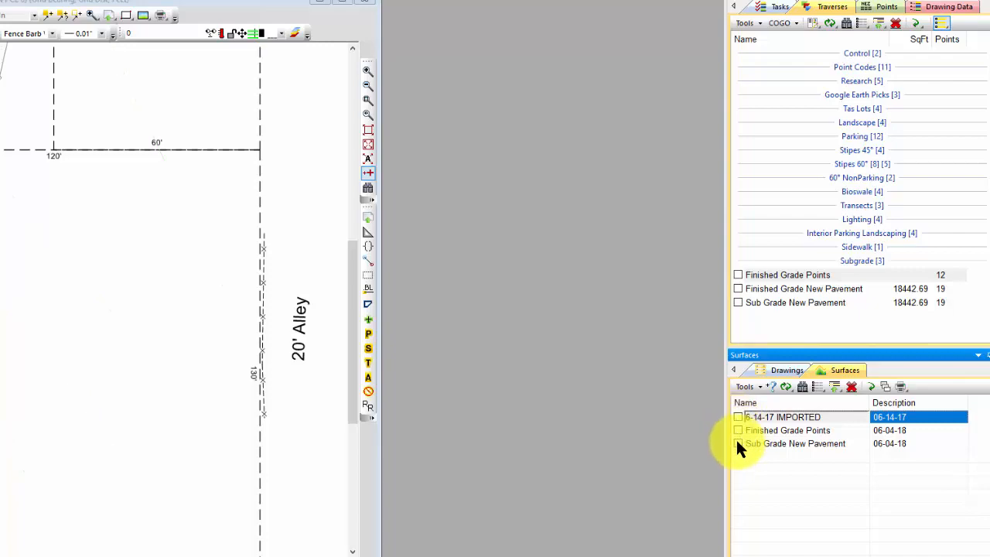
pyautogui.click(737, 430)
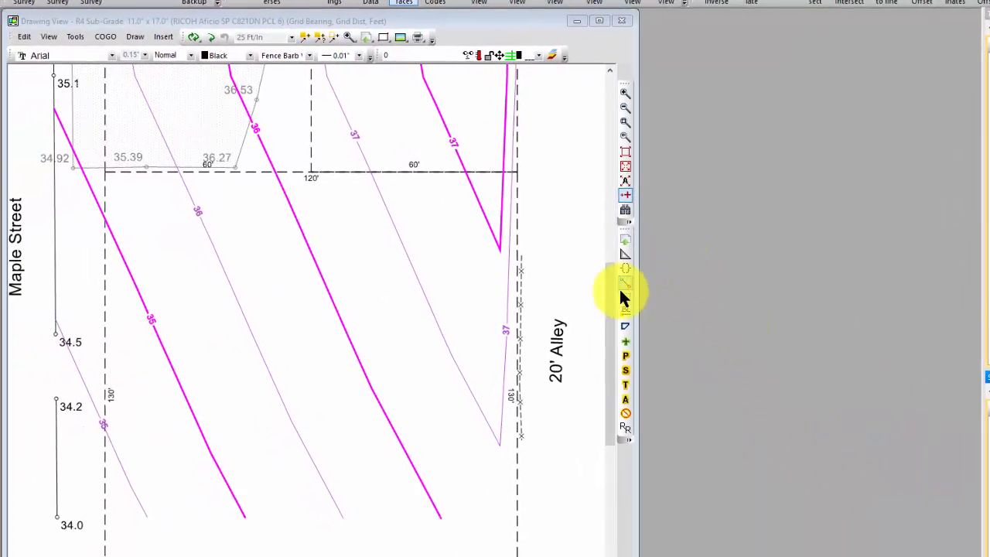
pyautogui.moveTo(608, 253)
pyautogui.mouseDown()
pyautogui.moveTo(593, 159)
pyautogui.moveTo(582, 338)
pyautogui.mouseUp()
pyautogui.scroll(-1, 581, 338)
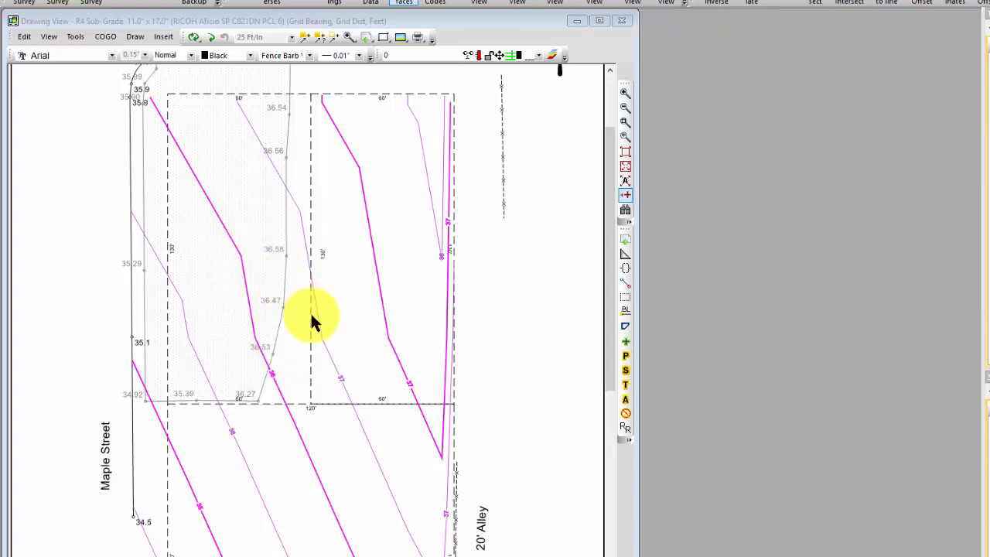
pyautogui.moveTo(311, 316)
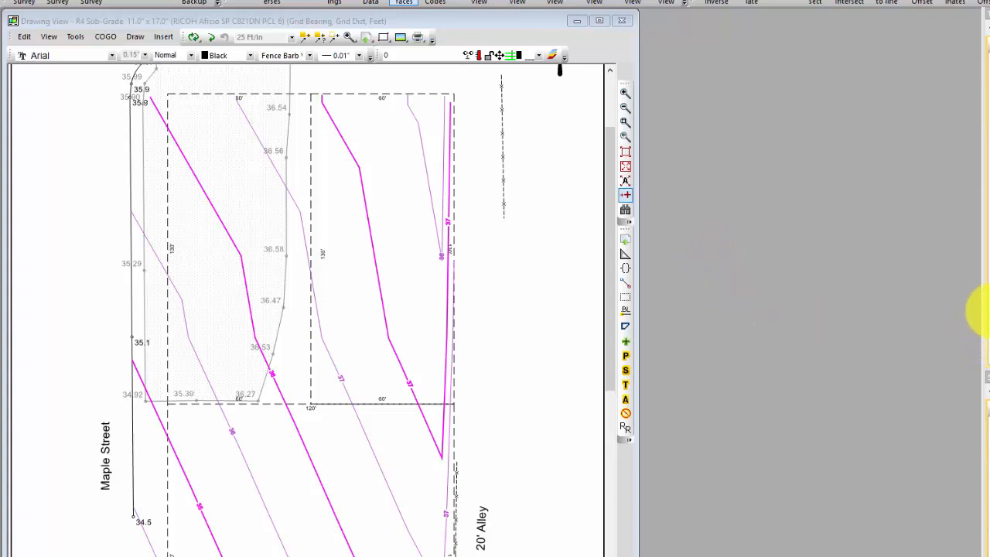
# - Show the Finished Grade New Pavement traverse in the drawing and check it against the New Pavement traverse in the Parking group
pyautogui.click(988, 312)
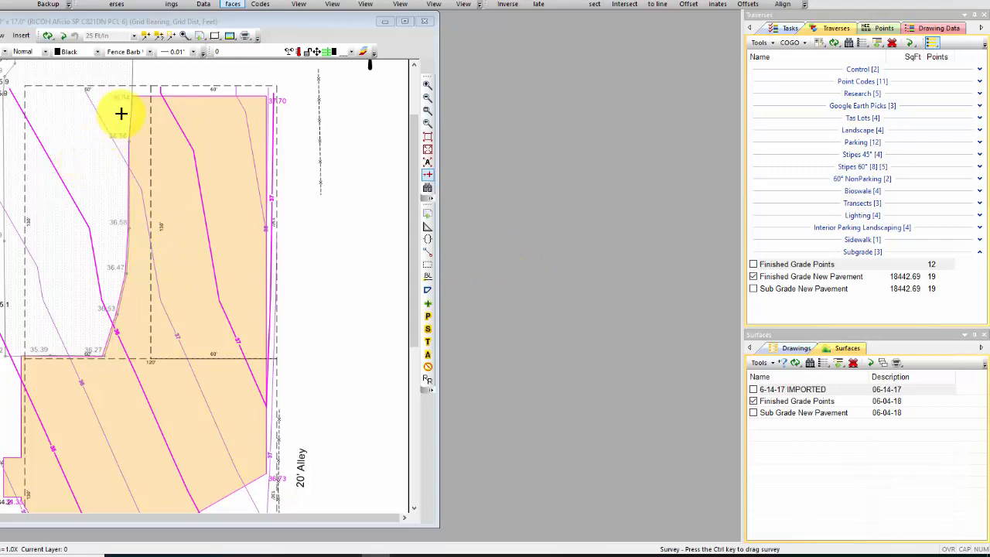
pyautogui.moveTo(284, 121)
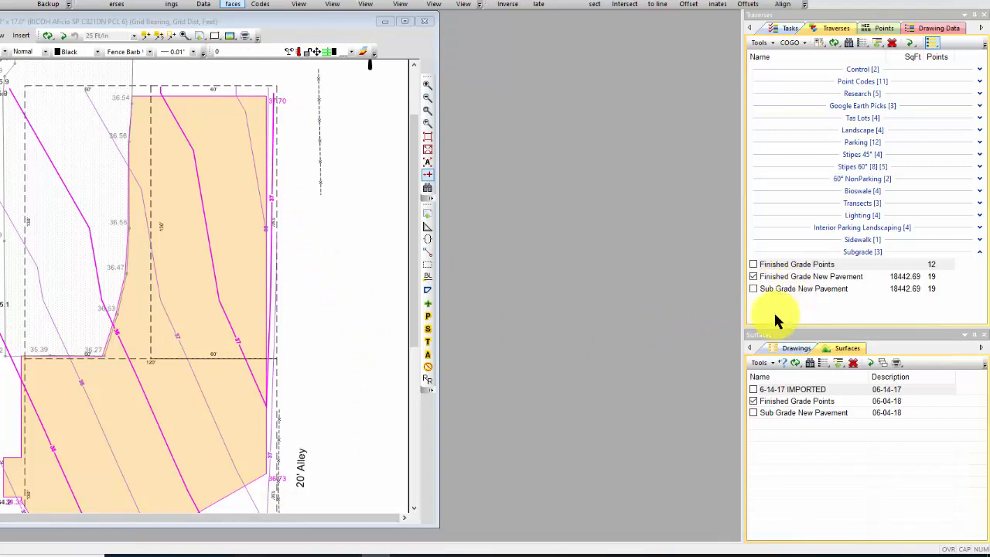
pyautogui.click(979, 143)
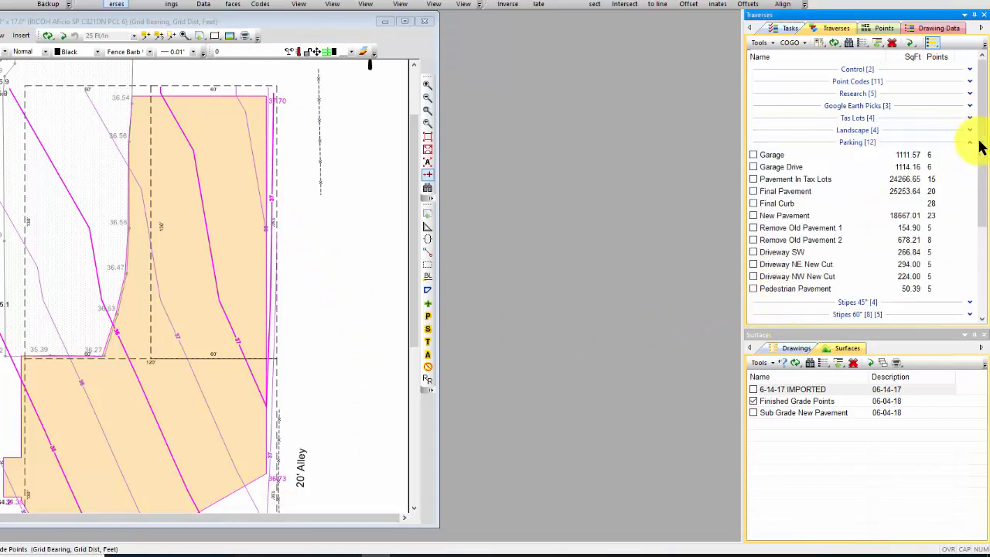
pyautogui.click(778, 217)
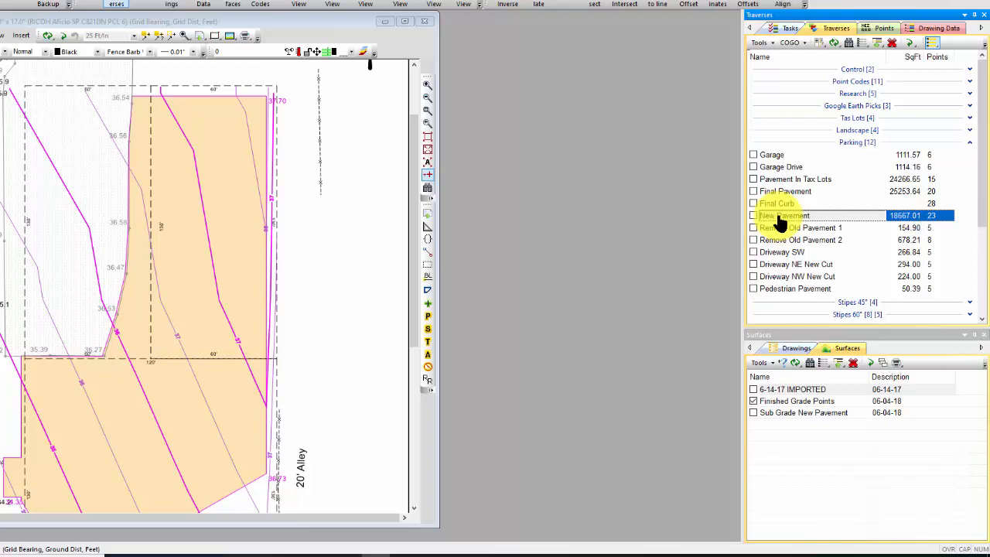
pyautogui.click(969, 143)
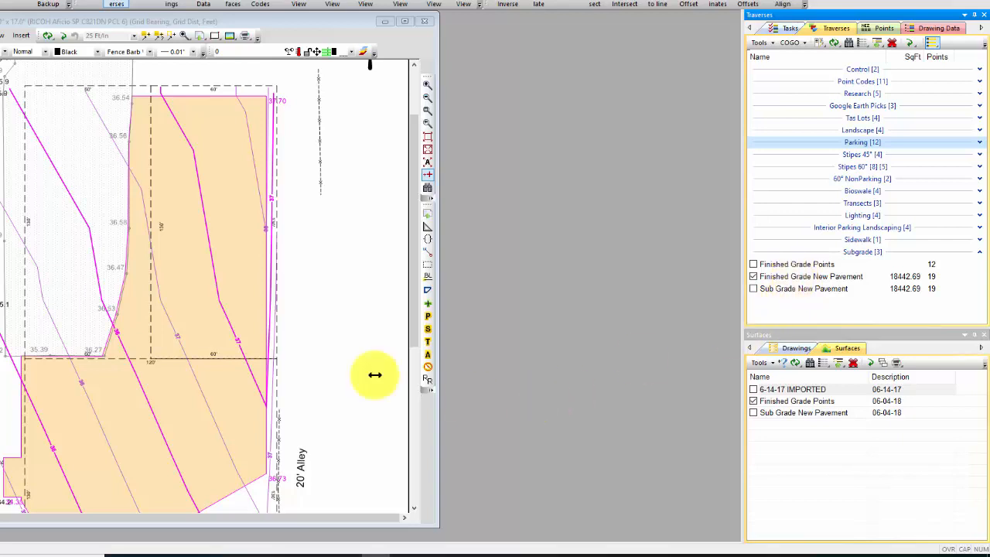
# - Try to create a transect profile for the Finished Grade Points surface along the new pavement
pyautogui.rightClick(215, 278)
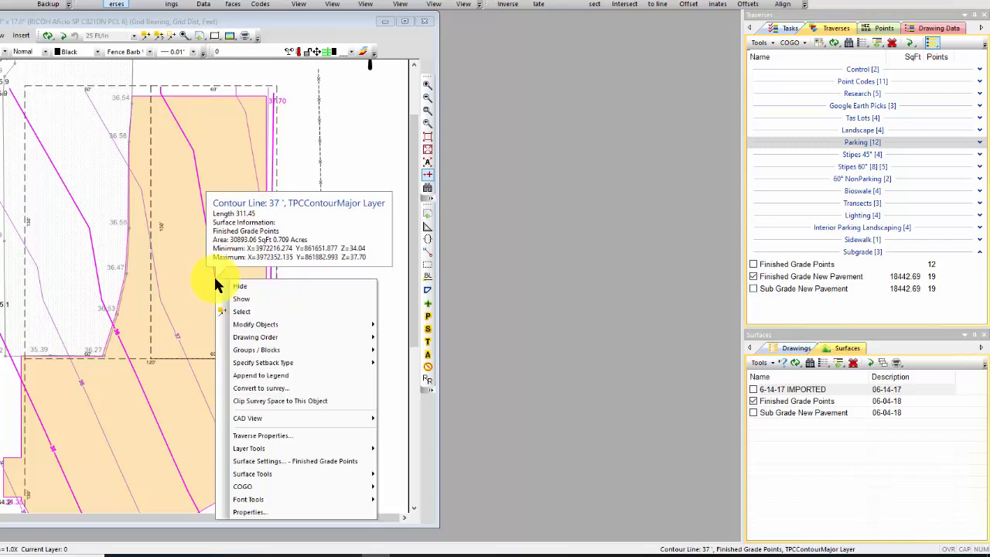
pyautogui.moveTo(263, 475)
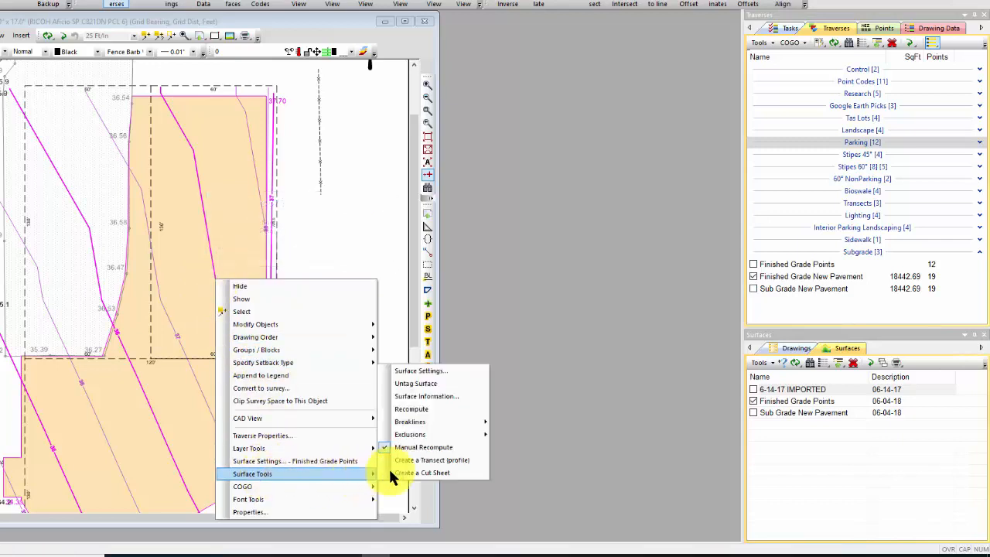
pyautogui.click(437, 461)
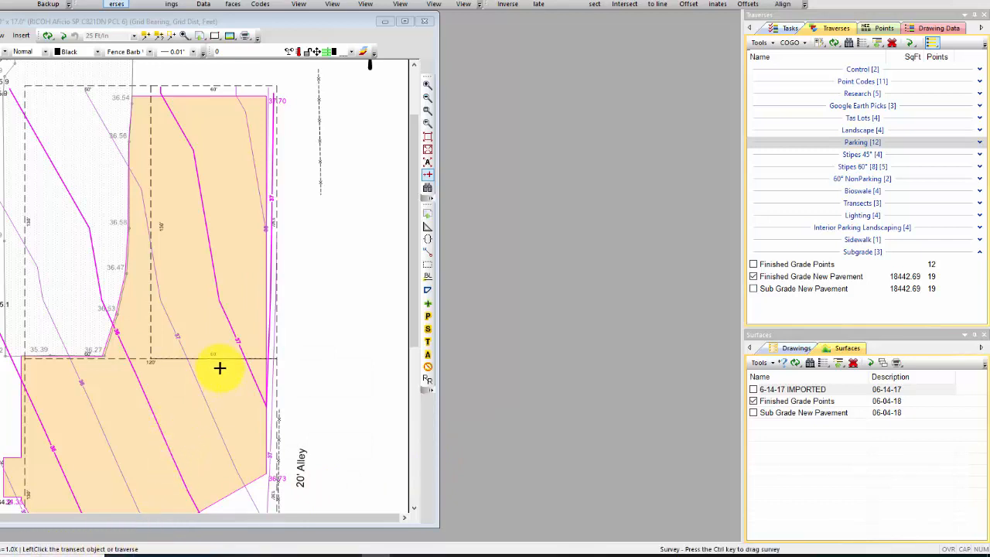
pyautogui.click(348, 365)
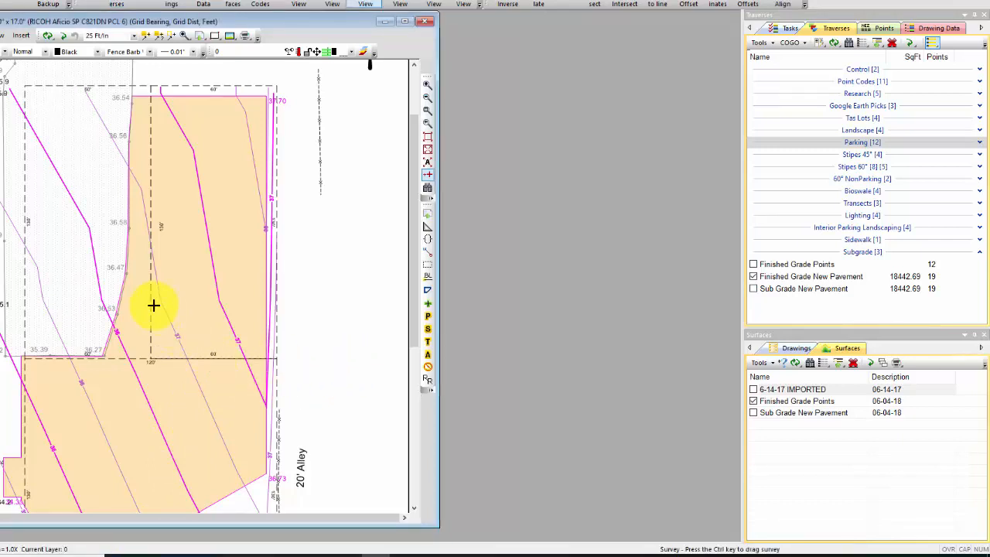
pyautogui.moveTo(129, 278)
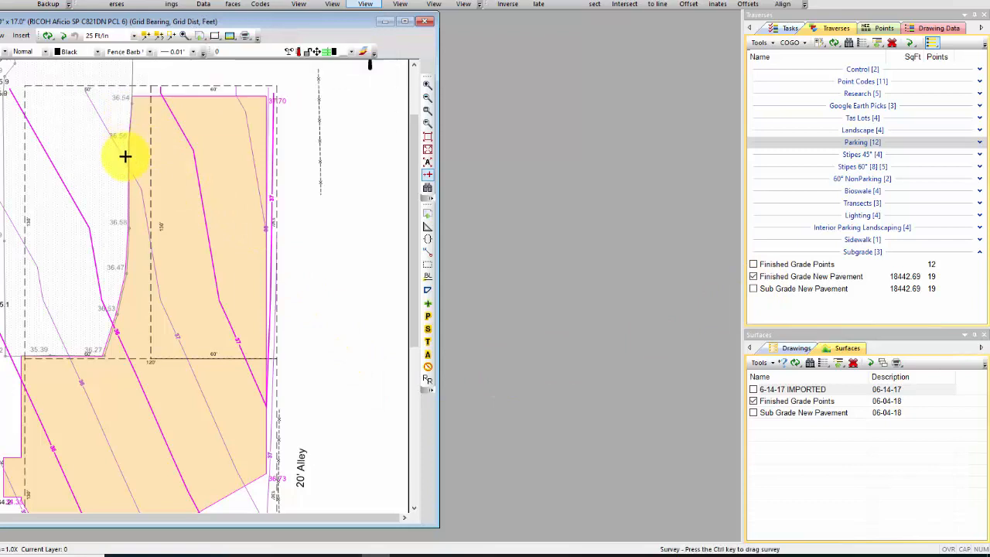
pyautogui.moveTo(108, 334)
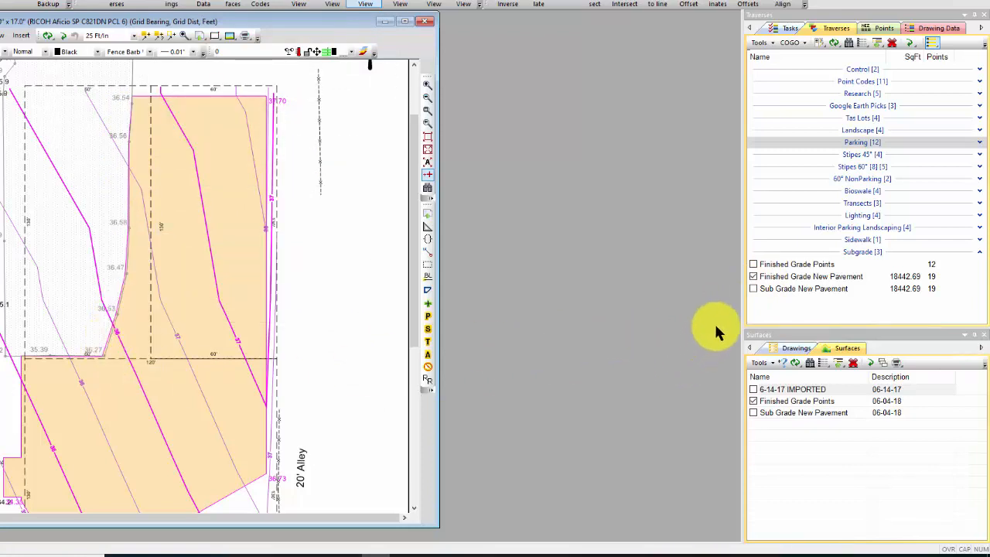
# - Hide the Finished Grade New Pavement traverse and show the Sub Grade New Pavement traverse in the drawing
pyautogui.click(753, 276)
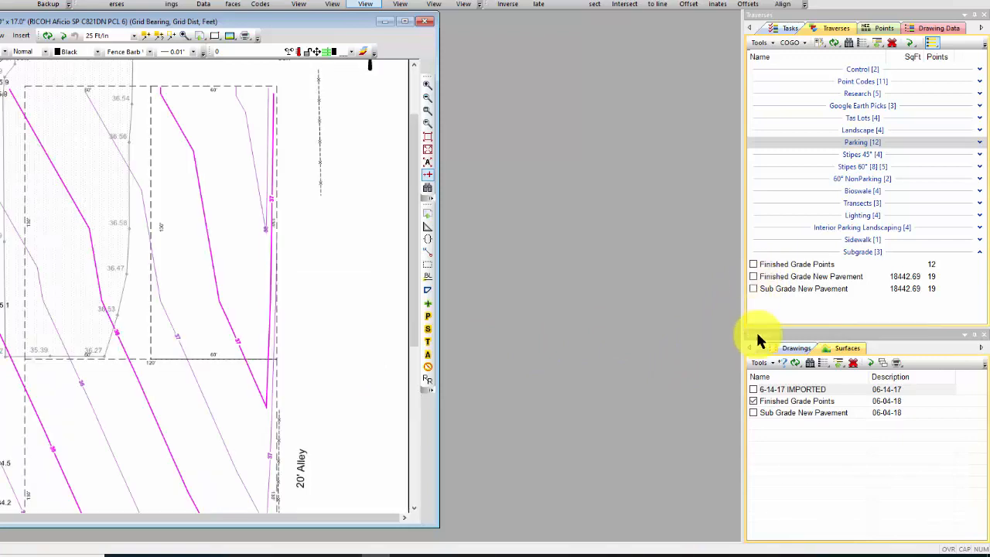
pyautogui.click(753, 288)
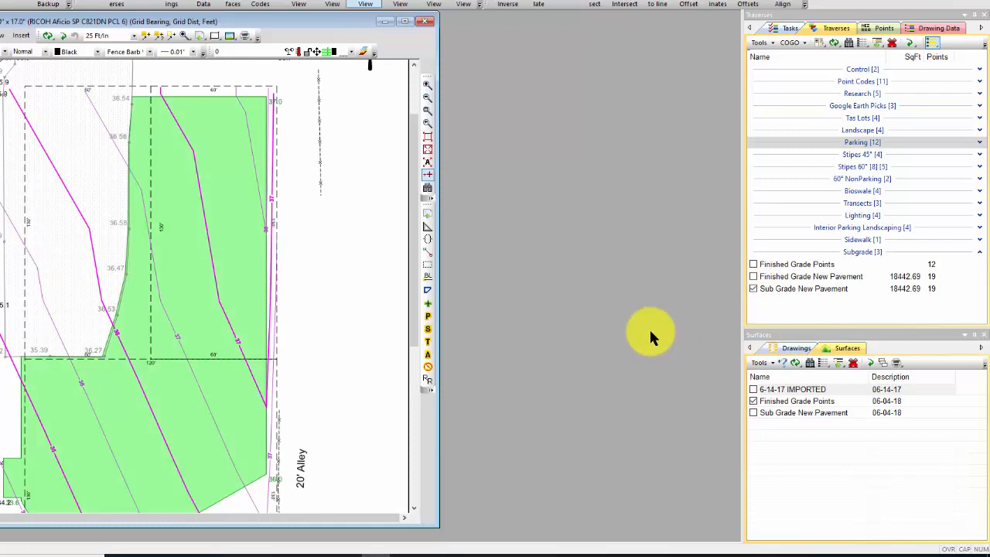
pyautogui.rightClick(777, 288)
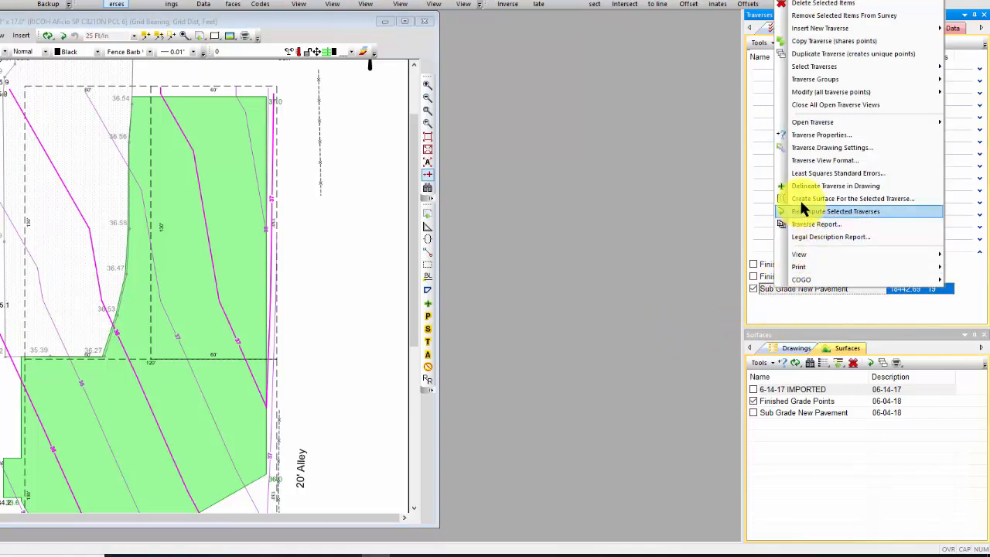
pyautogui.click(595, 312)
# - Hide the Finished Grade Points surface and show the Sub Grade New Pavement and 6-14-17 IMPORTED surface contours
pyautogui.click(752, 400)
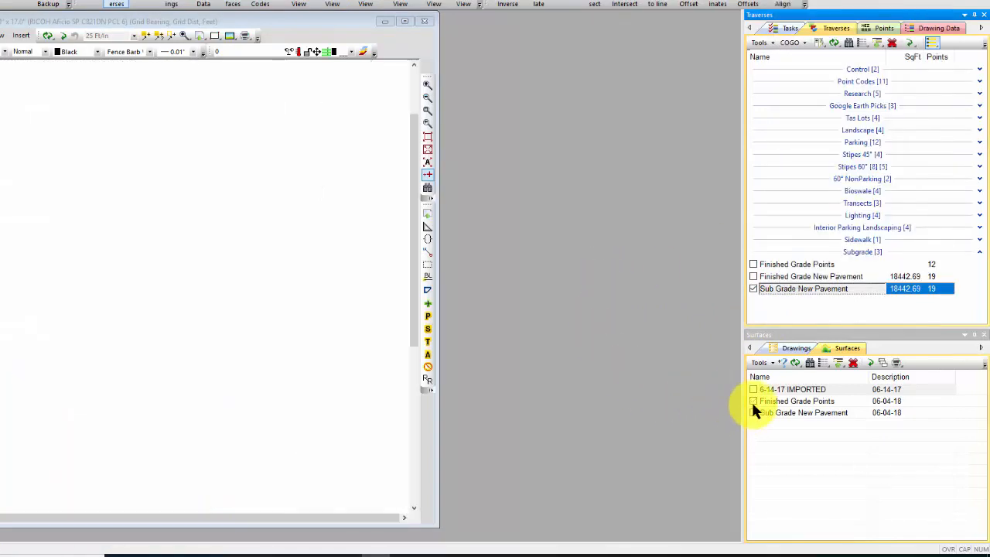
pyautogui.click(752, 412)
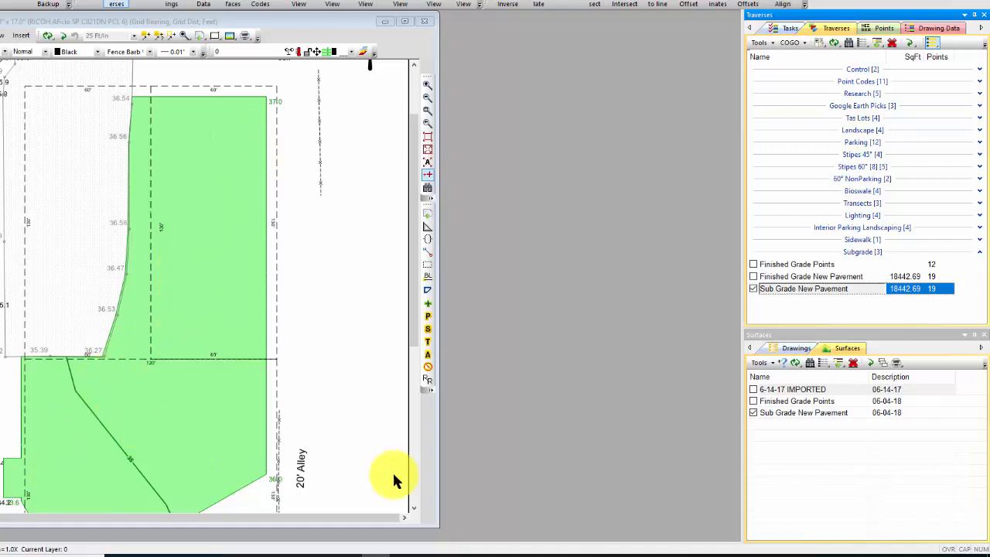
pyautogui.click(753, 389)
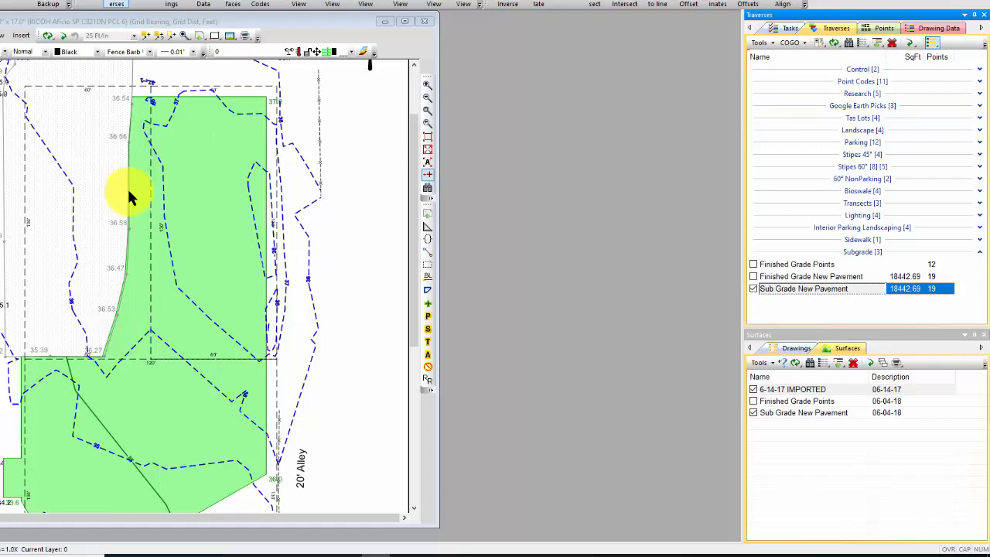
pyautogui.click(344, 246)
# - Open the 6-14-17 IMPORTED surface settings and set its volume calculation to surface Sub Grade New Pavement [06-04-18]
pyautogui.moveTo(310, 257)
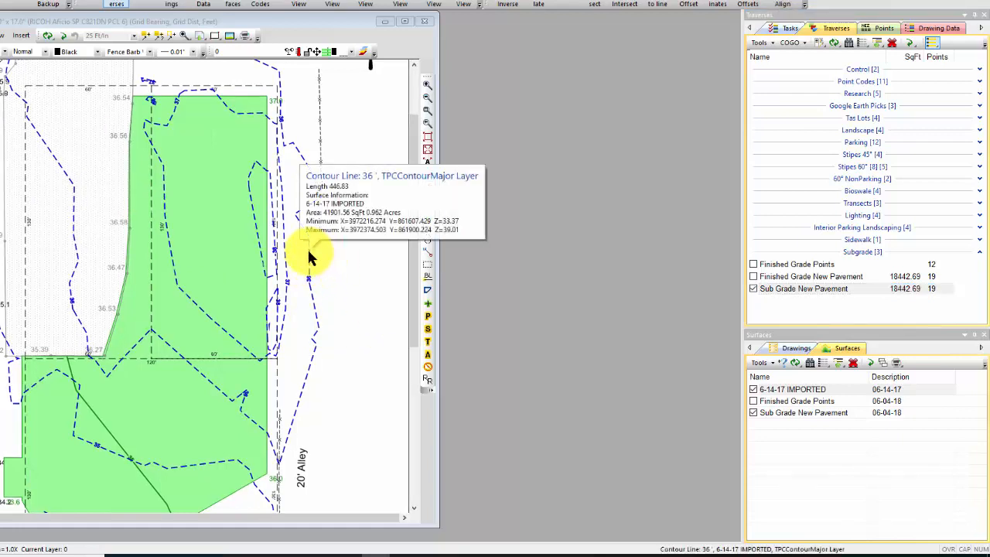
pyautogui.doubleClick(309, 257)
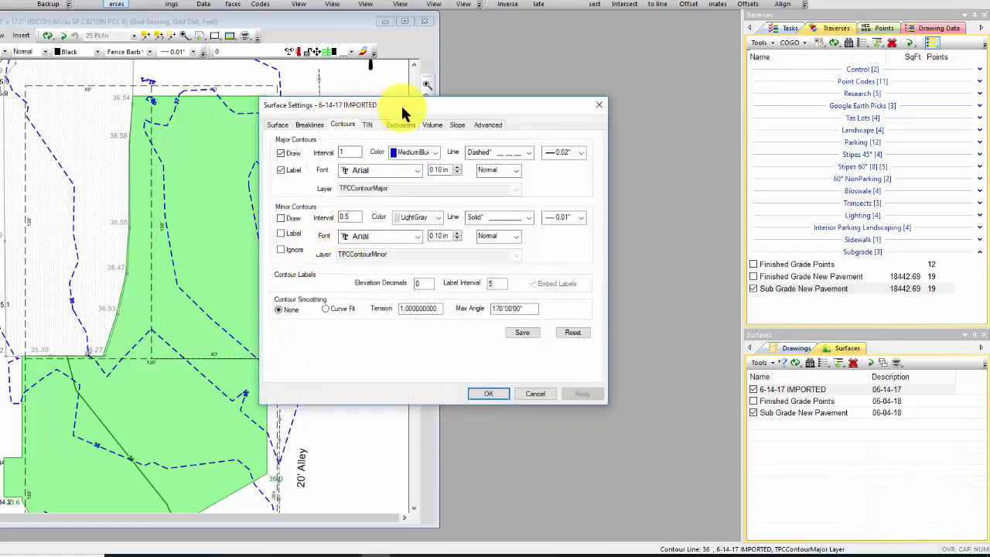
pyautogui.moveTo(398, 111); pyautogui.dragTo(513, 43)
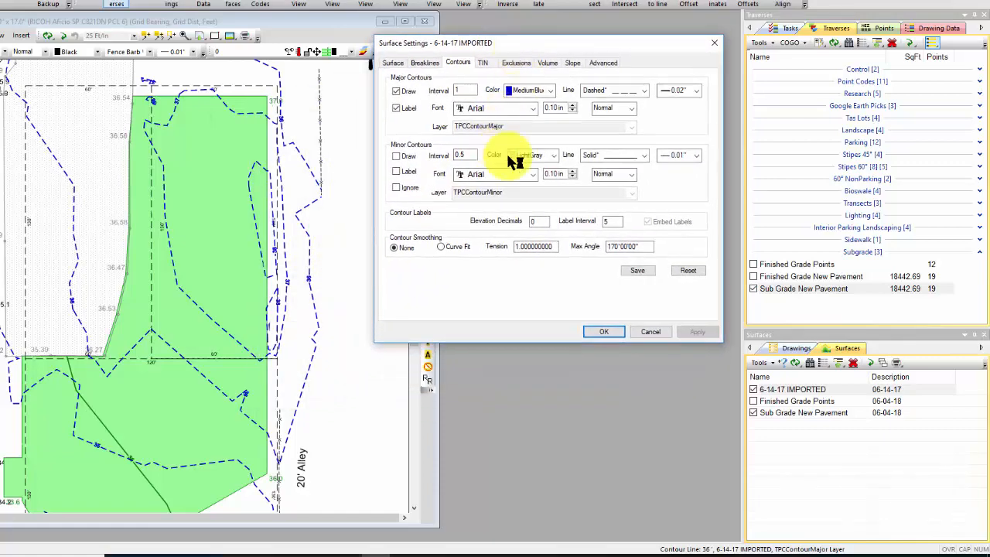
pyautogui.click(547, 64)
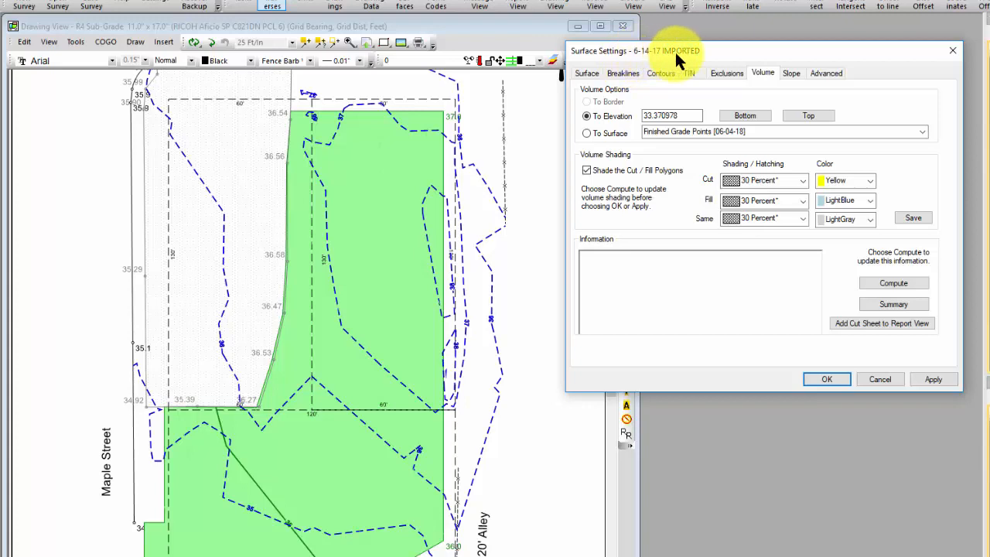
pyautogui.click(586, 133)
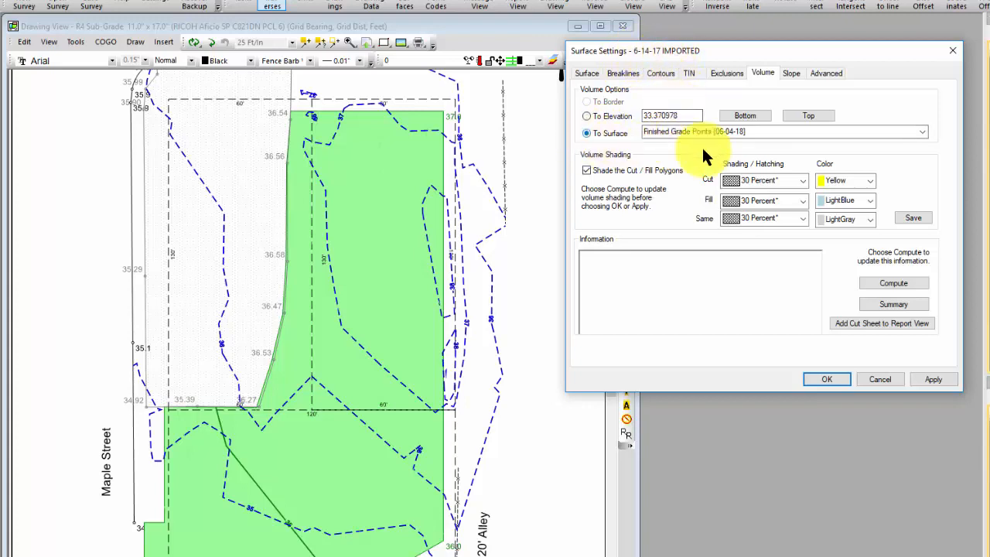
pyautogui.click(920, 131)
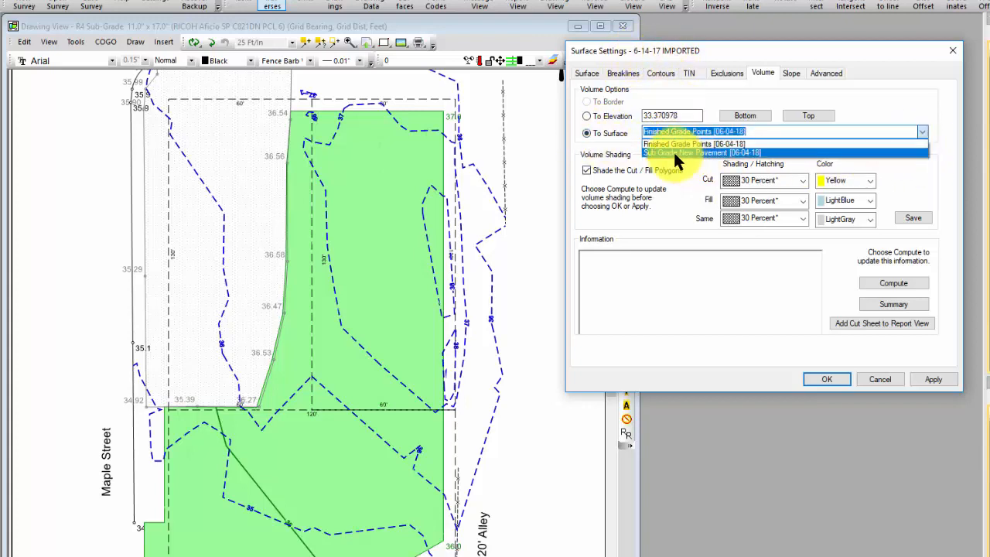
pyautogui.click(674, 152)
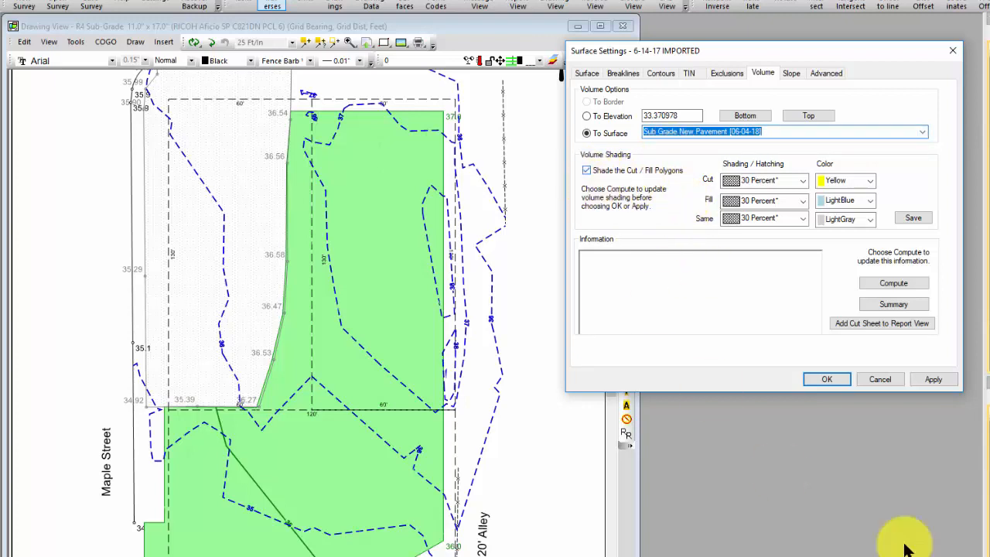
# - Hide the Sub Grade New Pavement traverse and compute the volume, applying the cut and fill shading to the drawing
pyautogui.click(989, 330)
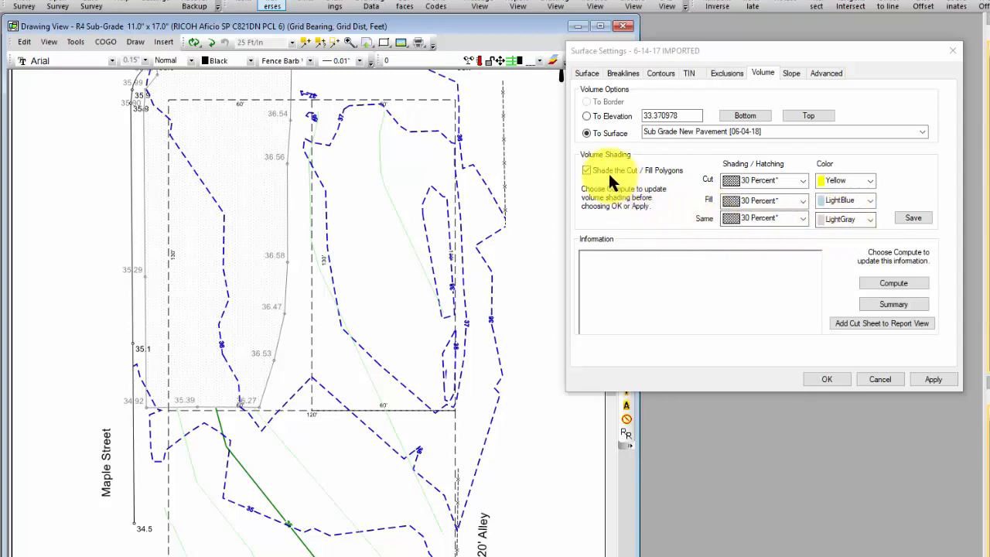
pyautogui.click(906, 283)
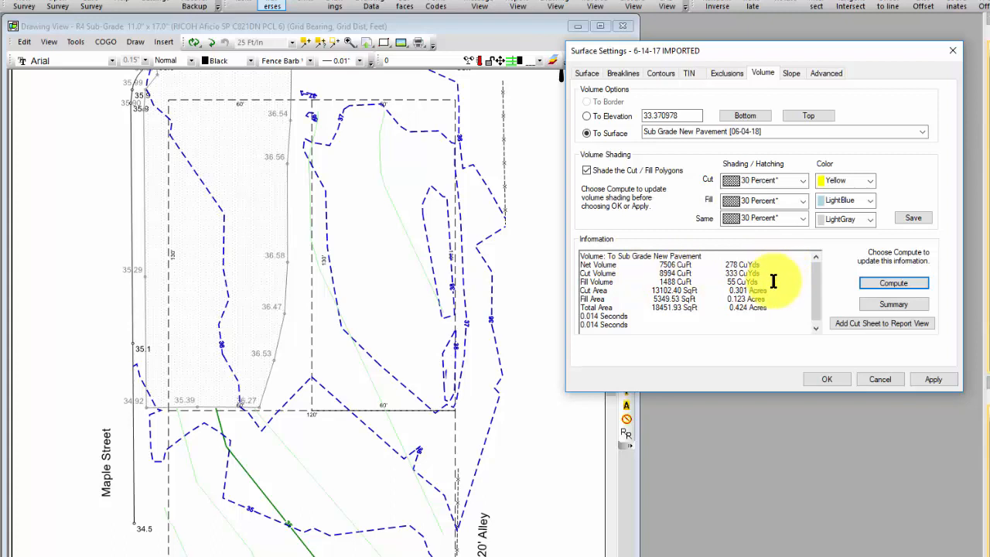
pyautogui.click(935, 378)
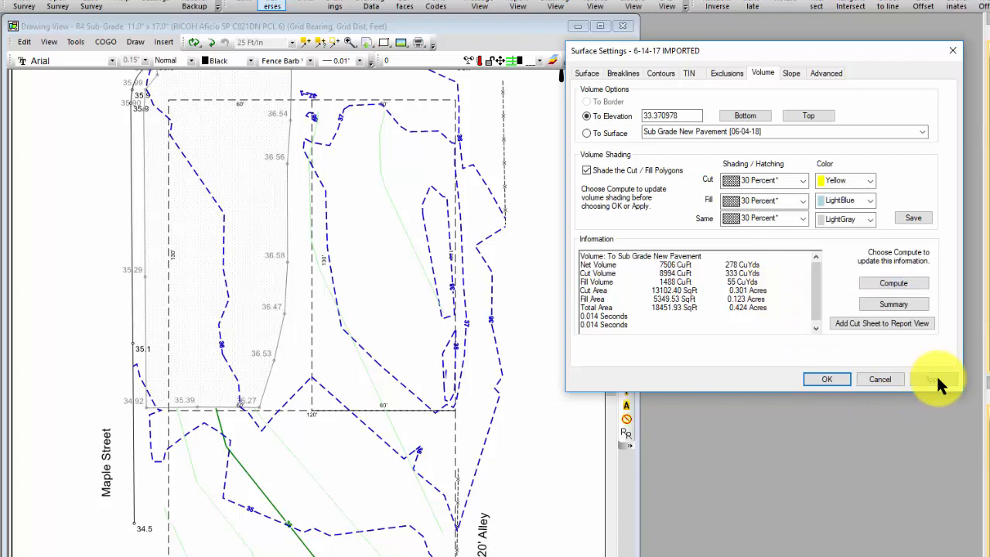
pyautogui.click(828, 379)
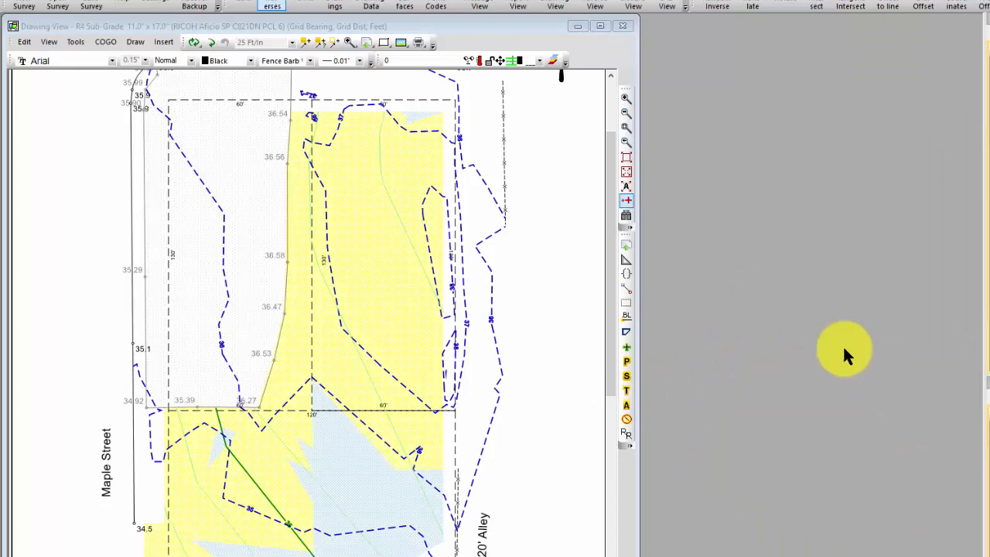
# - Open the survey's report and delete the old 6-14-17 IMPORTED surface entry at its end
pyautogui.click(518, 5)
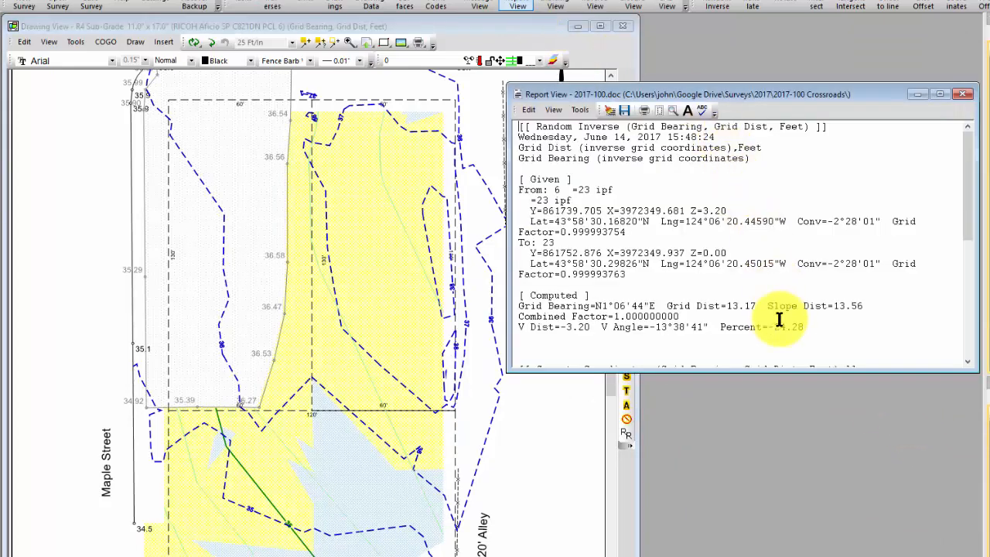
pyautogui.moveTo(966, 172); pyautogui.dragTo(966, 316)
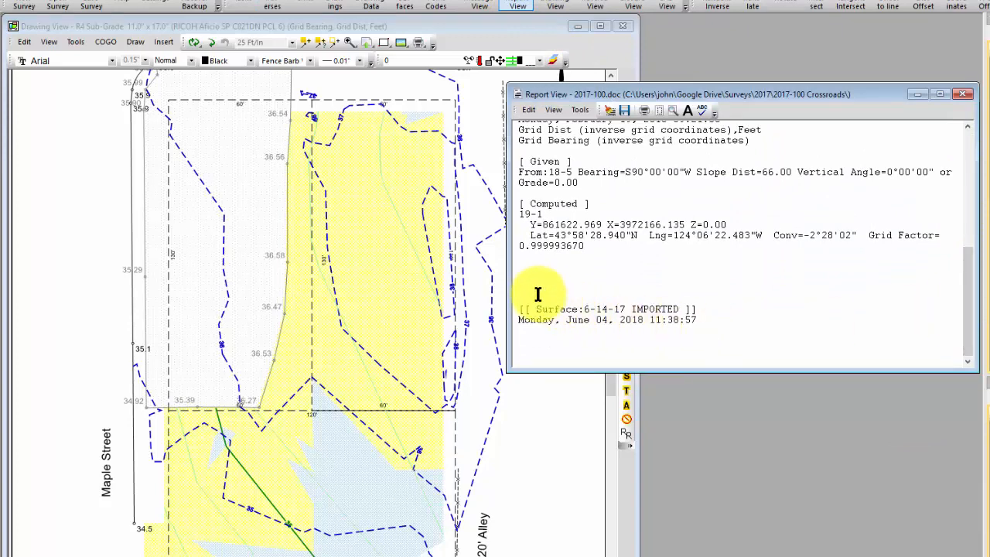
pyautogui.moveTo(517, 287); pyautogui.dragTo(770, 334)
pyautogui.press('Delete')
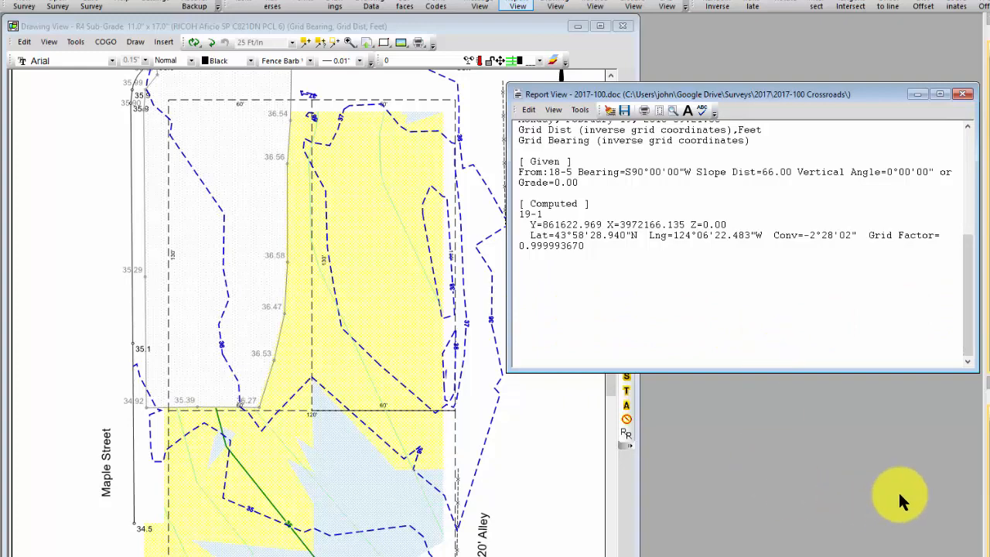
# - Recompute the 6-14-17 IMPORTED volume to the Sub Grade New Pavement surface and add its summary to the report
pyautogui.click(988, 382)
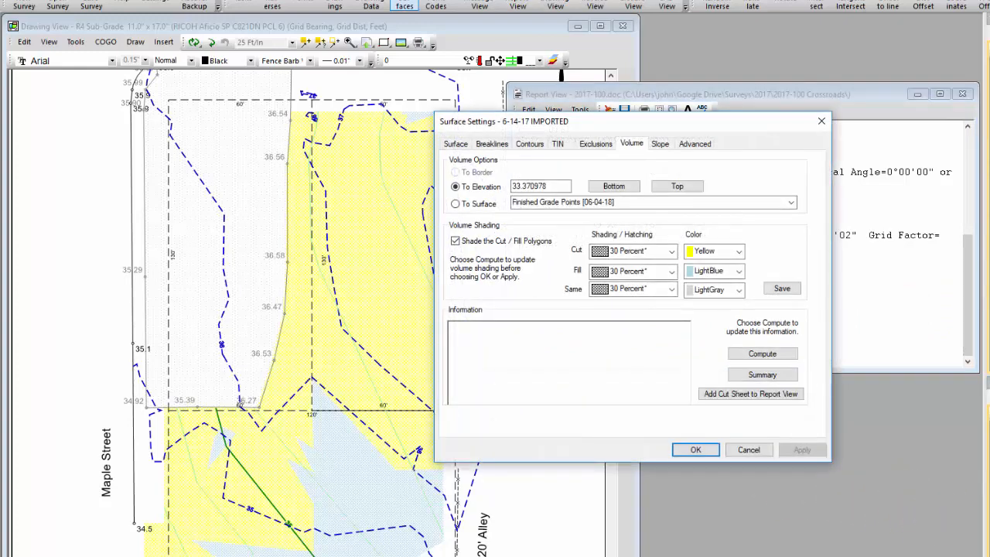
pyautogui.click(762, 352)
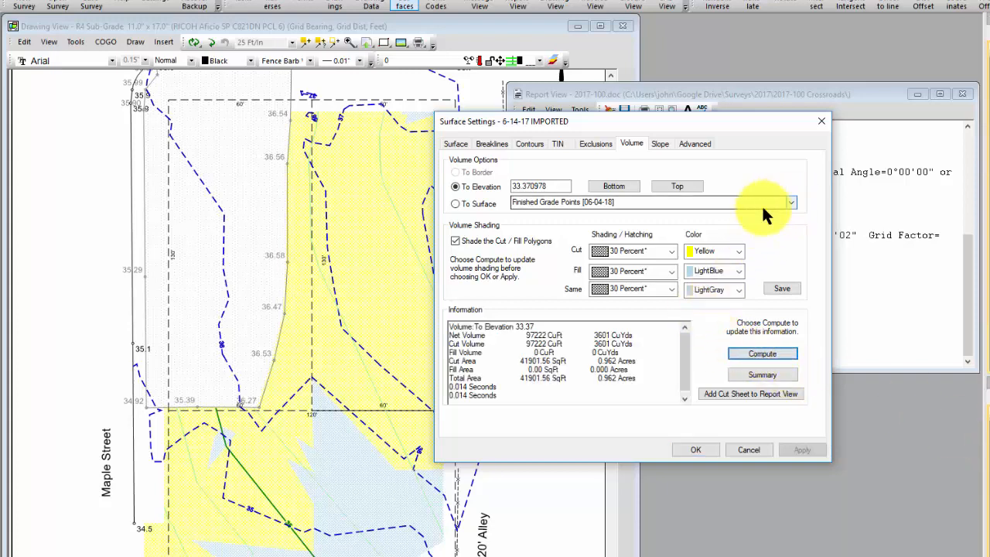
pyautogui.click(487, 204)
pyautogui.click(789, 199)
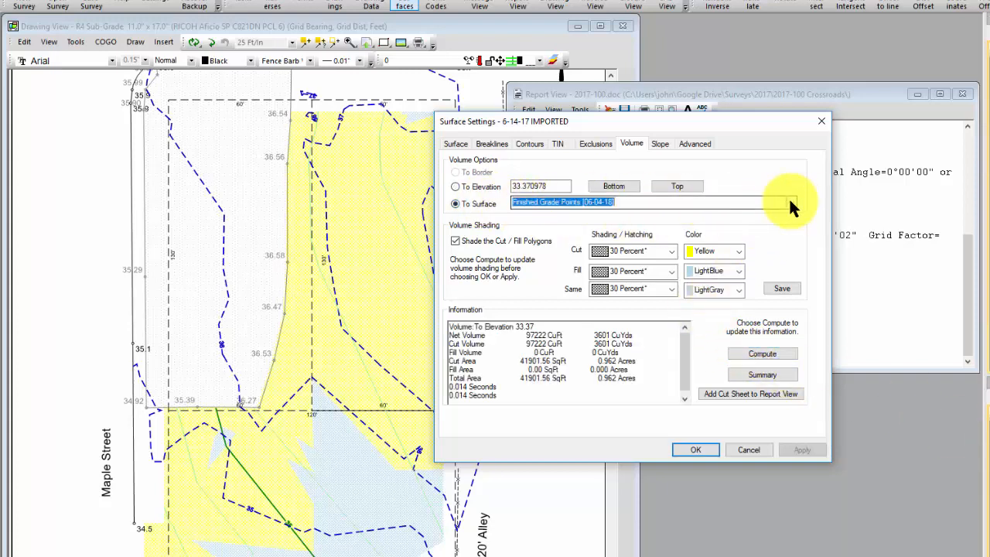
pyautogui.click(559, 223)
pyautogui.click(779, 354)
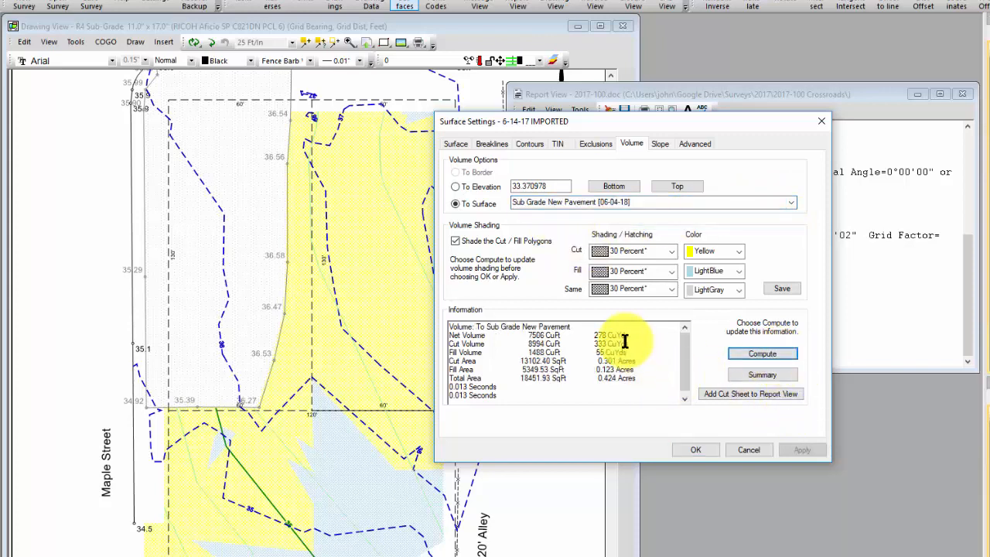
pyautogui.click(759, 377)
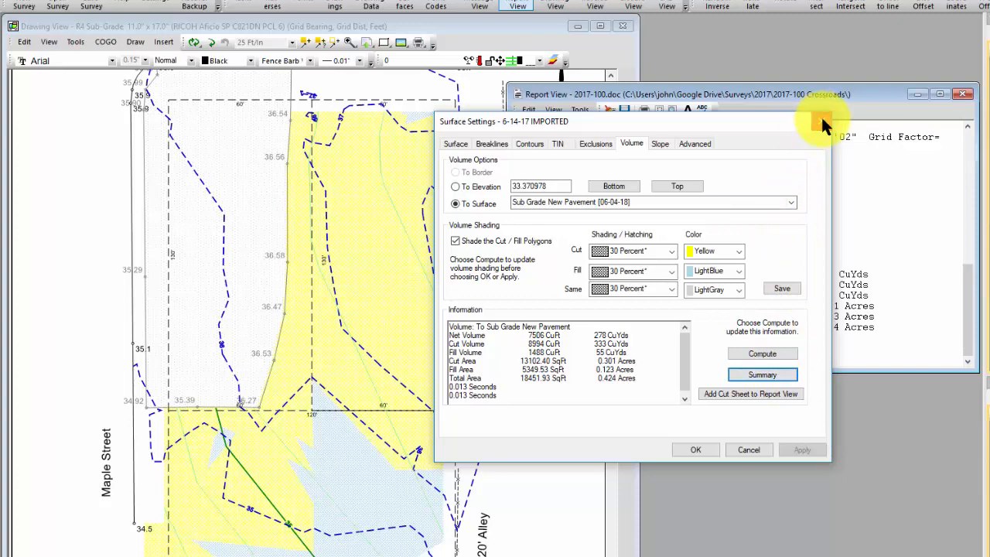
pyautogui.click(819, 120)
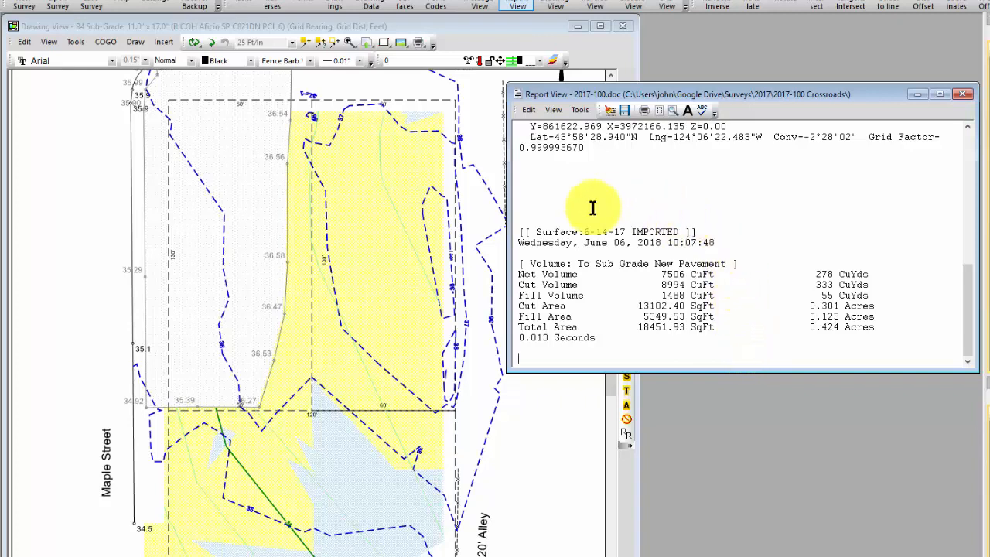
# - Remove the extra blank lines above the volume summary, shorten the report window to review the figures, and close it
pyautogui.click(541, 171)
pyautogui.press('Delete')
pyautogui.press('Delete')
pyautogui.press('Delete')
pyautogui.press('Delete')
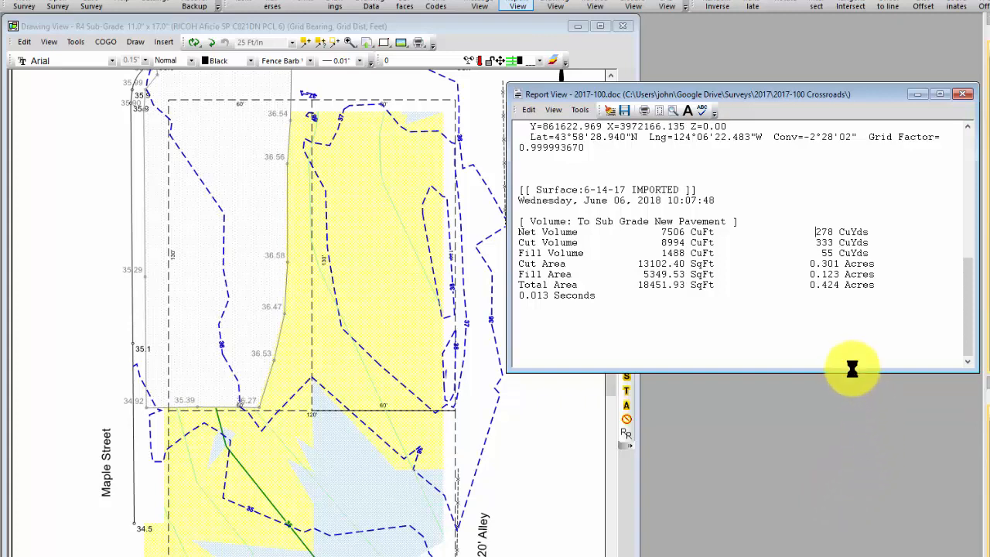
pyautogui.moveTo(852, 371); pyautogui.dragTo(845, 330)
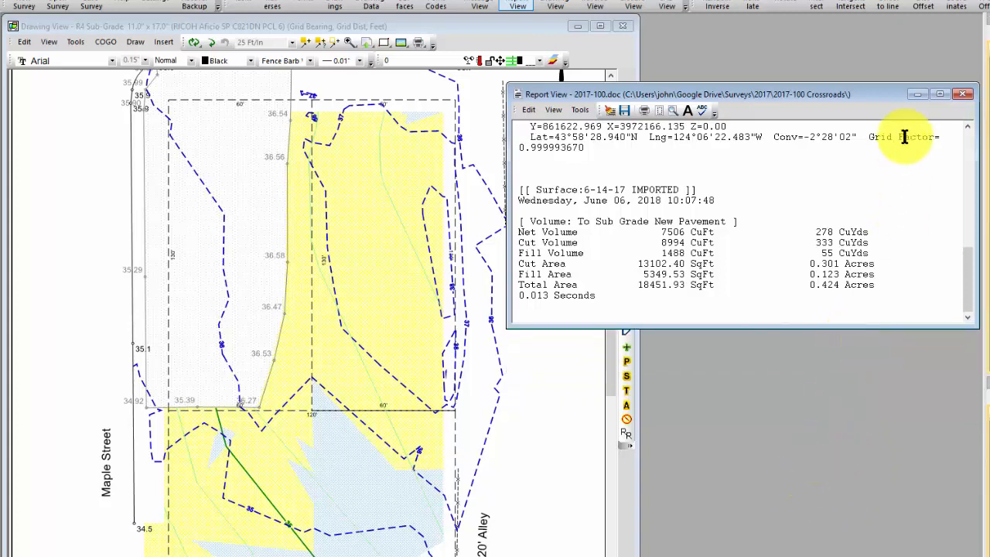
pyautogui.click(962, 96)
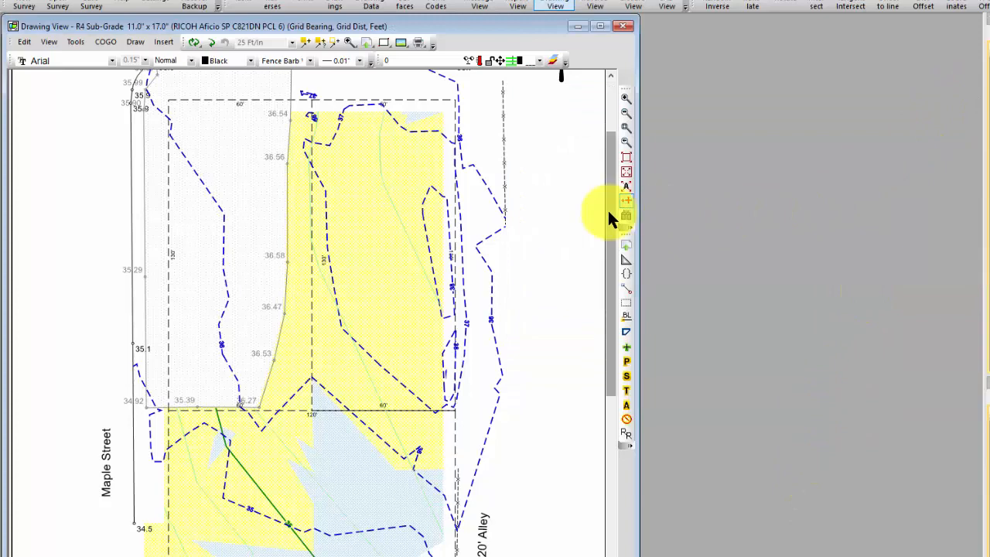
# - Check the cut and fill shading across the lot down to its lower edge and hide the 6-14-17 IMPORTED surface
pyautogui.moveTo(607, 208)
pyautogui.mouseDown()
pyautogui.moveTo(601, 264)
pyautogui.moveTo(612, 334)
pyautogui.moveTo(610, 224)
pyautogui.mouseUp()
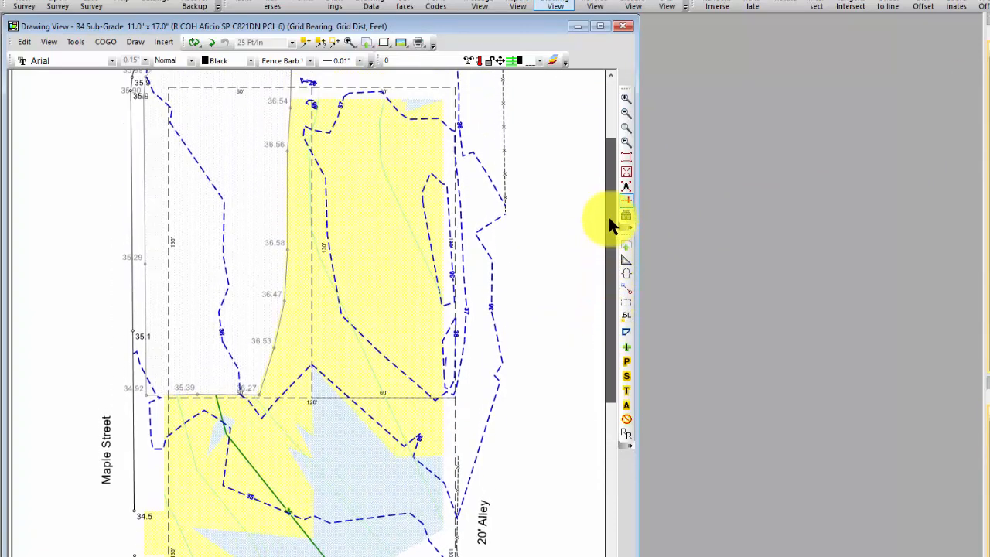
pyautogui.click(627, 200)
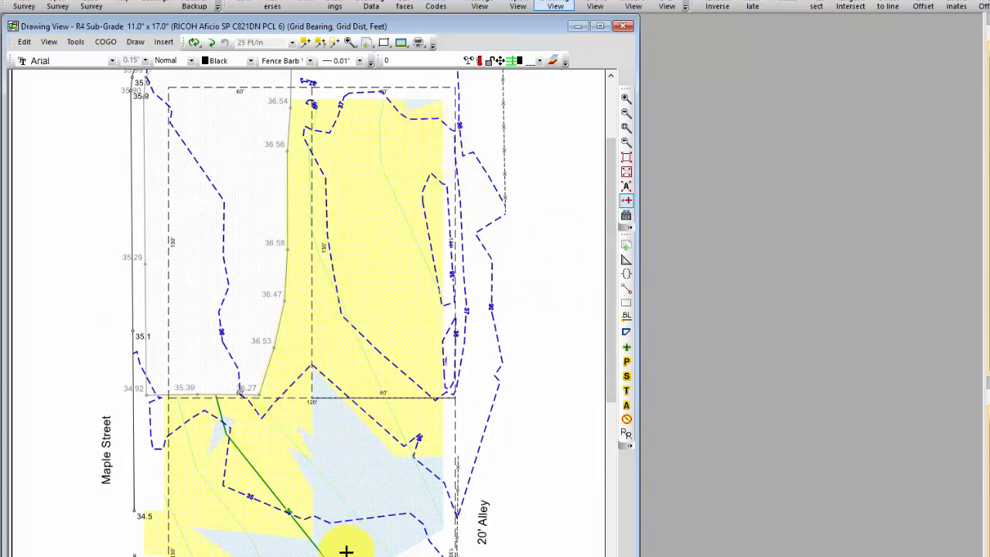
pyautogui.moveTo(610, 286); pyautogui.dragTo(607, 336)
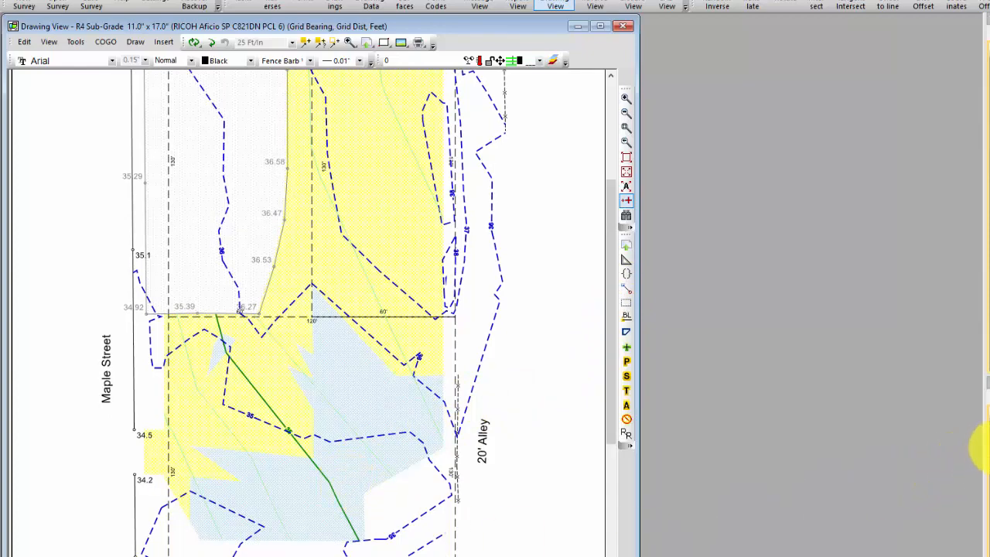
pyautogui.click(989, 447)
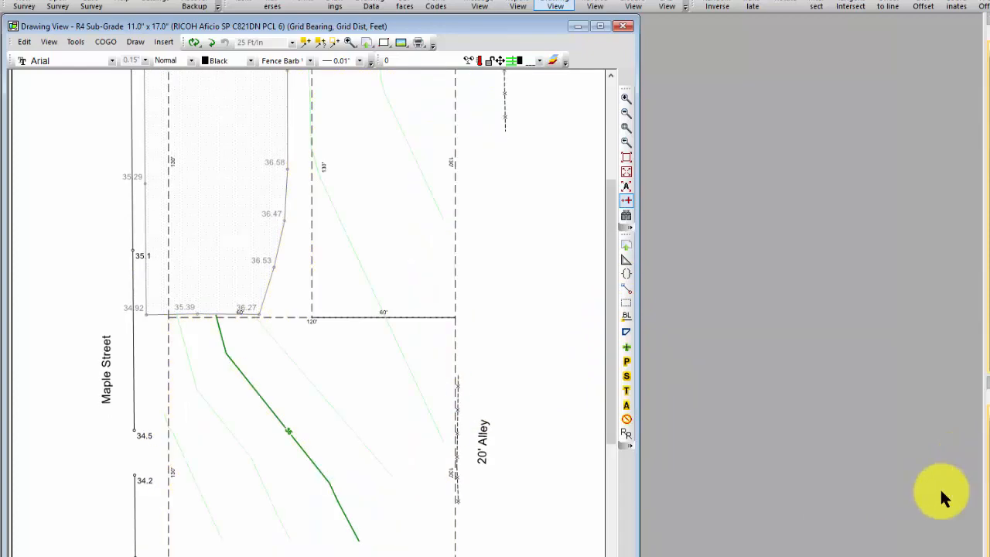